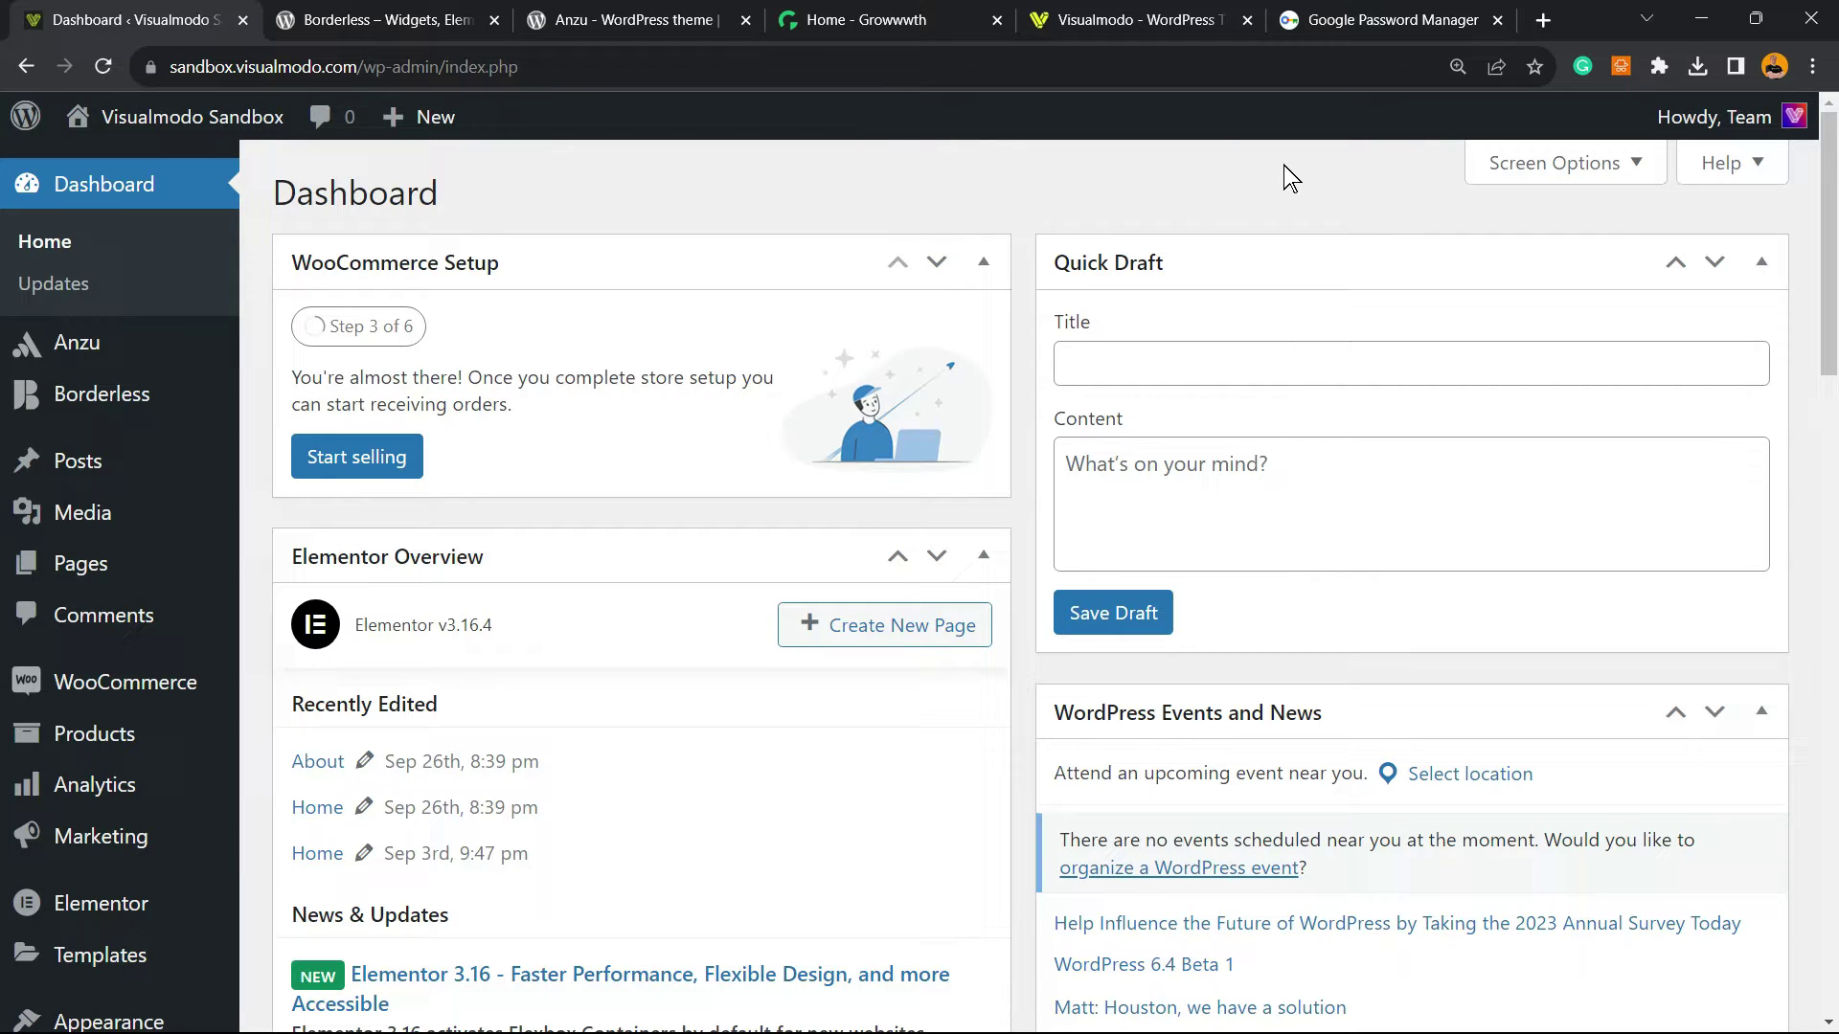
# Step: Close the Google Password Manager browser tab, leaving the WordPress Dashboard in view
pyautogui.click(1499, 20)
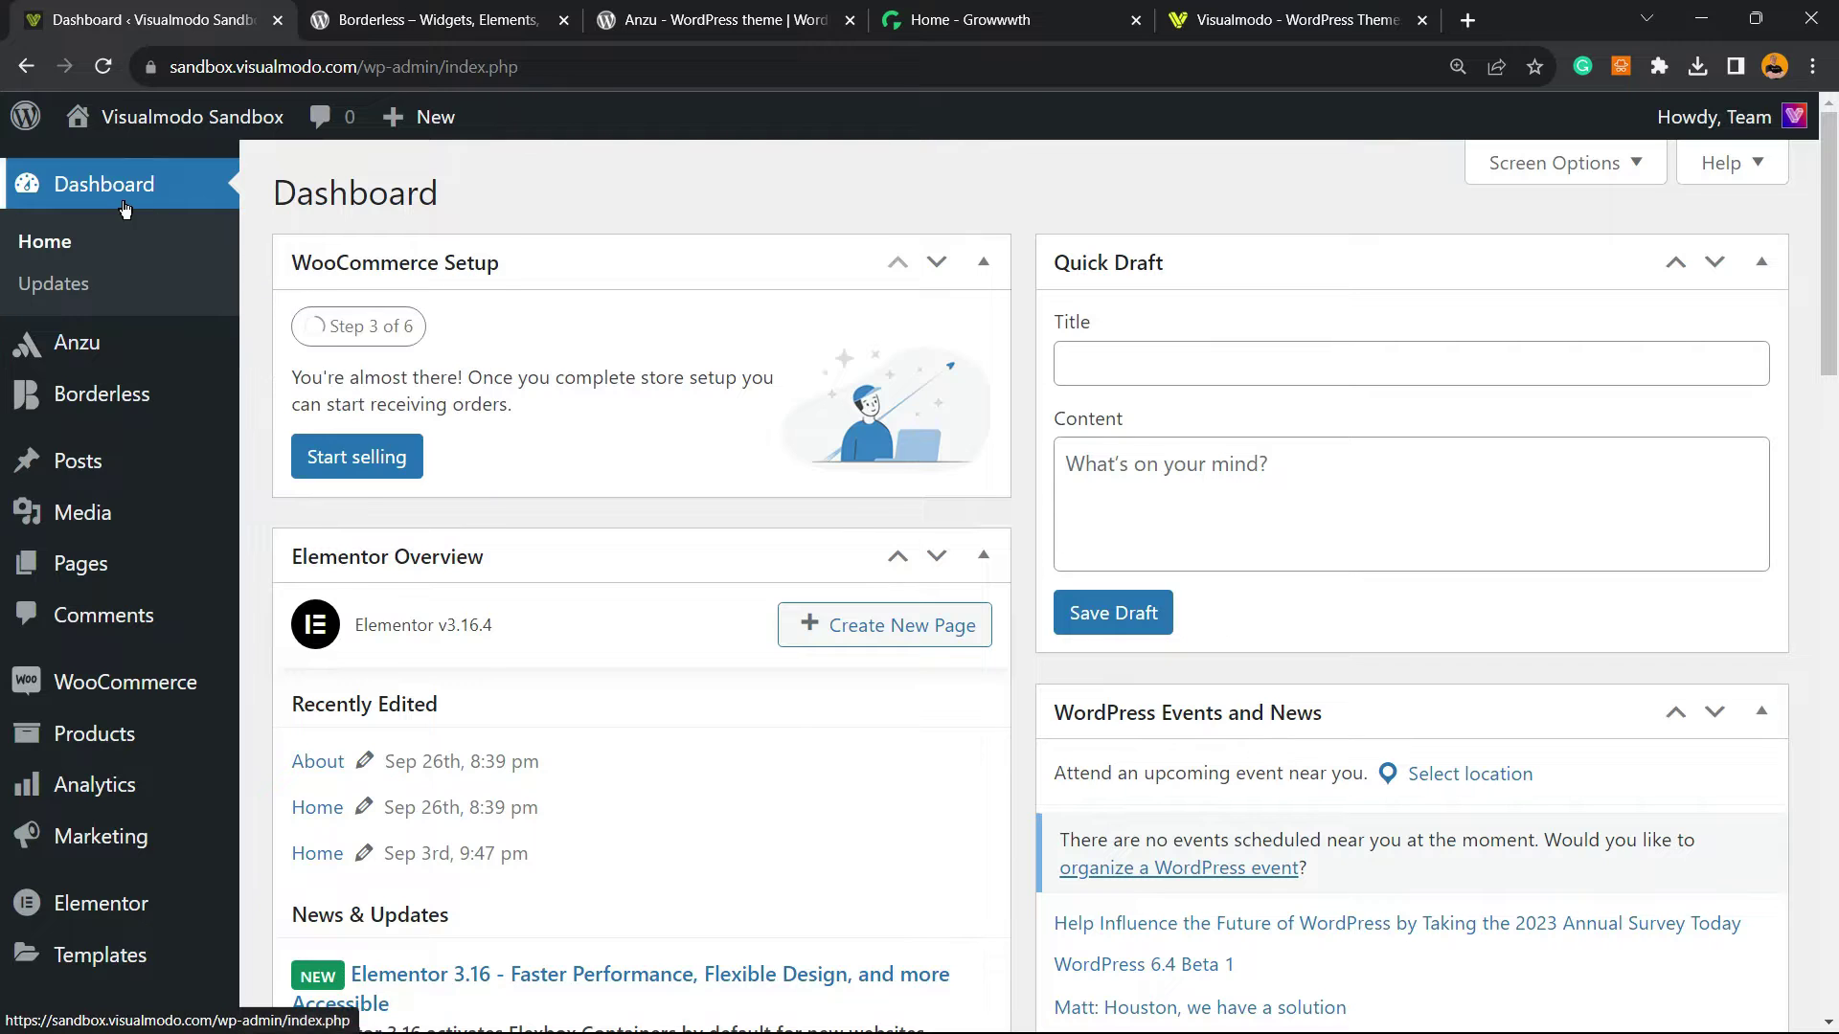
# Step: On the Add New plugins page, search for 'Schema & Structured Data for WP & AMP'
pyautogui.scroll(-2, 85, 574)
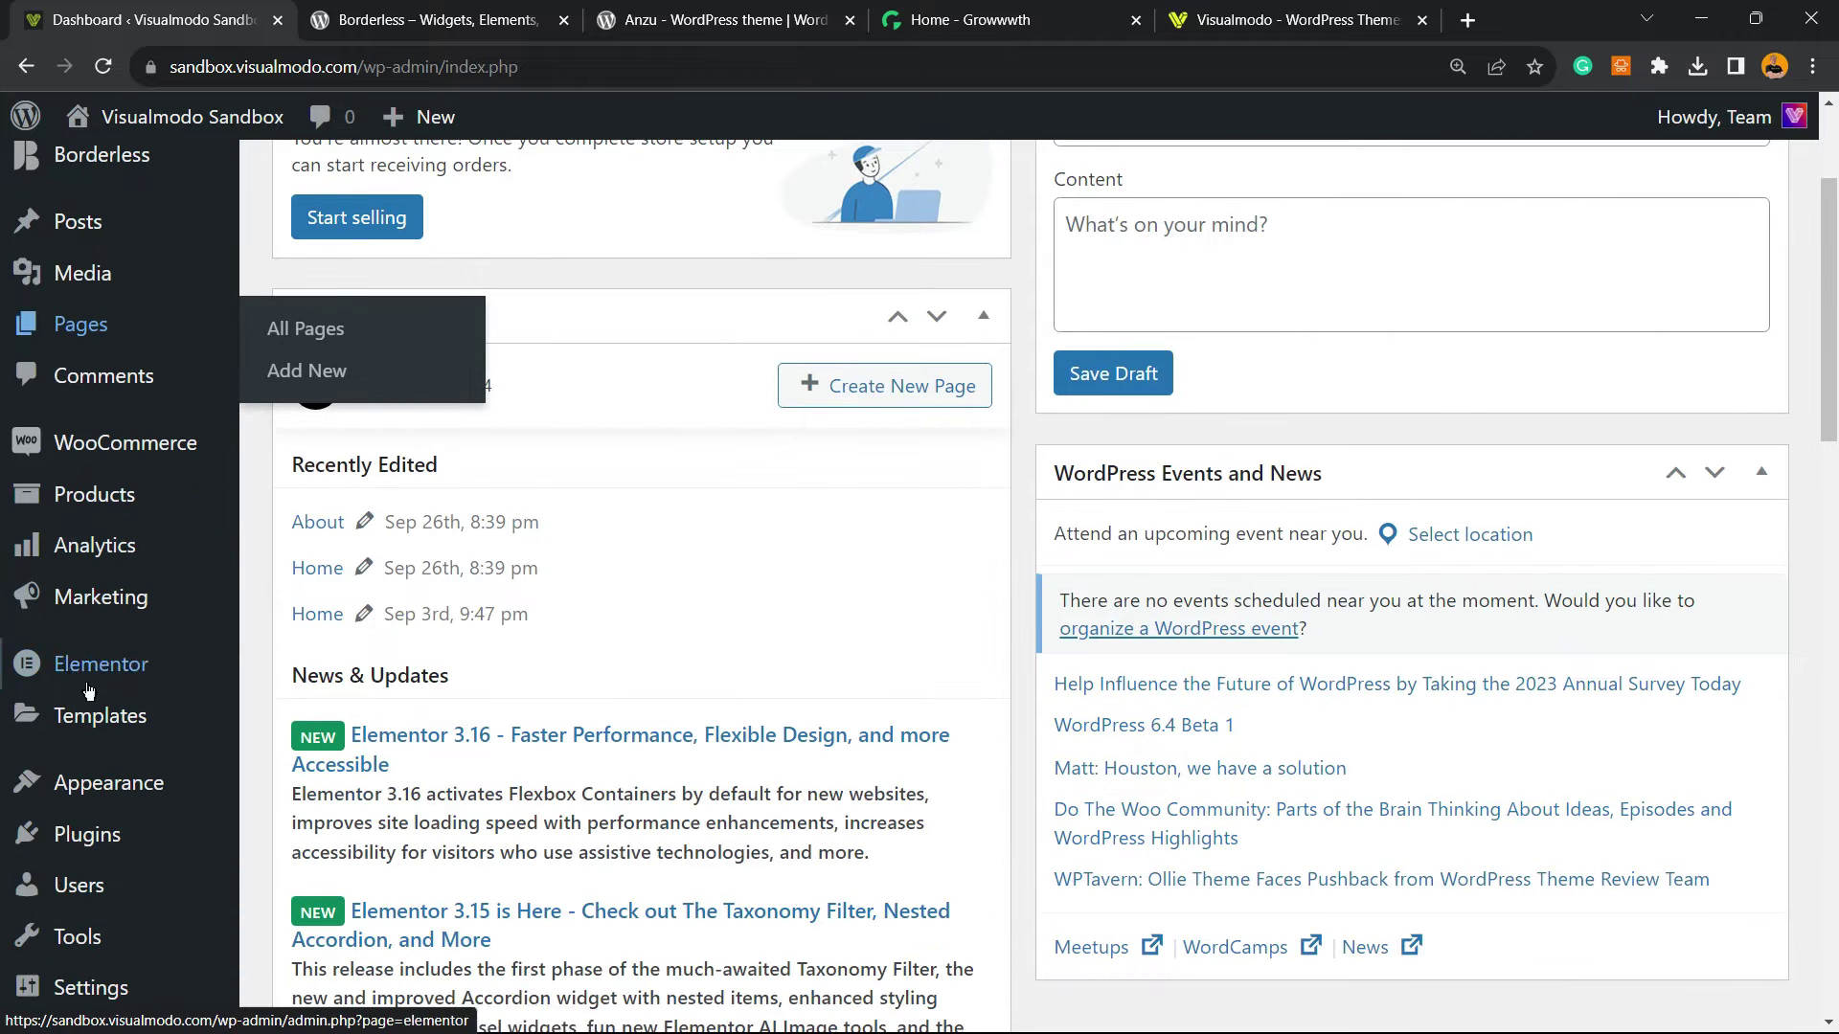
pyautogui.moveTo(86, 834)
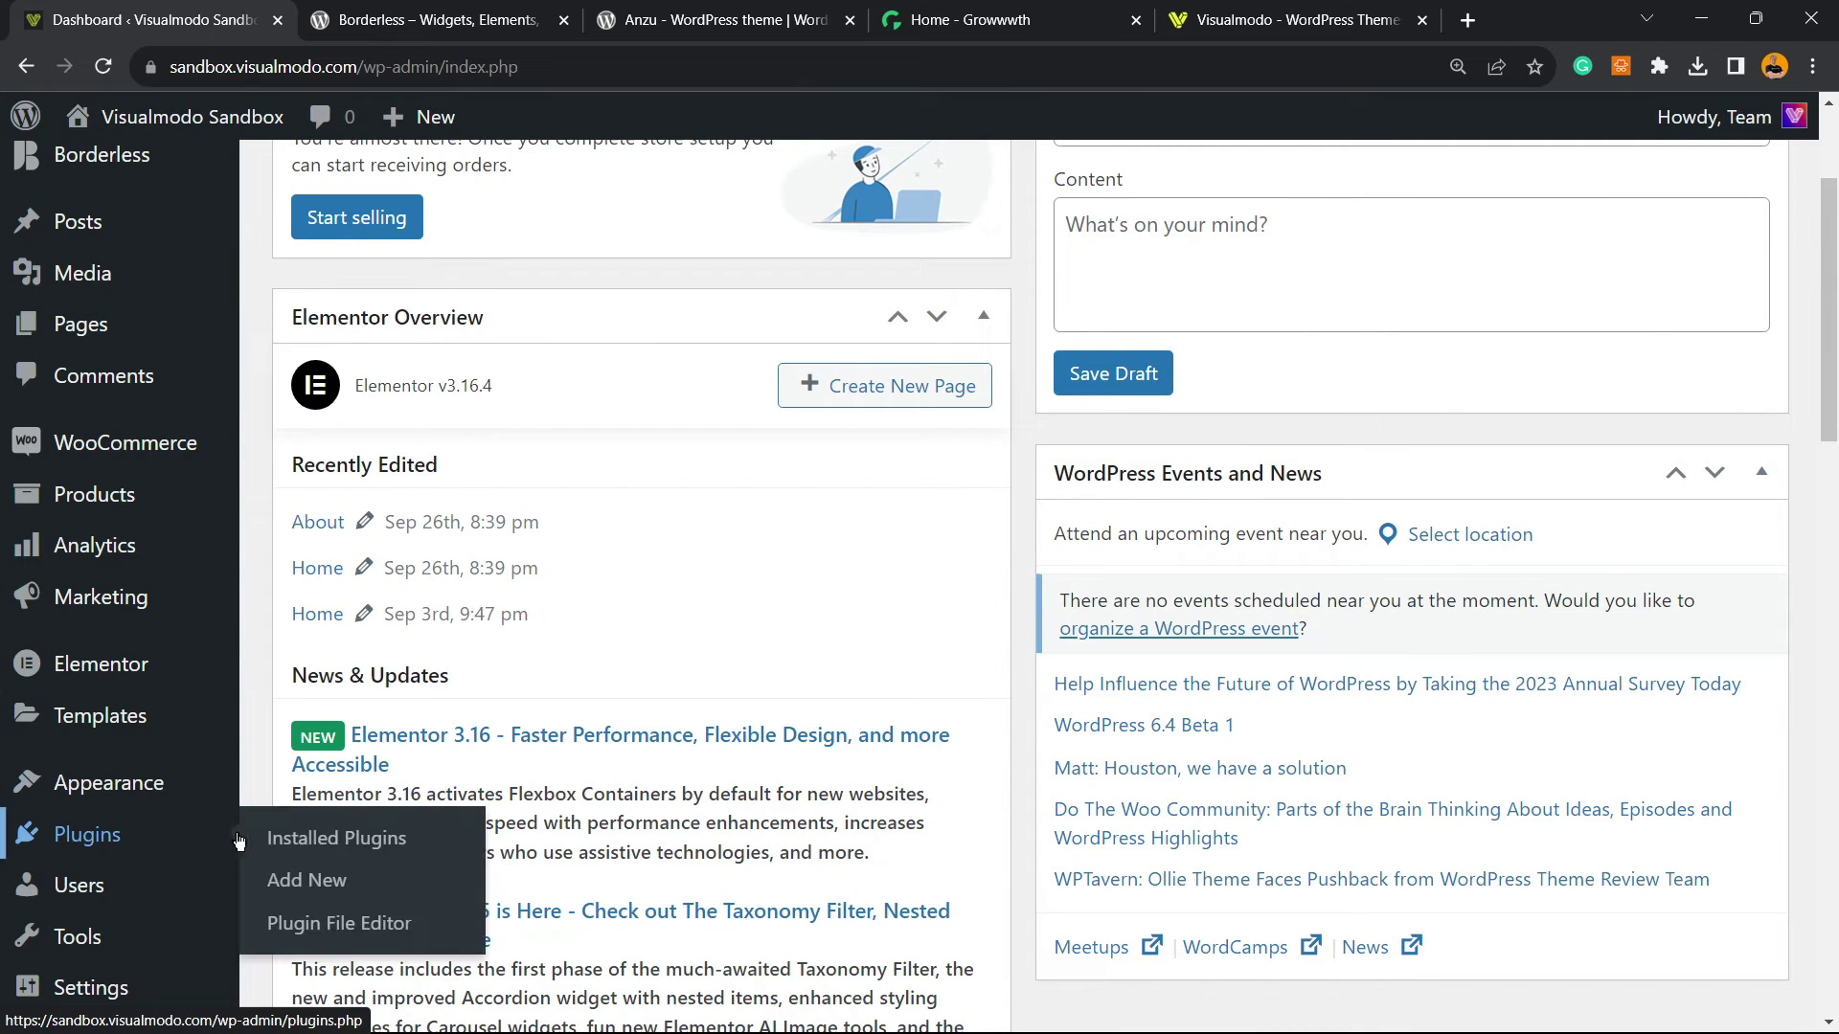
pyautogui.click(345, 882)
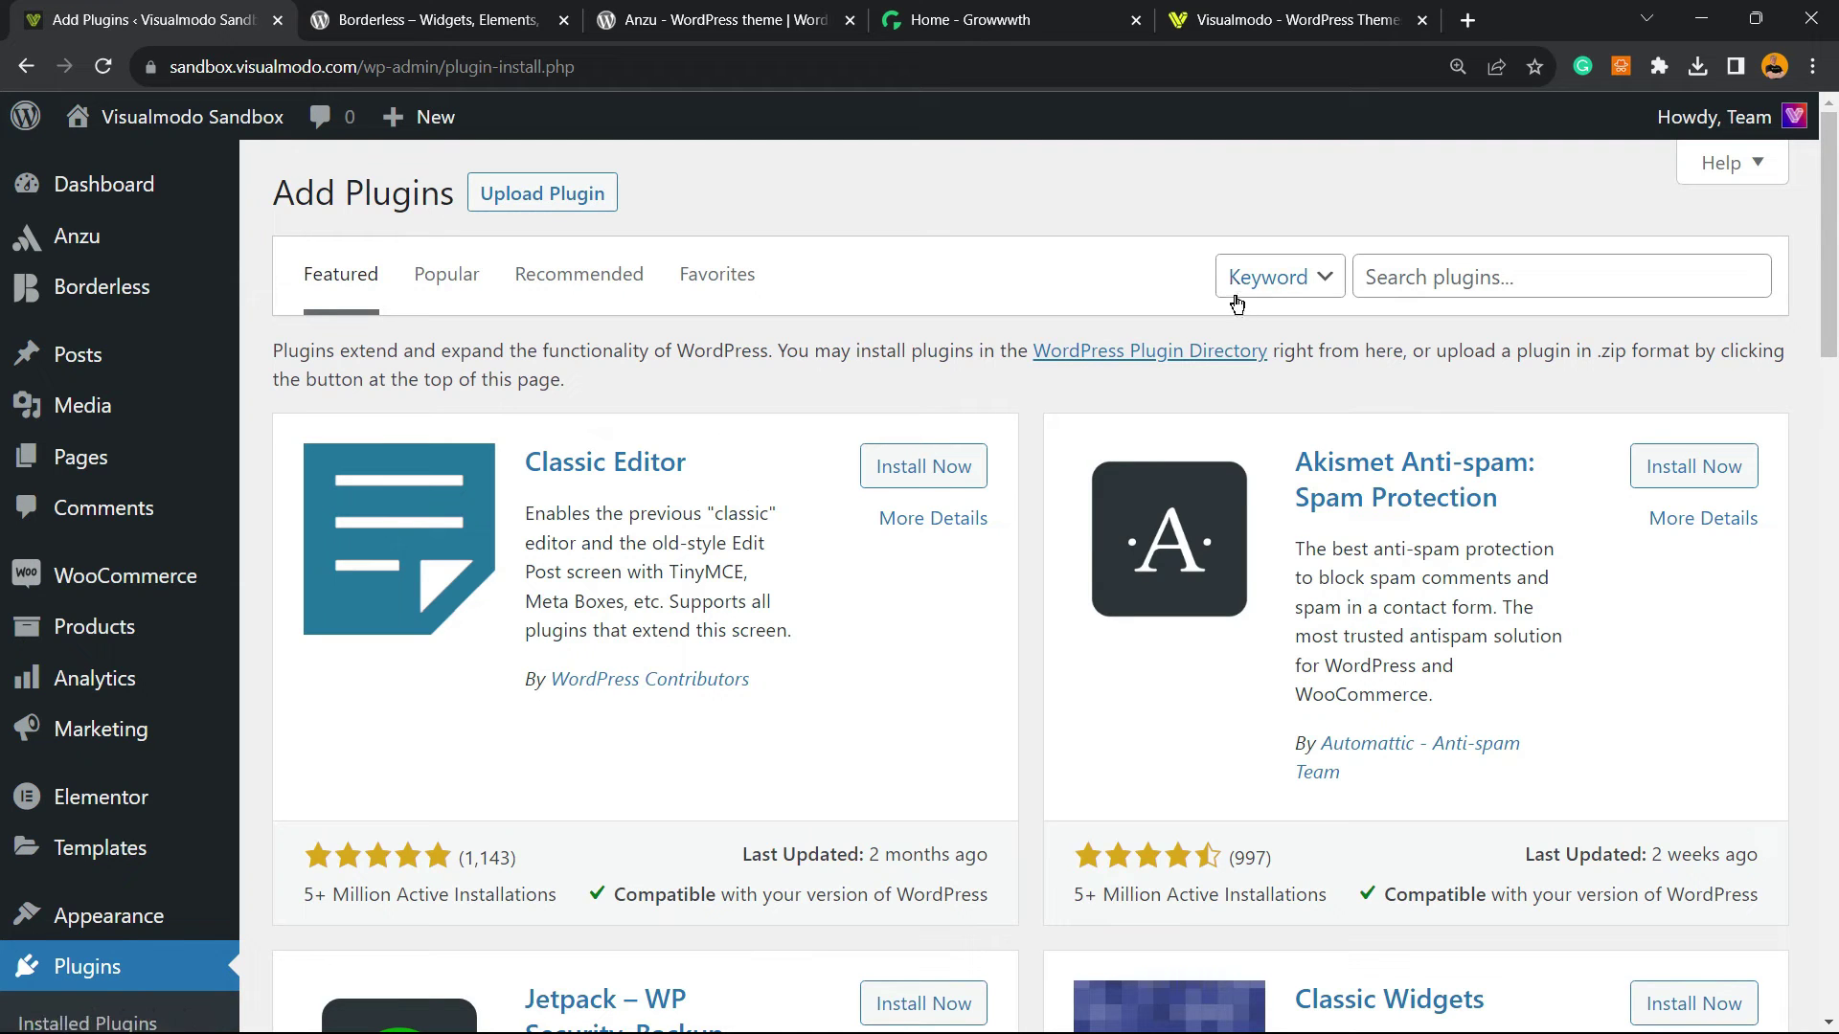
pyautogui.rightClick(1457, 278)
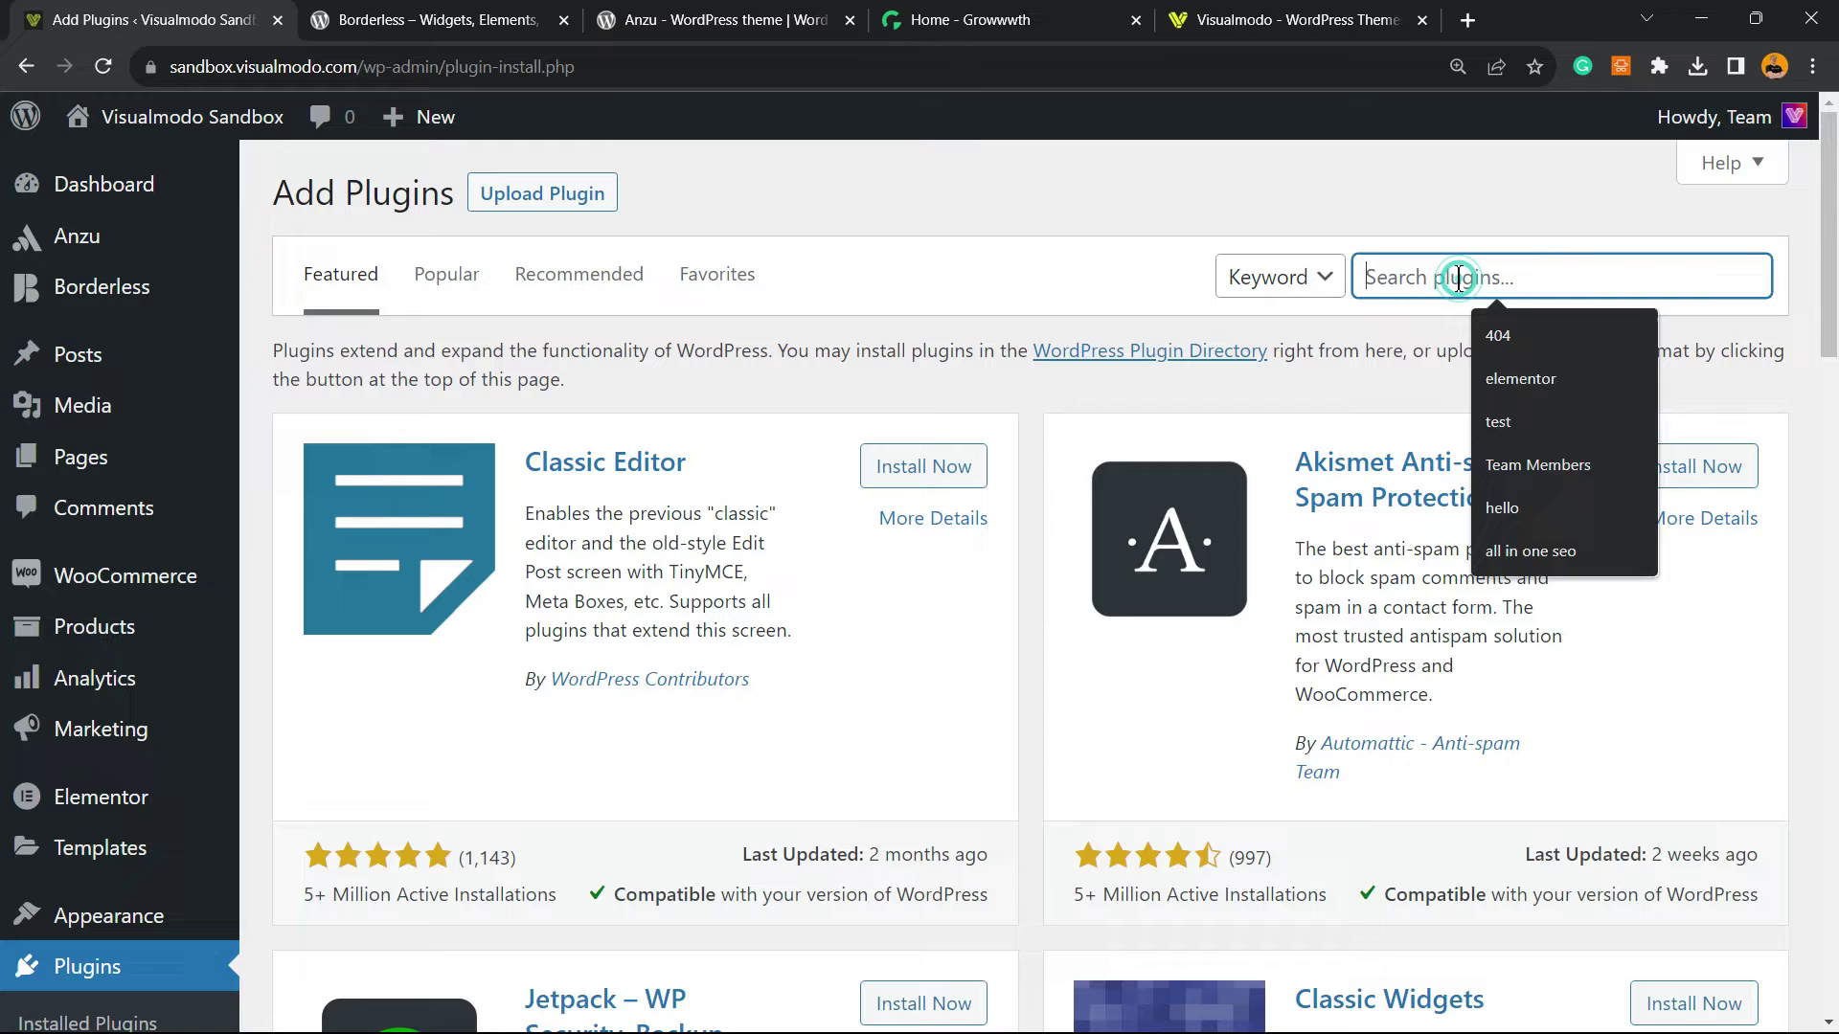
pyautogui.write('Schema & Structured Data for WP & AMP')
pyautogui.moveTo(1475, 277); pyautogui.dragTo(1765, 256)
pyautogui.click(1376, 277)
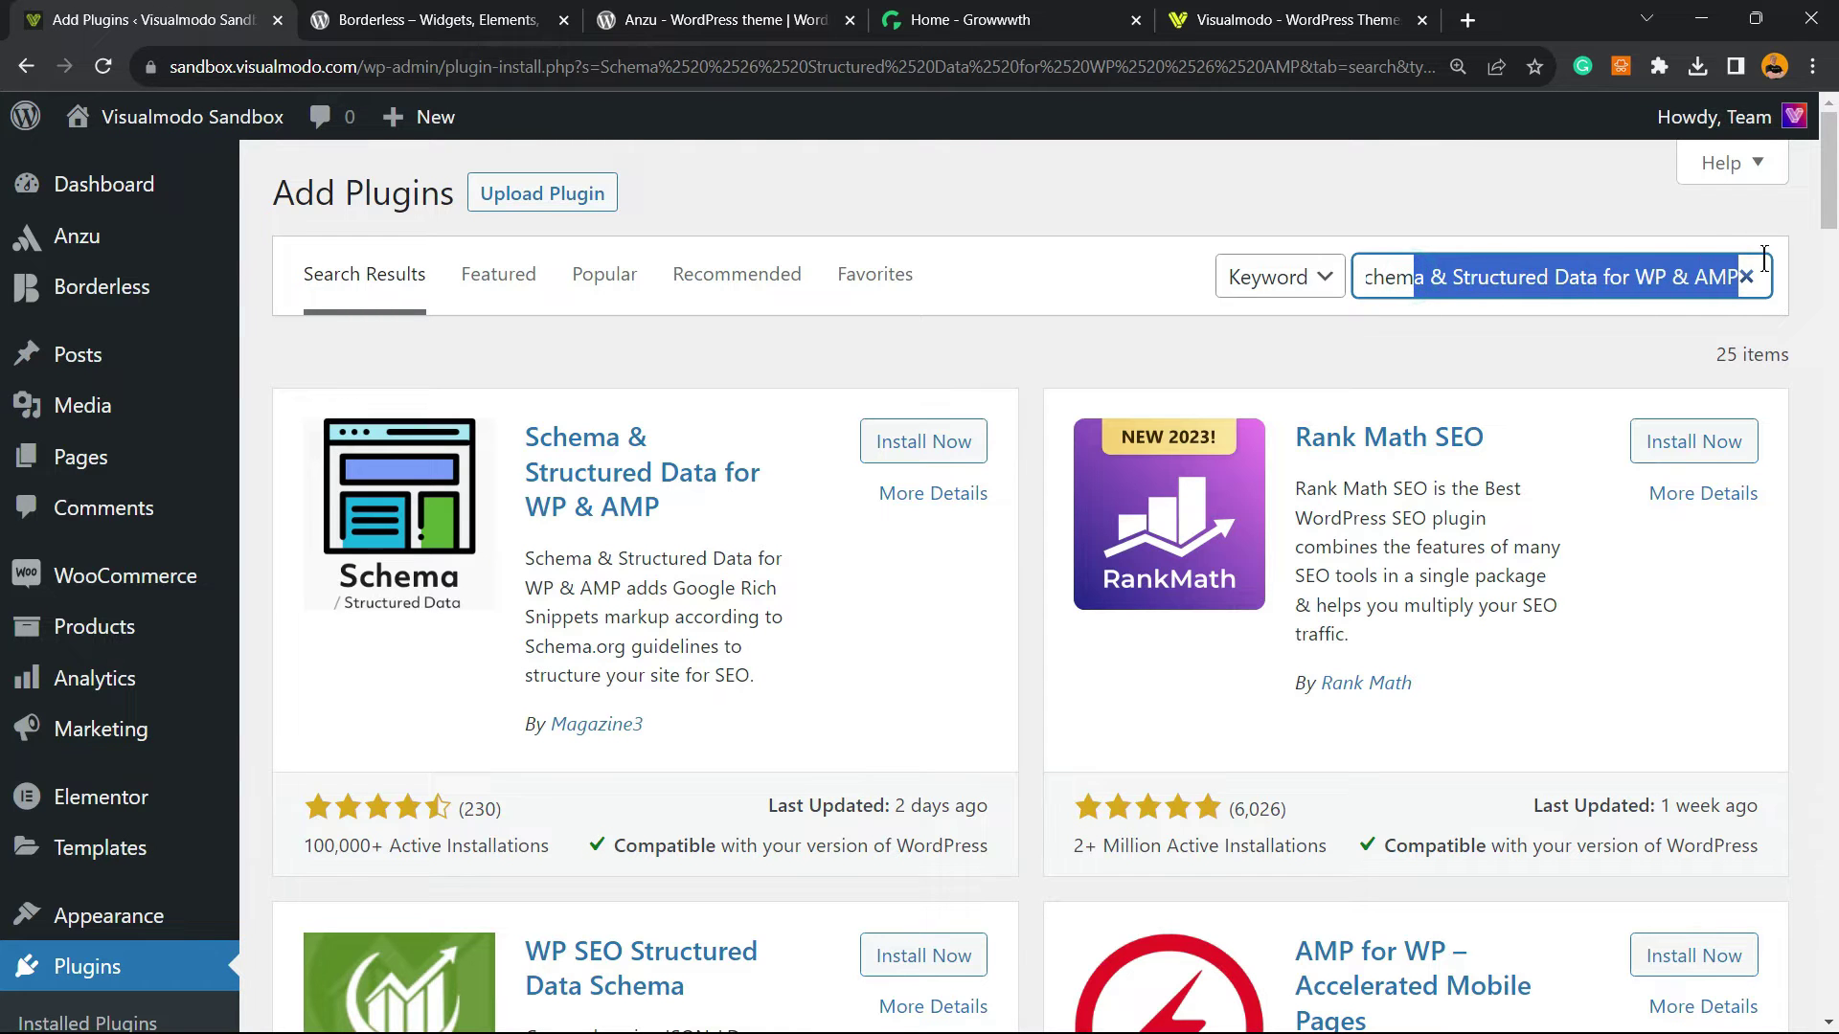
pyautogui.click(1627, 278)
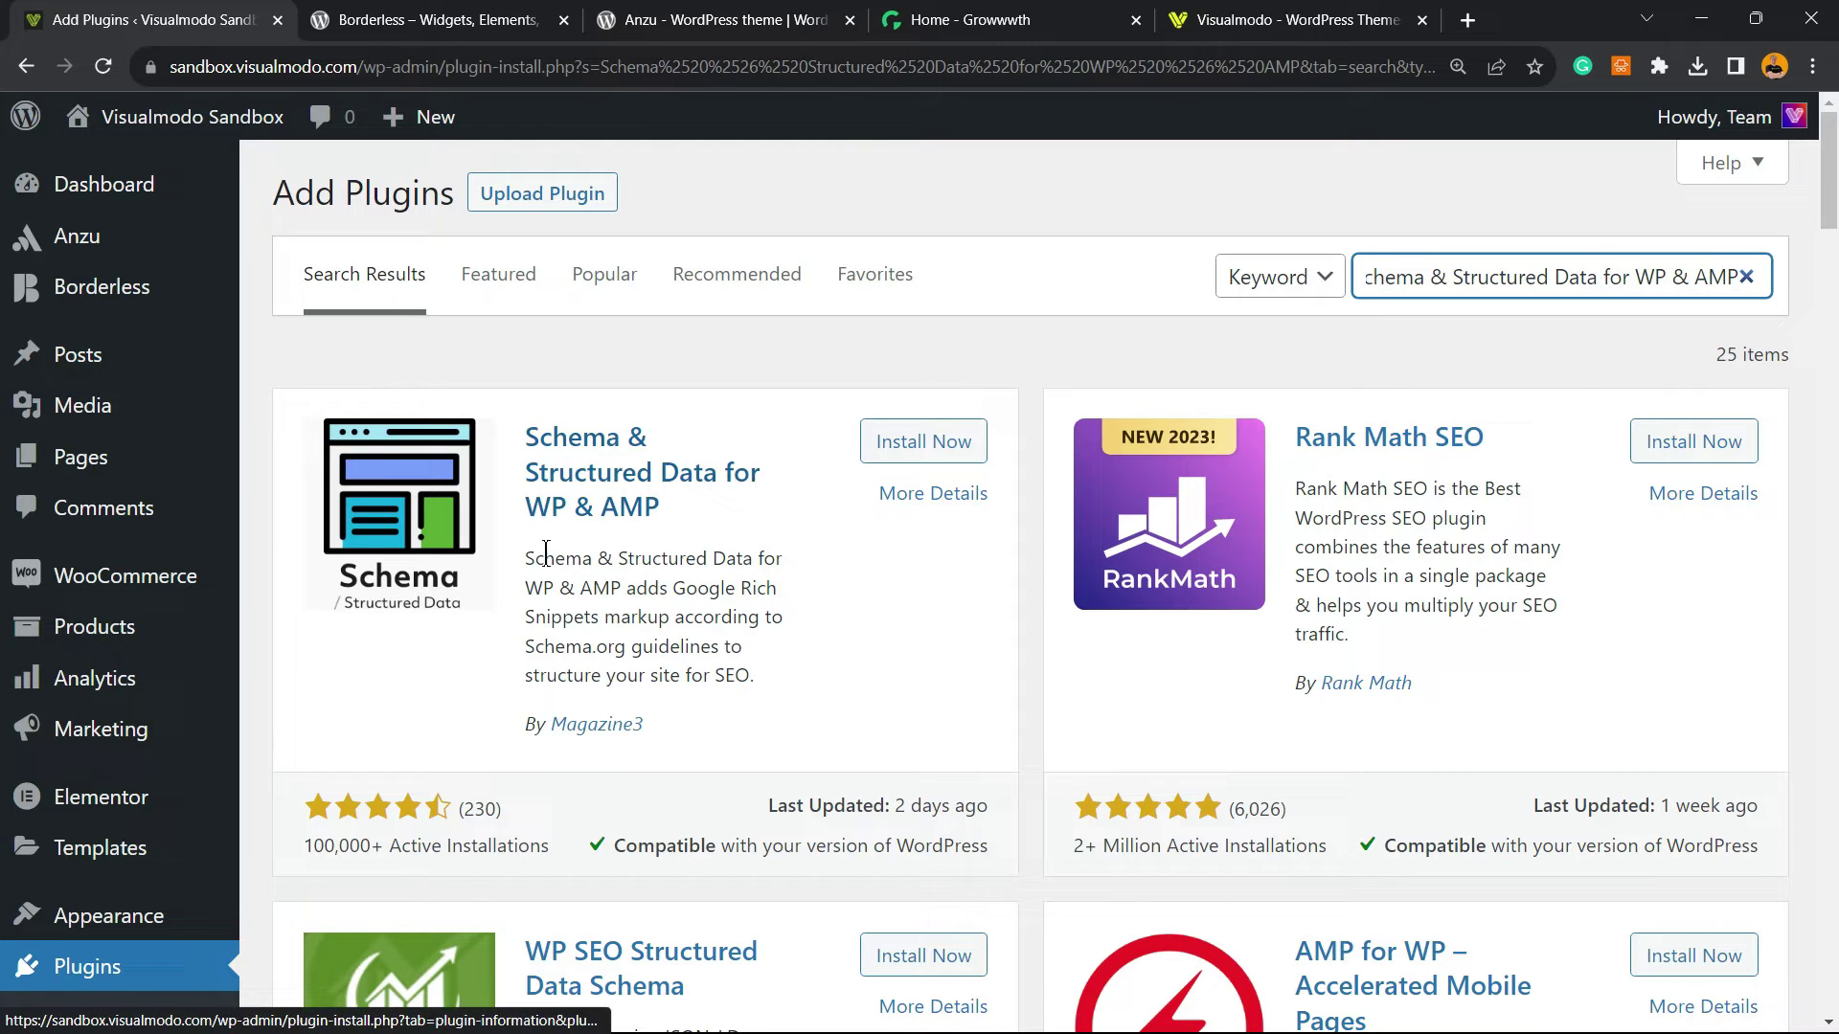
# Step: Install the Schema & Structured Data for WP & AMP plugin and activate it
pyautogui.click(716, 726)
pyautogui.moveTo(659, 739); pyautogui.dragTo(549, 726)
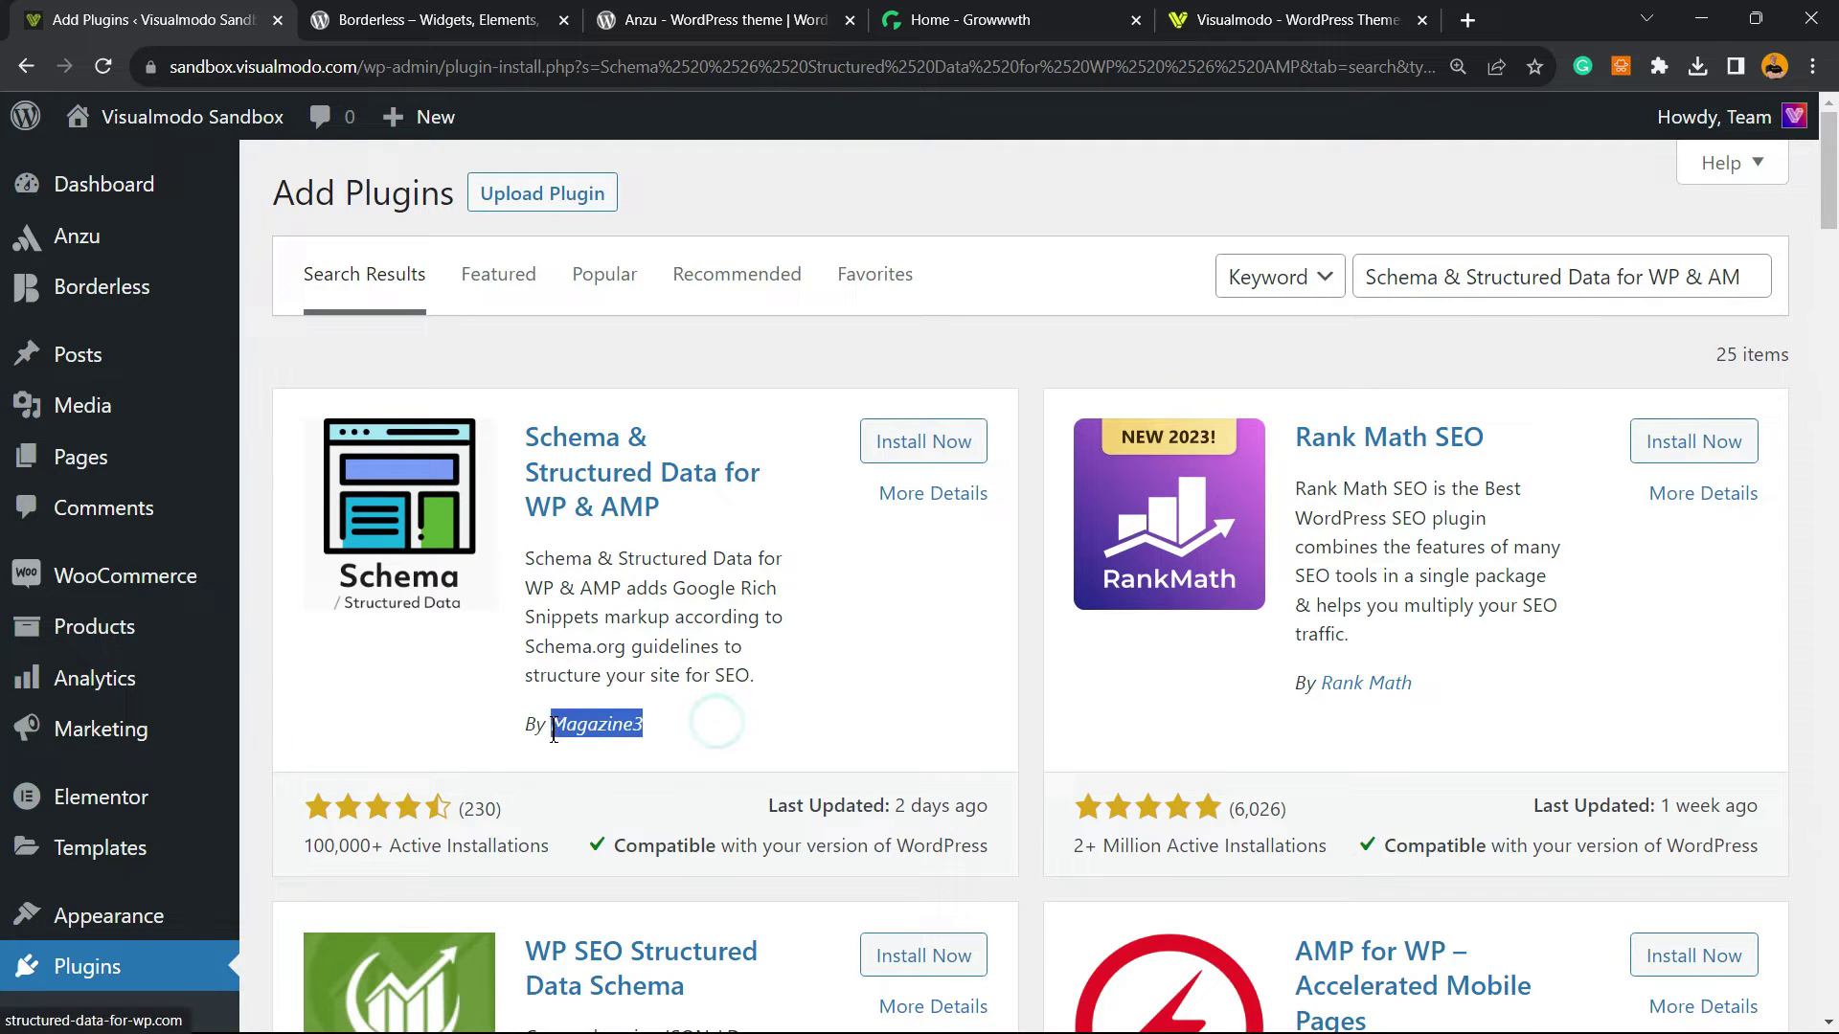
pyautogui.click(704, 729)
pyautogui.click(898, 443)
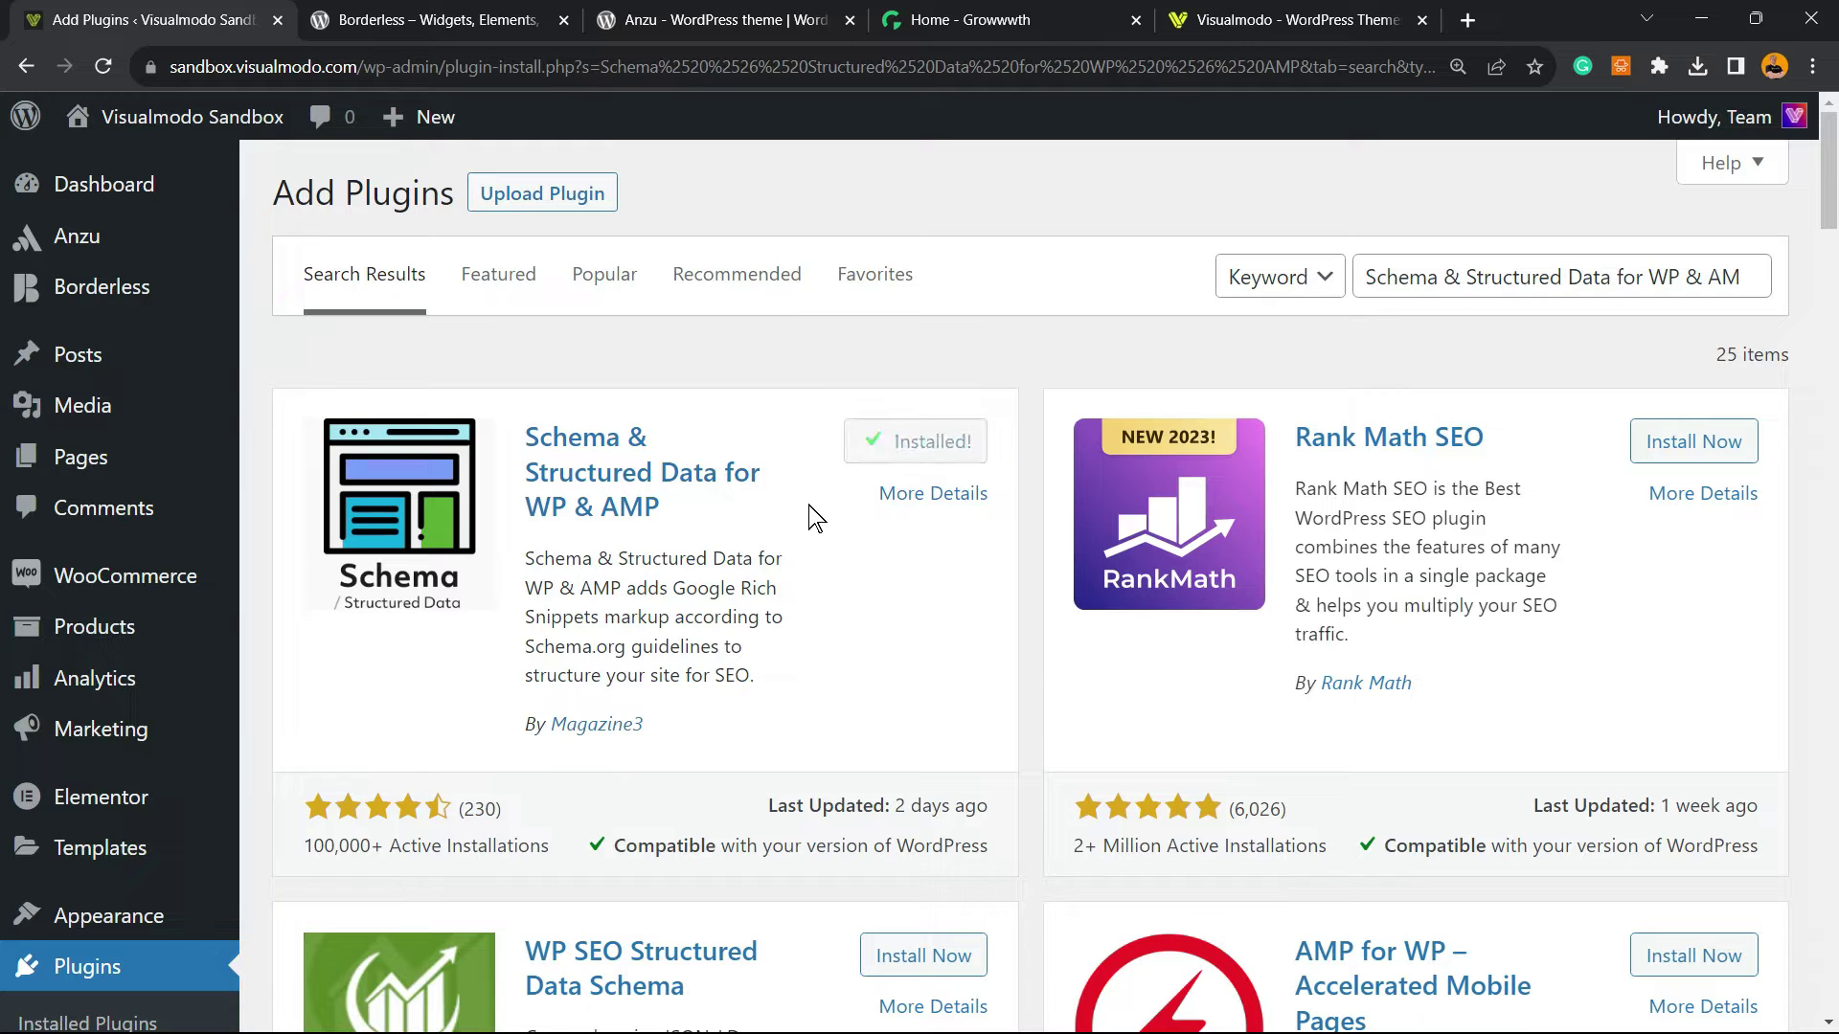
pyautogui.click(915, 443)
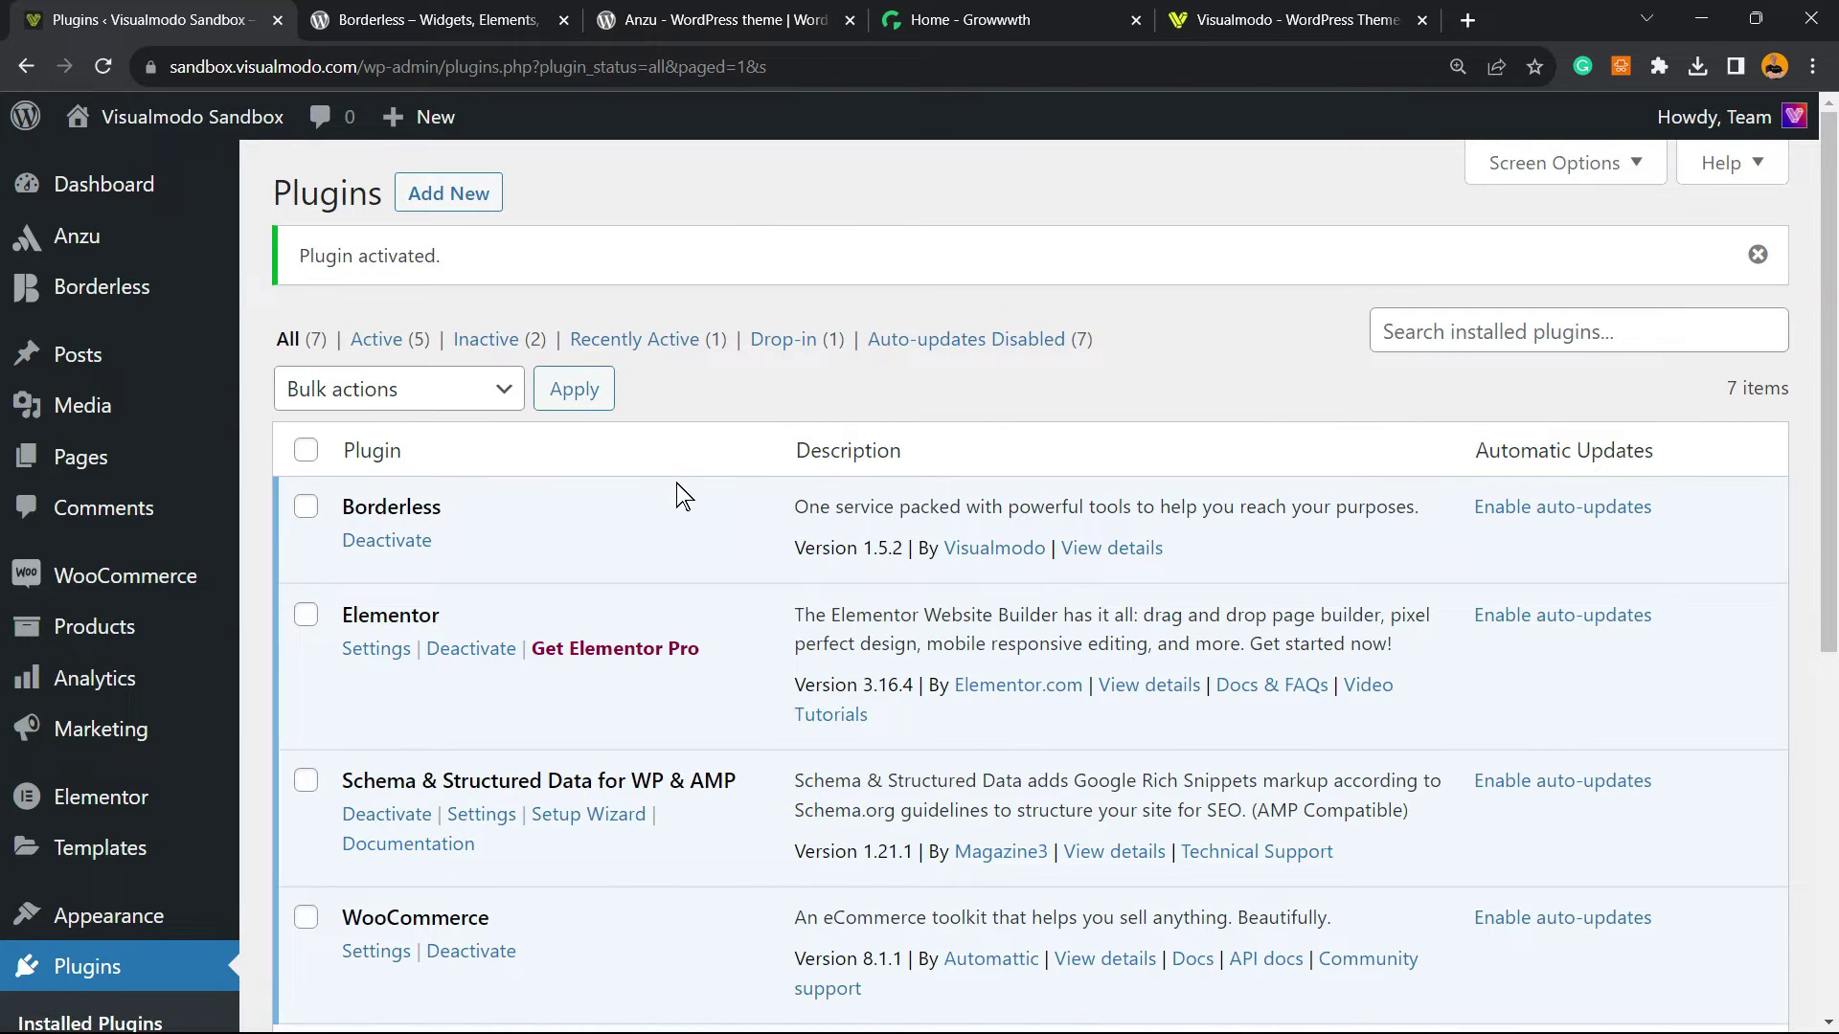
# Step: Find the activated Schema & Structured Data for WP & AMP entry and its Setup Wizard link in Installed Plugins
pyautogui.scroll(-3, 677, 497)
pyautogui.scroll(3, 621, 525)
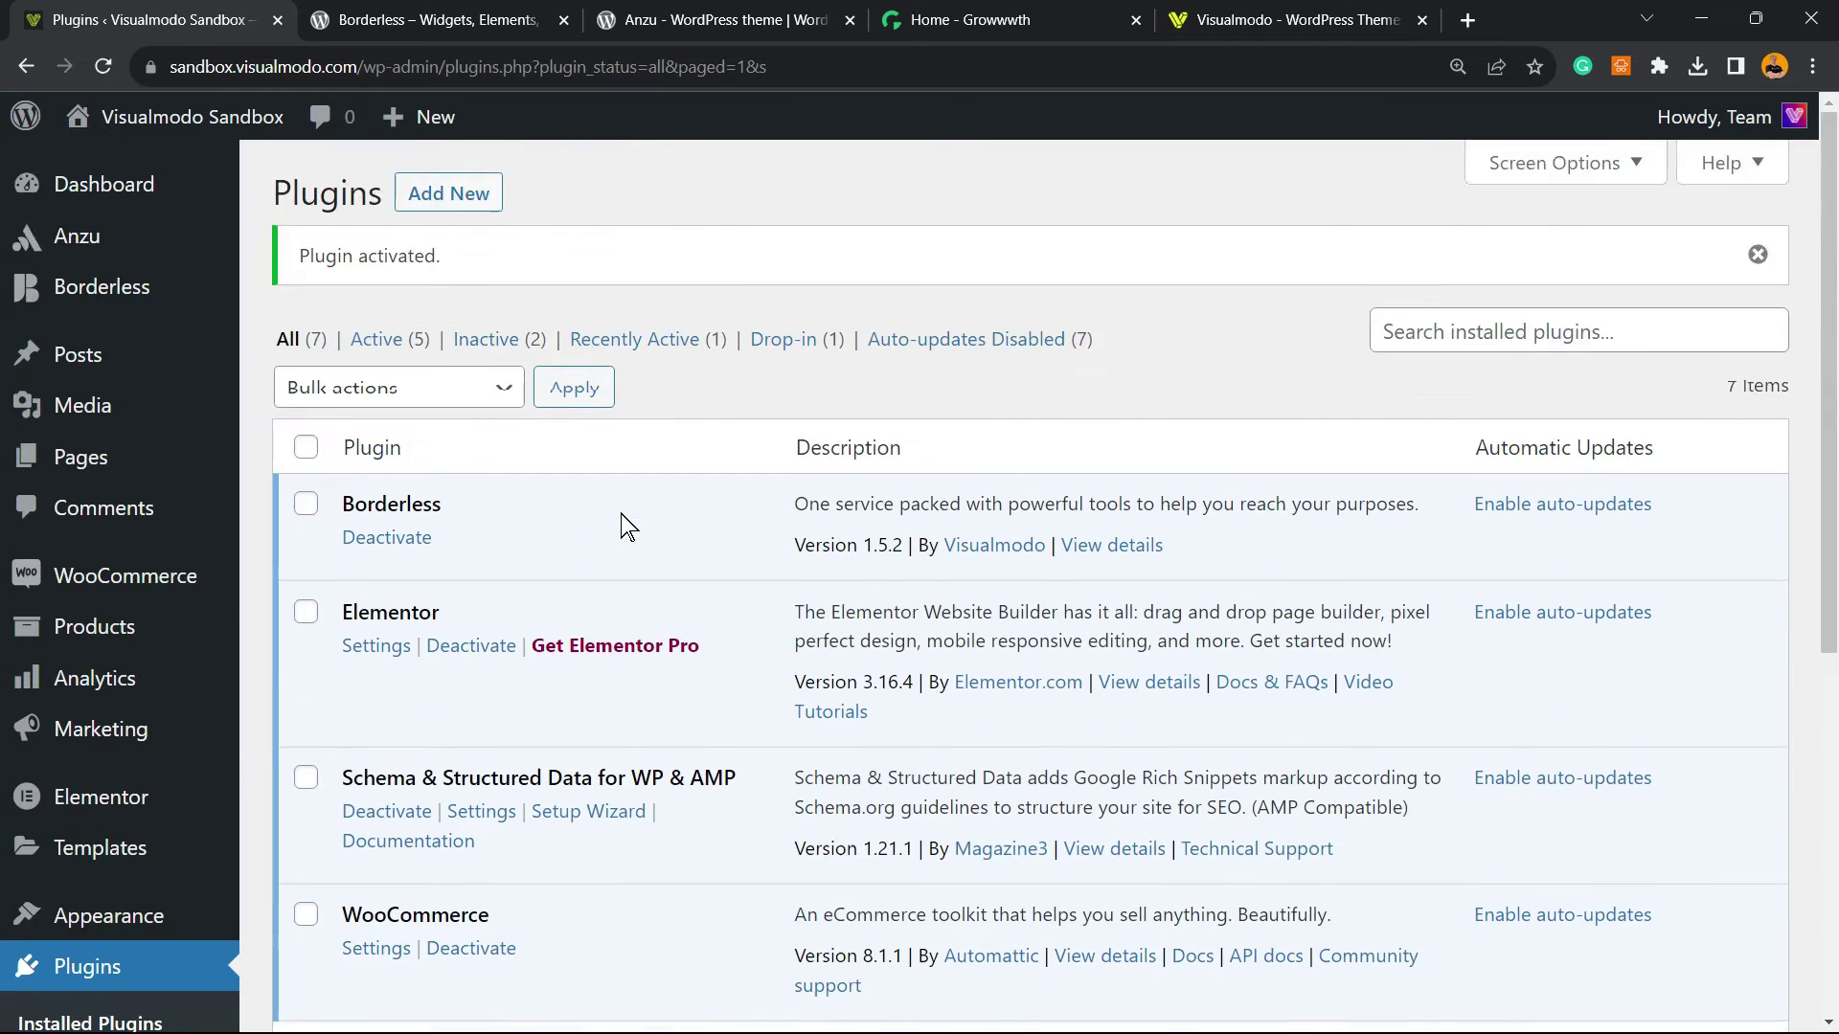
pyautogui.scroll(-3, 587, 521)
pyautogui.tripleClick(534, 538)
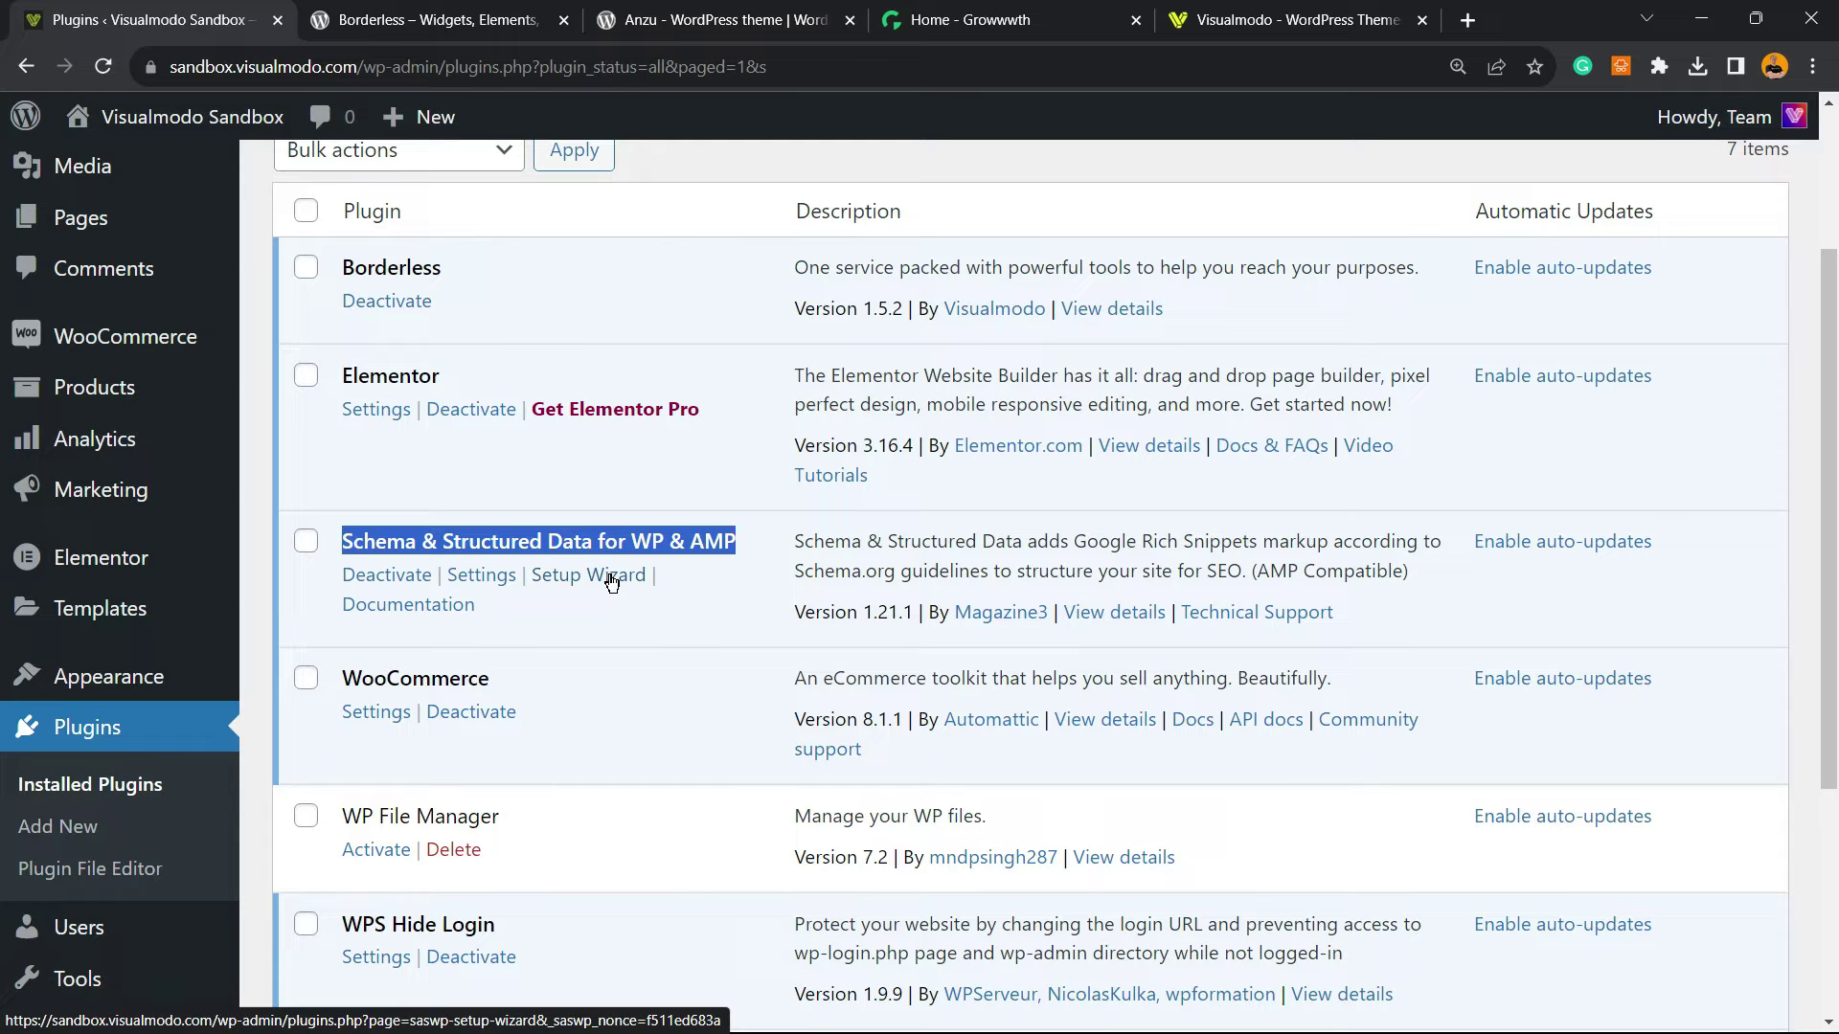
pyautogui.scroll(-4, 431, 532)
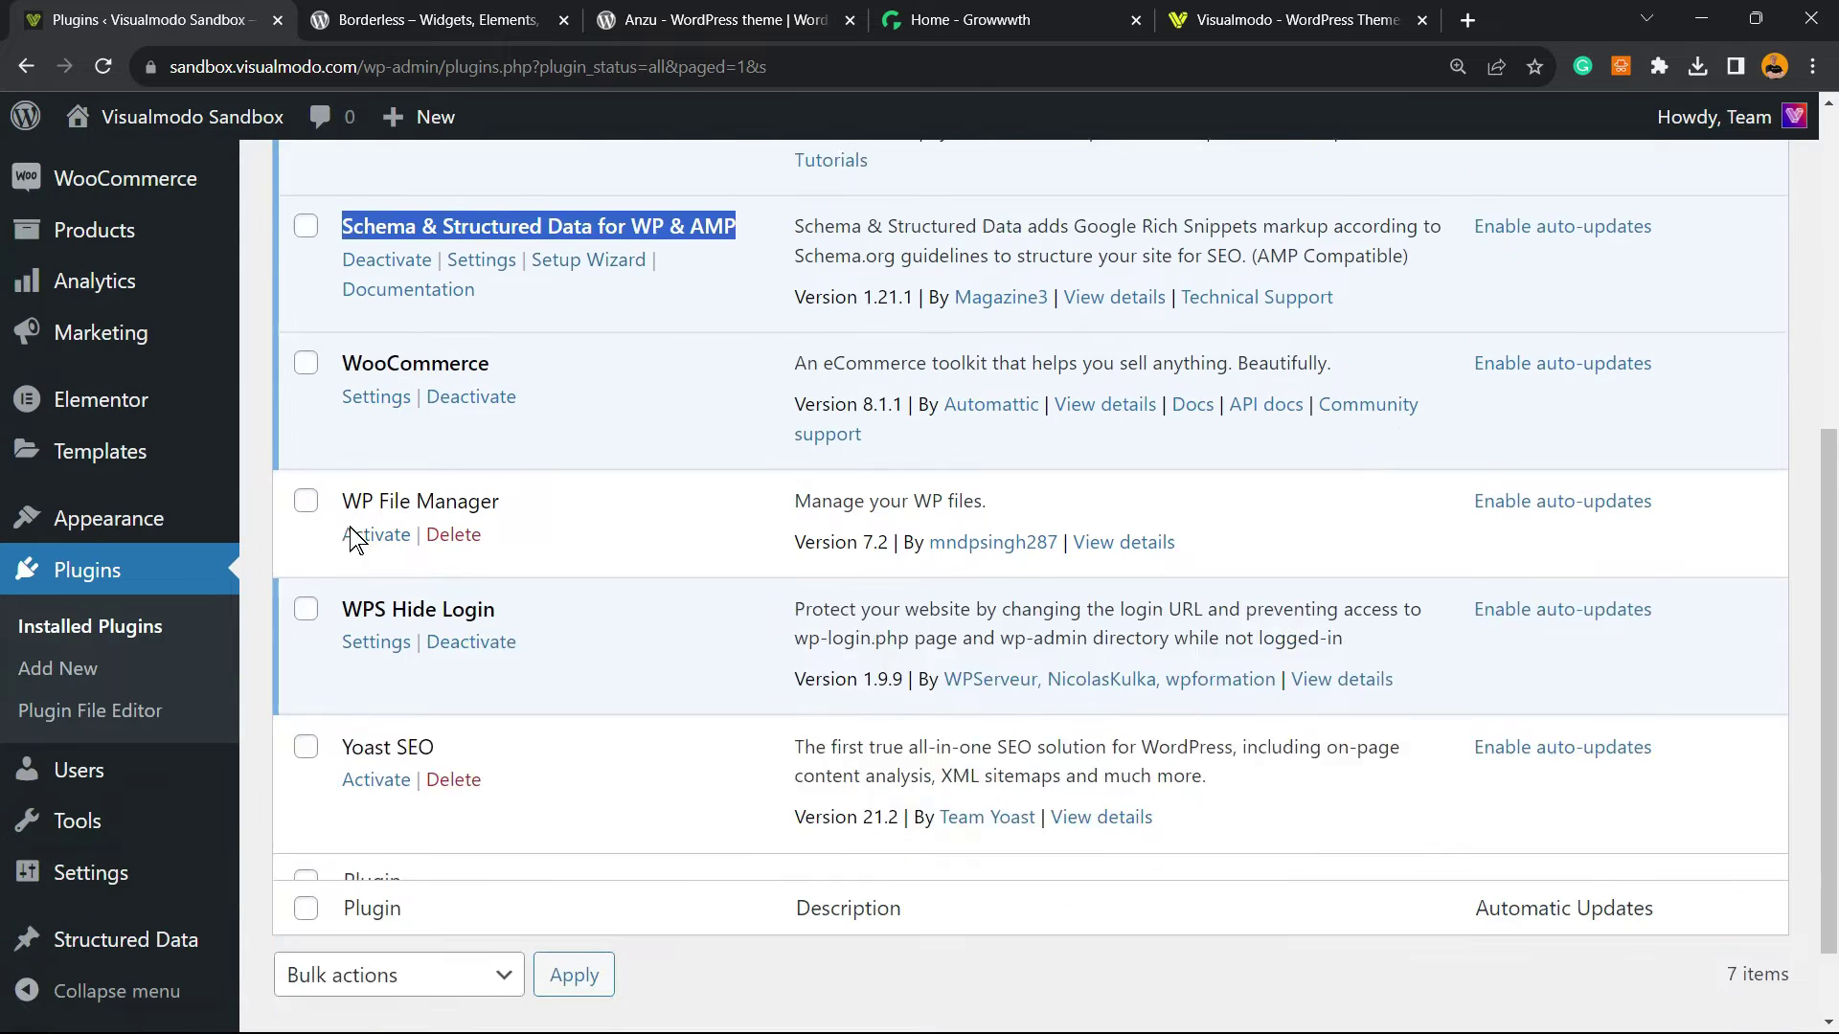
pyautogui.scroll(5, 299, 573)
pyautogui.scroll(2, 299, 573)
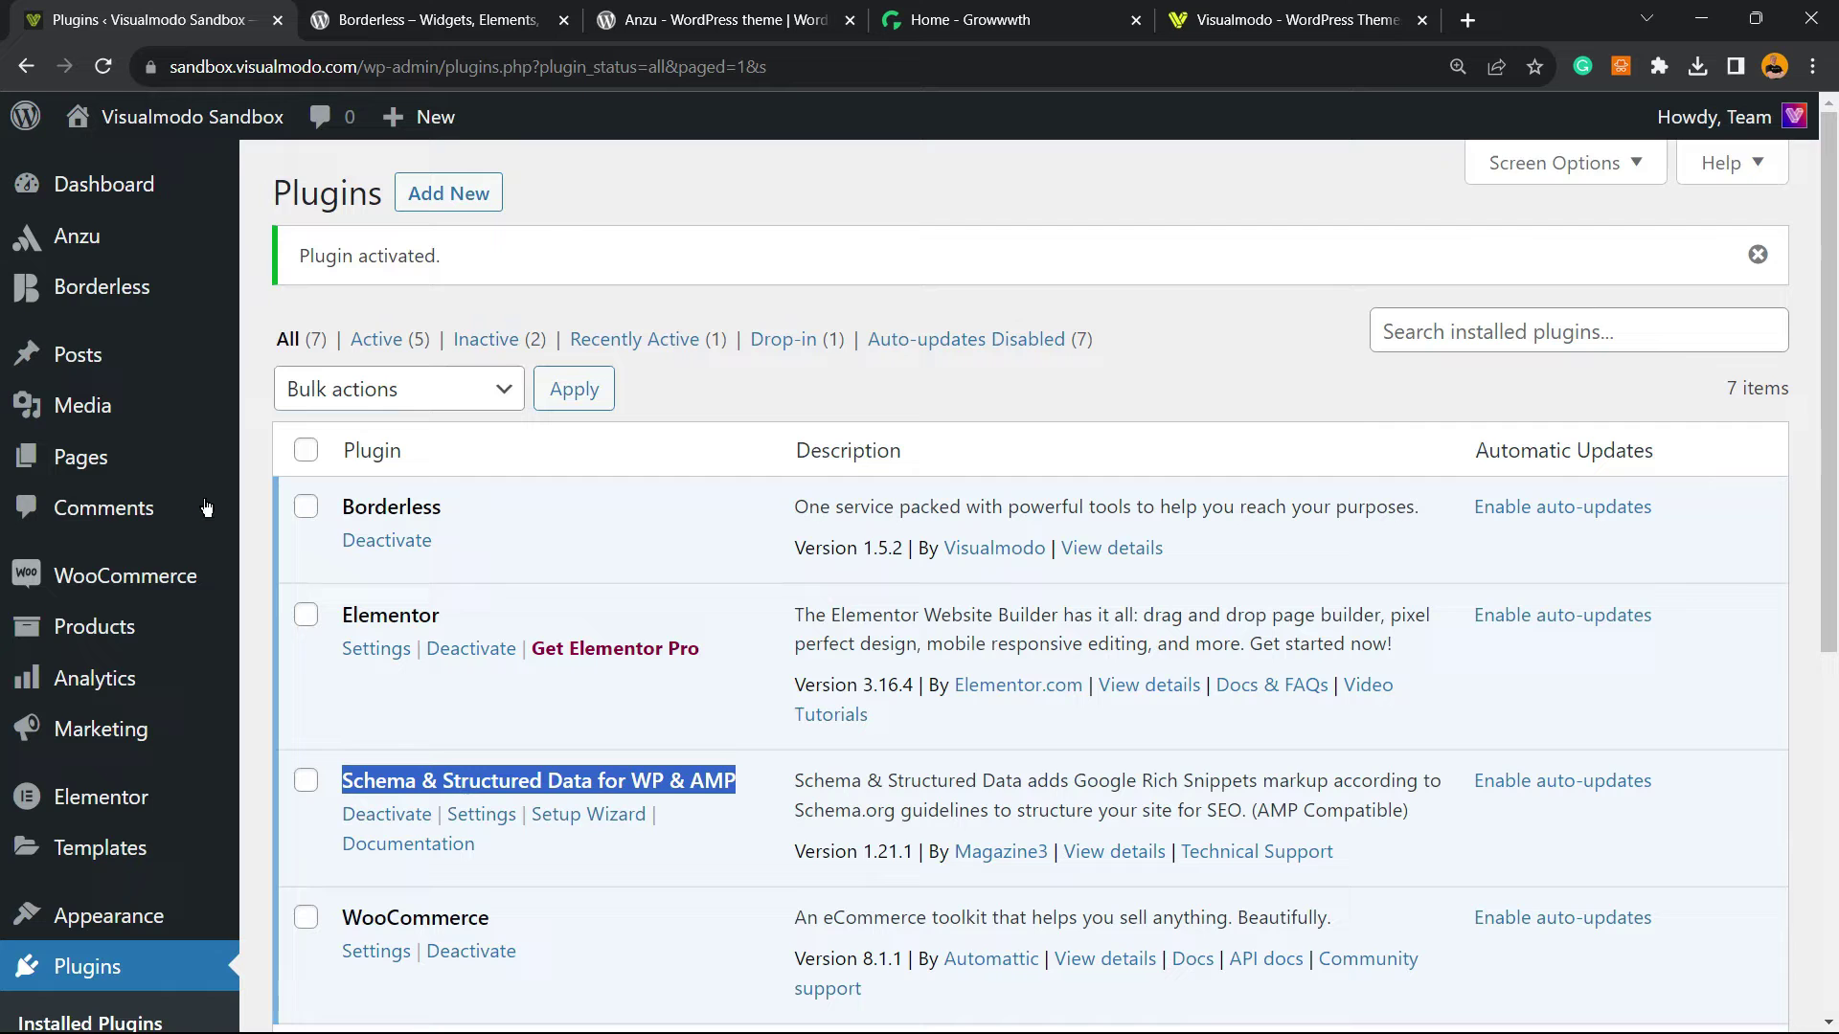
pyautogui.scroll(-5, 194, 502)
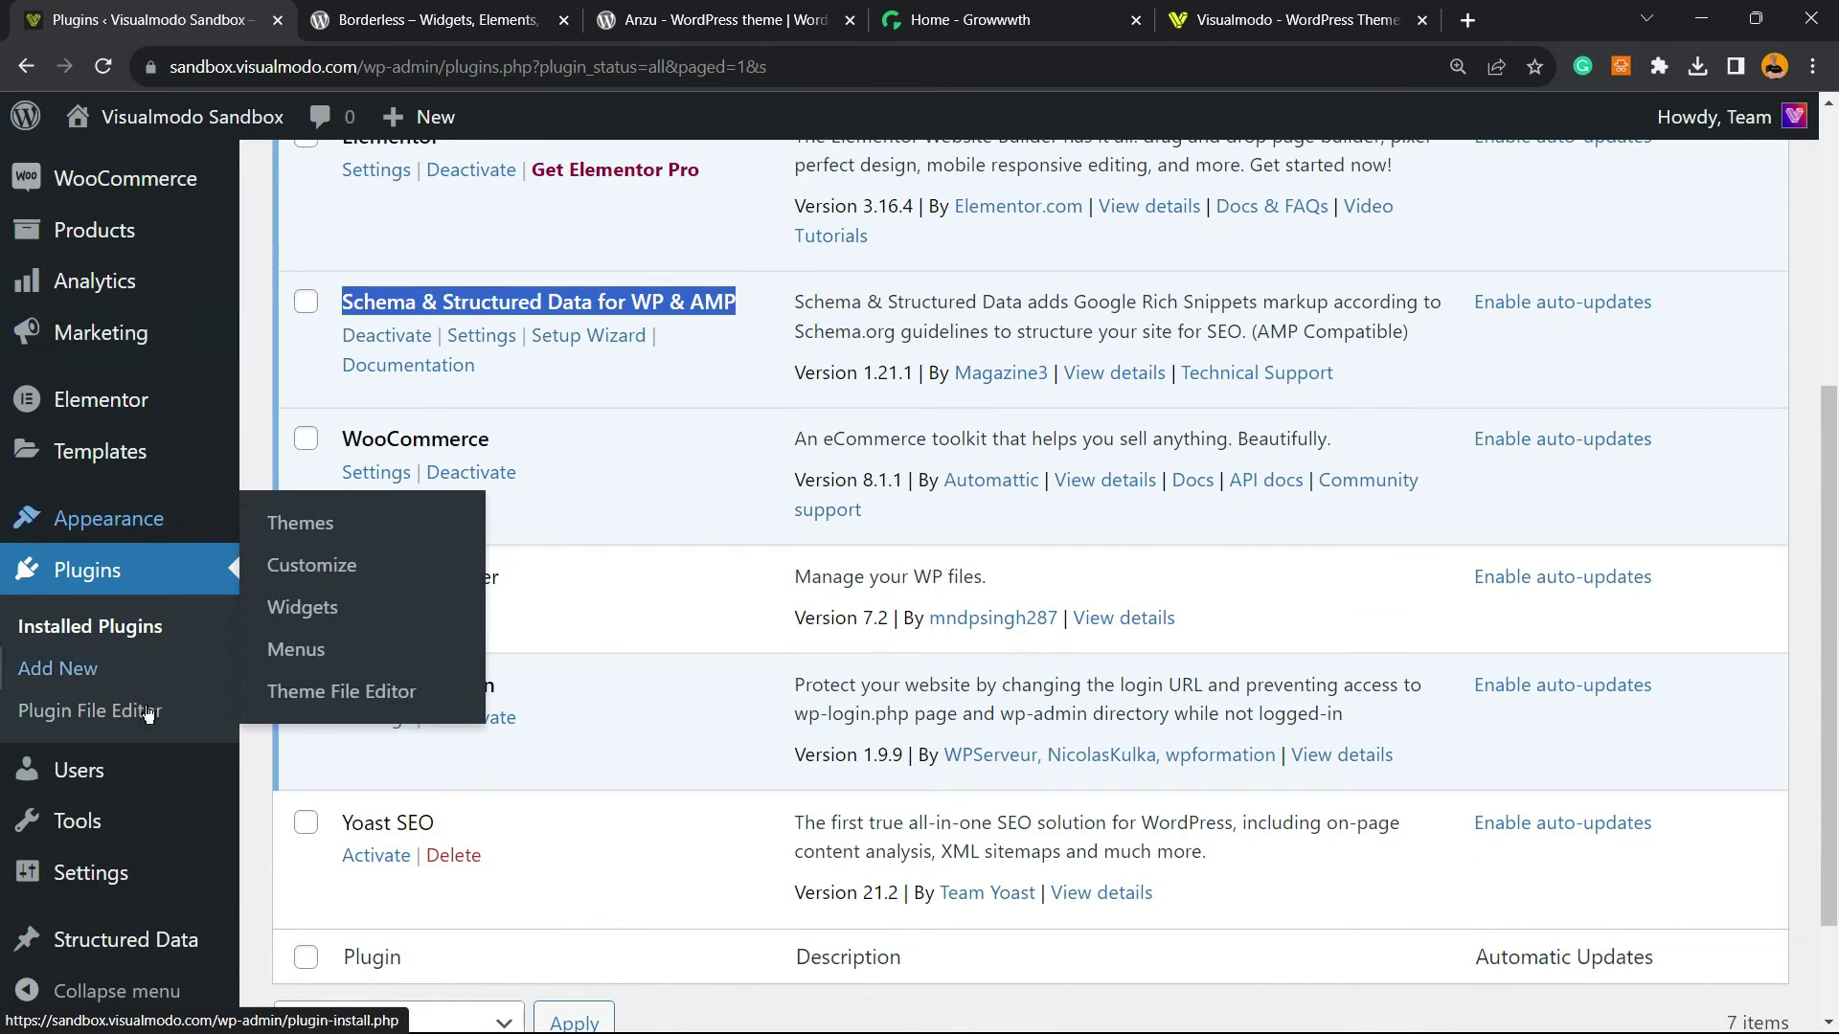
pyautogui.moveTo(136, 936)
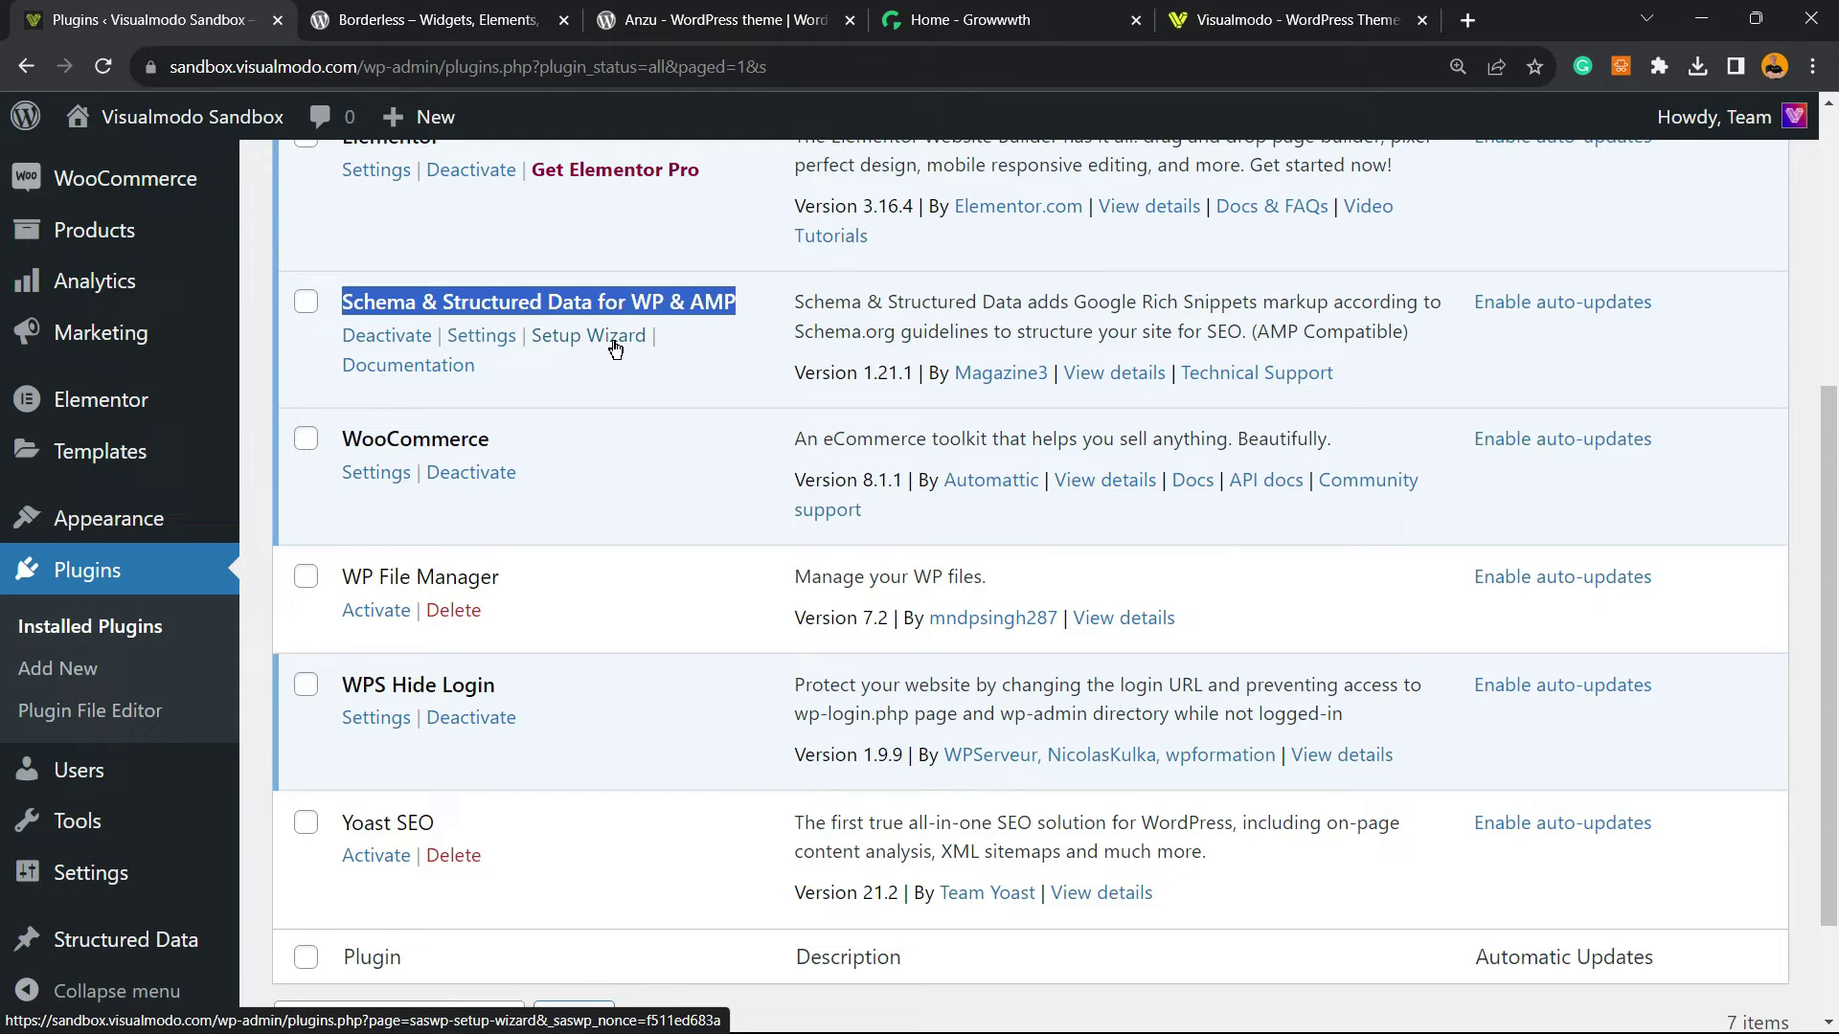
pyautogui.moveTo(655, 336); pyautogui.dragTo(558, 342)
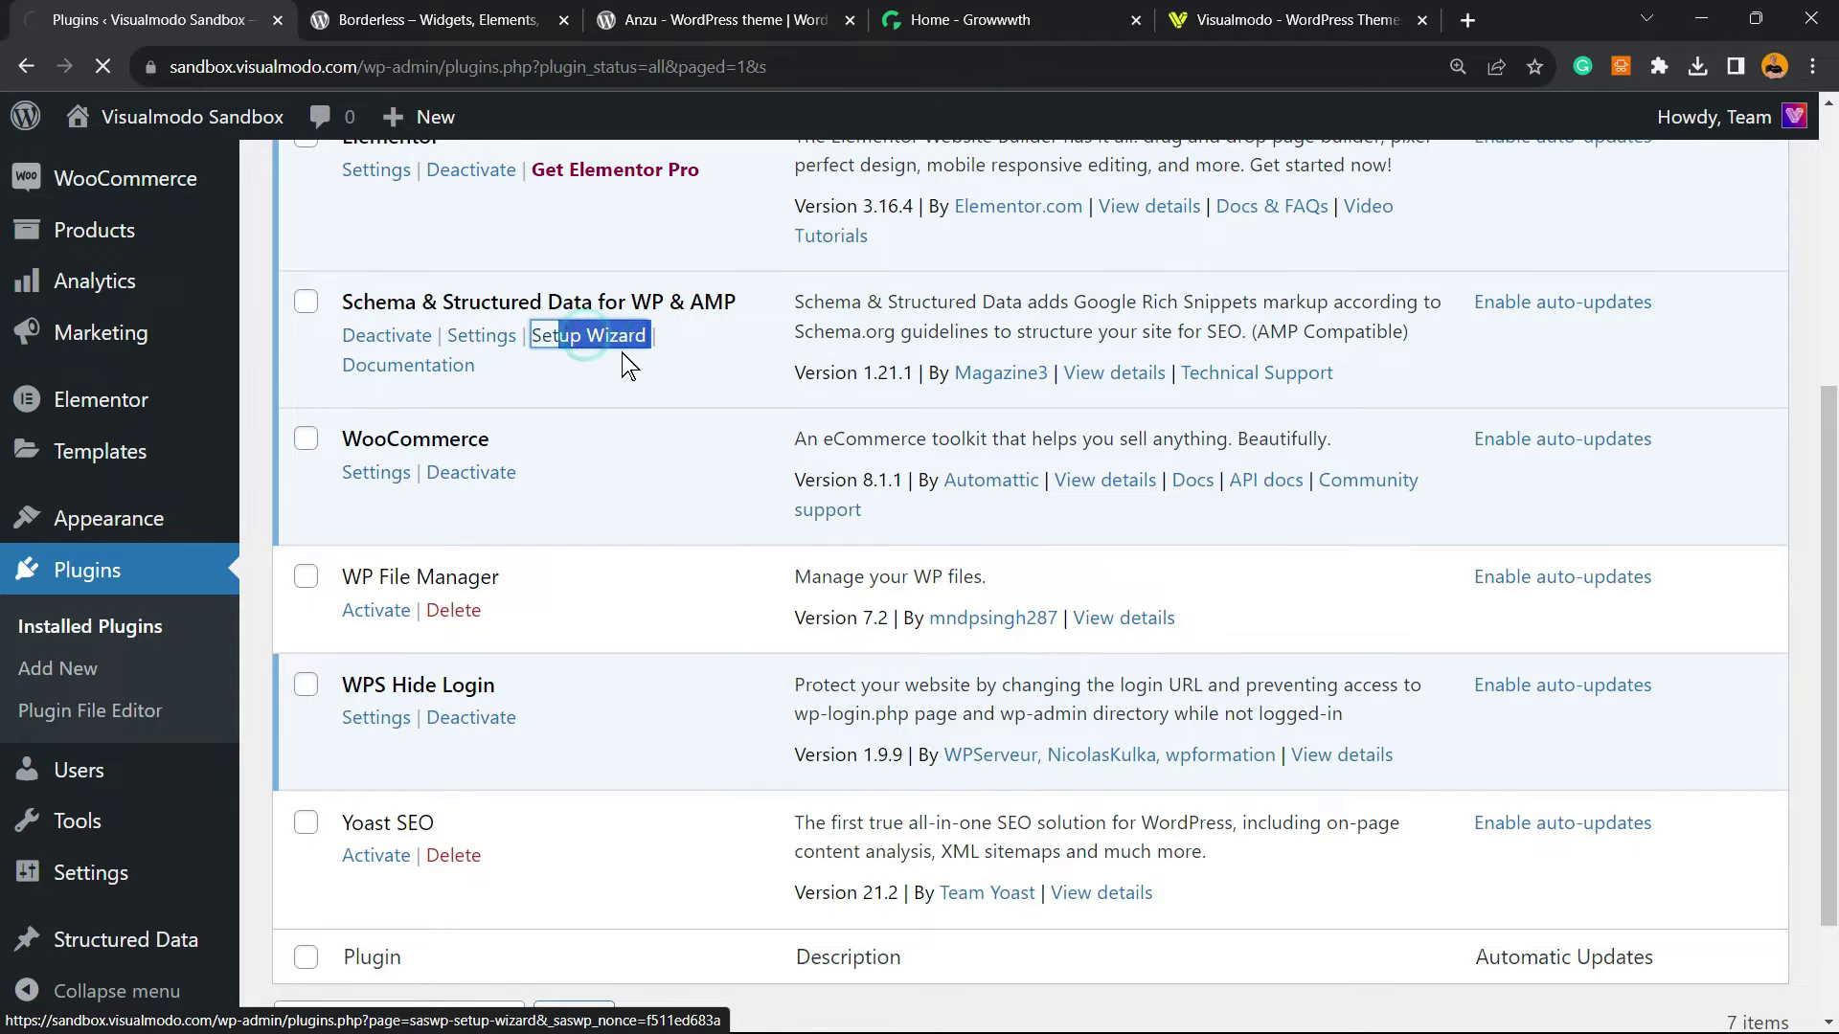
# Step: Start the Schema Setup Wizard, keep Organization as the General Settings Data Type, and continue
pyautogui.click(603, 337)
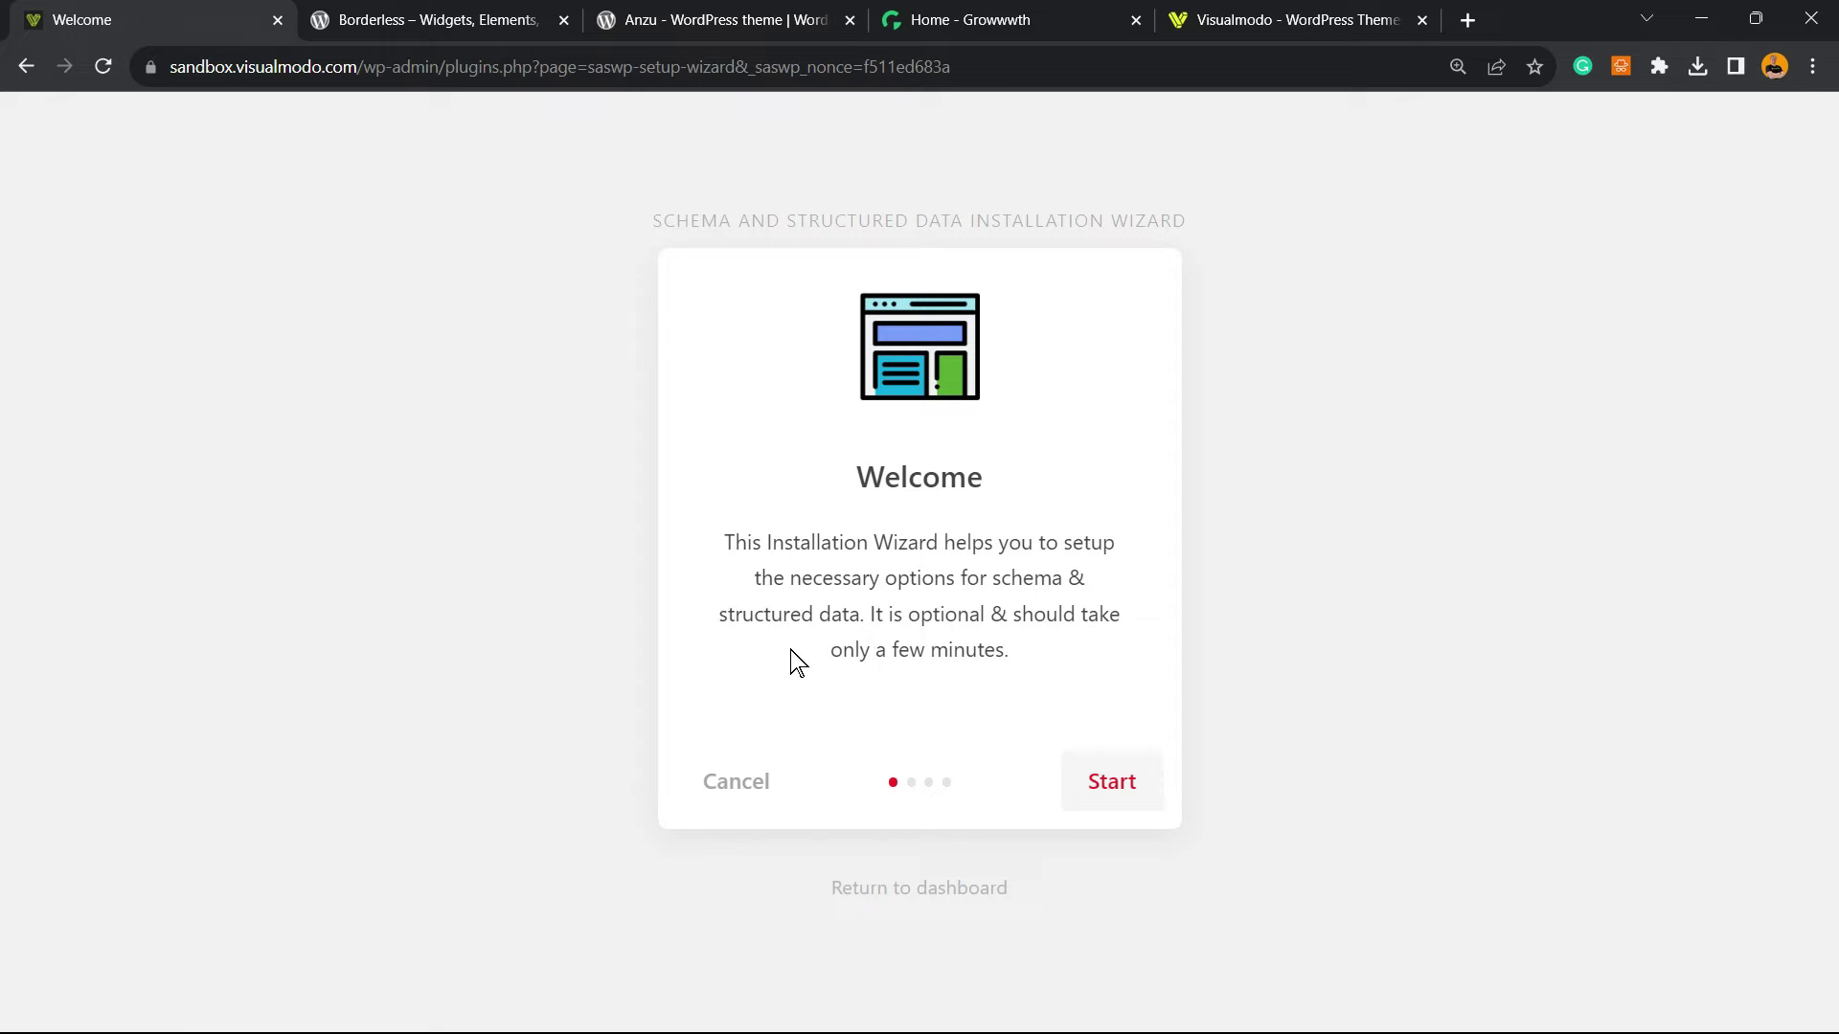
pyautogui.click(1123, 784)
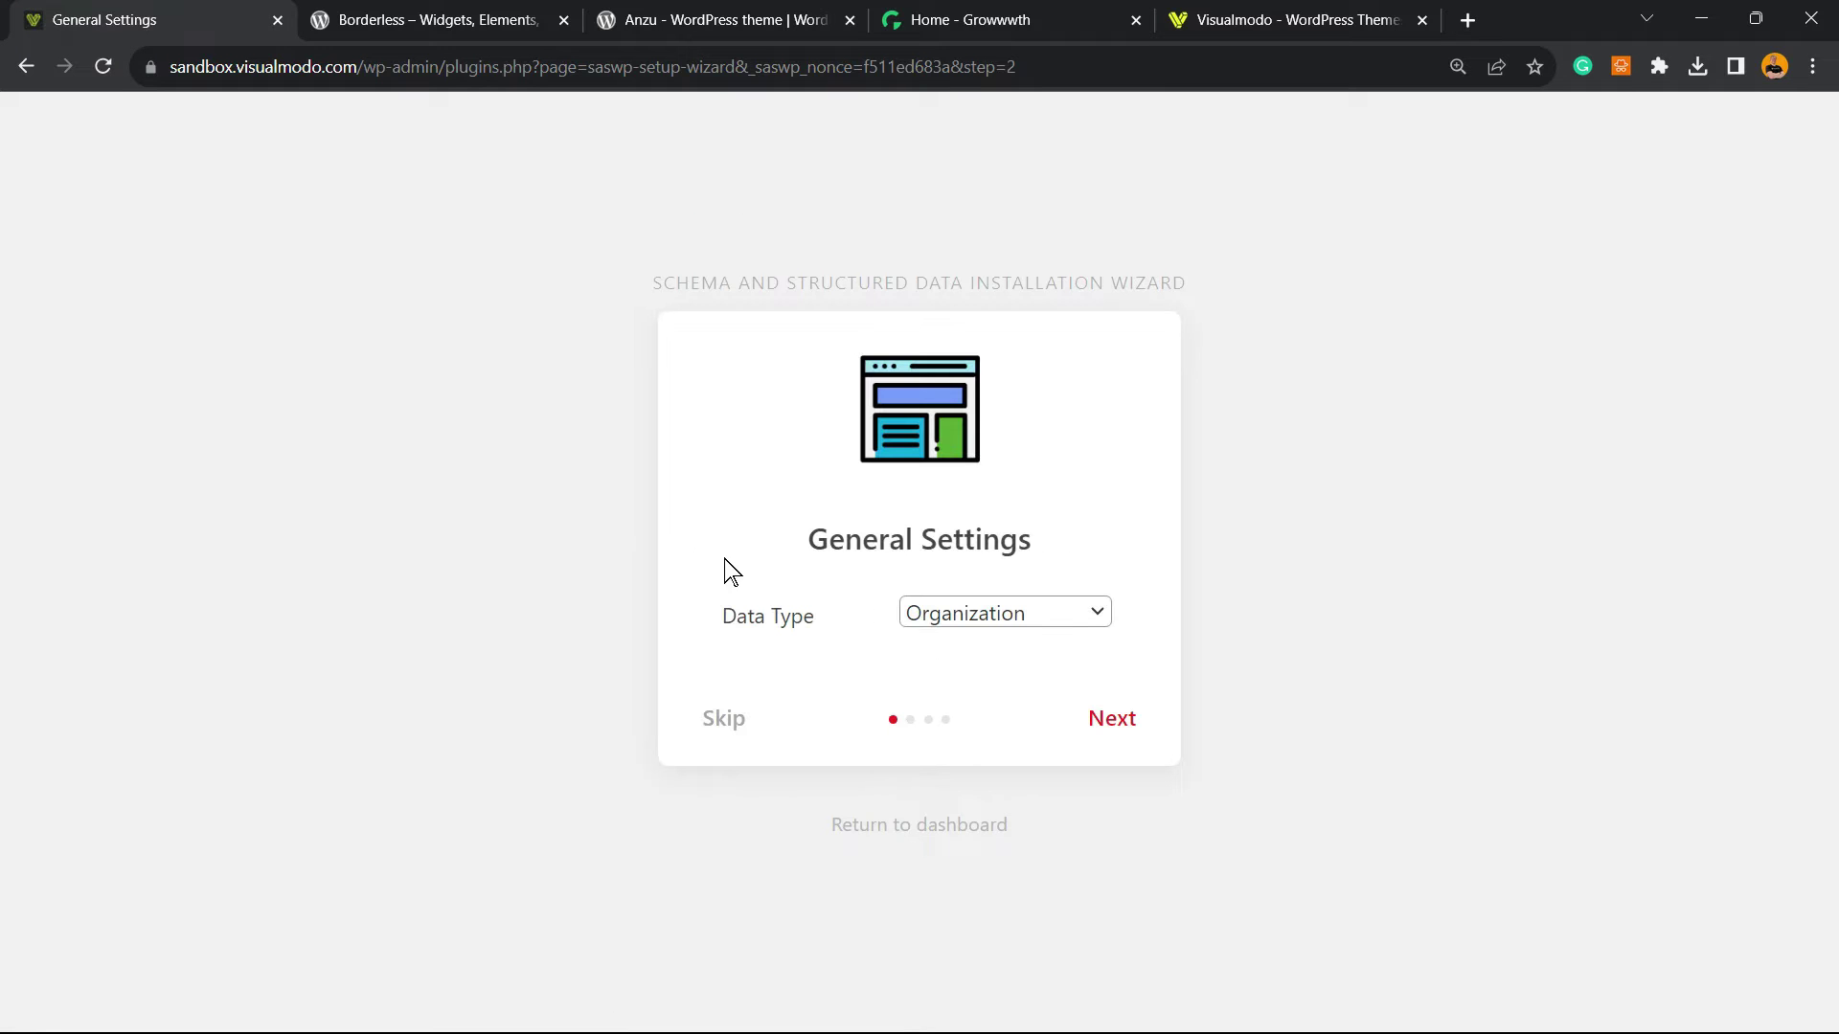
pyautogui.tripleClick(999, 543)
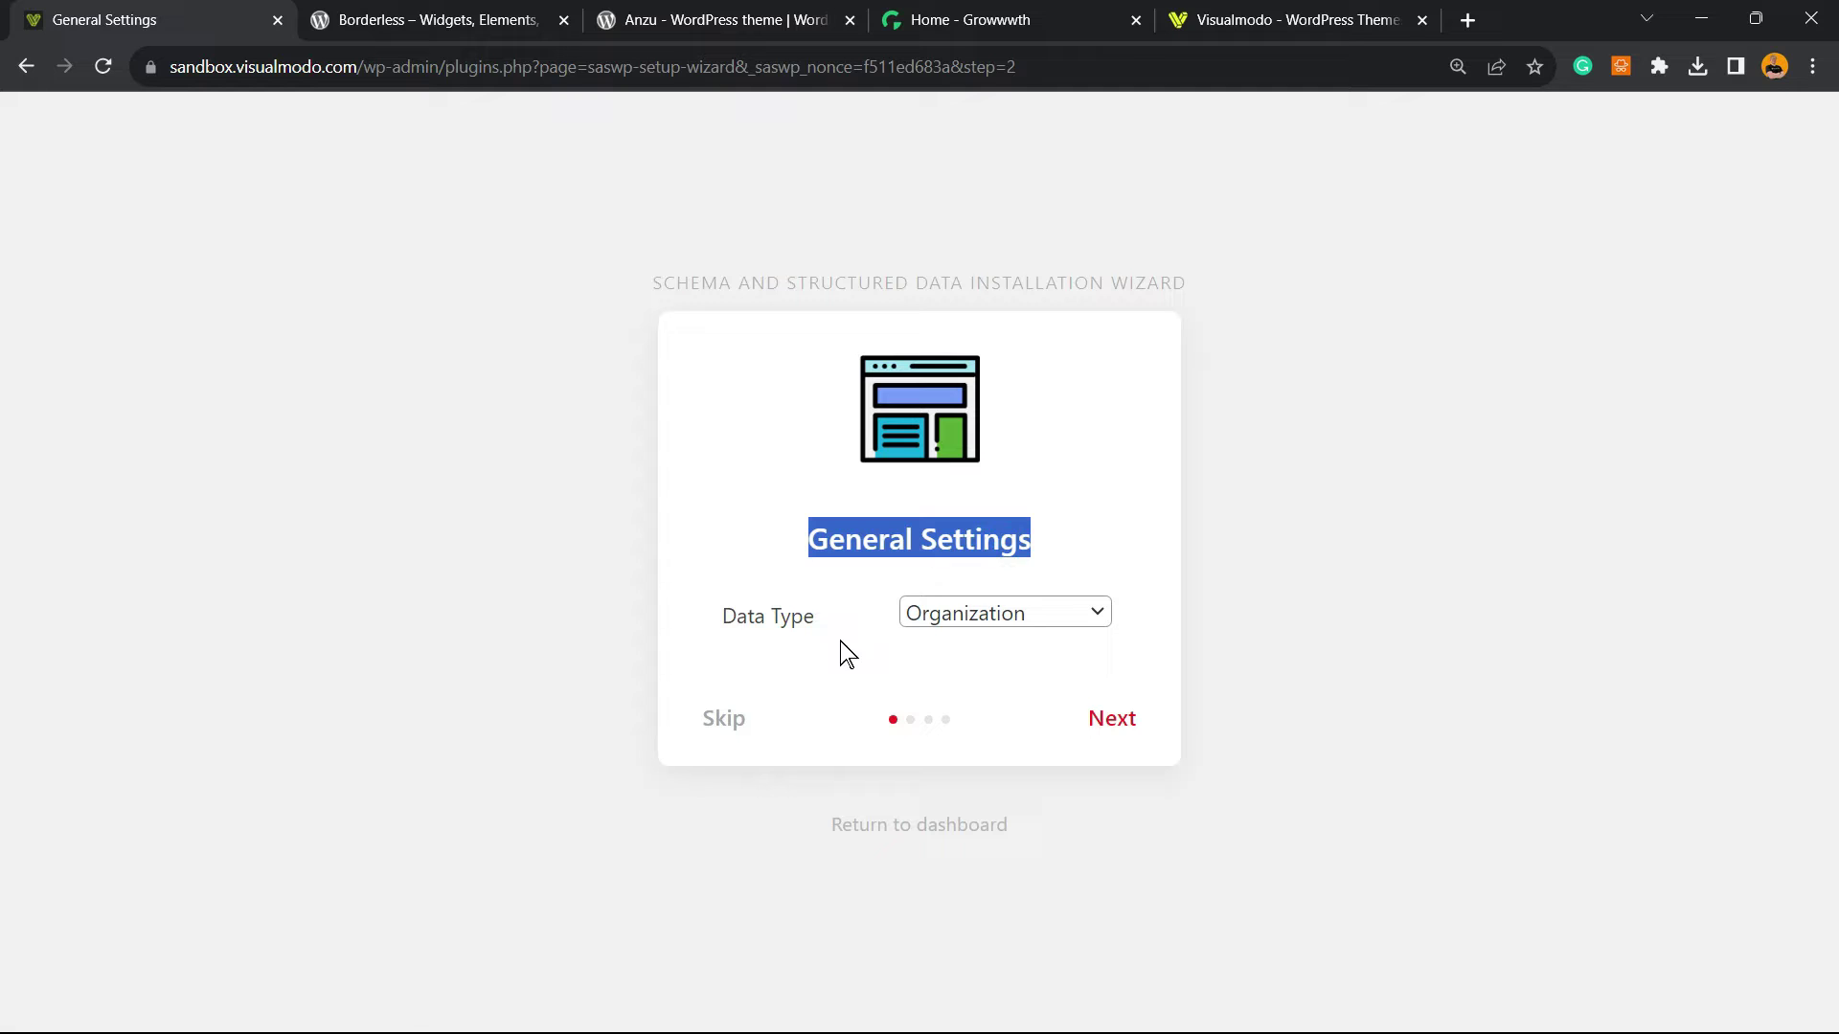
pyautogui.click(948, 623)
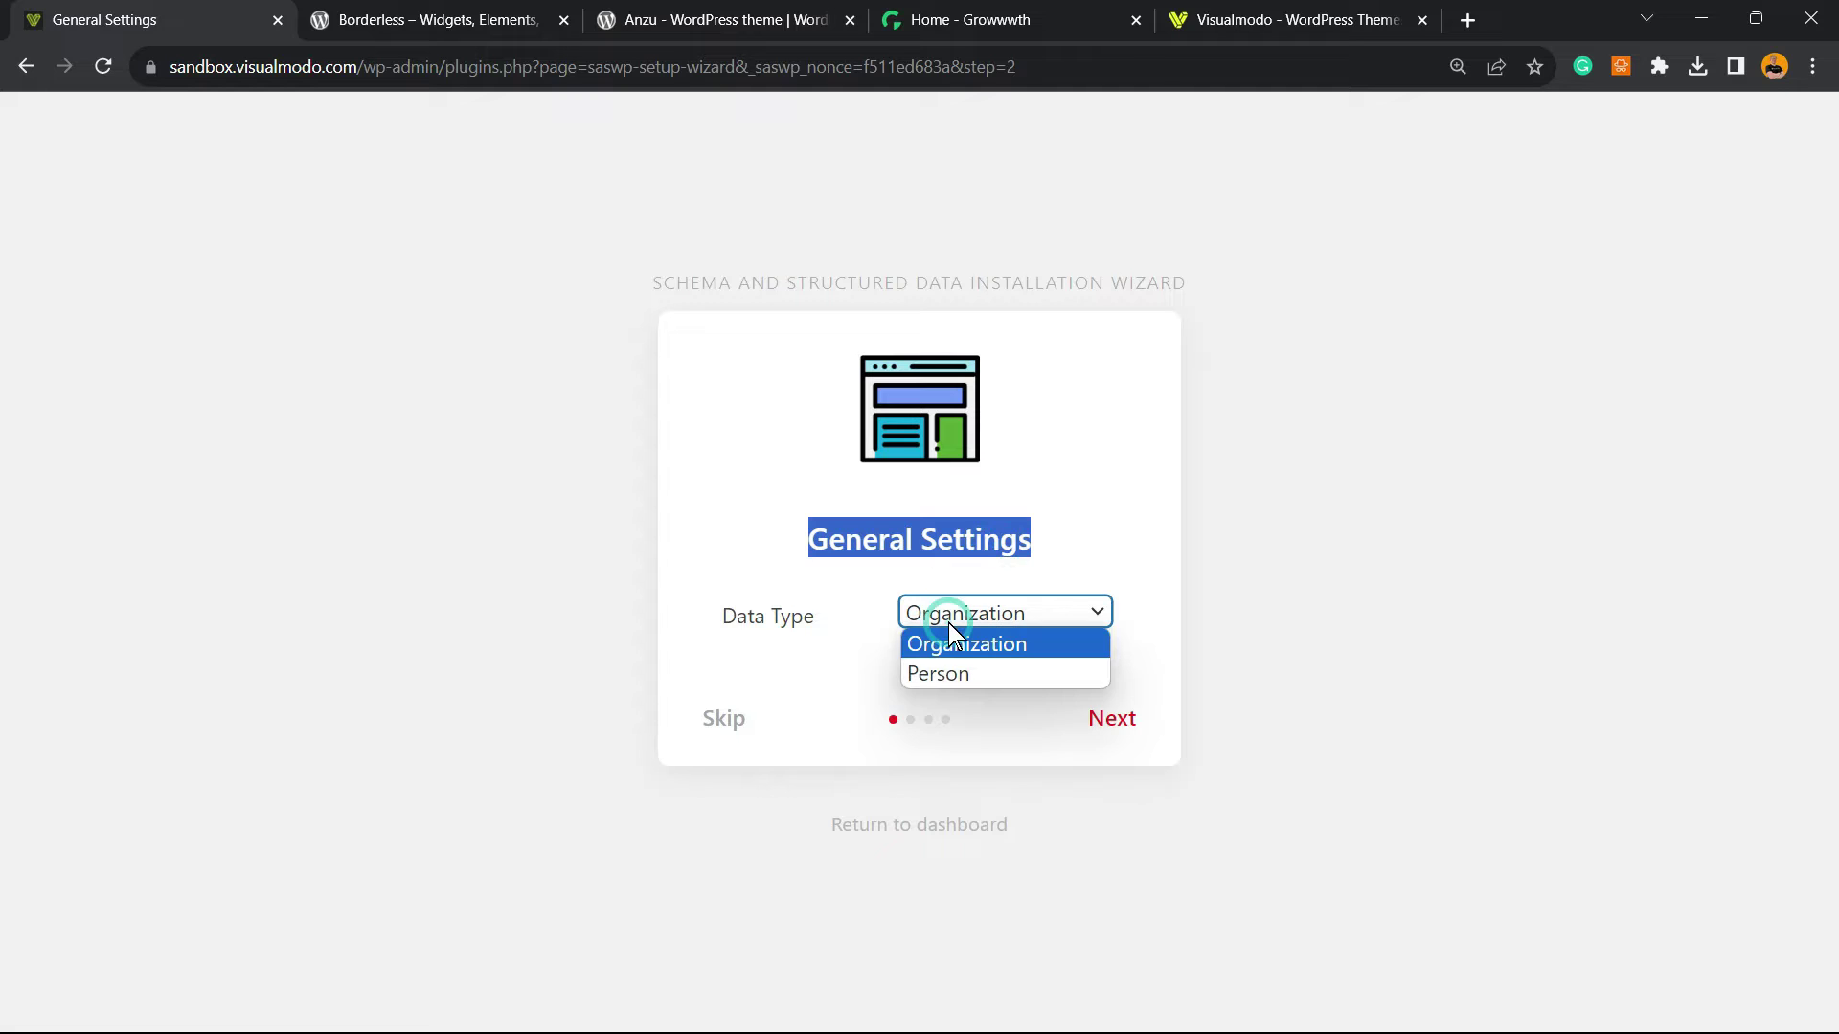
pyautogui.click(1006, 643)
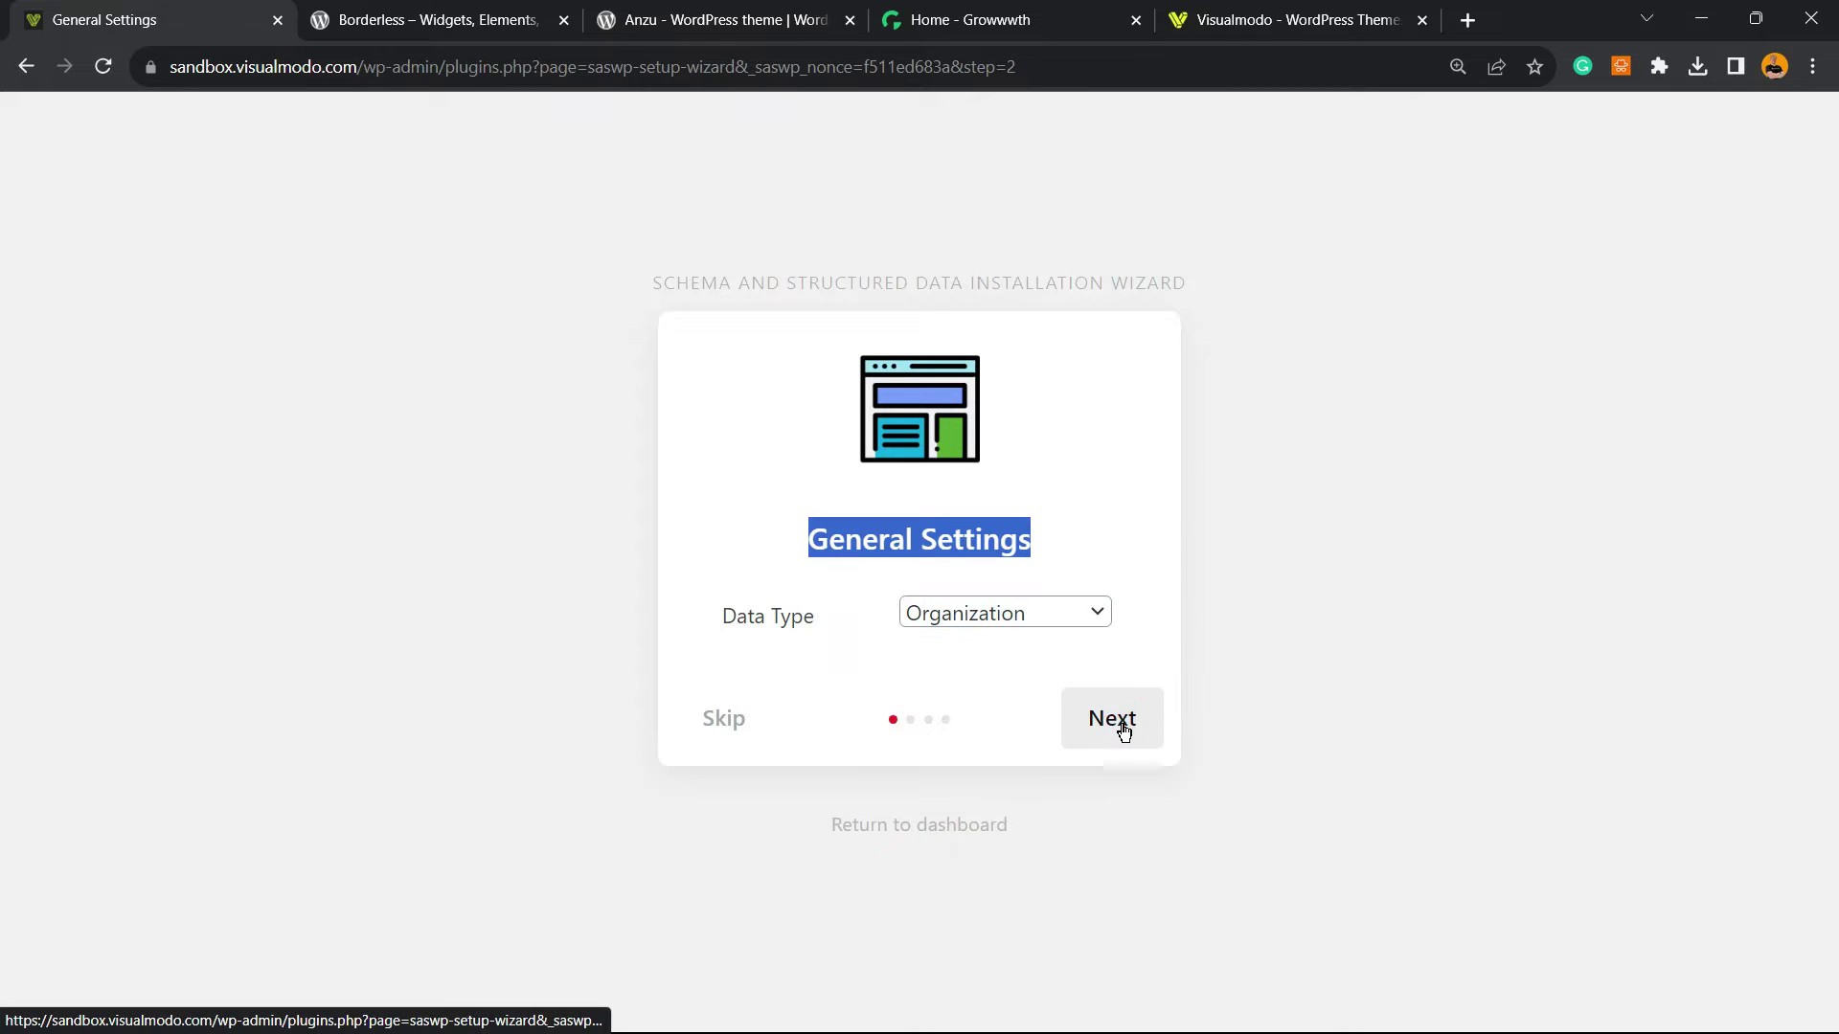
pyautogui.click(1122, 728)
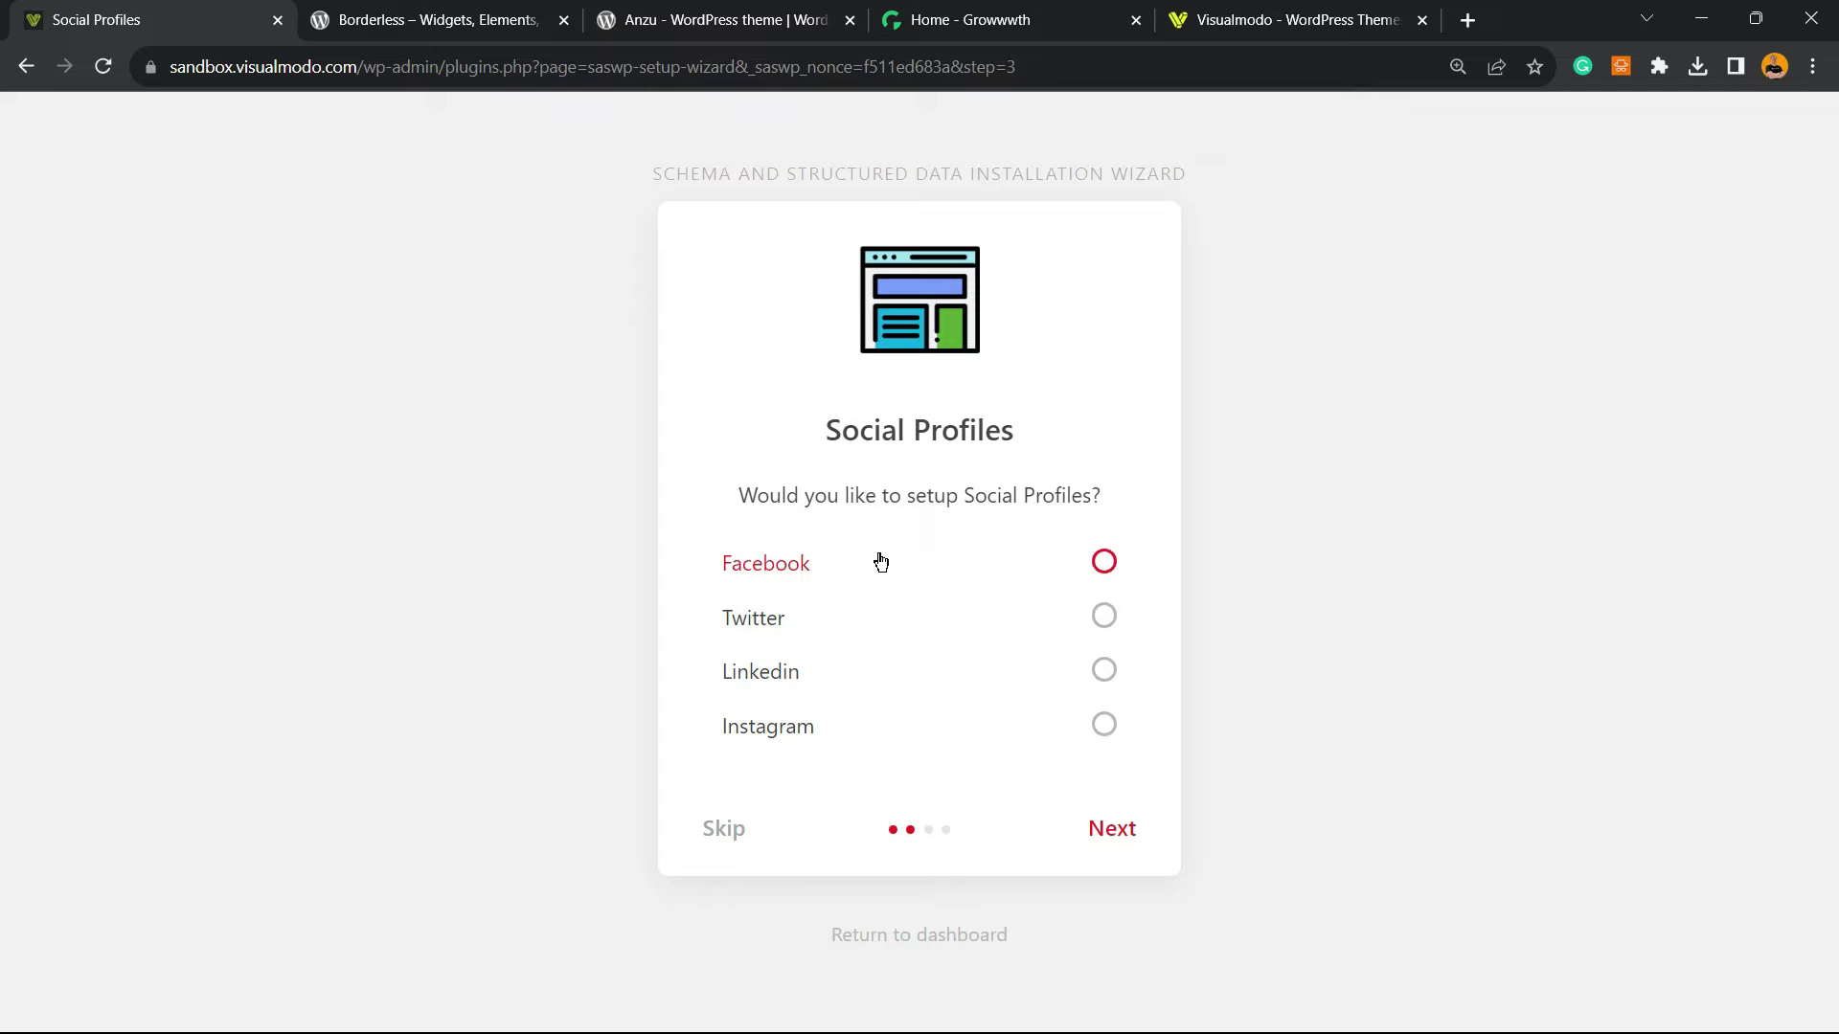
# Step: Leave the Facebook, Twitter, Linkedin and Instagram social profiles off, then go on to Select Schema
pyautogui.click(780, 725)
pyautogui.click(904, 750)
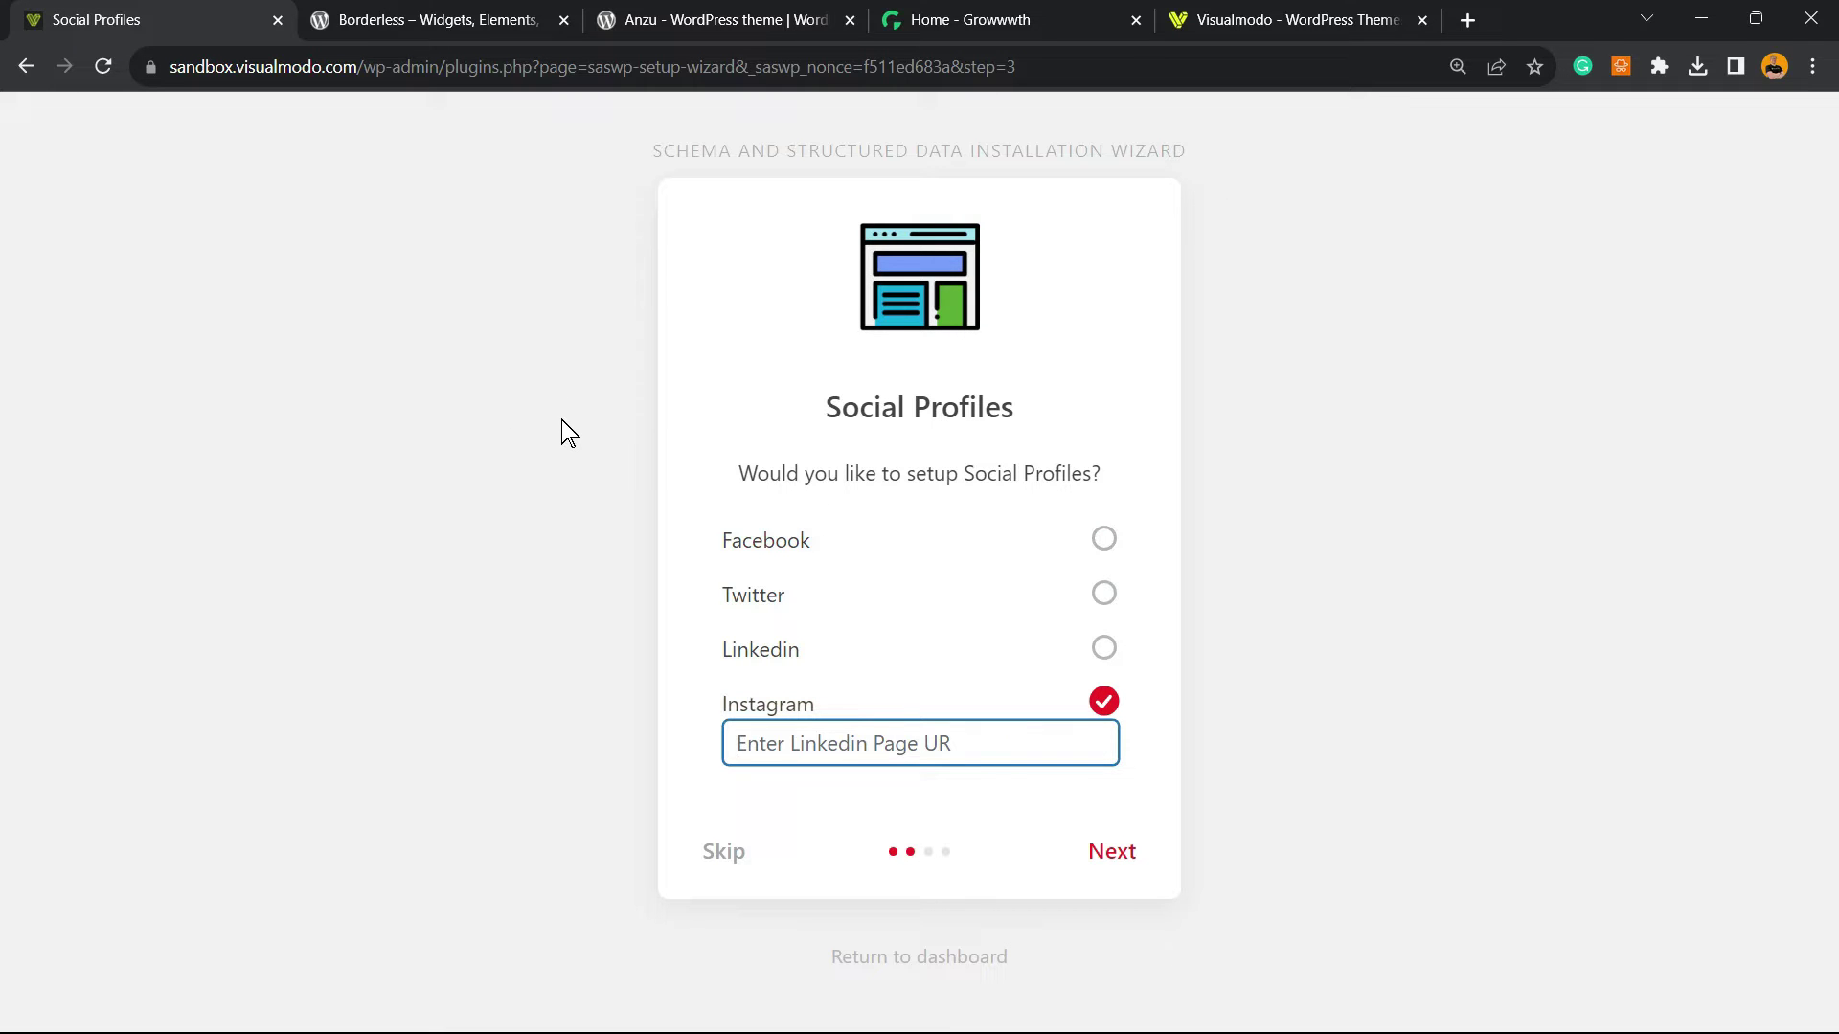
pyautogui.click(887, 659)
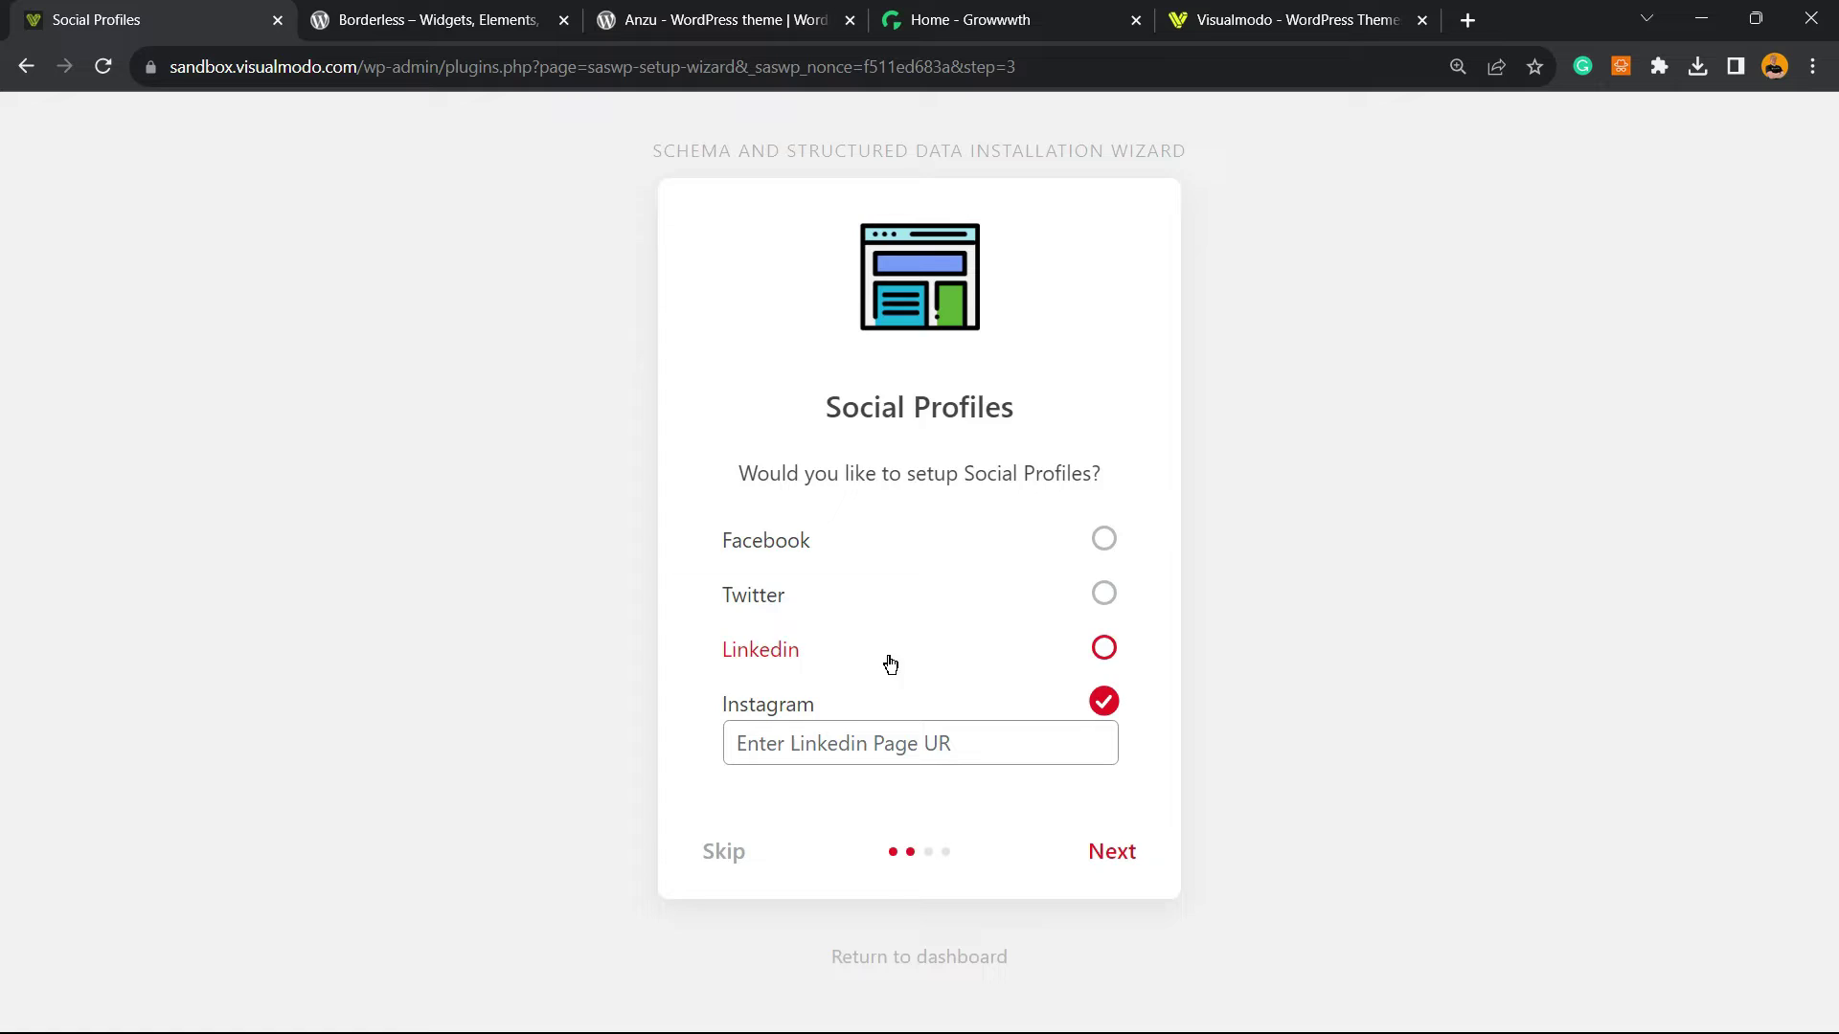
pyautogui.click(872, 581)
pyautogui.click(830, 478)
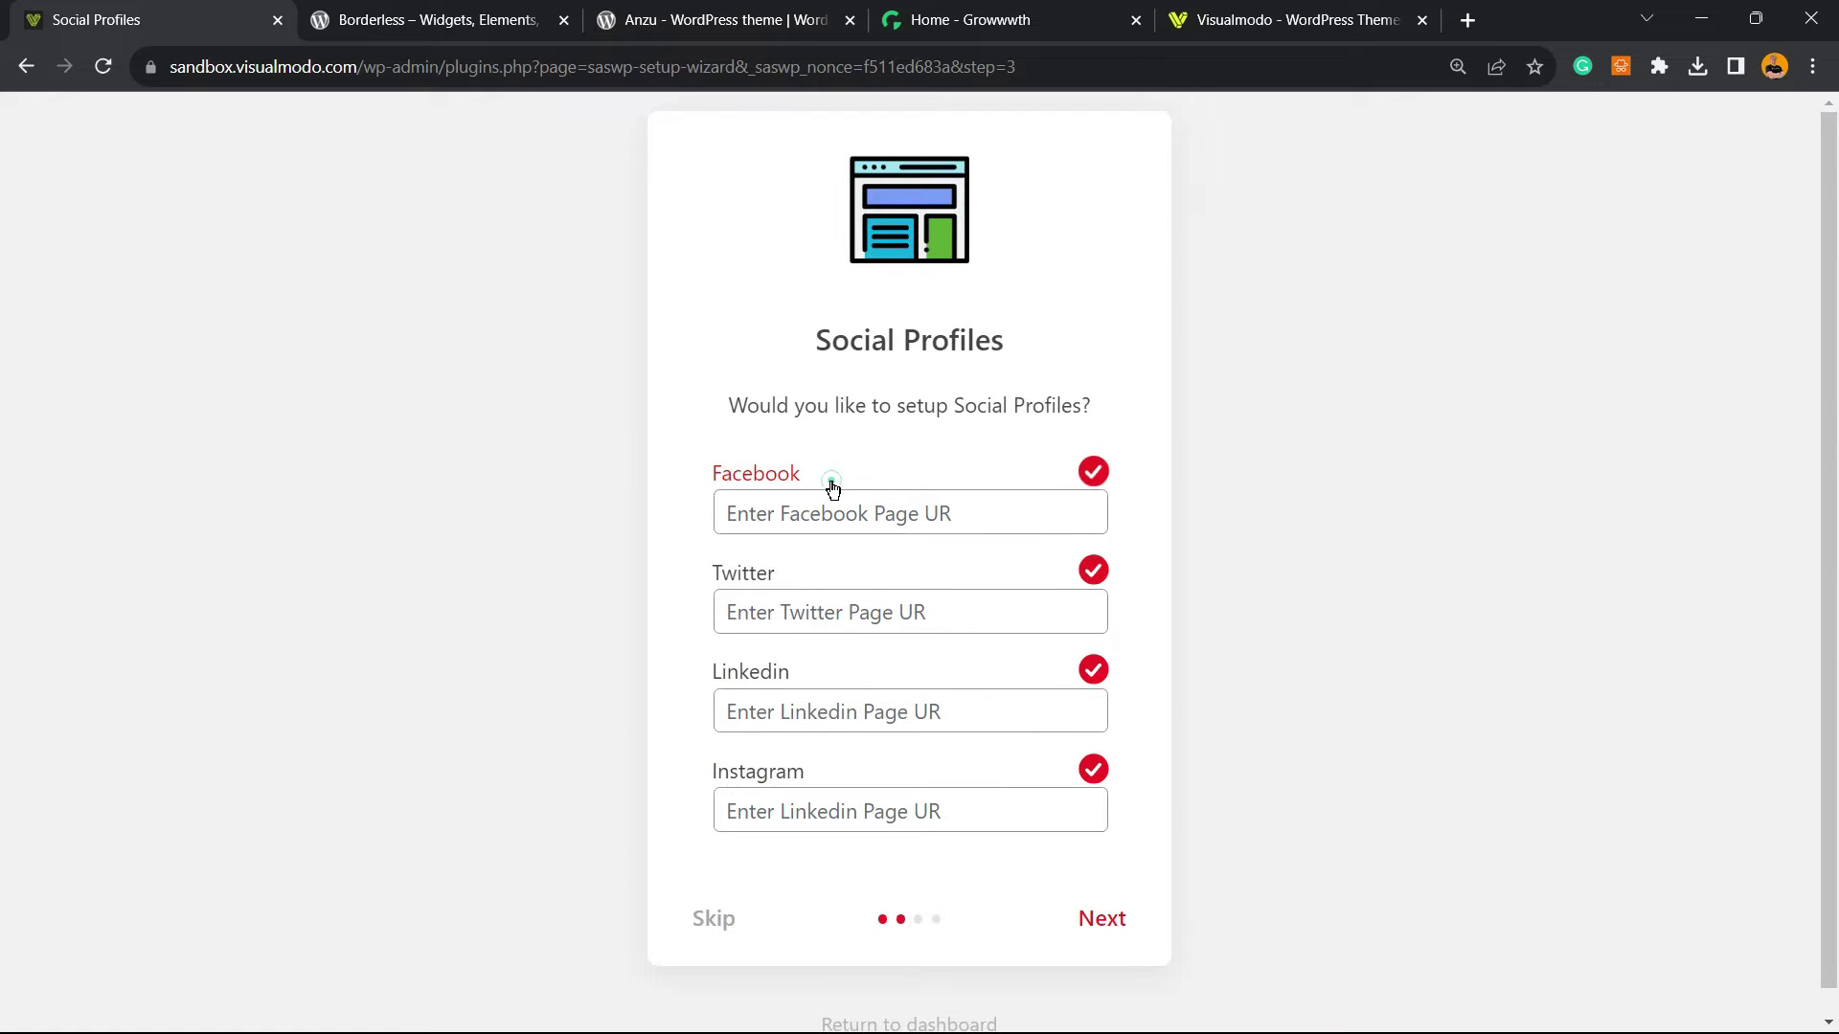
pyautogui.click(1093, 472)
pyautogui.click(1094, 551)
pyautogui.click(1100, 637)
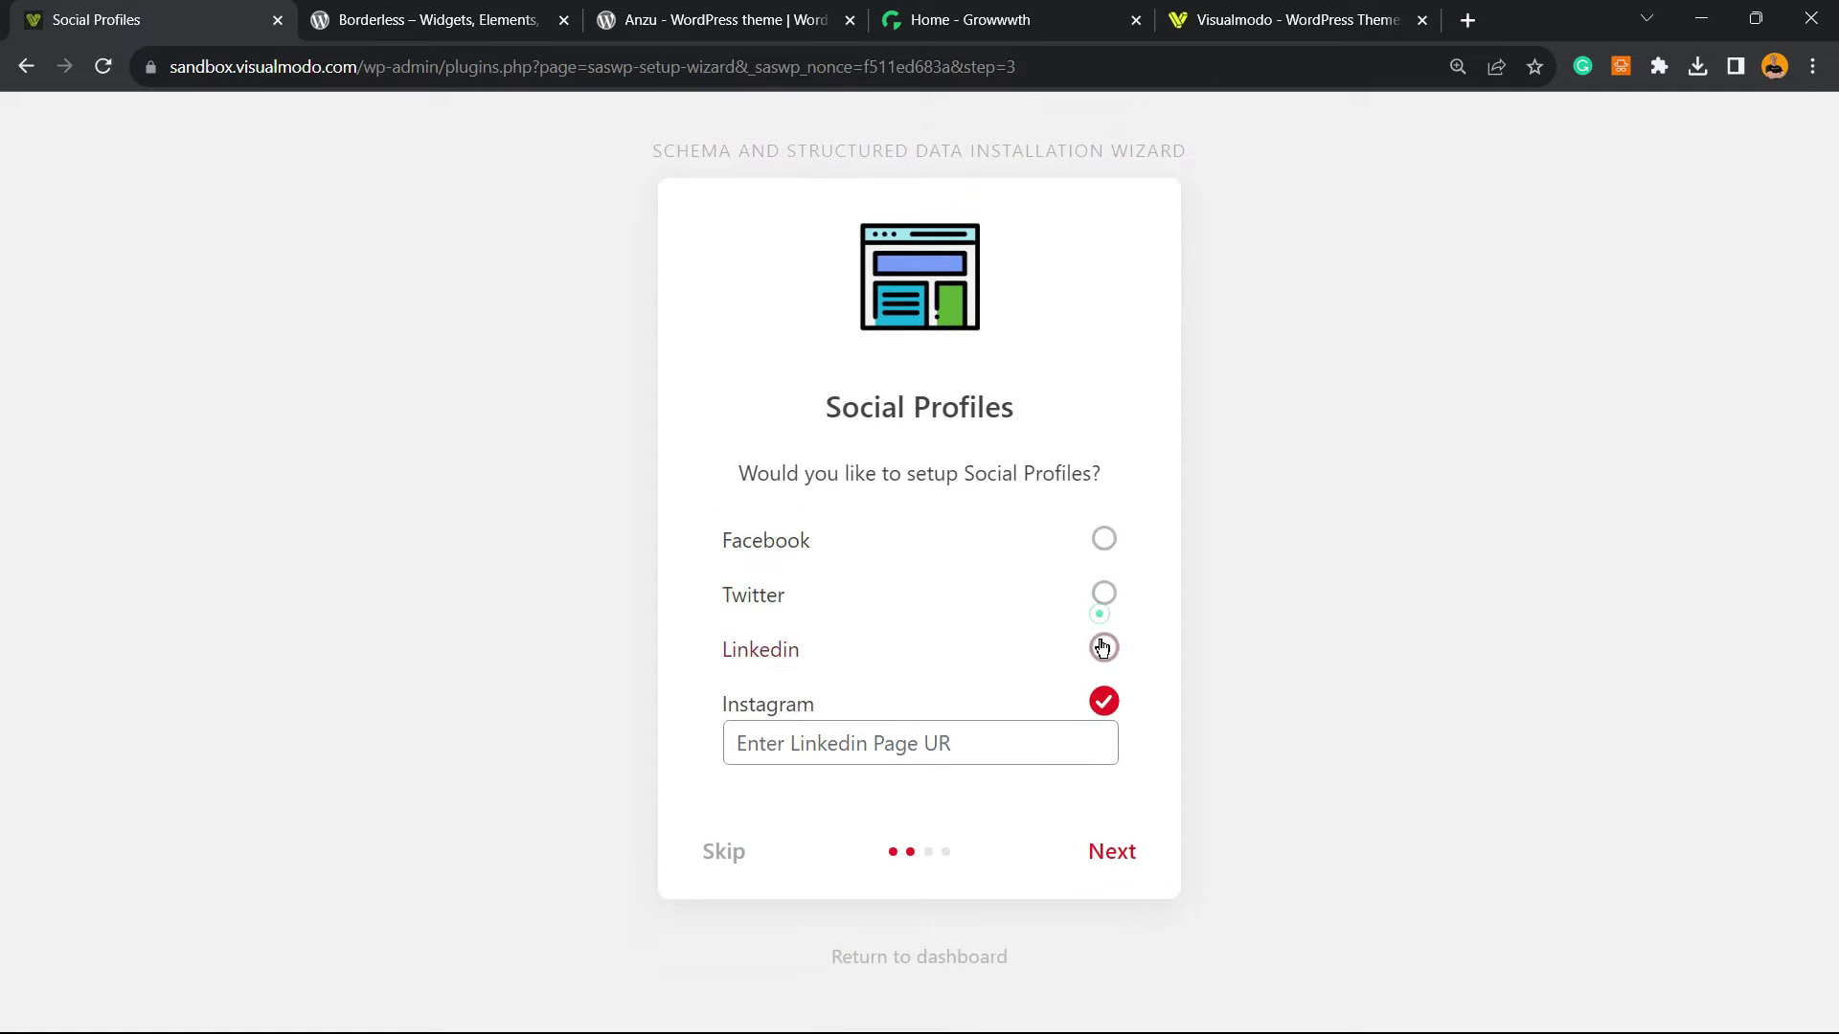
pyautogui.click(1103, 700)
pyautogui.click(1110, 829)
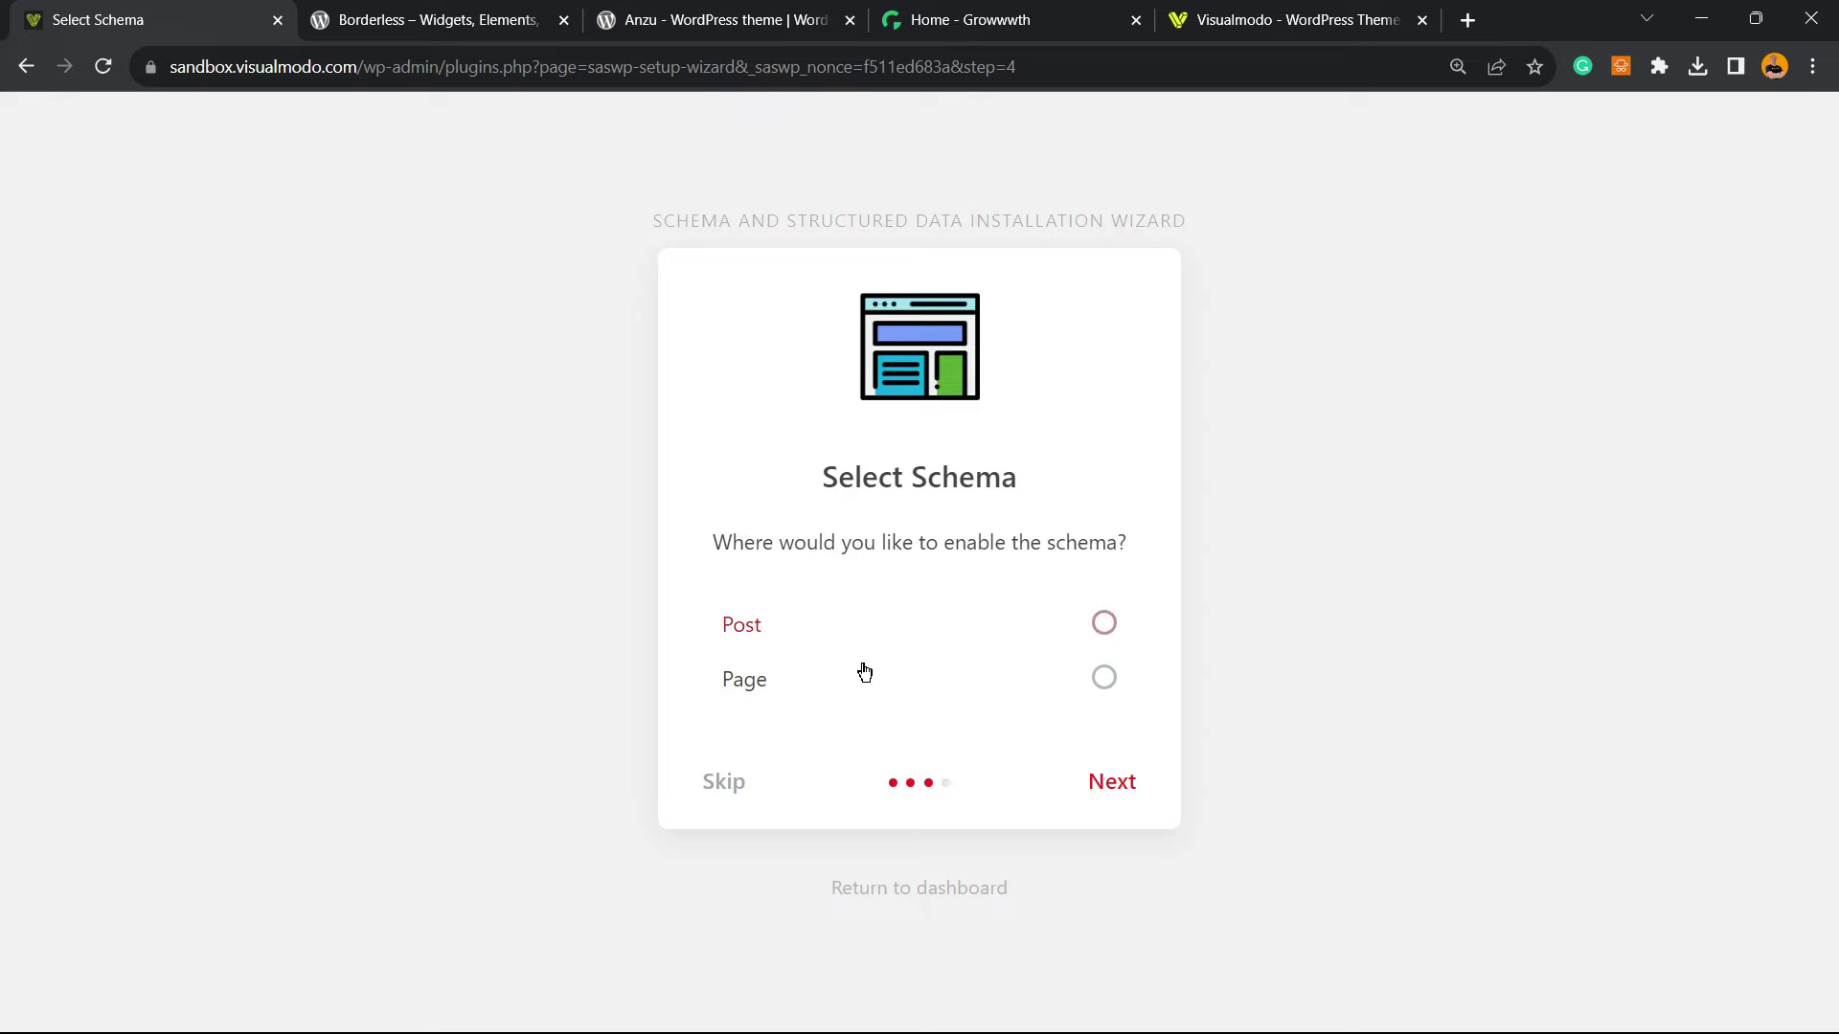
# Step: Try enabling schema for Pages and its type list, then leave Page unchecked
pyautogui.click(853, 700)
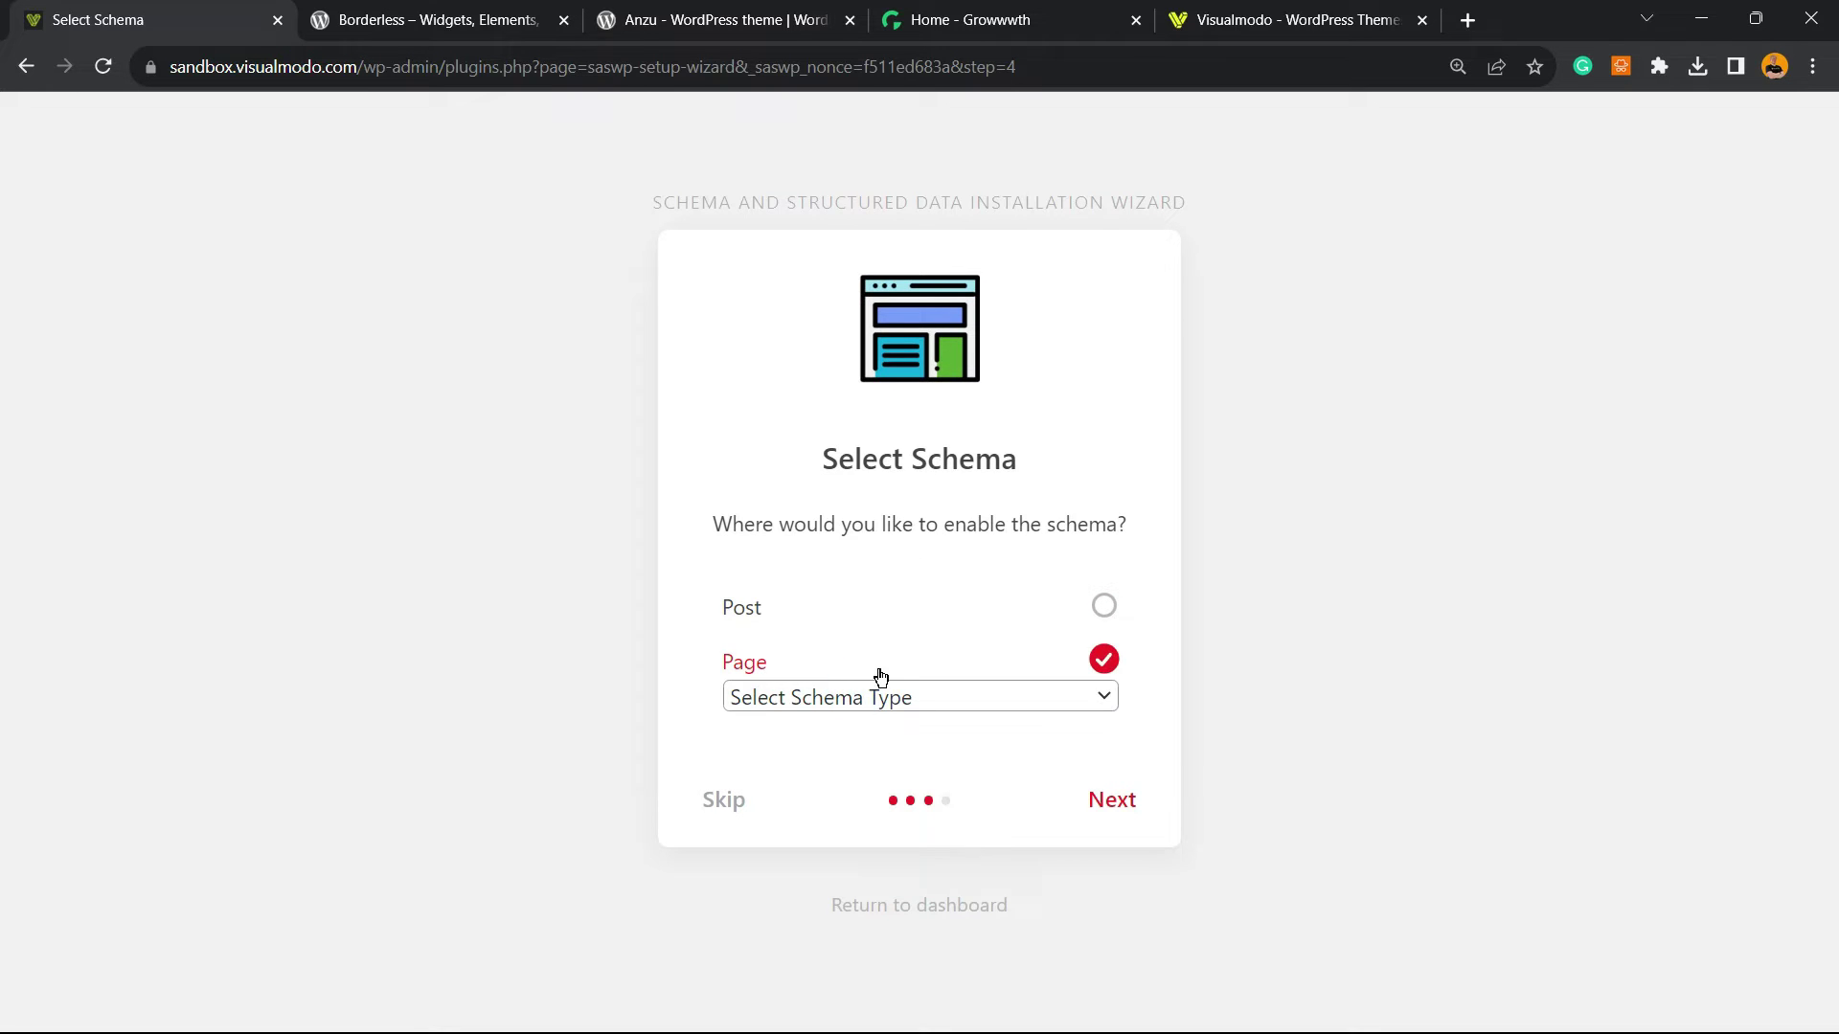
pyautogui.click(894, 701)
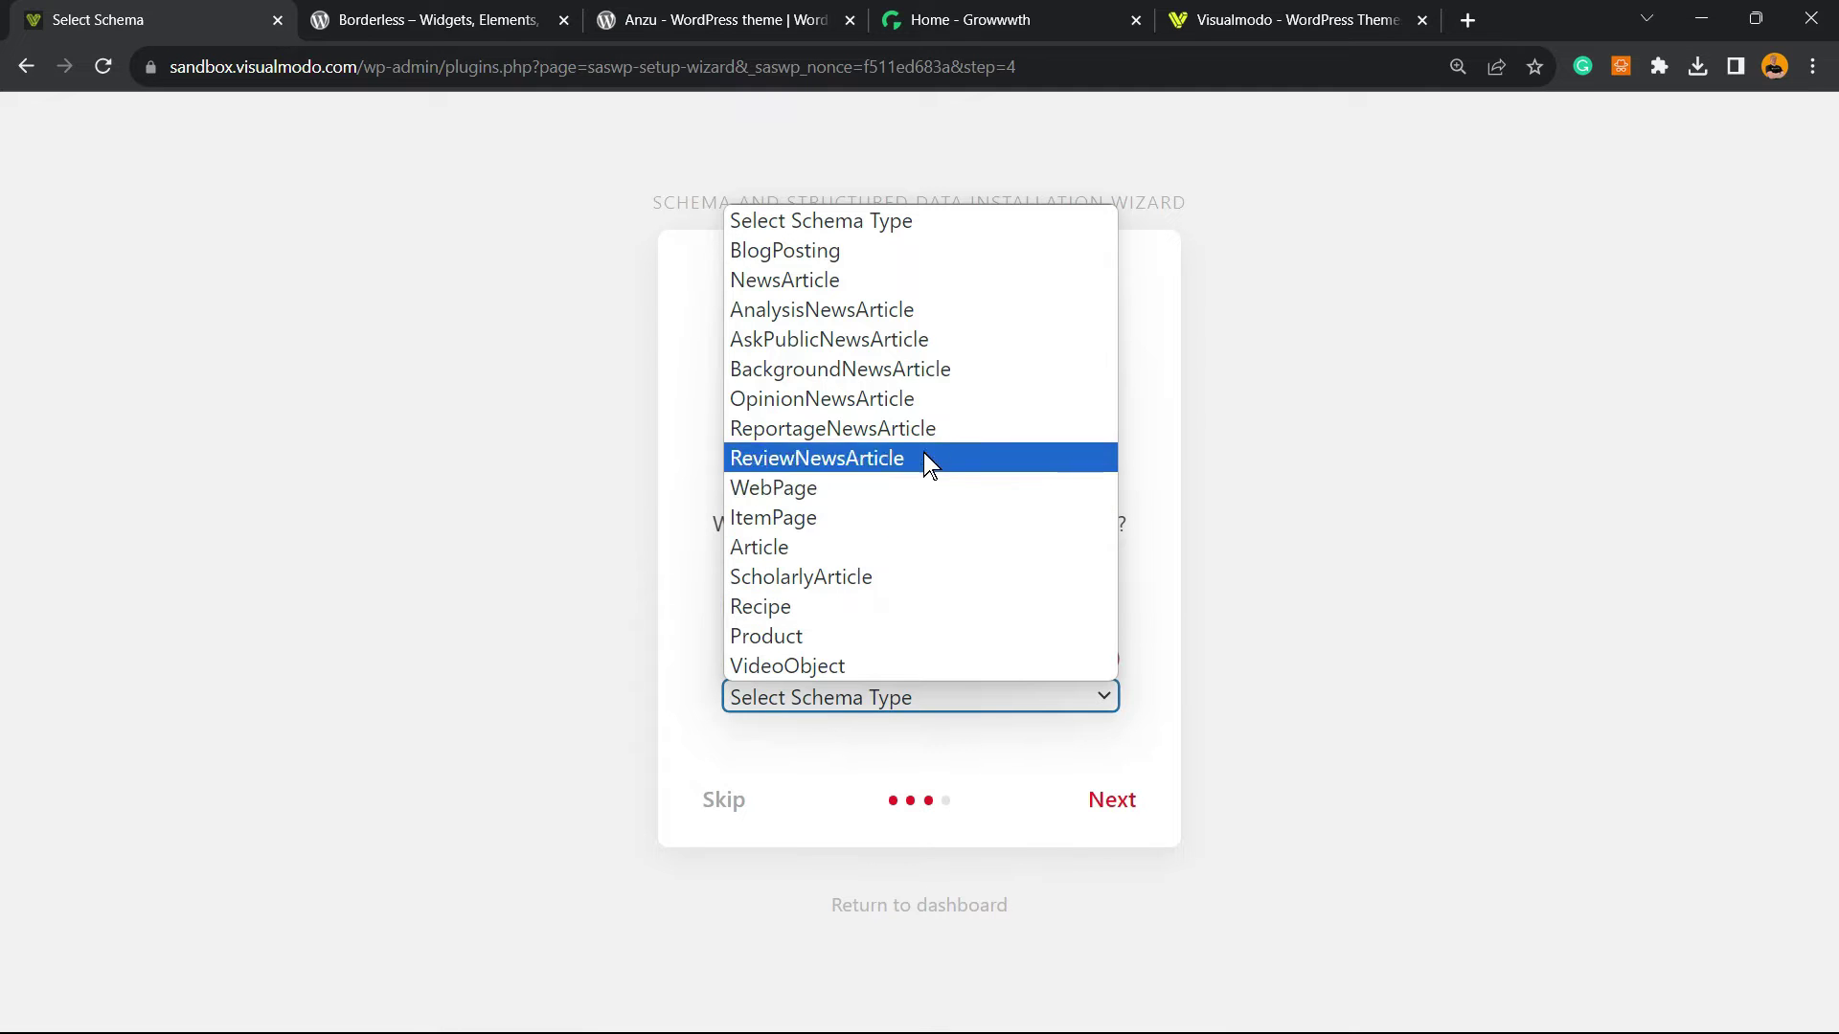
pyautogui.click(550, 600)
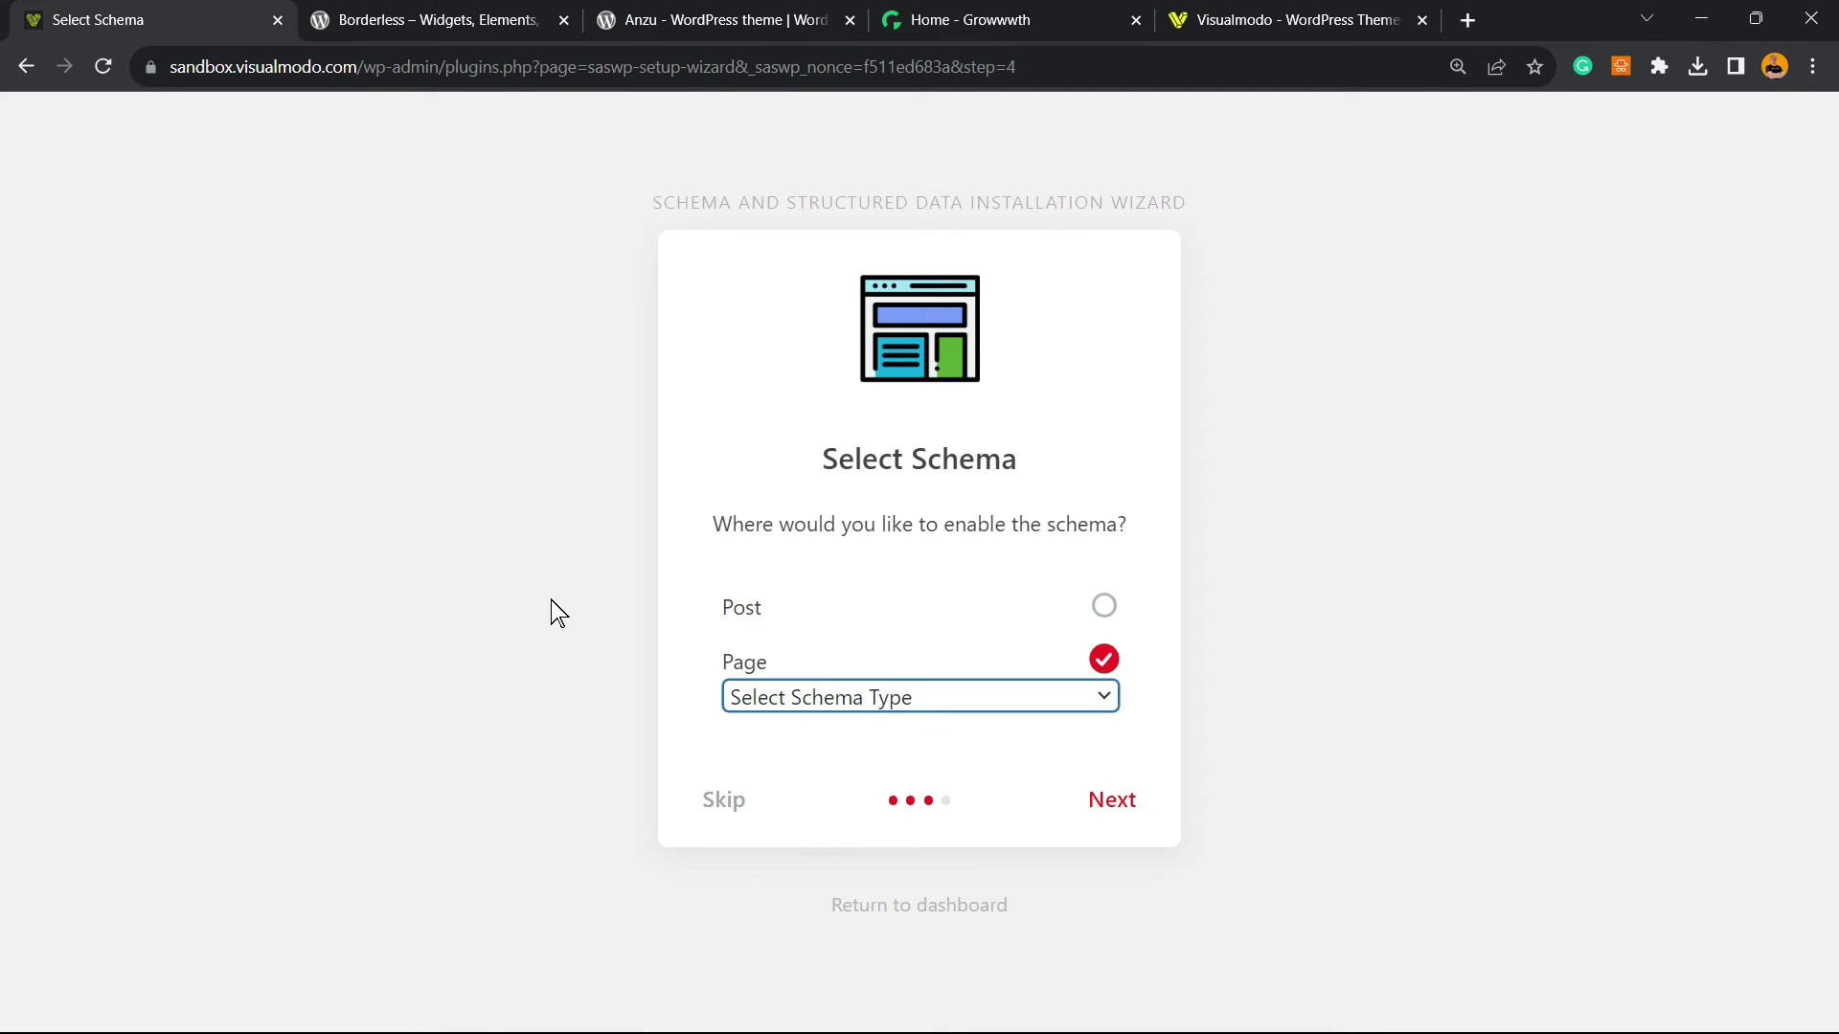
pyautogui.click(549, 599)
pyautogui.click(1032, 663)
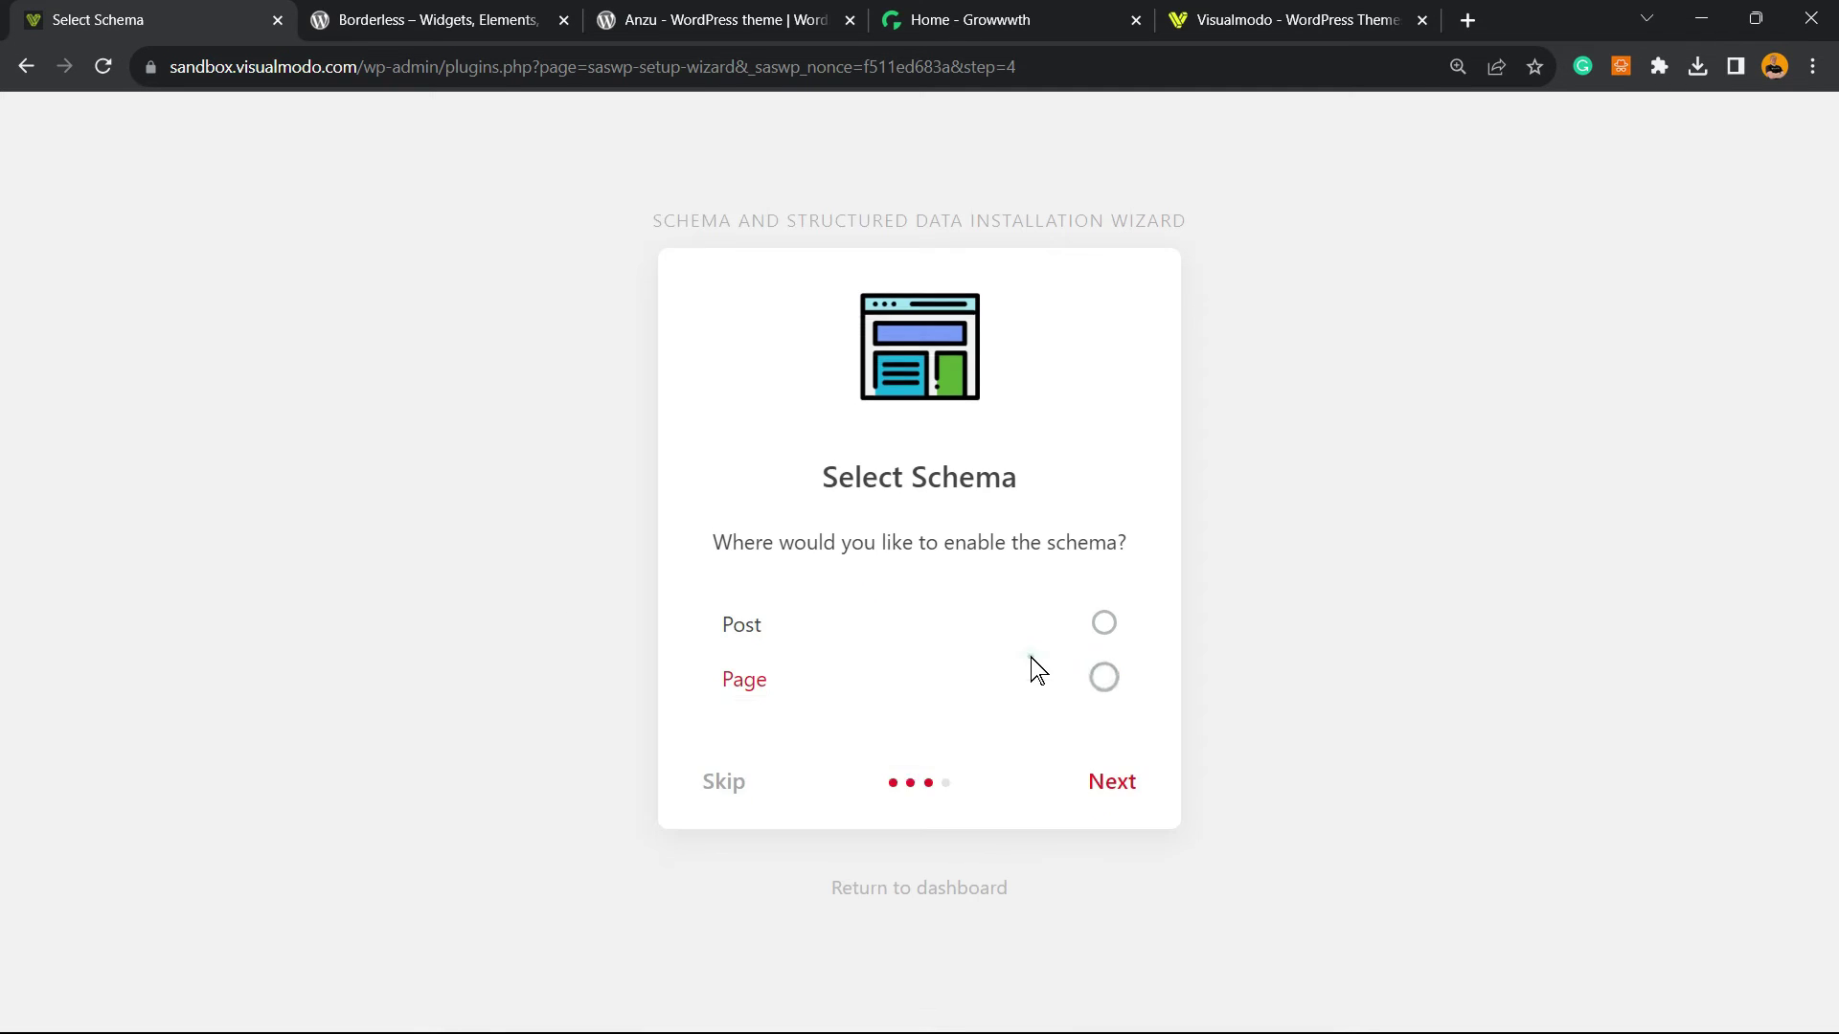
# Step: Leave Post unchecked after checking its type list, then finish the wizard with Let's Go
pyautogui.click(925, 622)
pyautogui.click(874, 656)
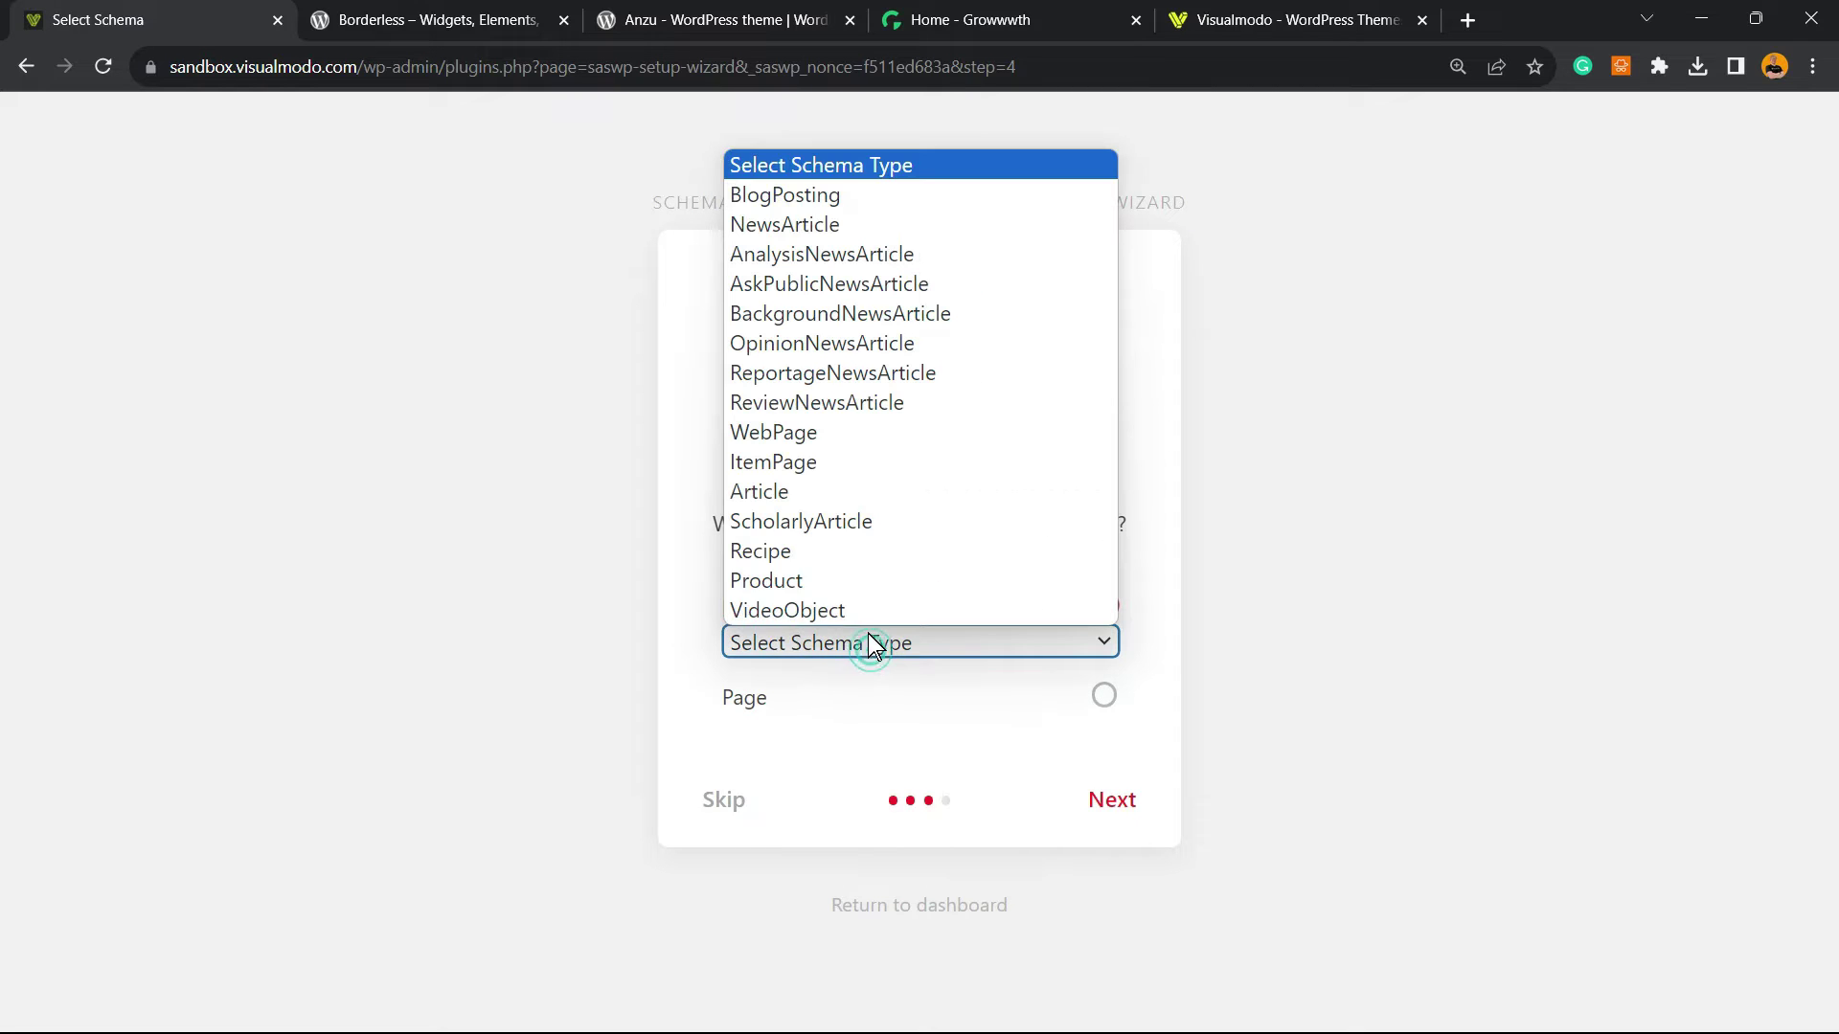
pyautogui.click(570, 471)
pyautogui.click(945, 642)
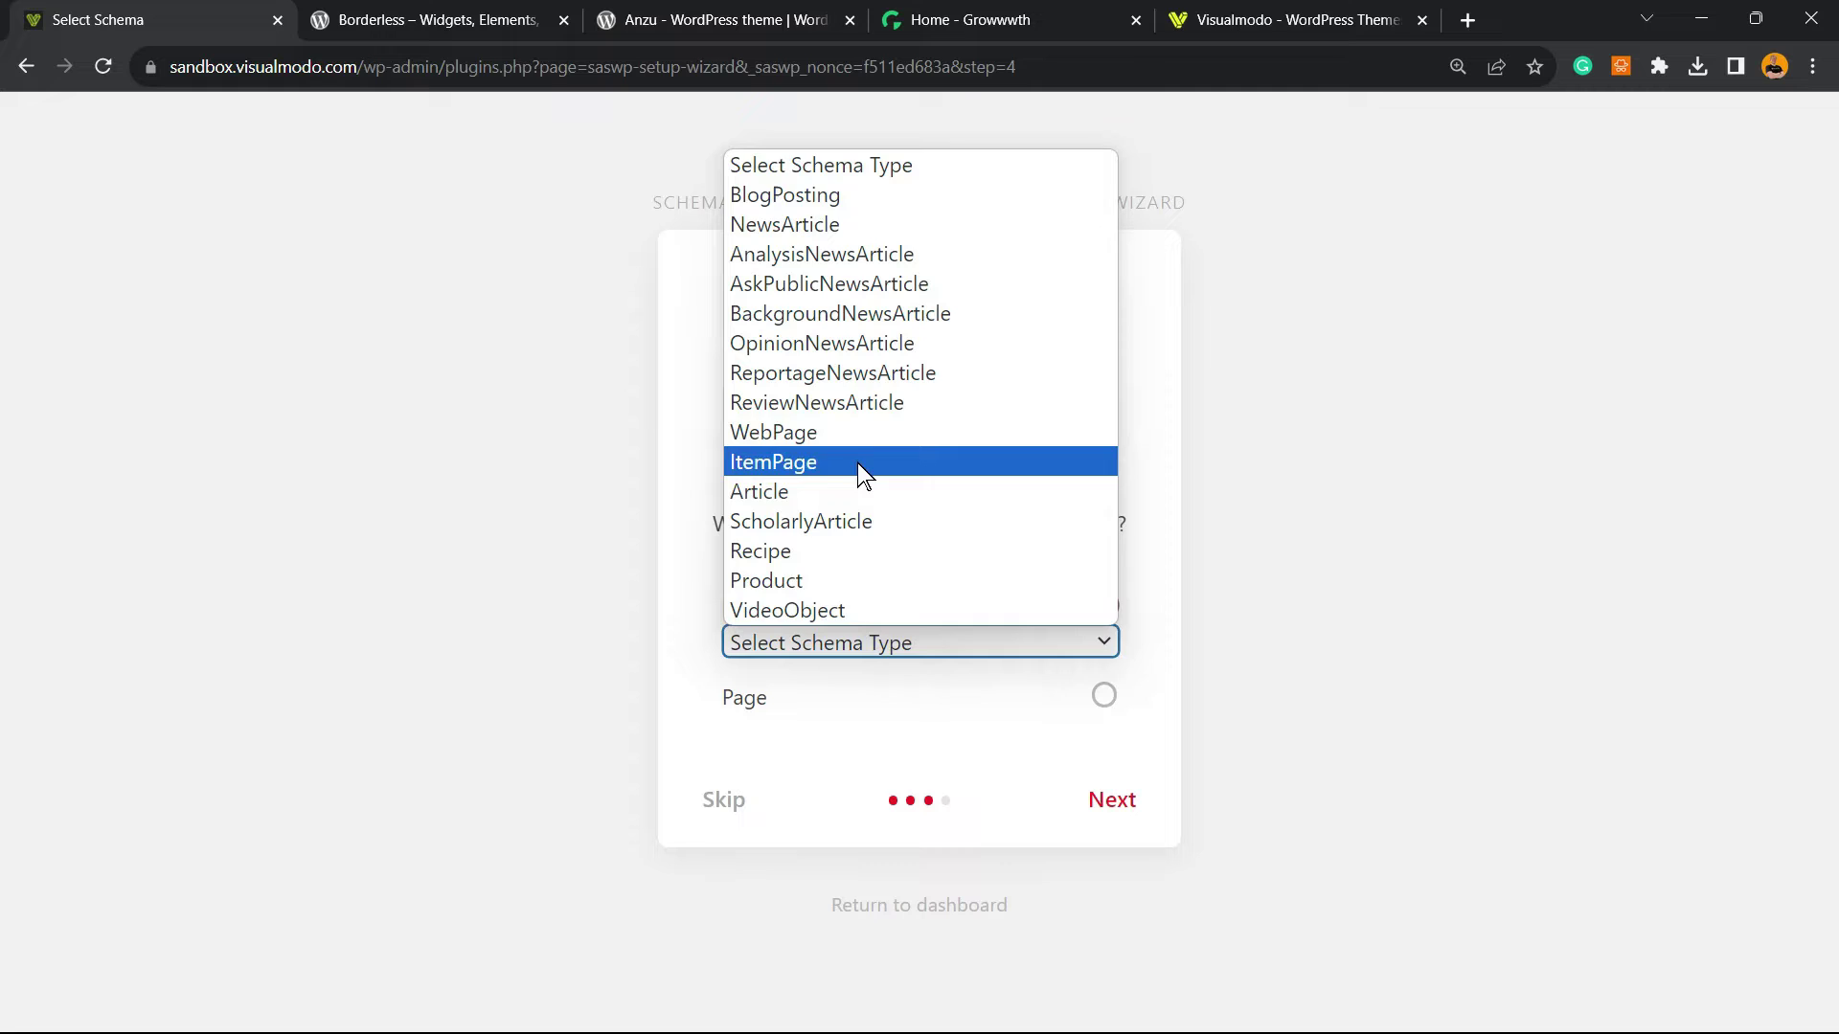
pyautogui.click(628, 421)
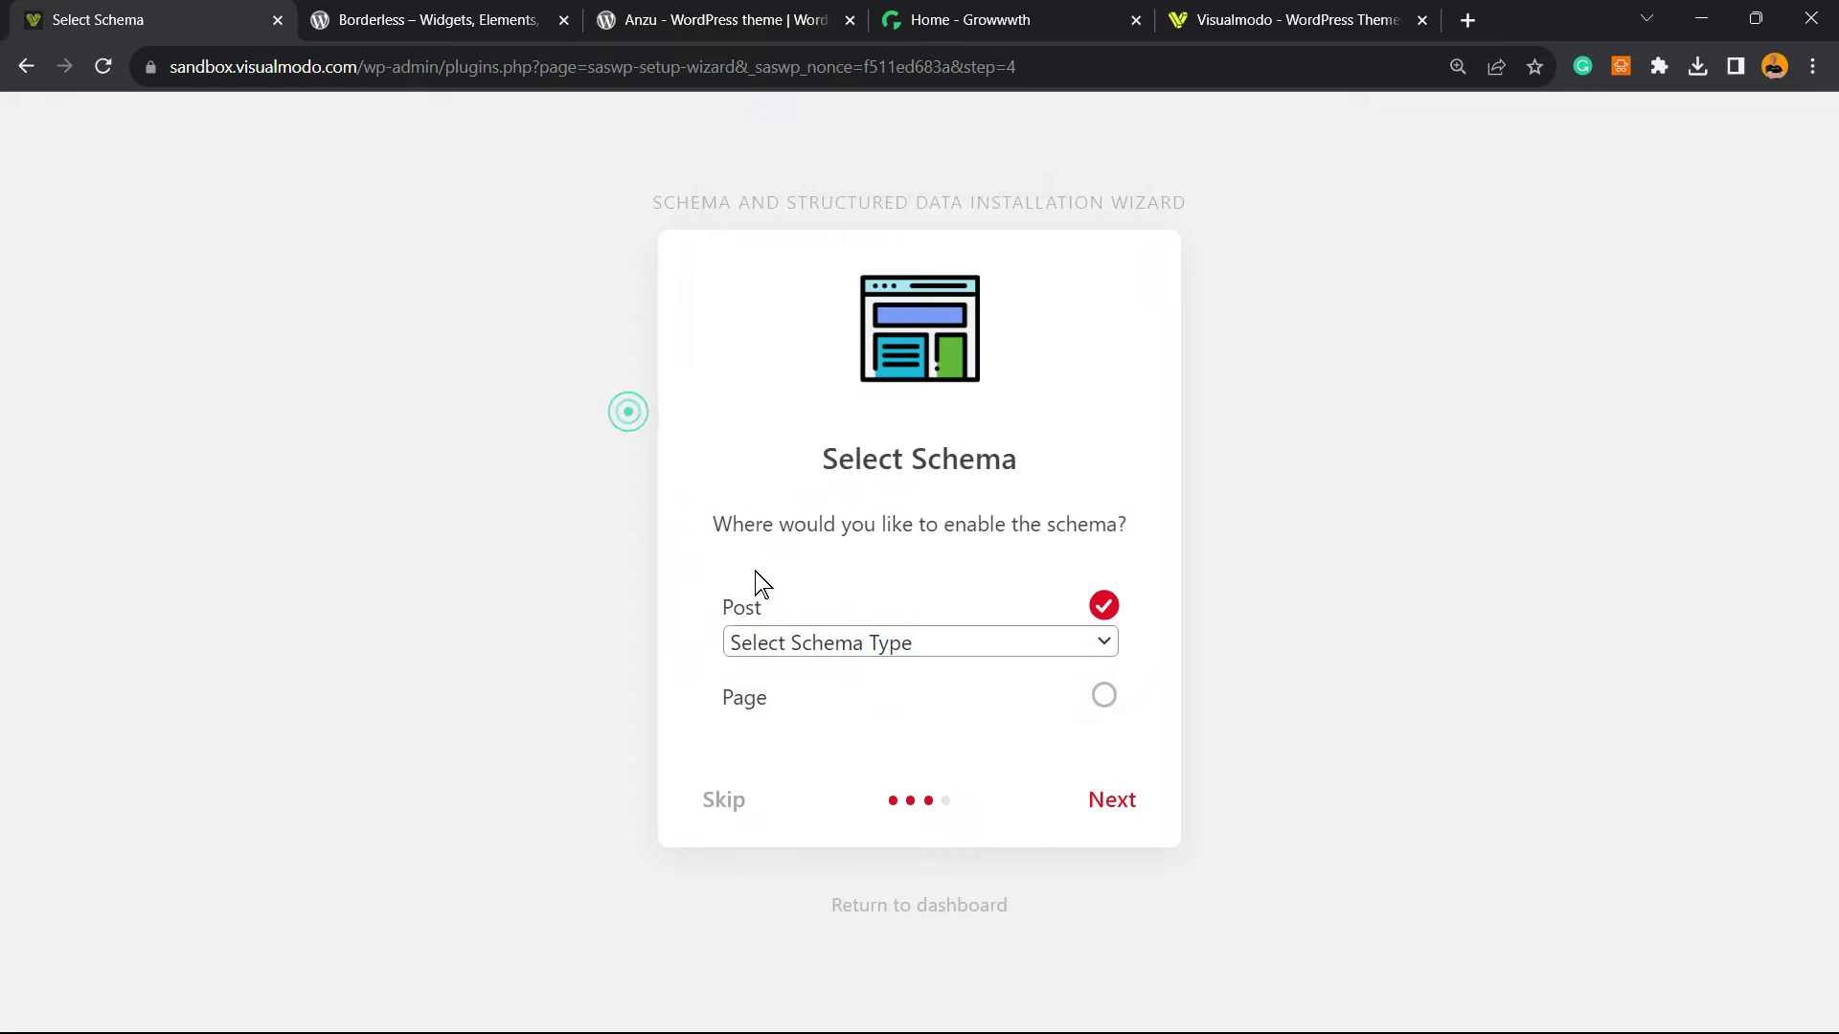
pyautogui.click(1111, 595)
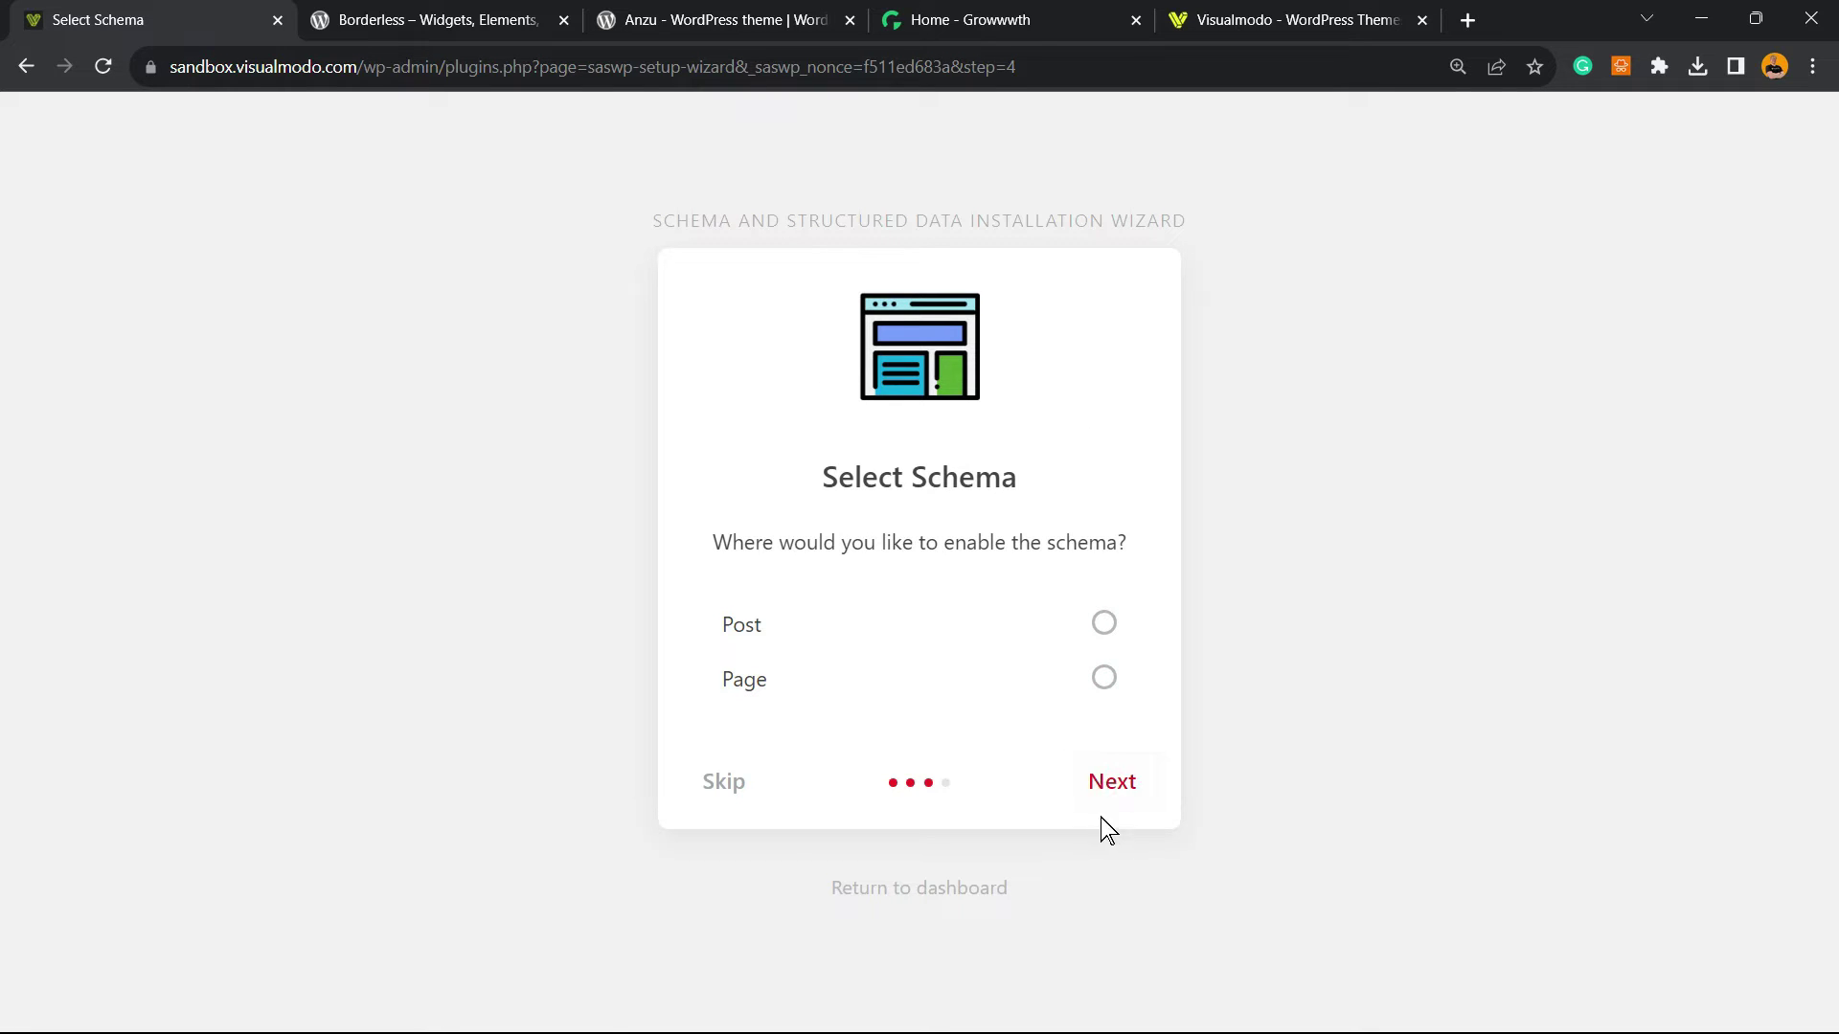
pyautogui.click(1103, 787)
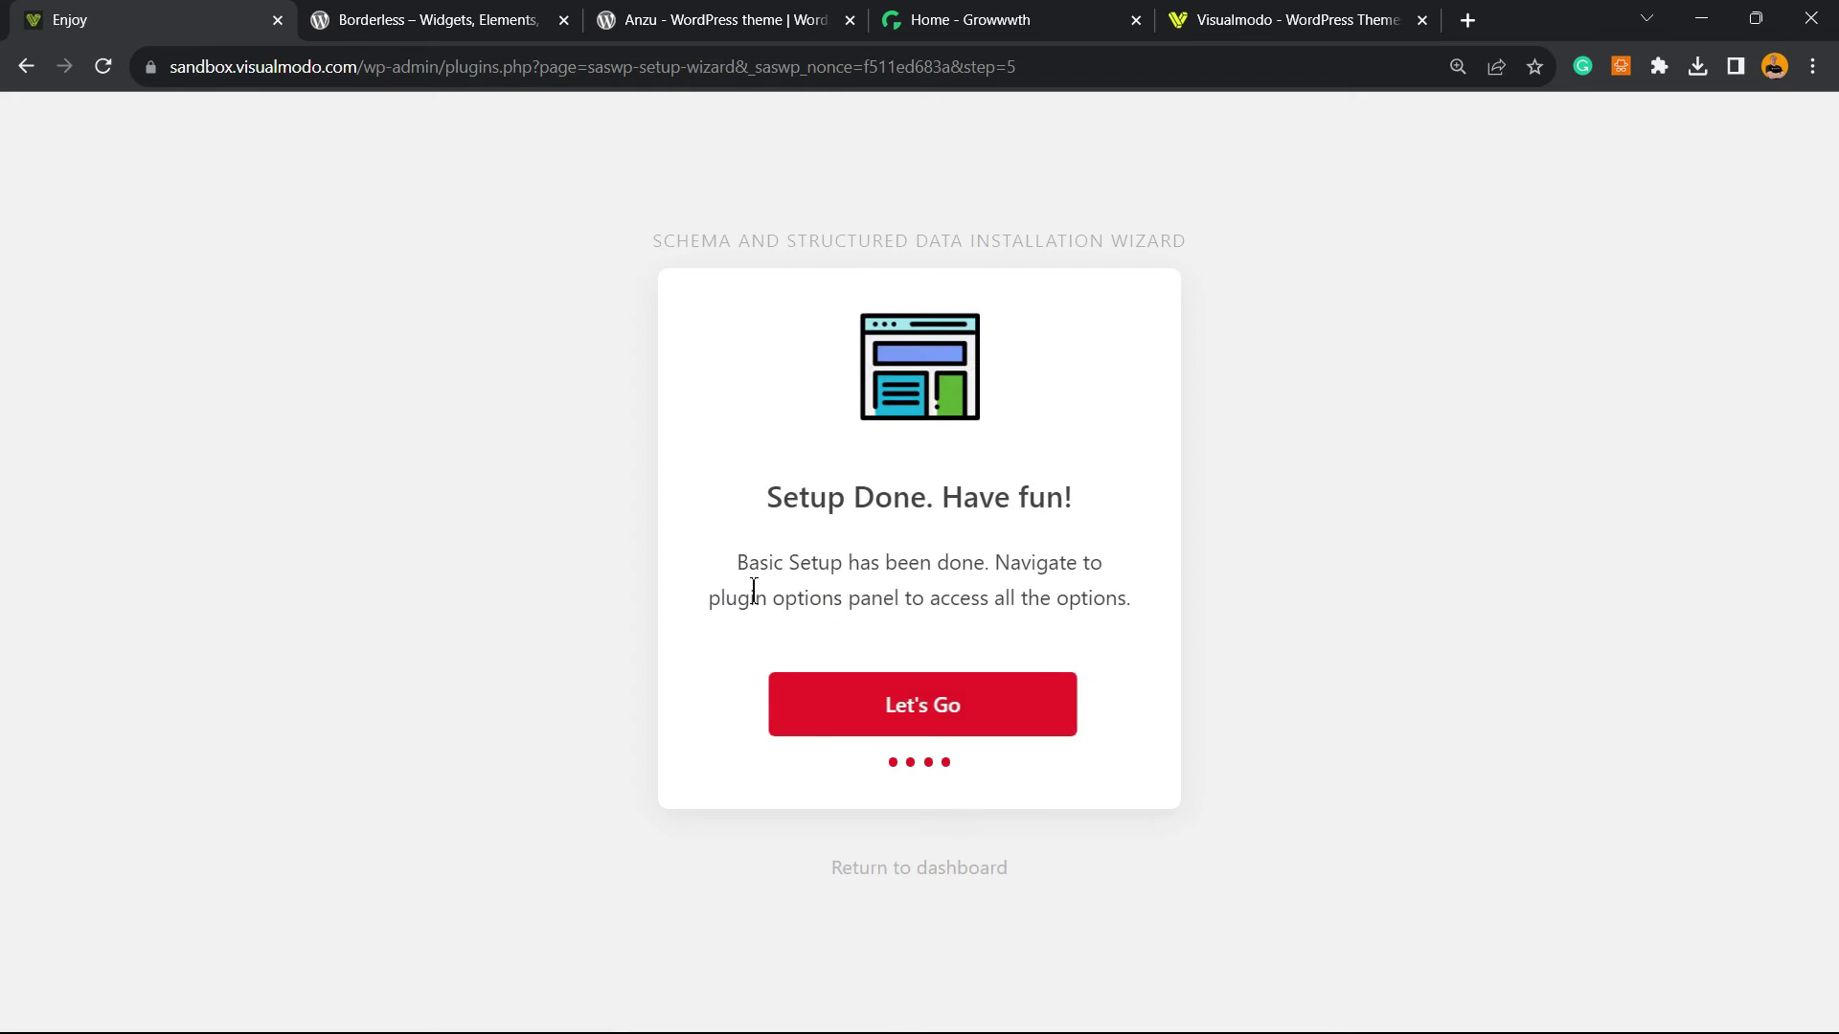
pyautogui.click(890, 715)
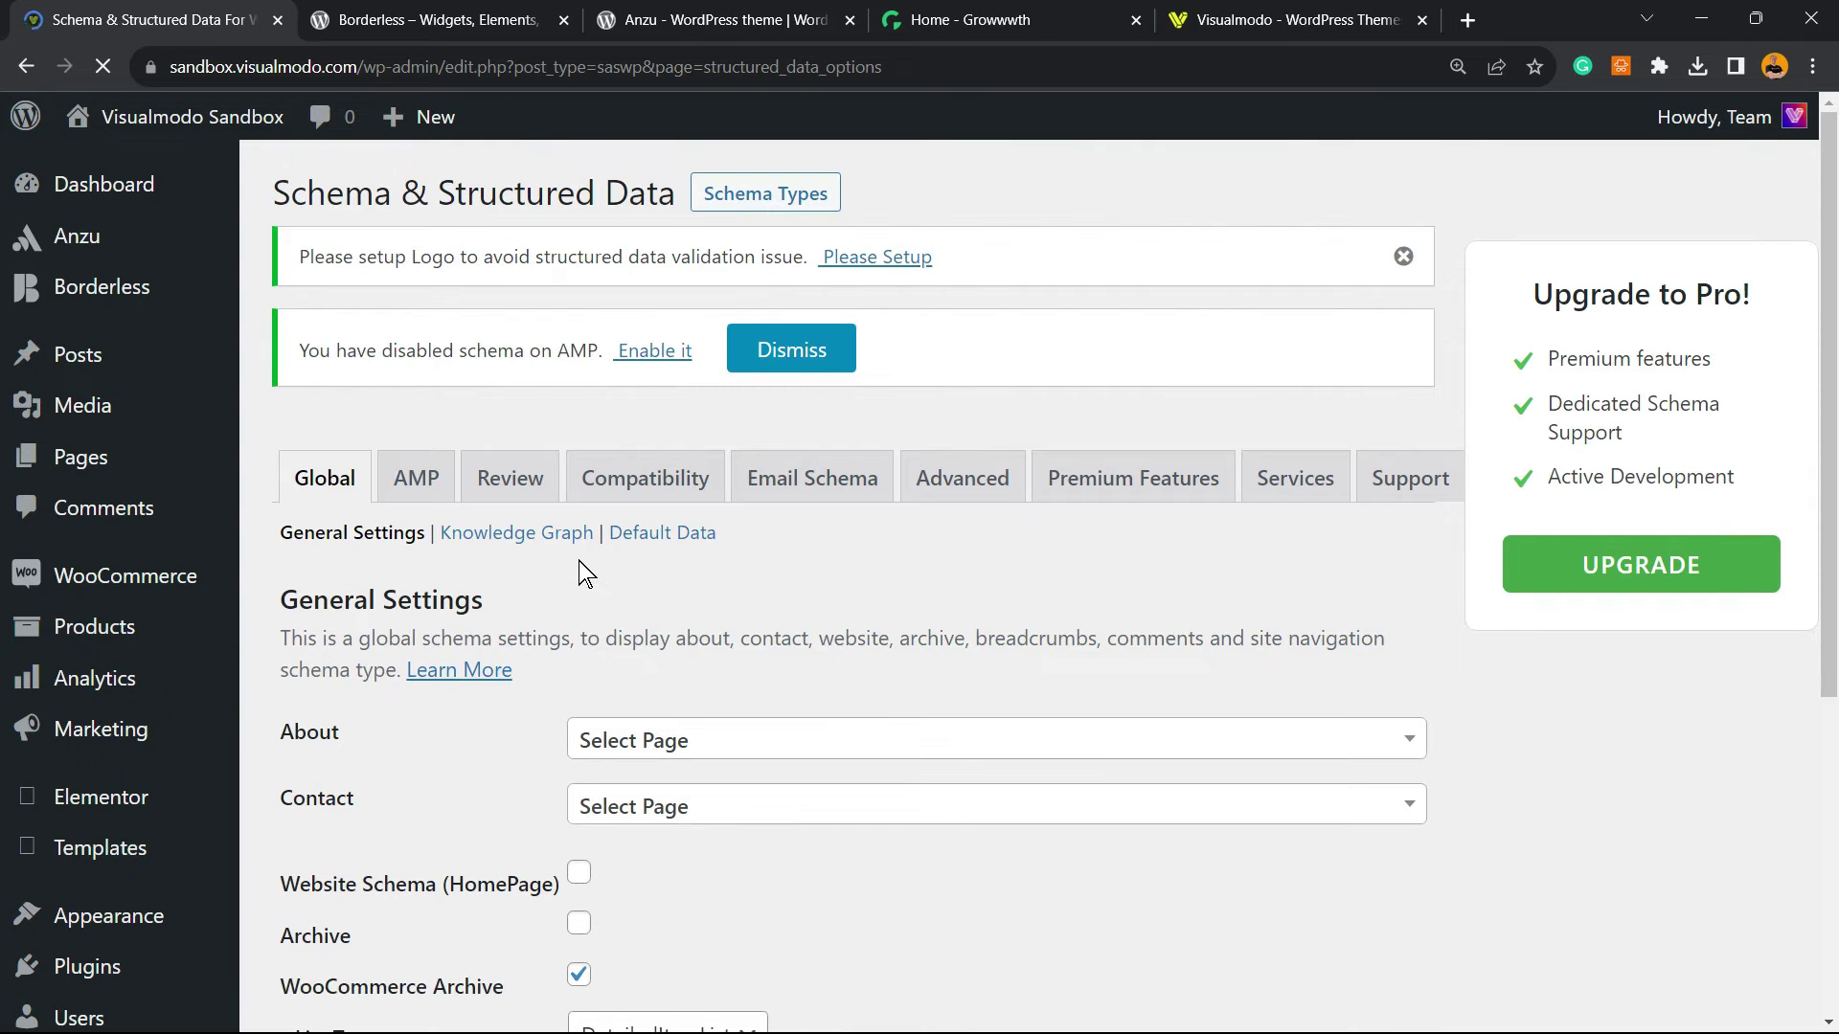
# Step: Assign the About page to the About schema and the Contact page to the Contact schema
pyautogui.scroll(-2, 536, 500)
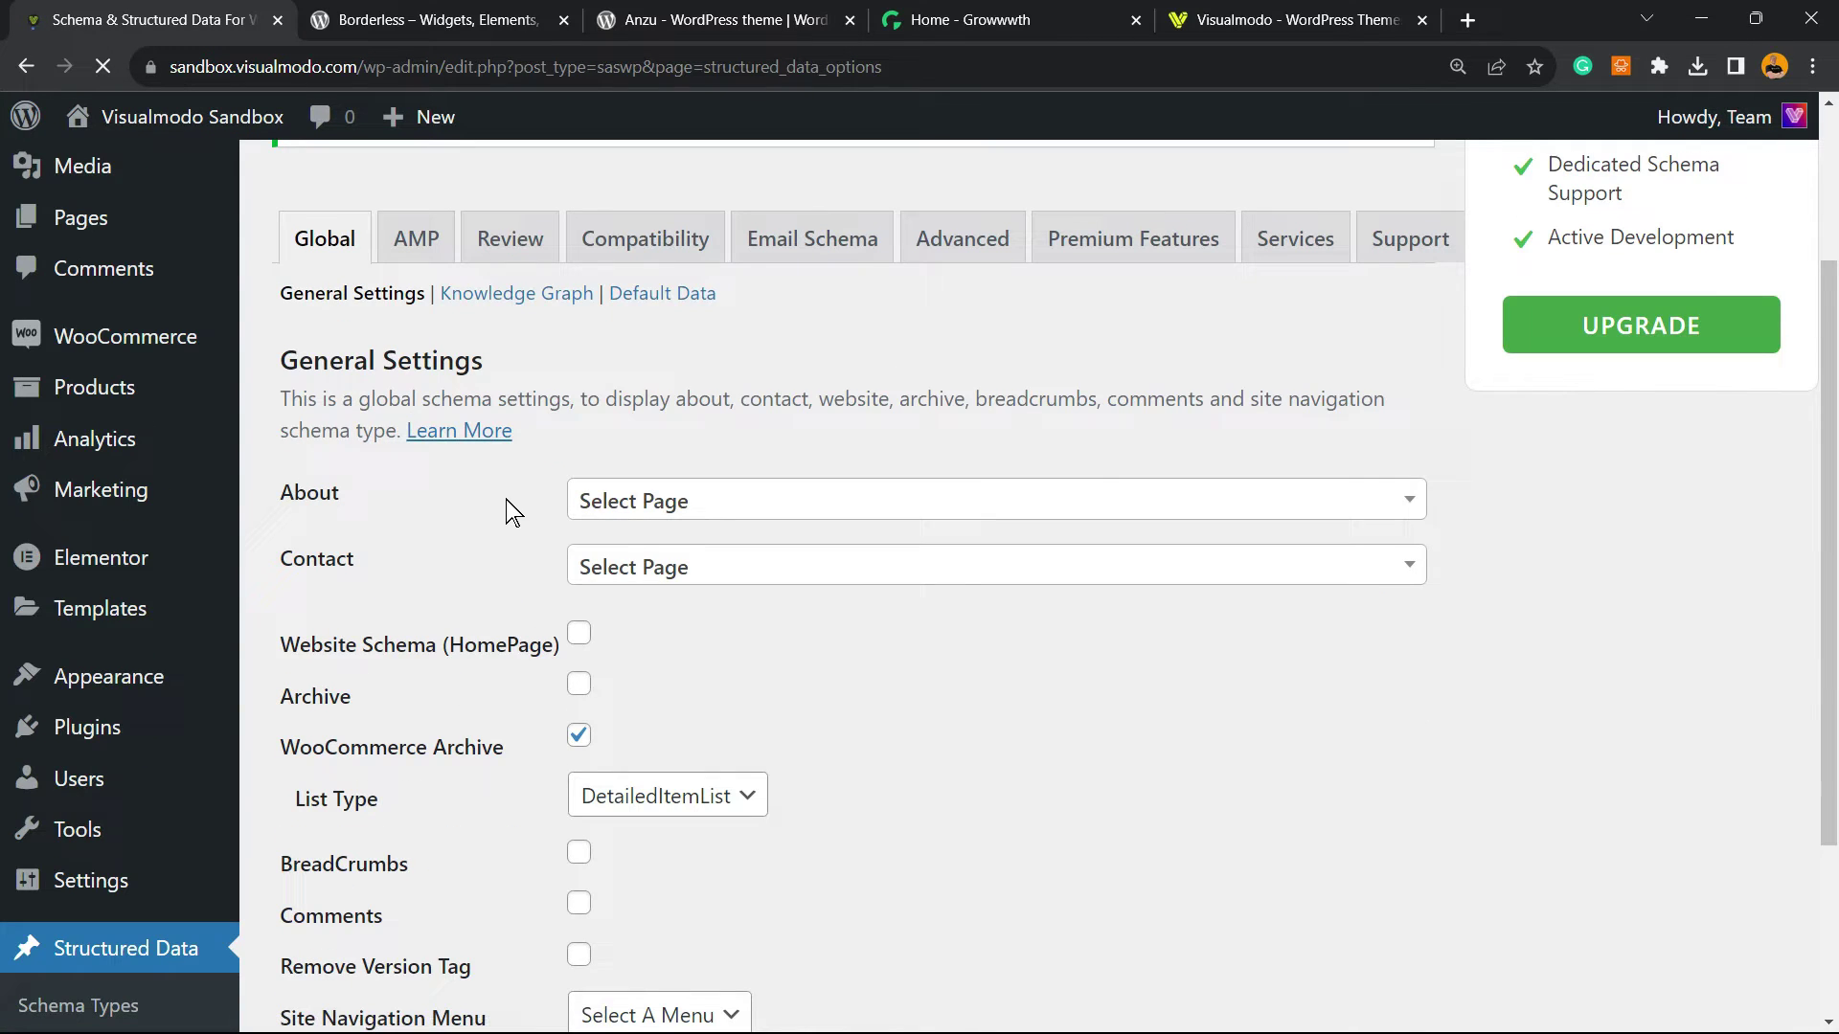
pyautogui.keyDown('ctrl'); pyautogui.scroll(1, 544, 494); pyautogui.keyUp('ctrl')
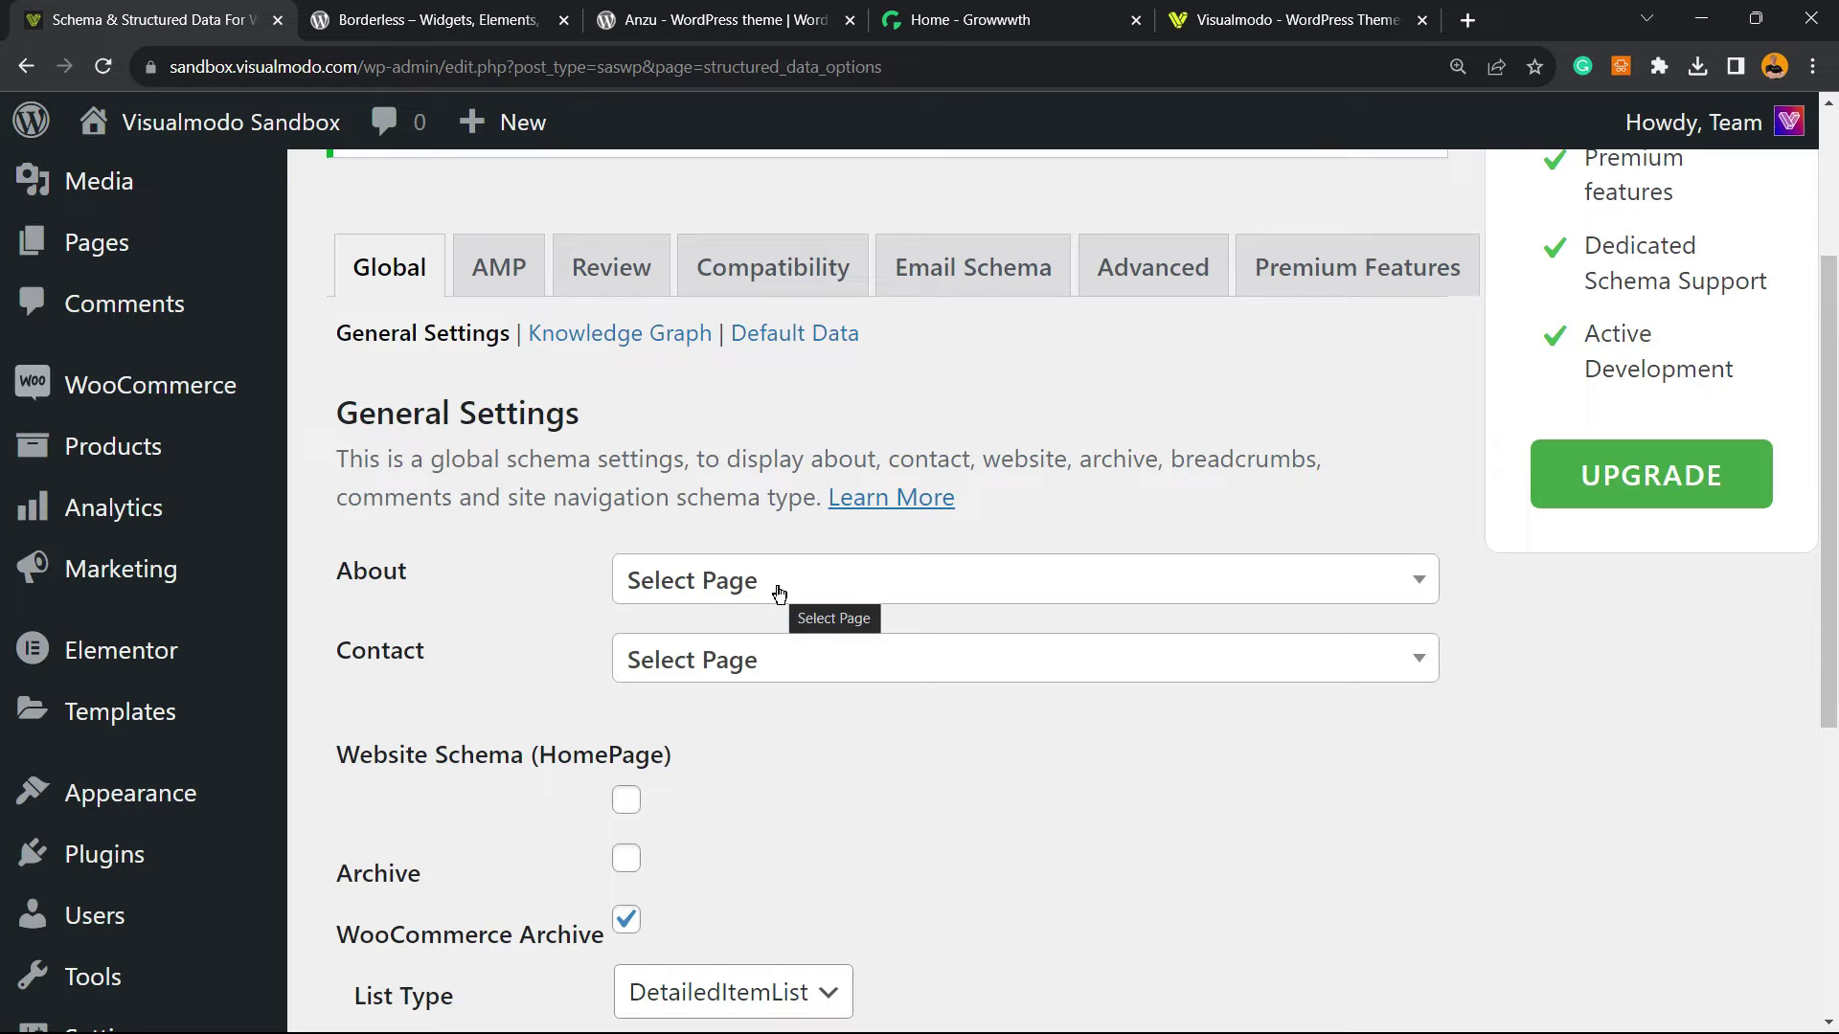
pyautogui.click(779, 589)
pyautogui.scroll(-8, 858, 671)
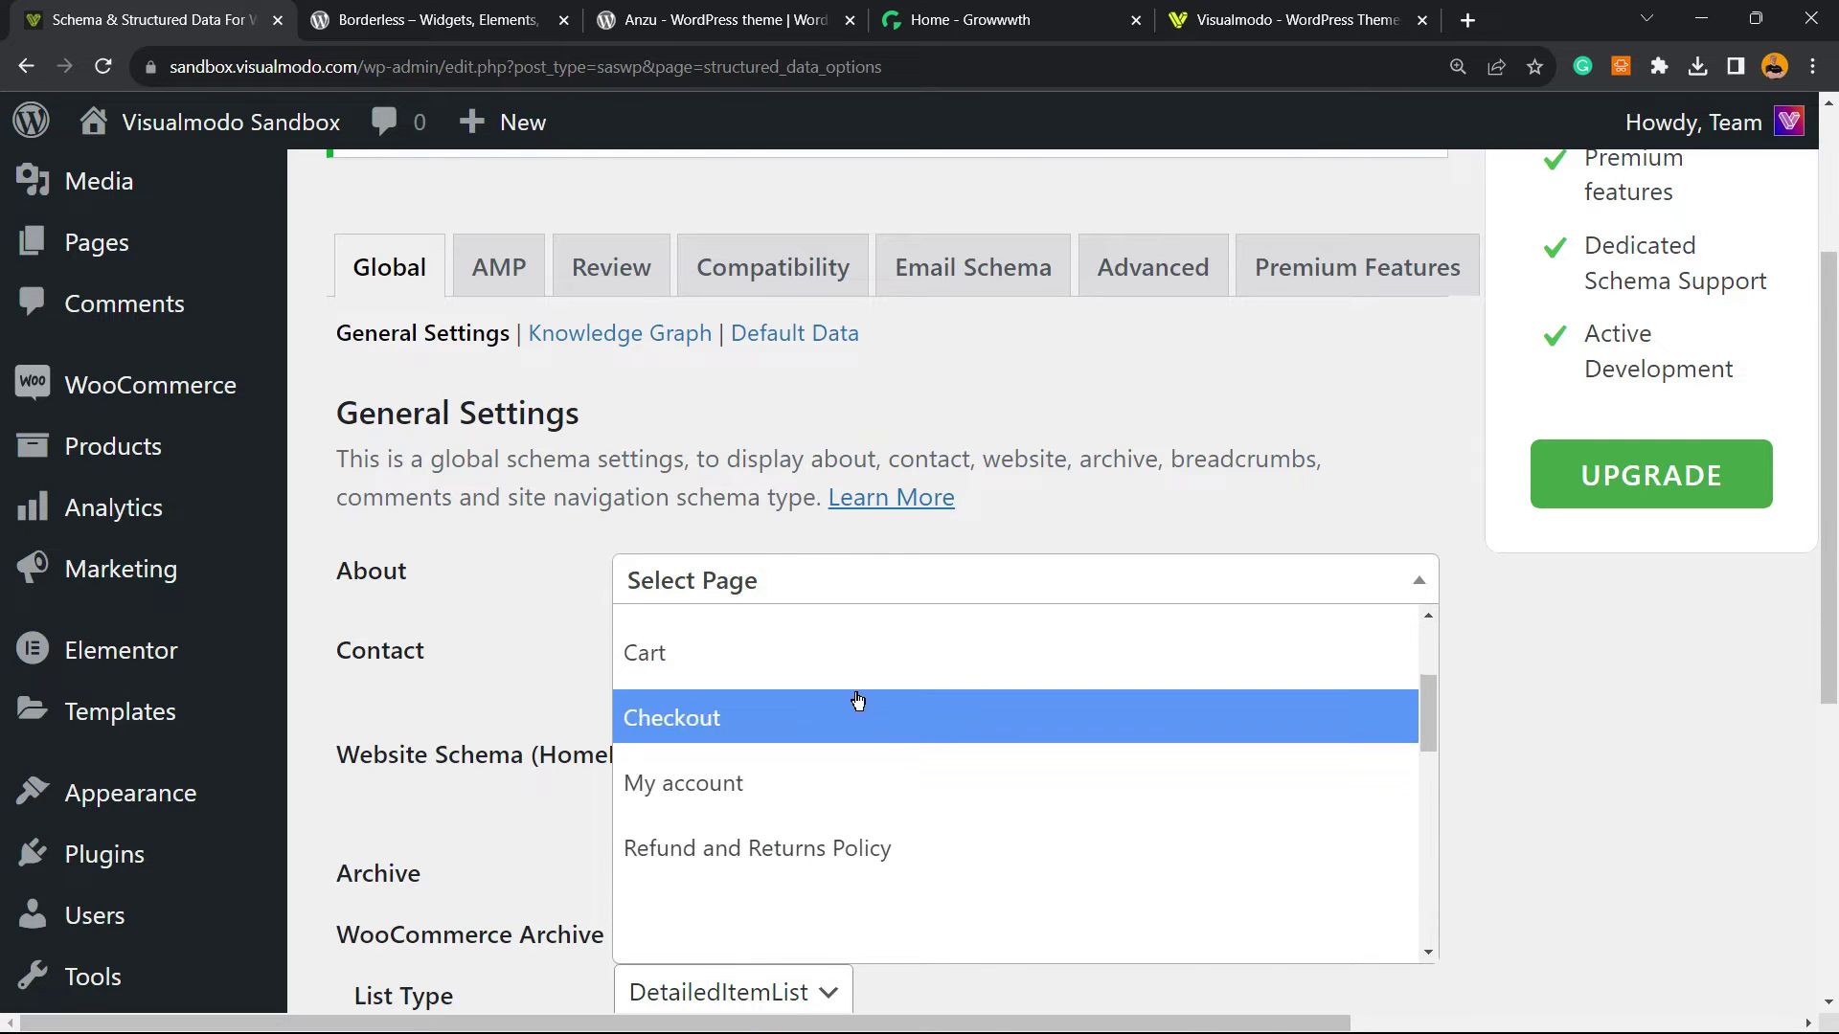
pyautogui.click(834, 694)
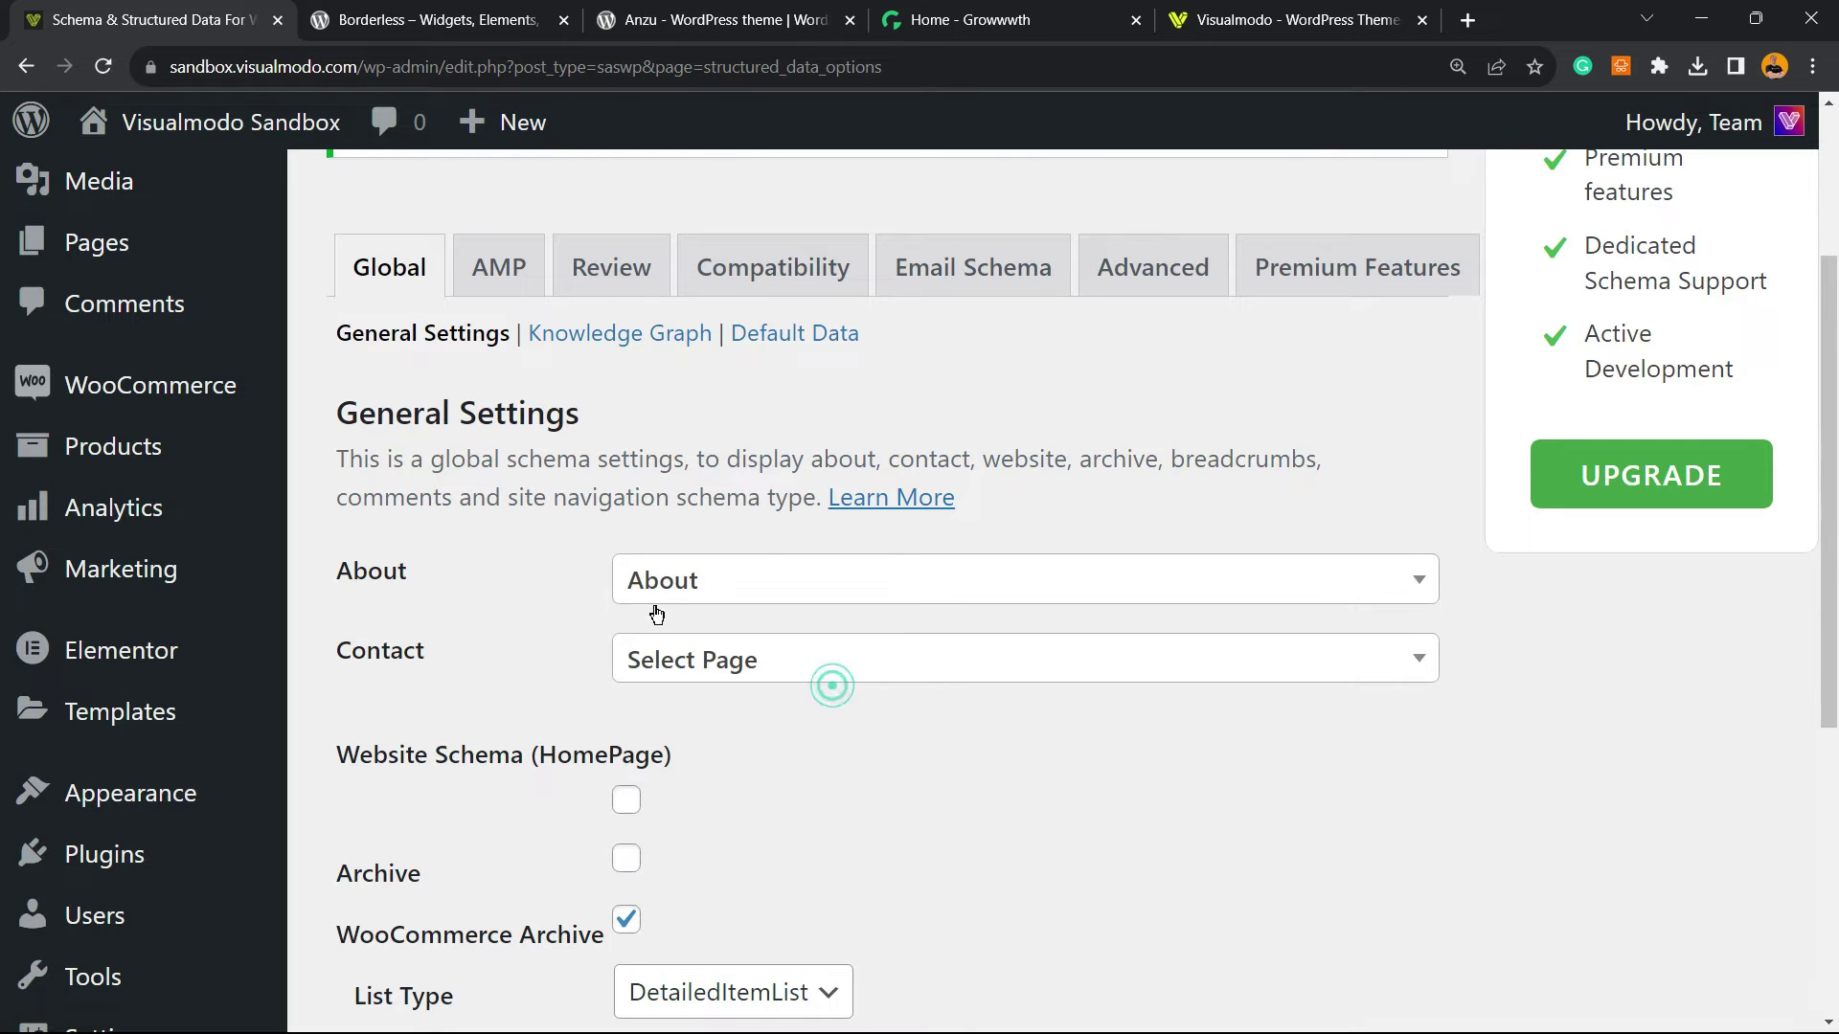
pyautogui.click(800, 661)
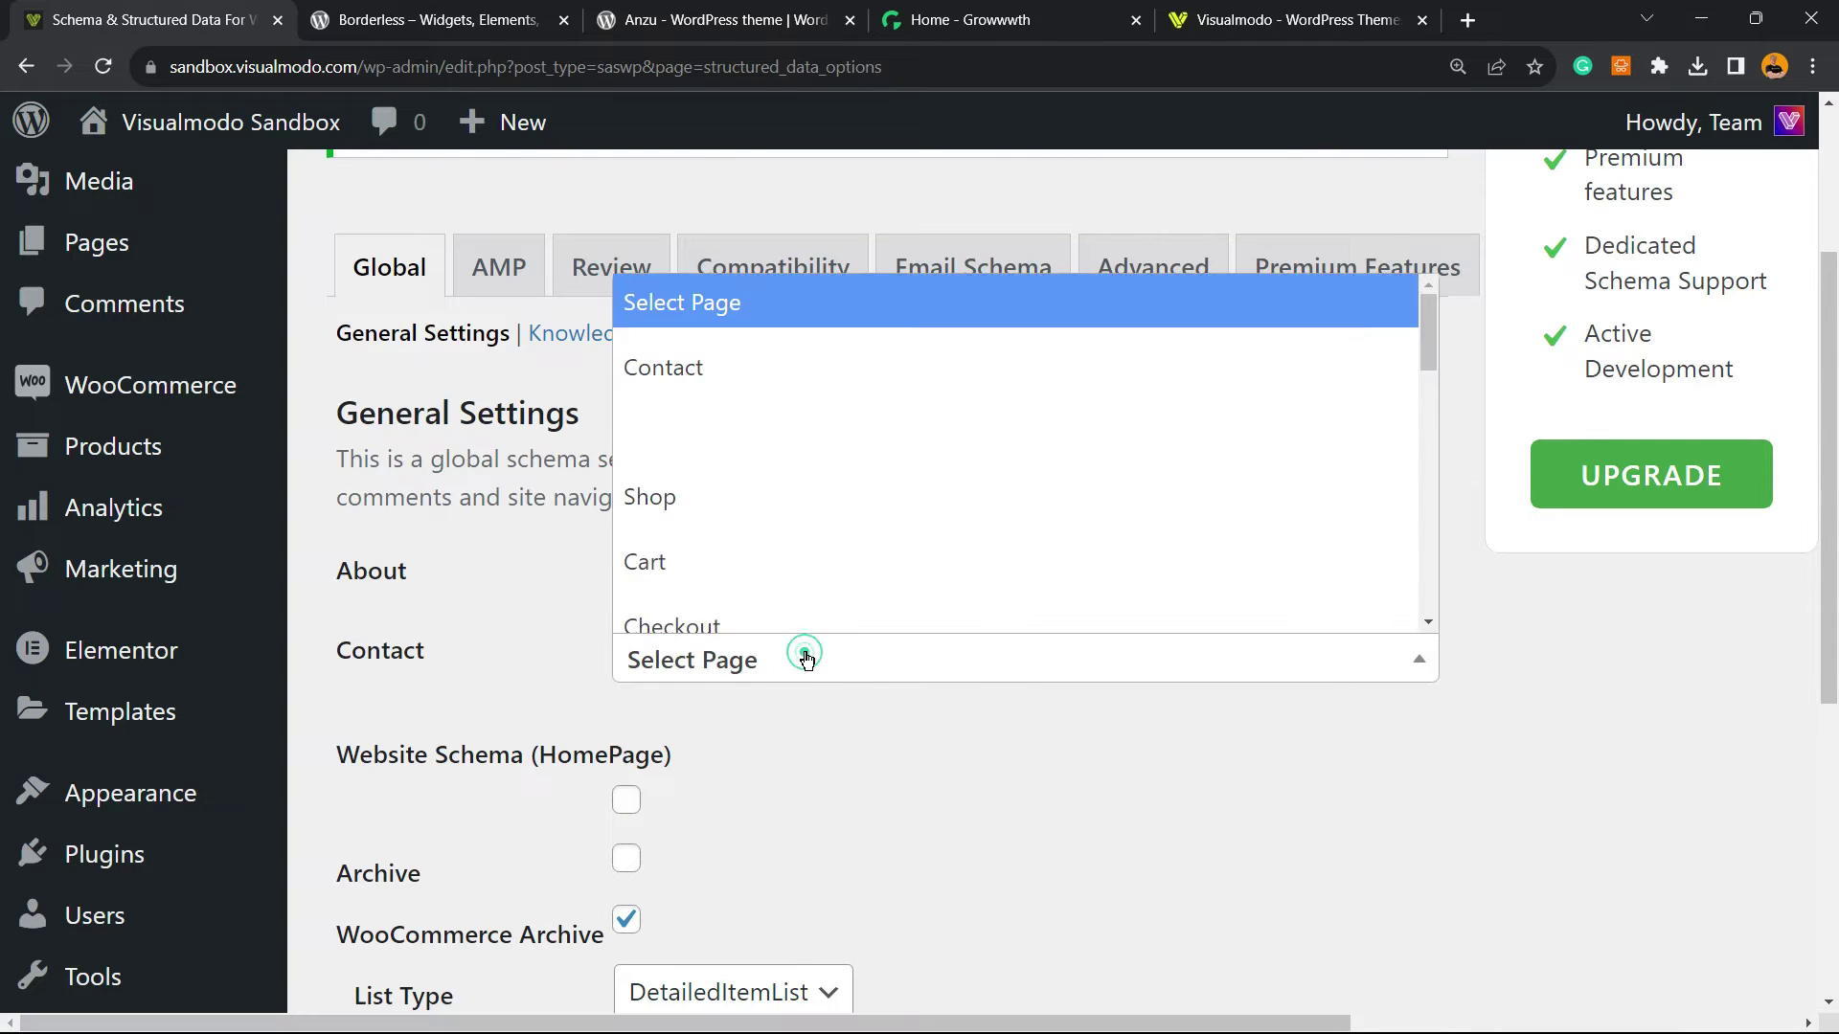
pyautogui.scroll(-3, 780, 470)
pyautogui.scroll(3, 789, 497)
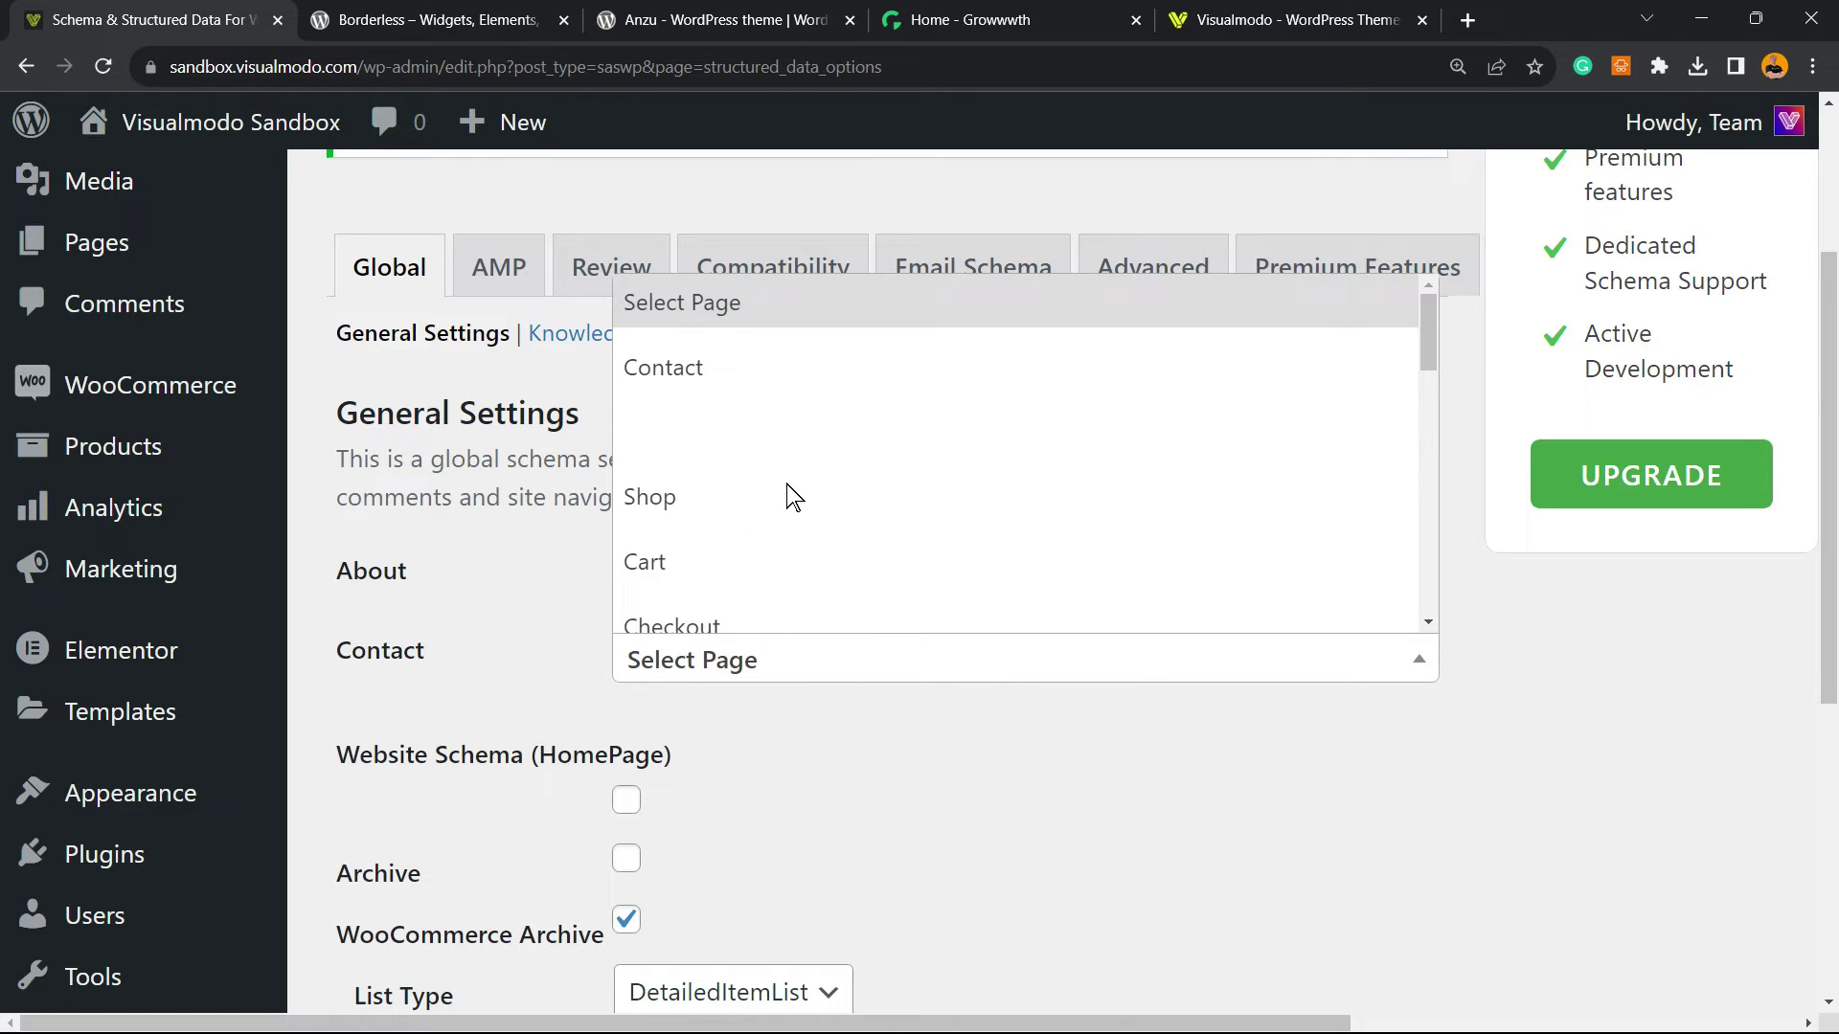
pyautogui.scroll(-1, 837, 443)
pyautogui.scroll(1, 828, 446)
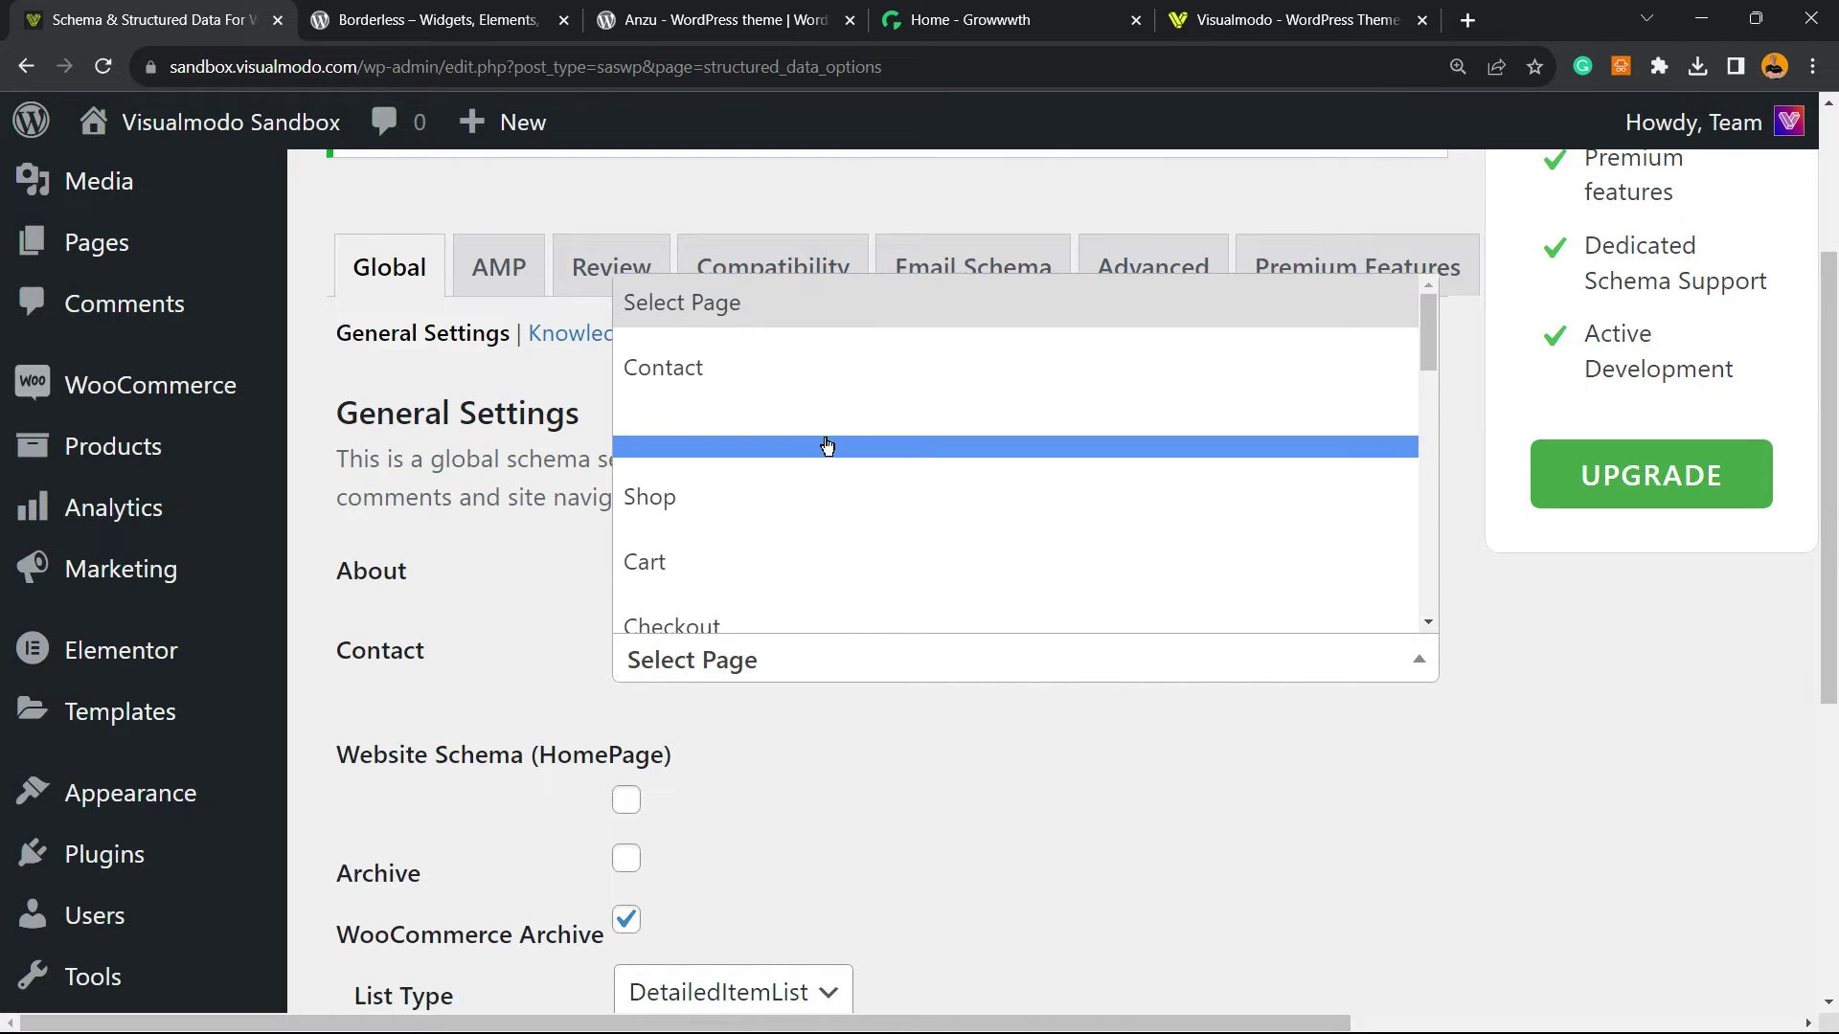
pyautogui.click(793, 371)
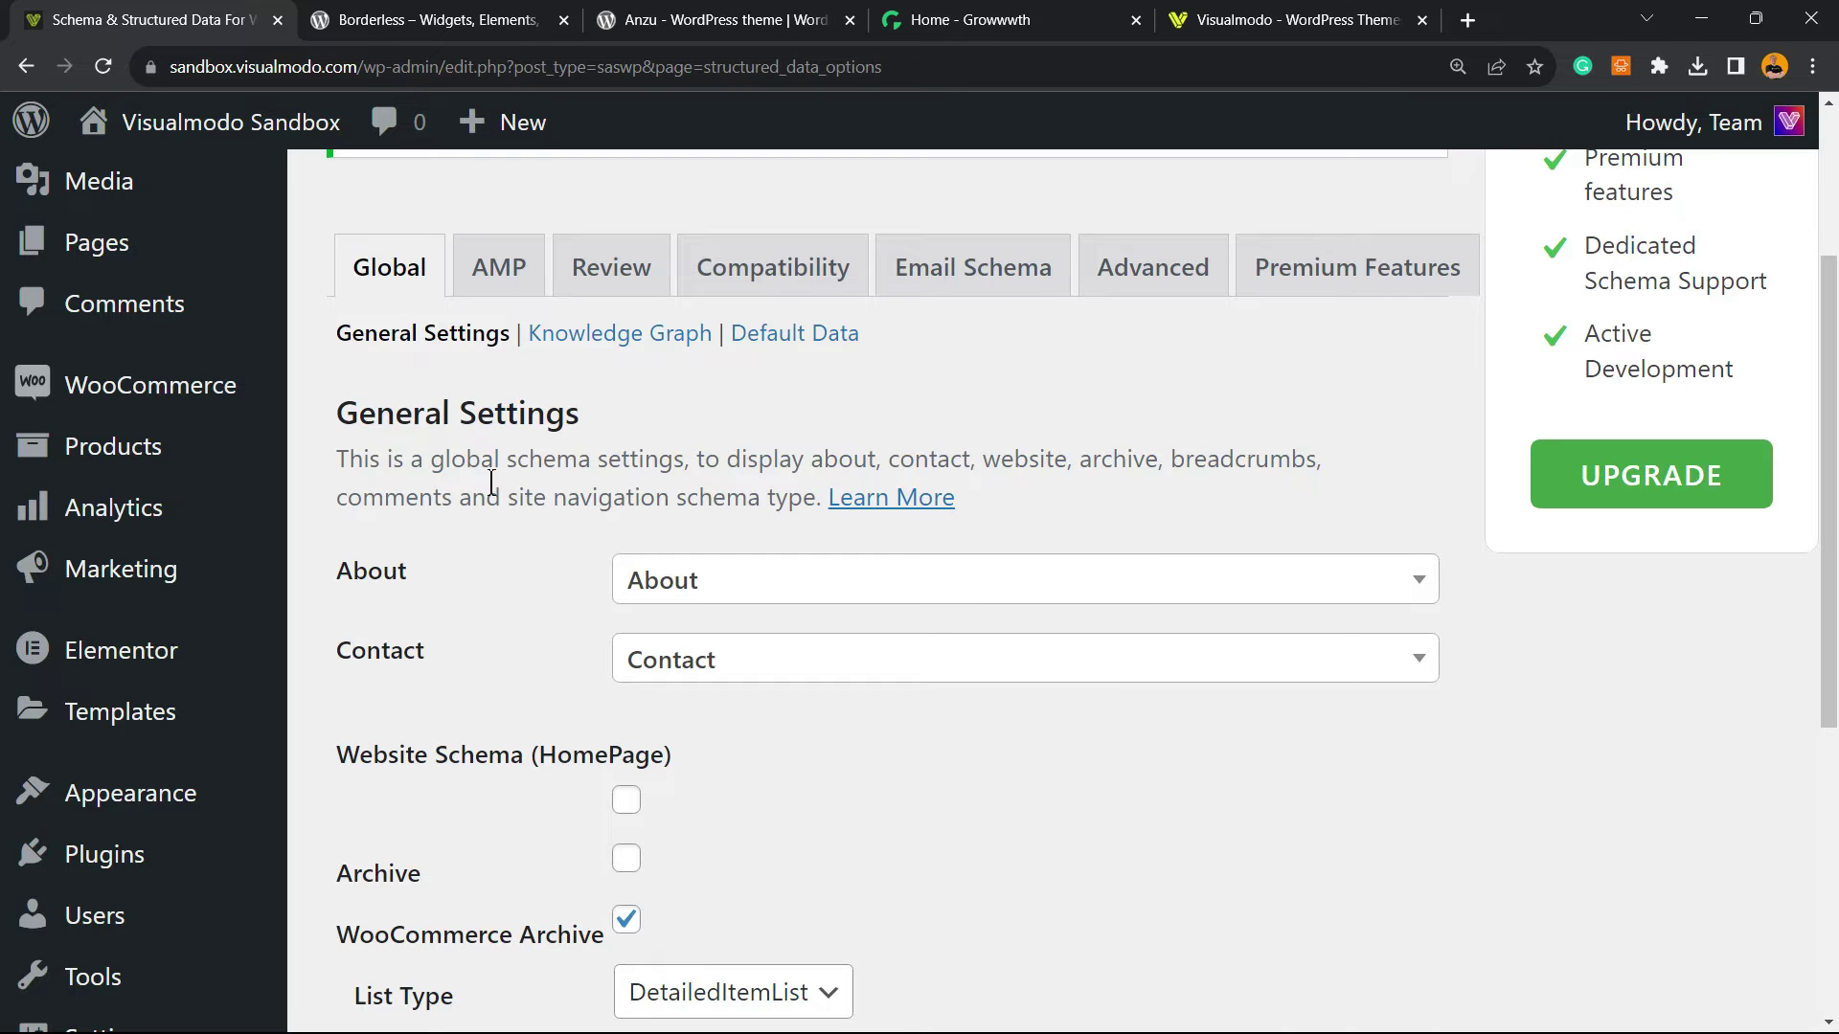
# Step: Keep DetailedItemList for the WooCommerce Archive list type and use the Main menu for site navigation
pyautogui.scroll(-2, 464, 538)
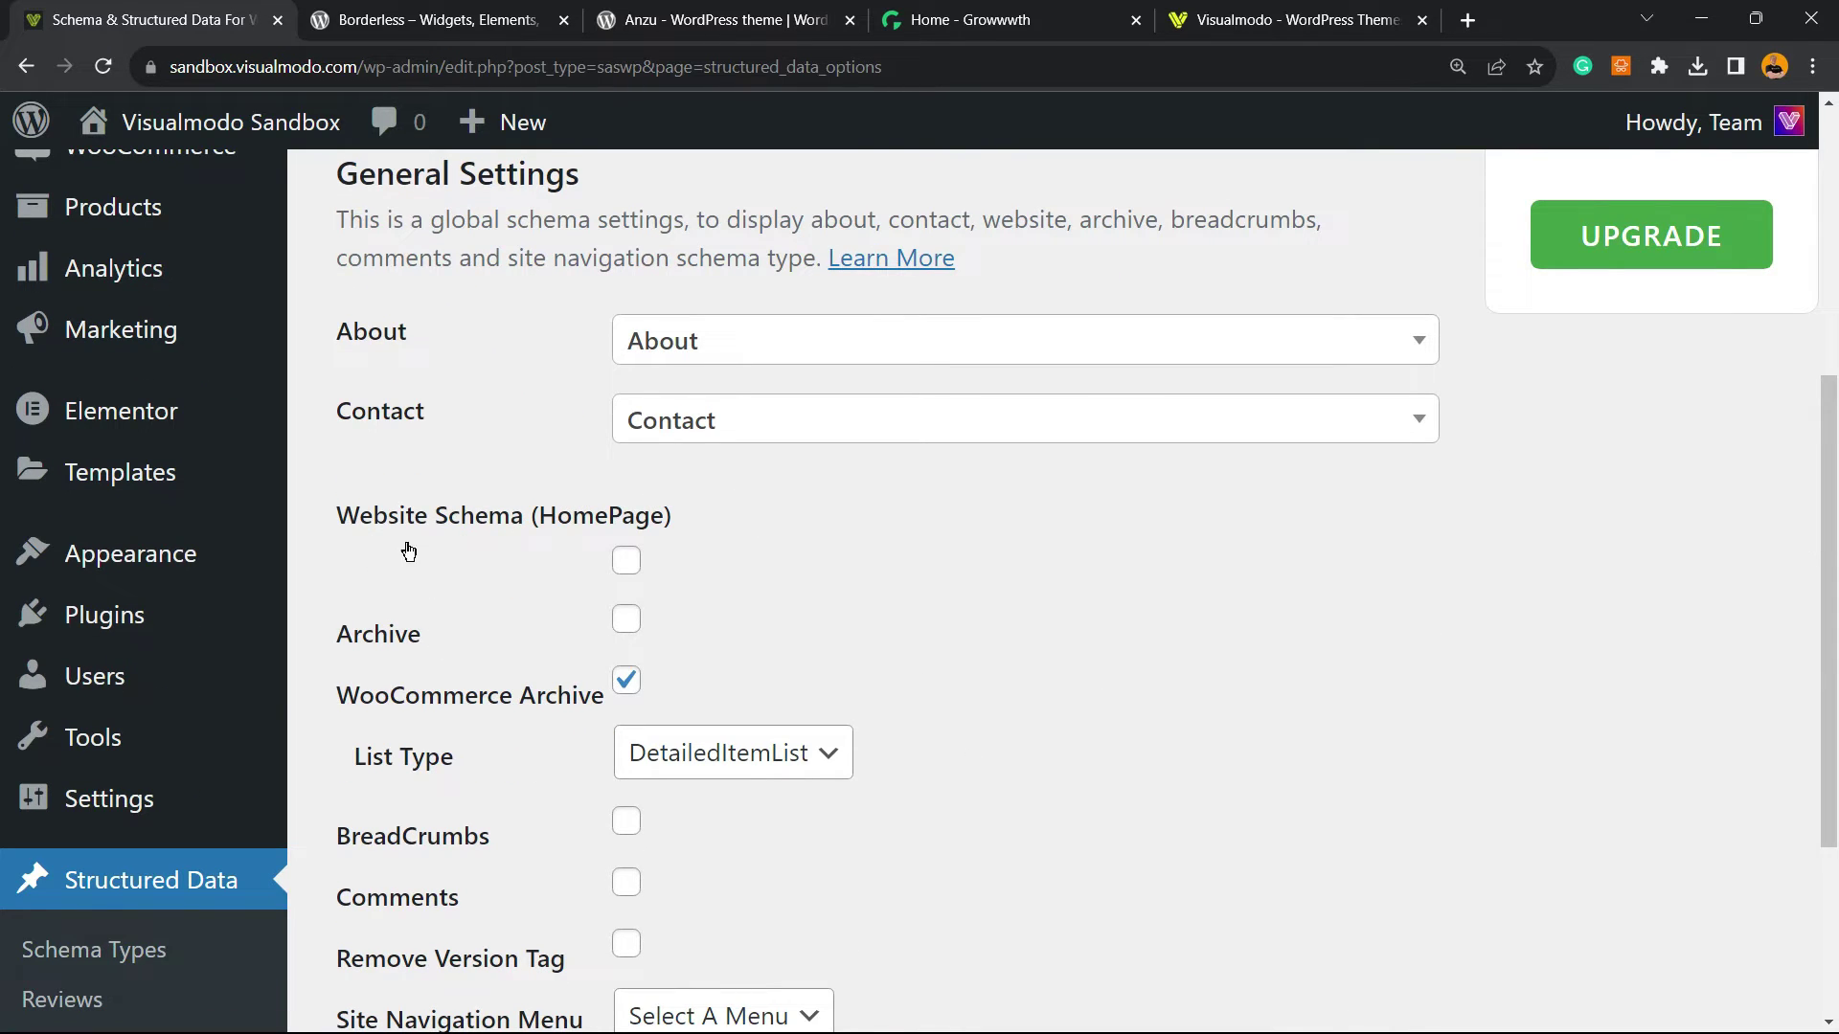
pyautogui.scroll(-2, 408, 552)
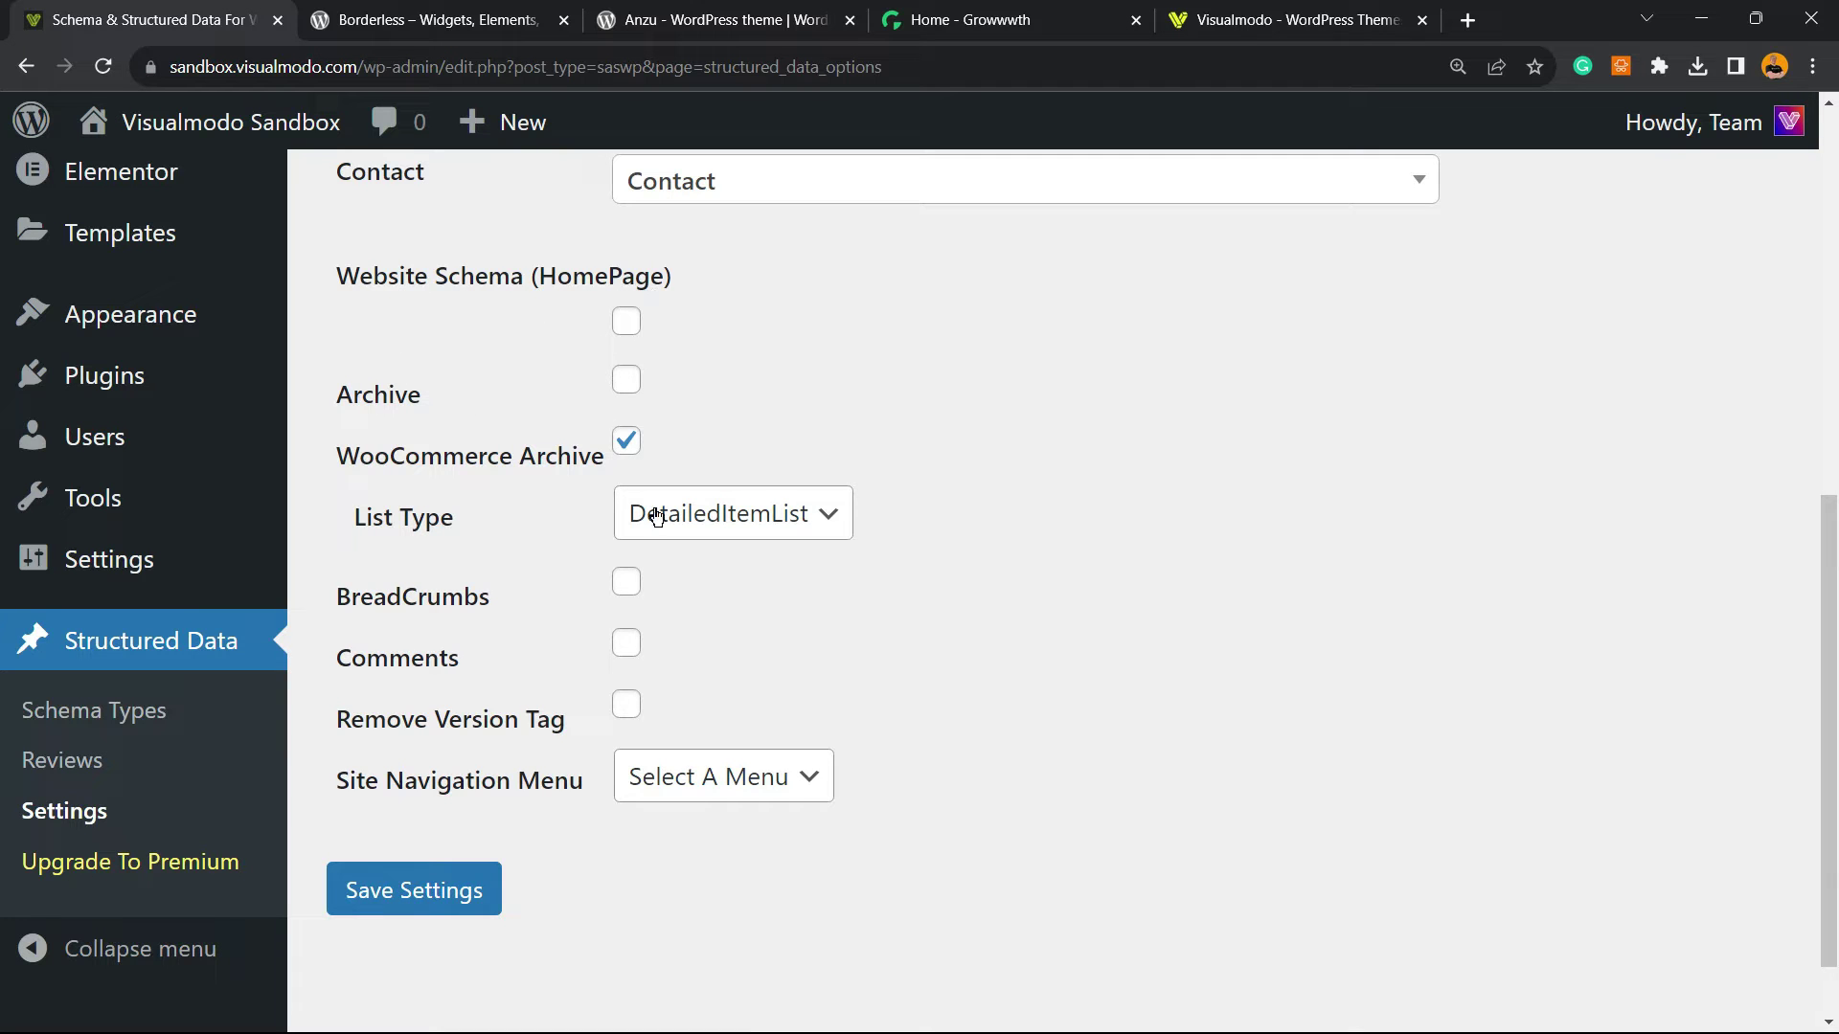
pyautogui.click(769, 532)
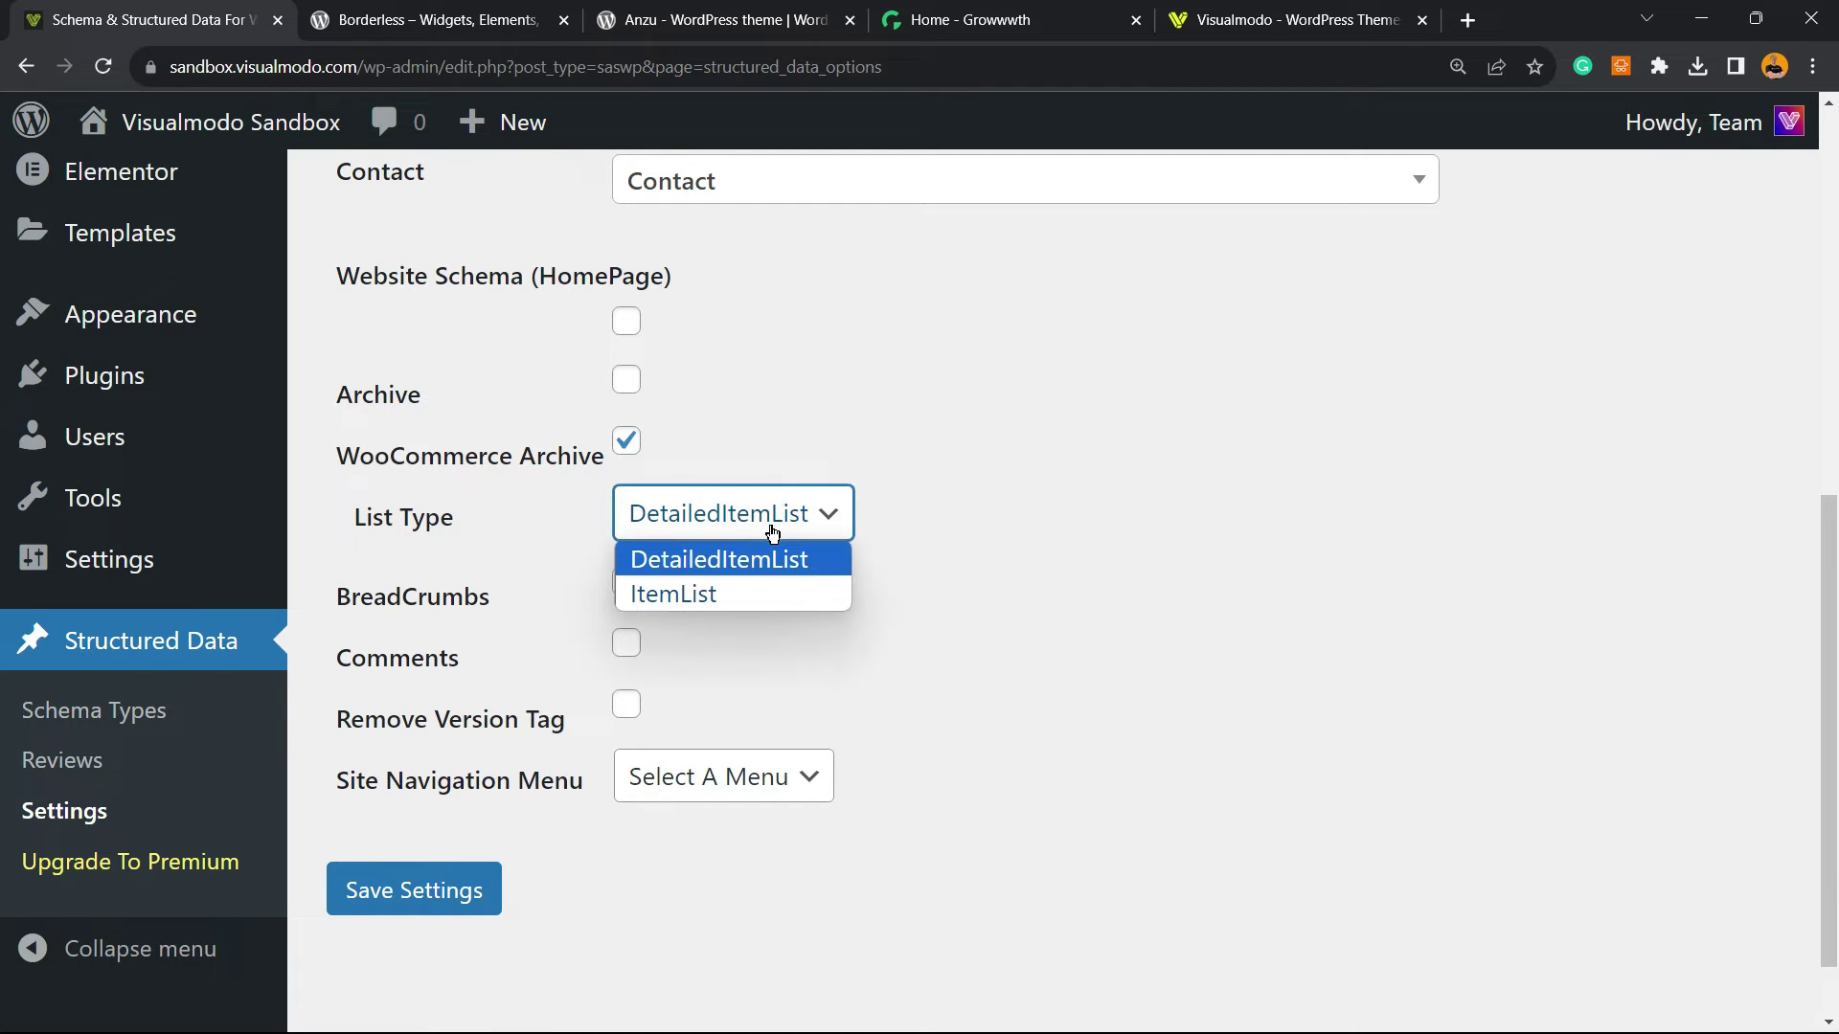
pyautogui.click(791, 525)
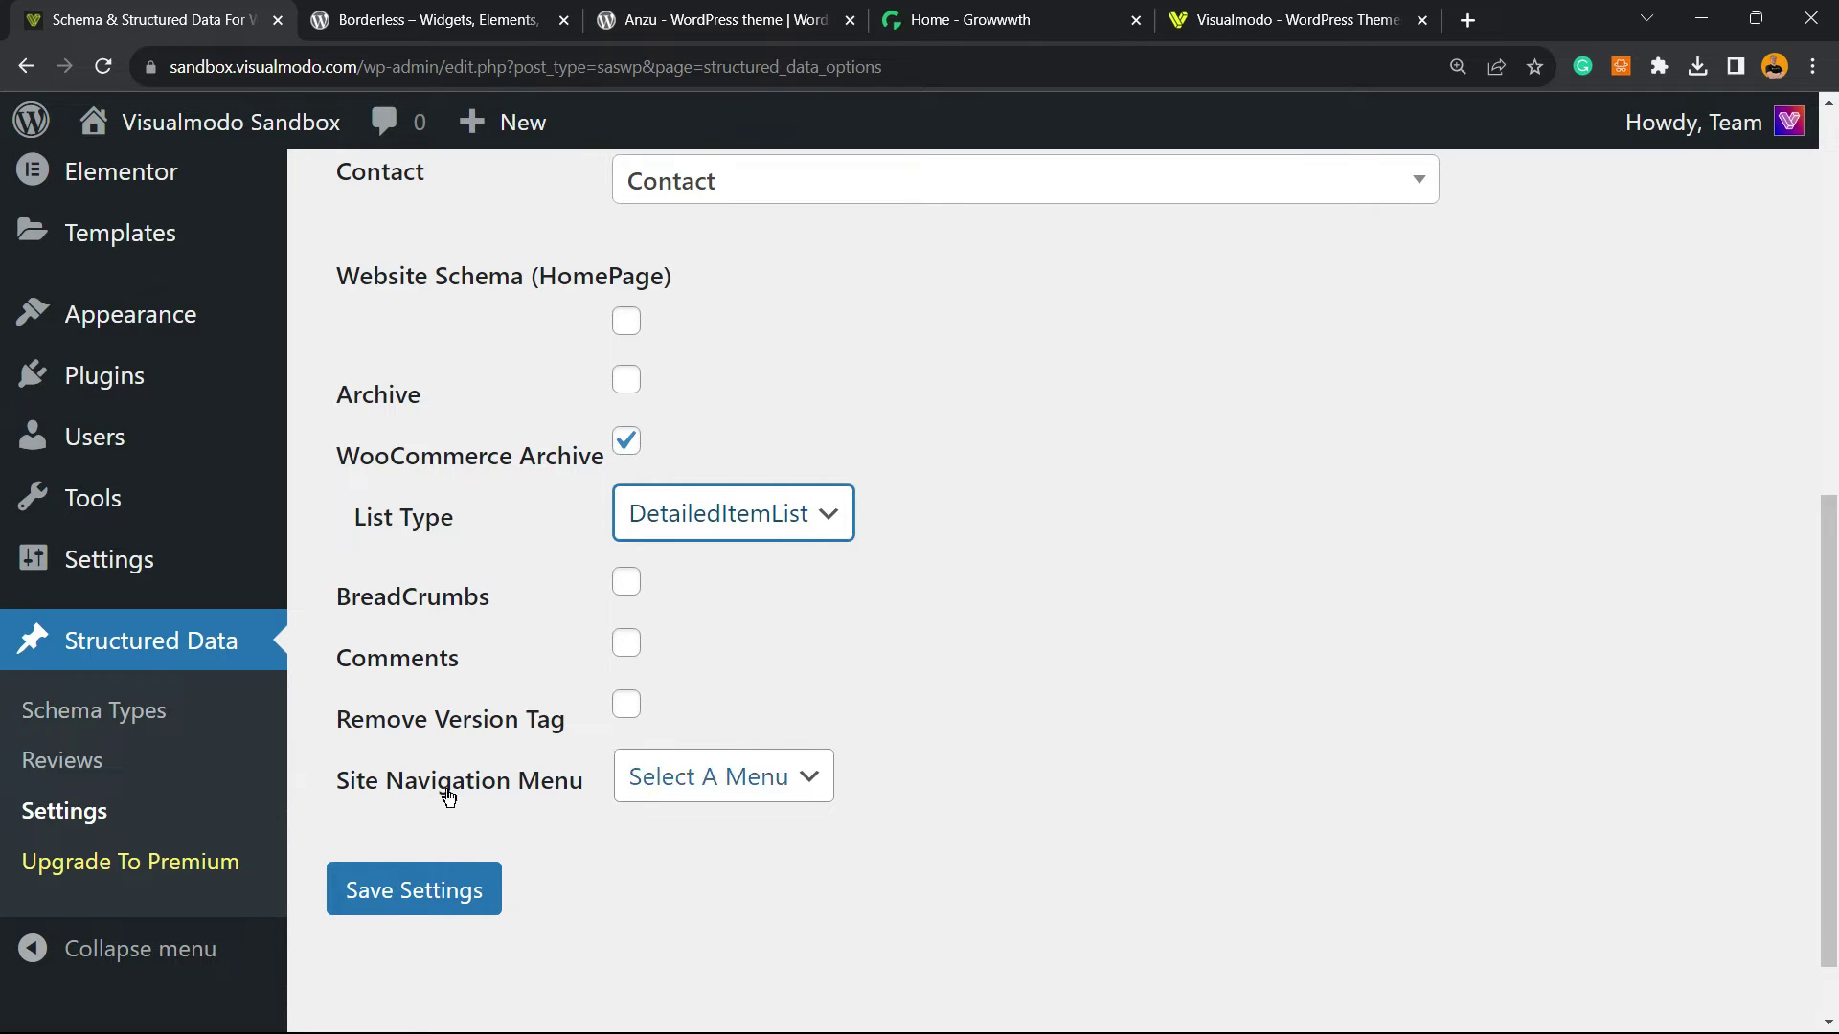
pyautogui.click(649, 797)
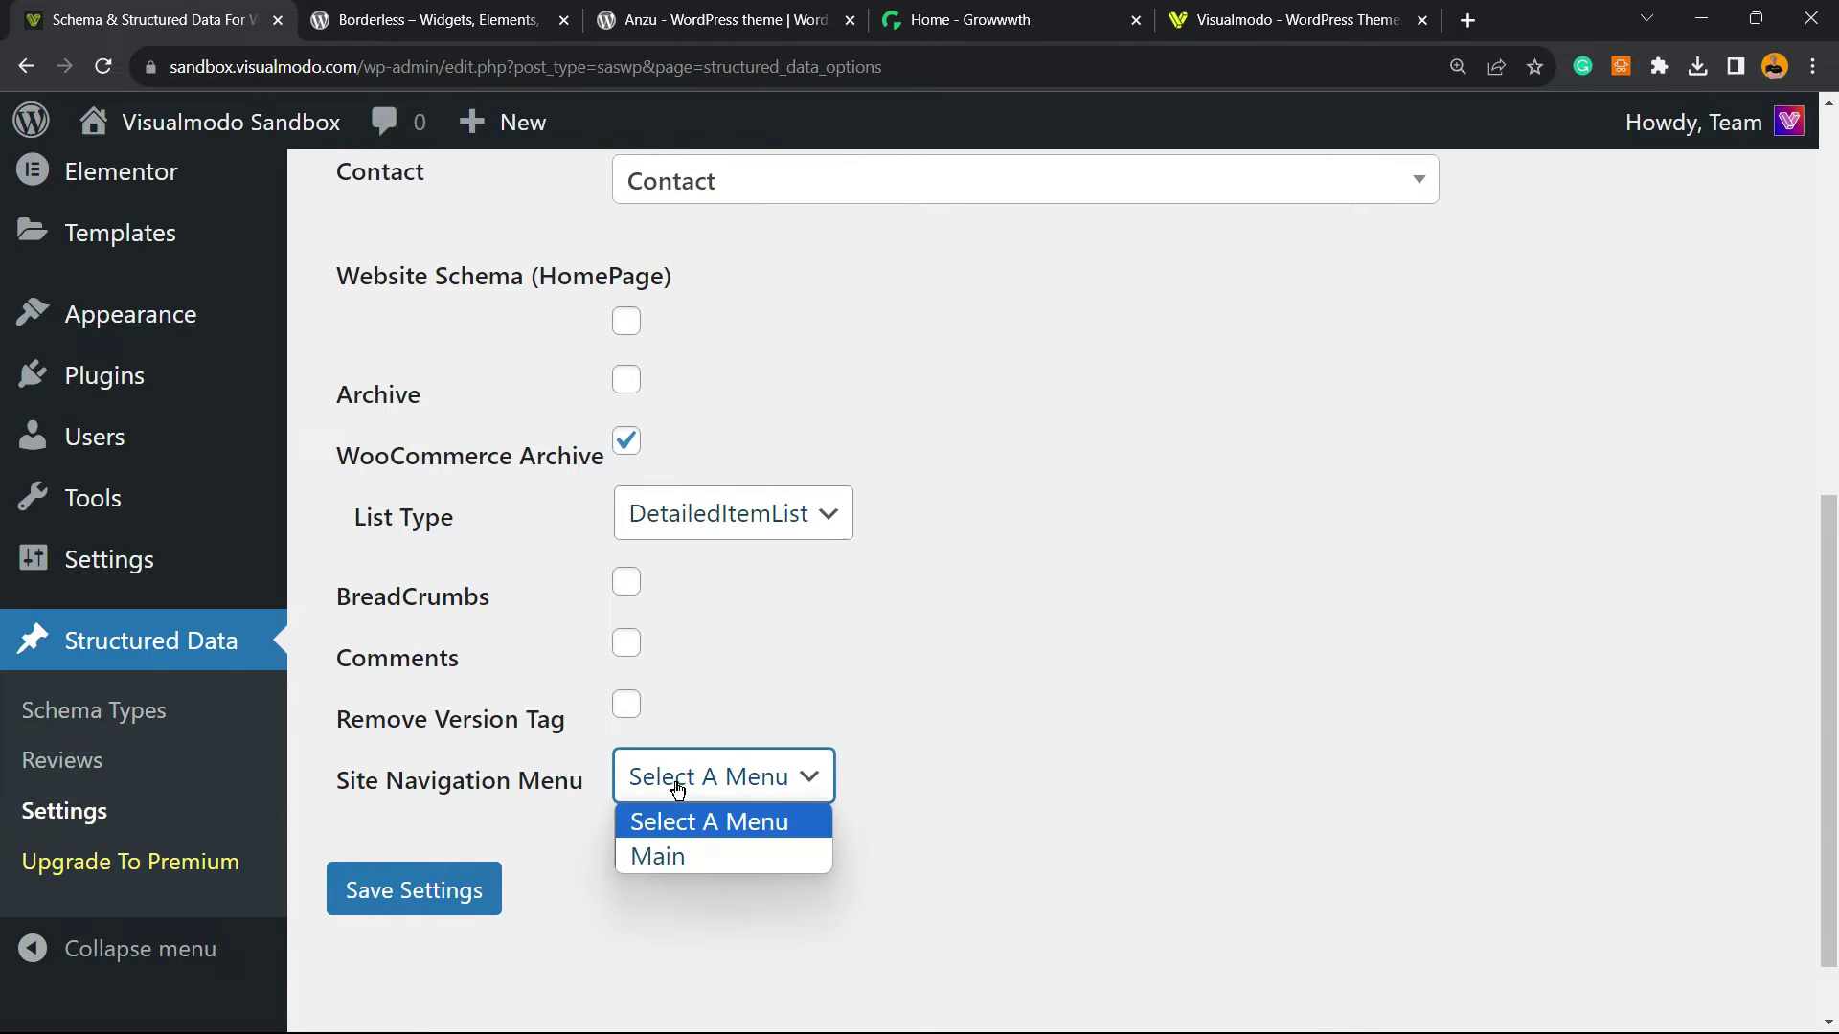
pyautogui.click(723, 845)
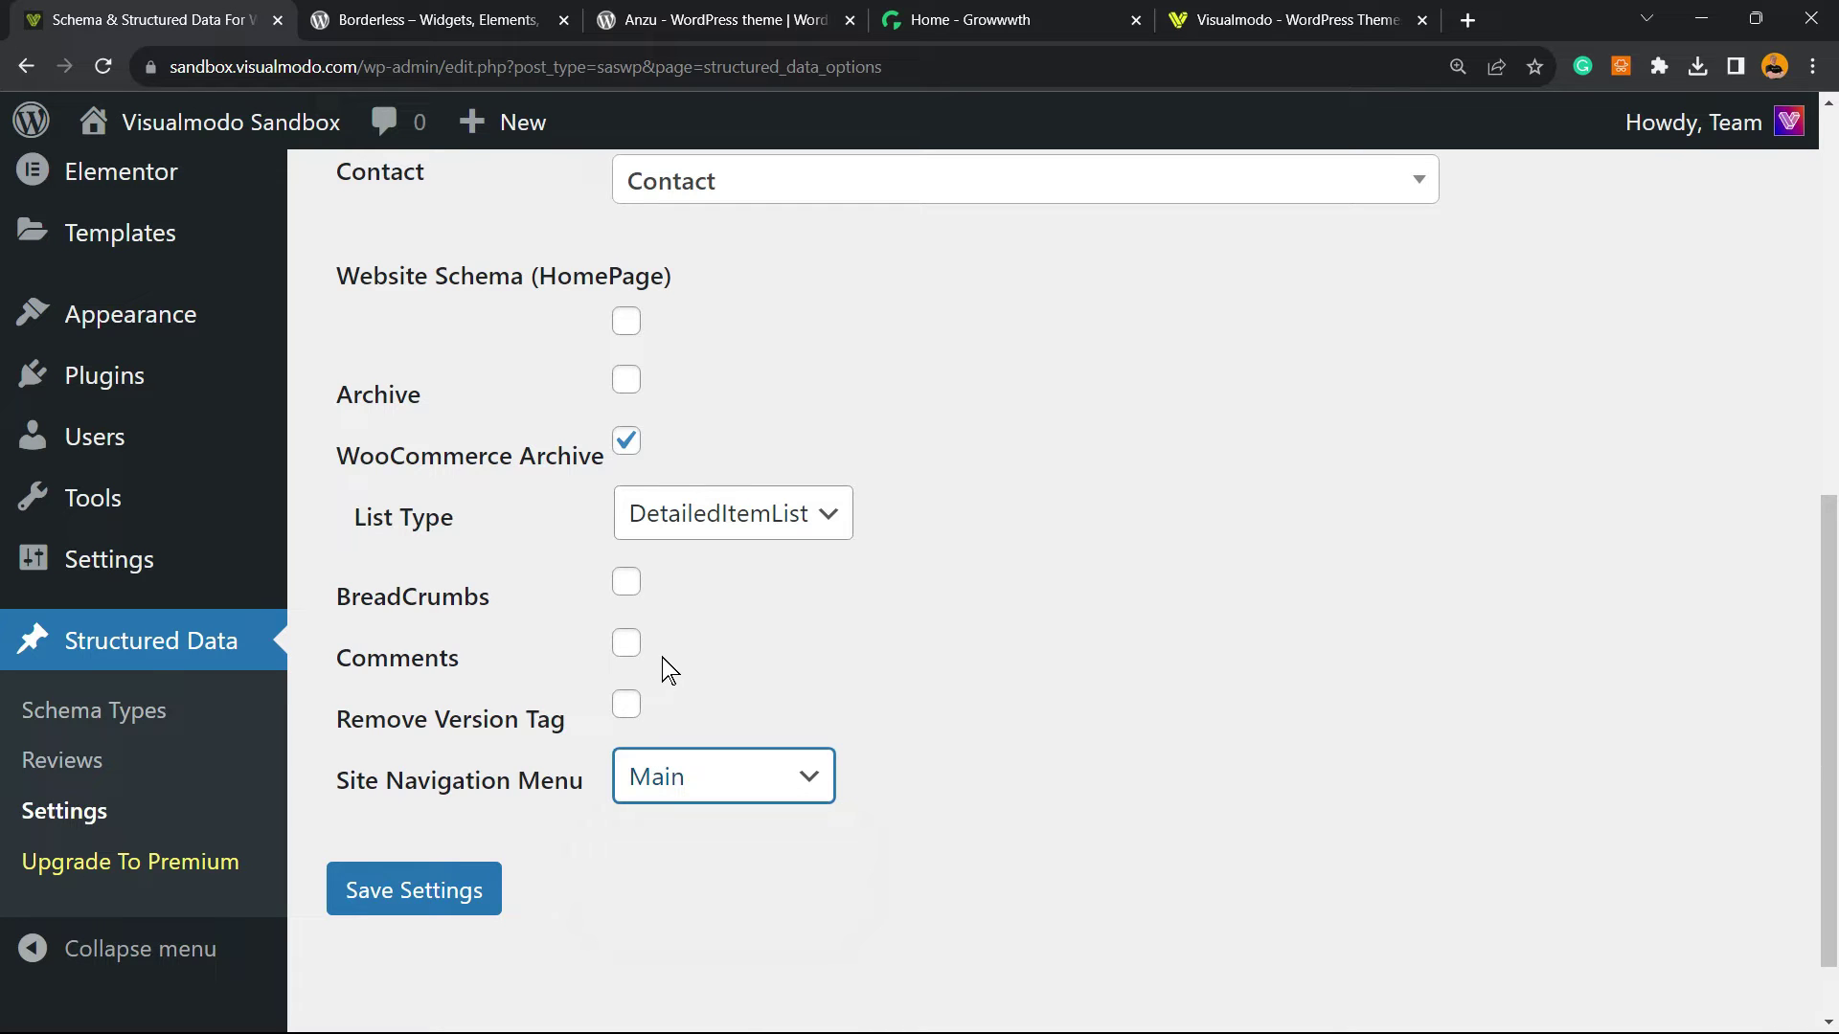
# Step: Enable Remove Version Tag and Comments, leave BreadCrumbs, Archive and homepage Website Schema off, and save
pyautogui.click(627, 705)
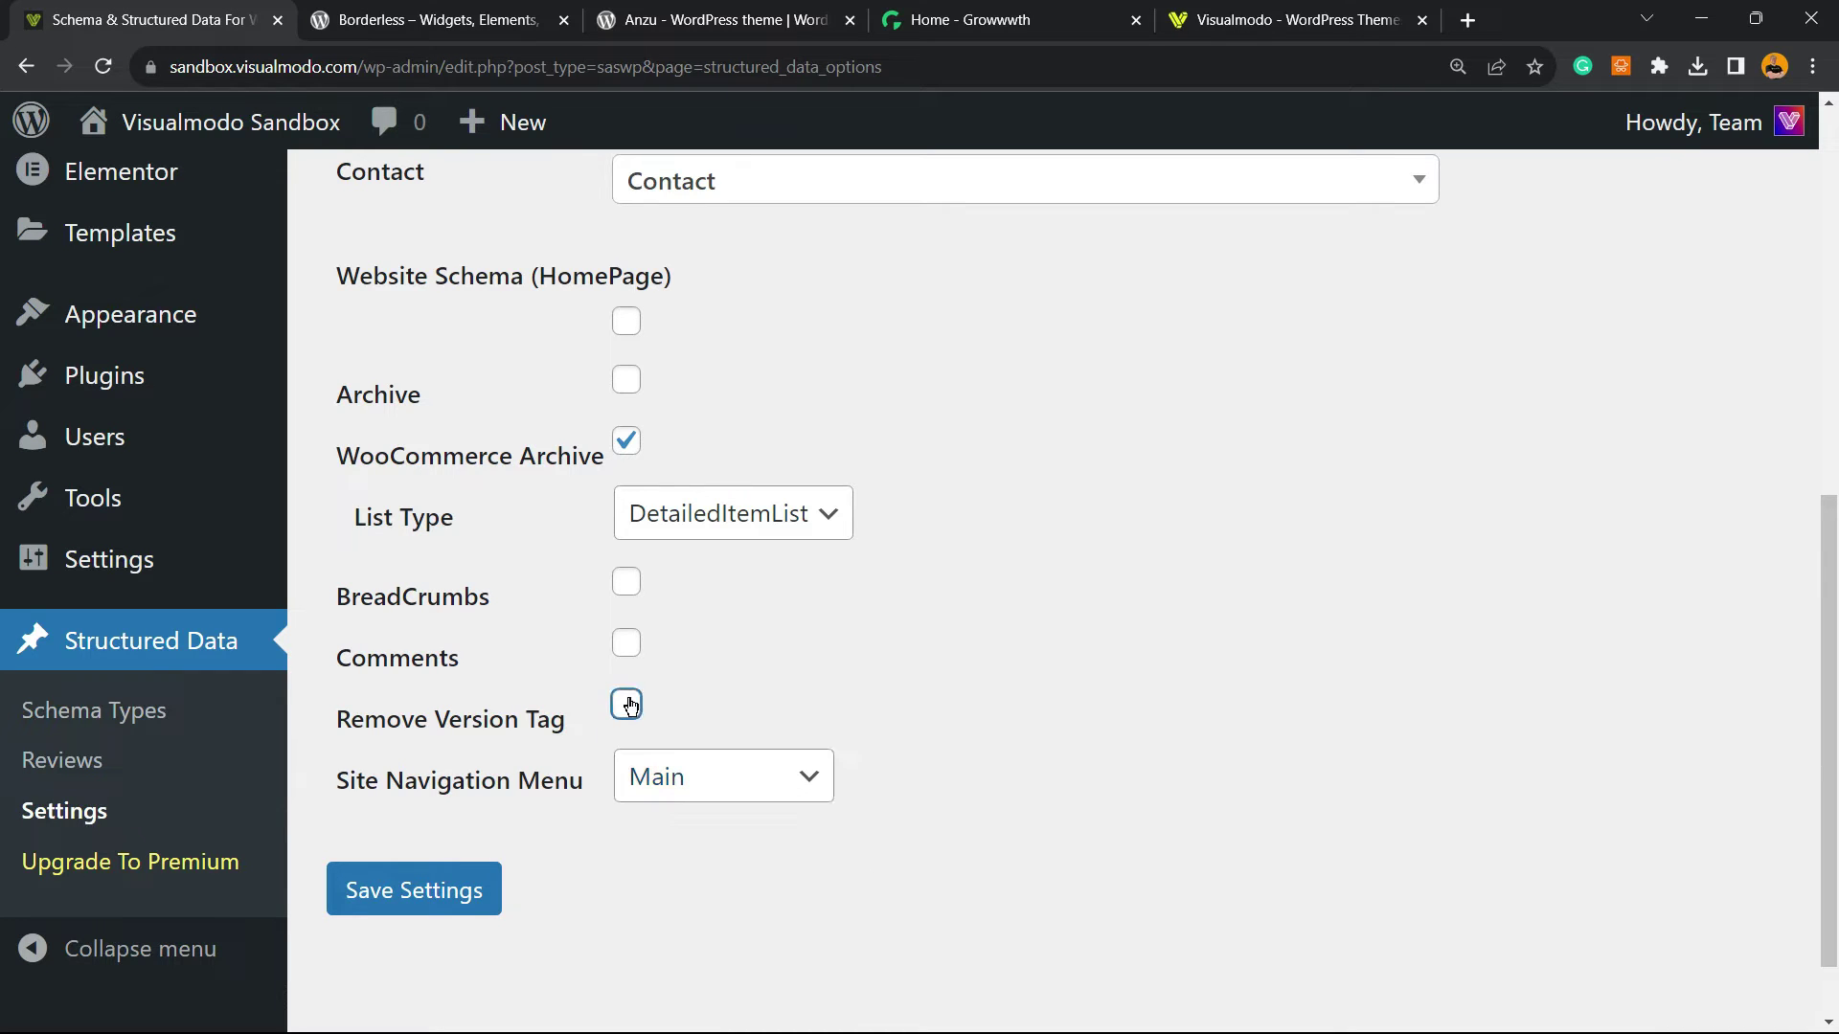
pyautogui.click(625, 648)
pyautogui.click(649, 588)
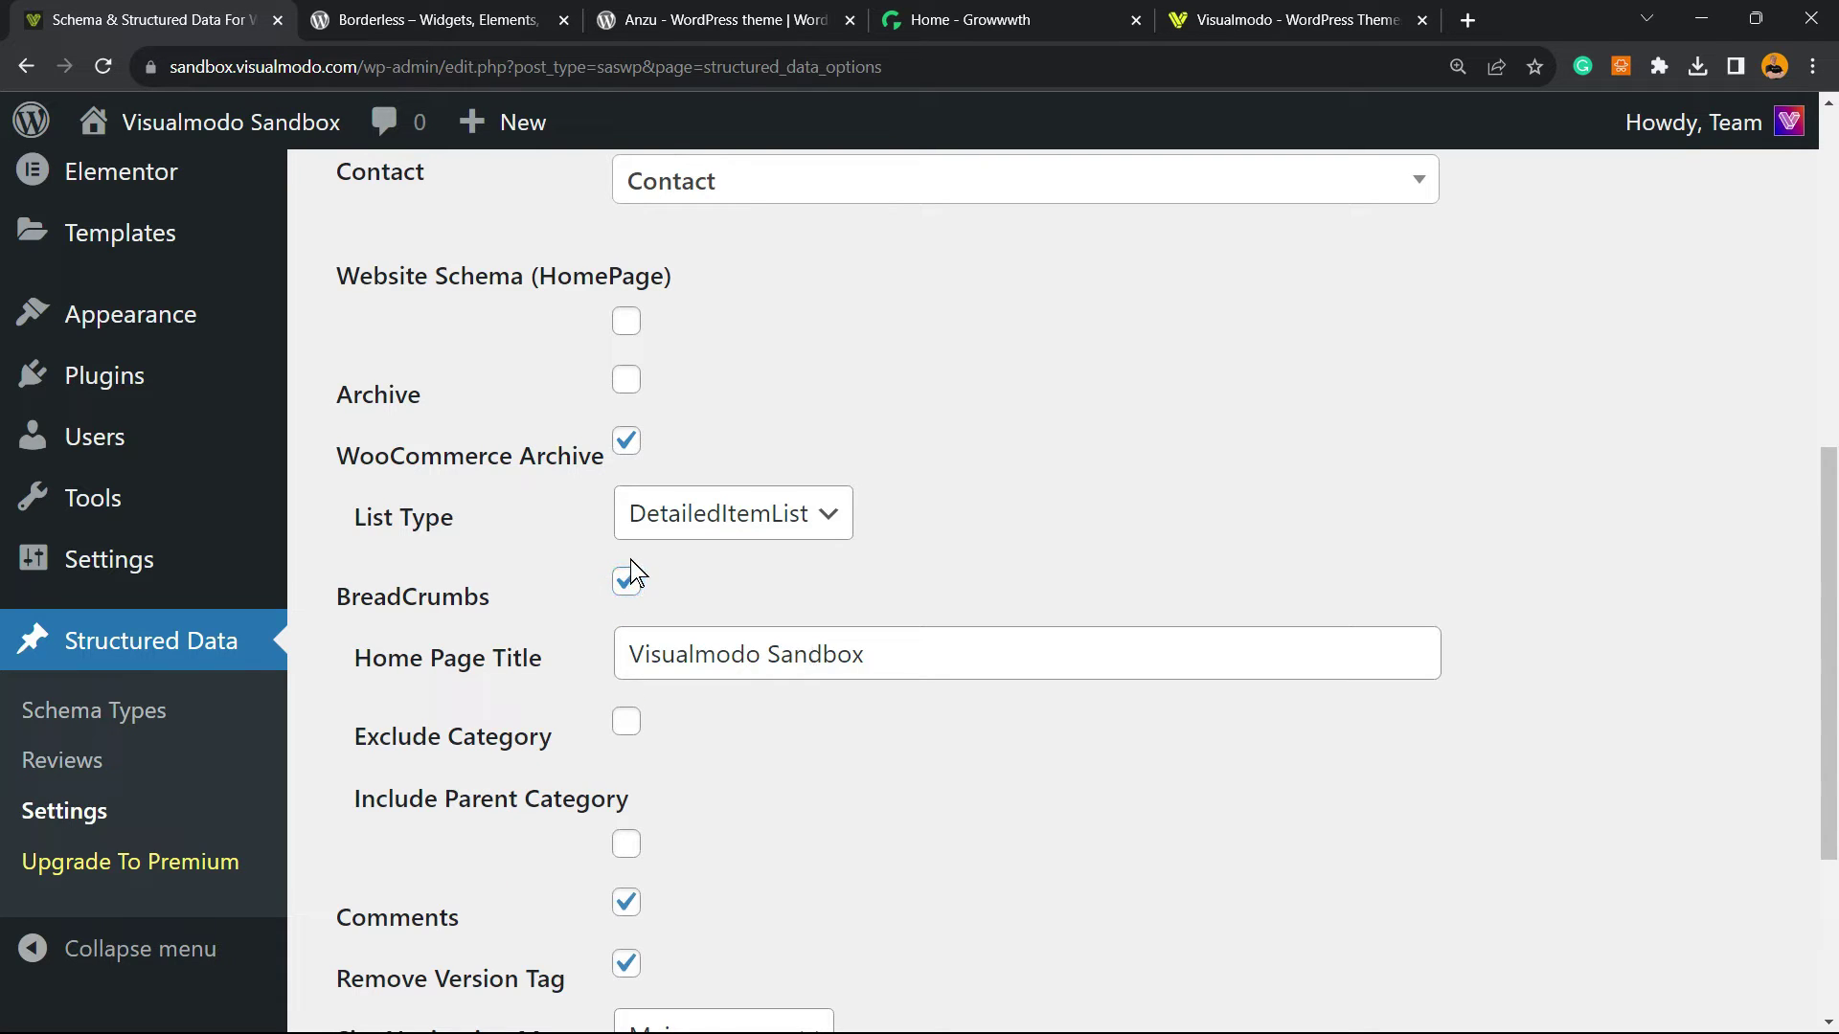
pyautogui.doubleClick(630, 565)
pyautogui.click(627, 581)
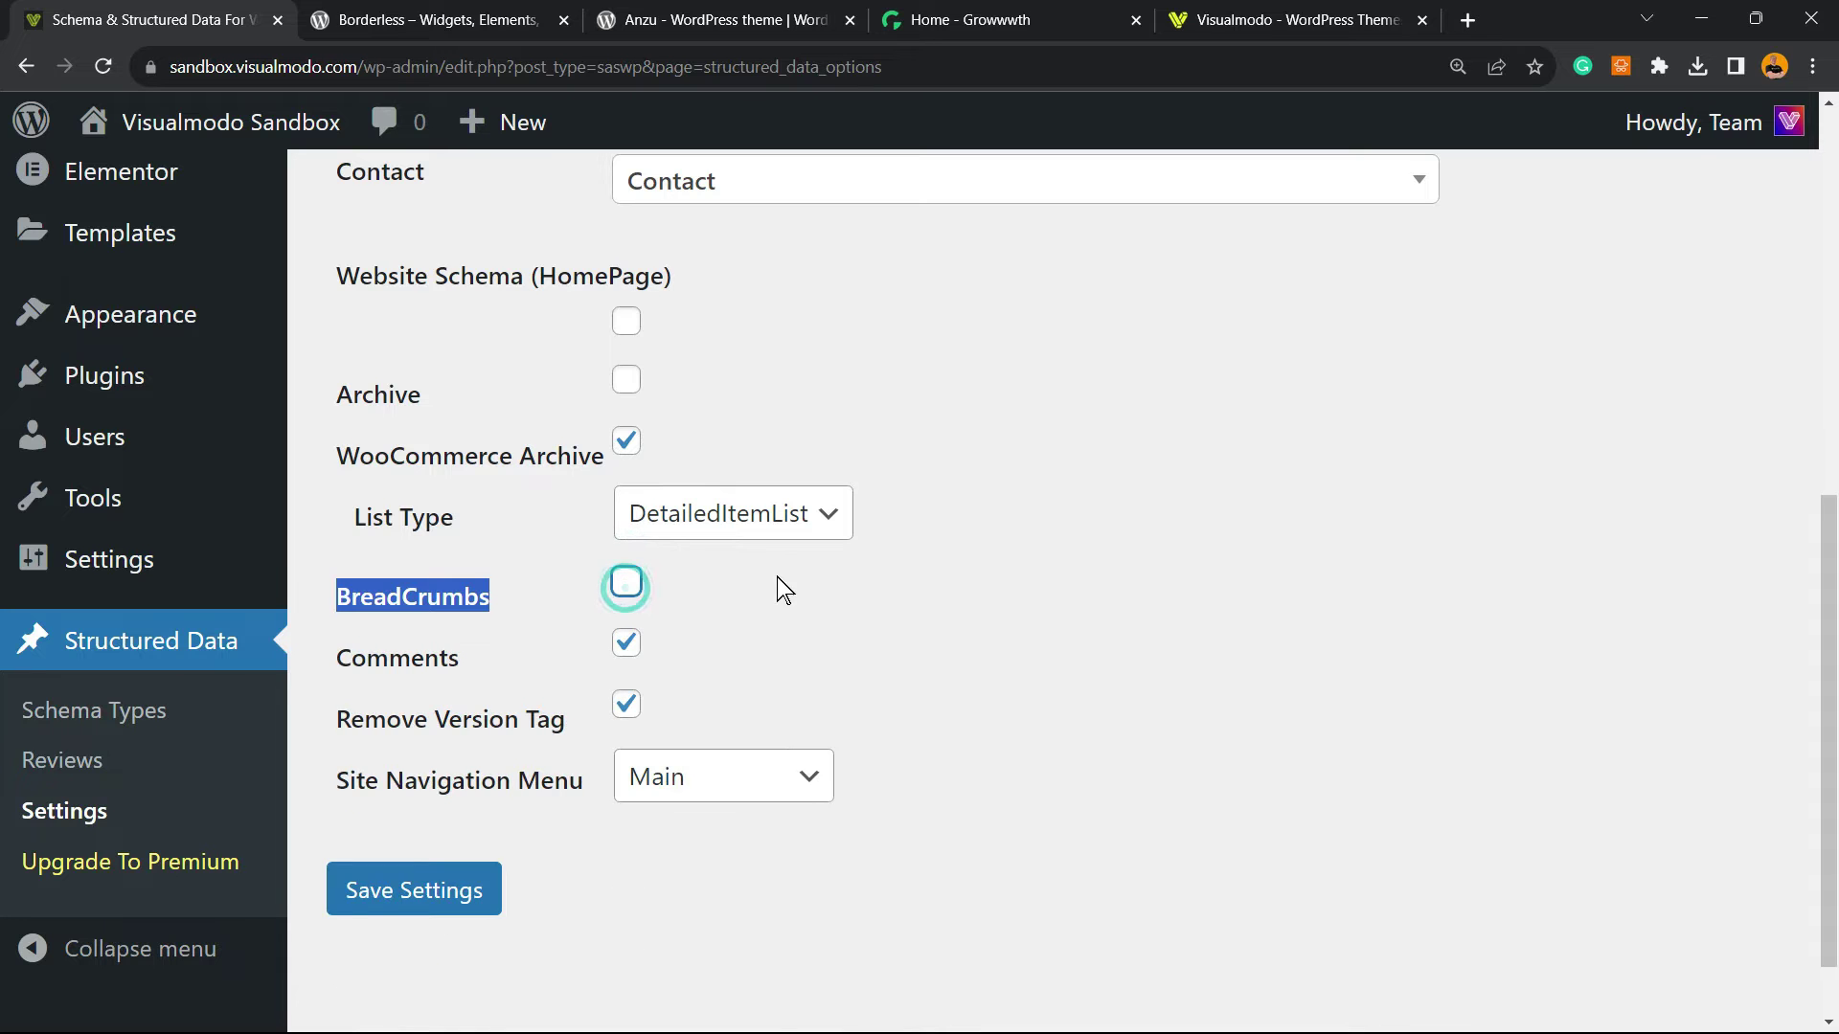
pyautogui.scroll(2, 707, 537)
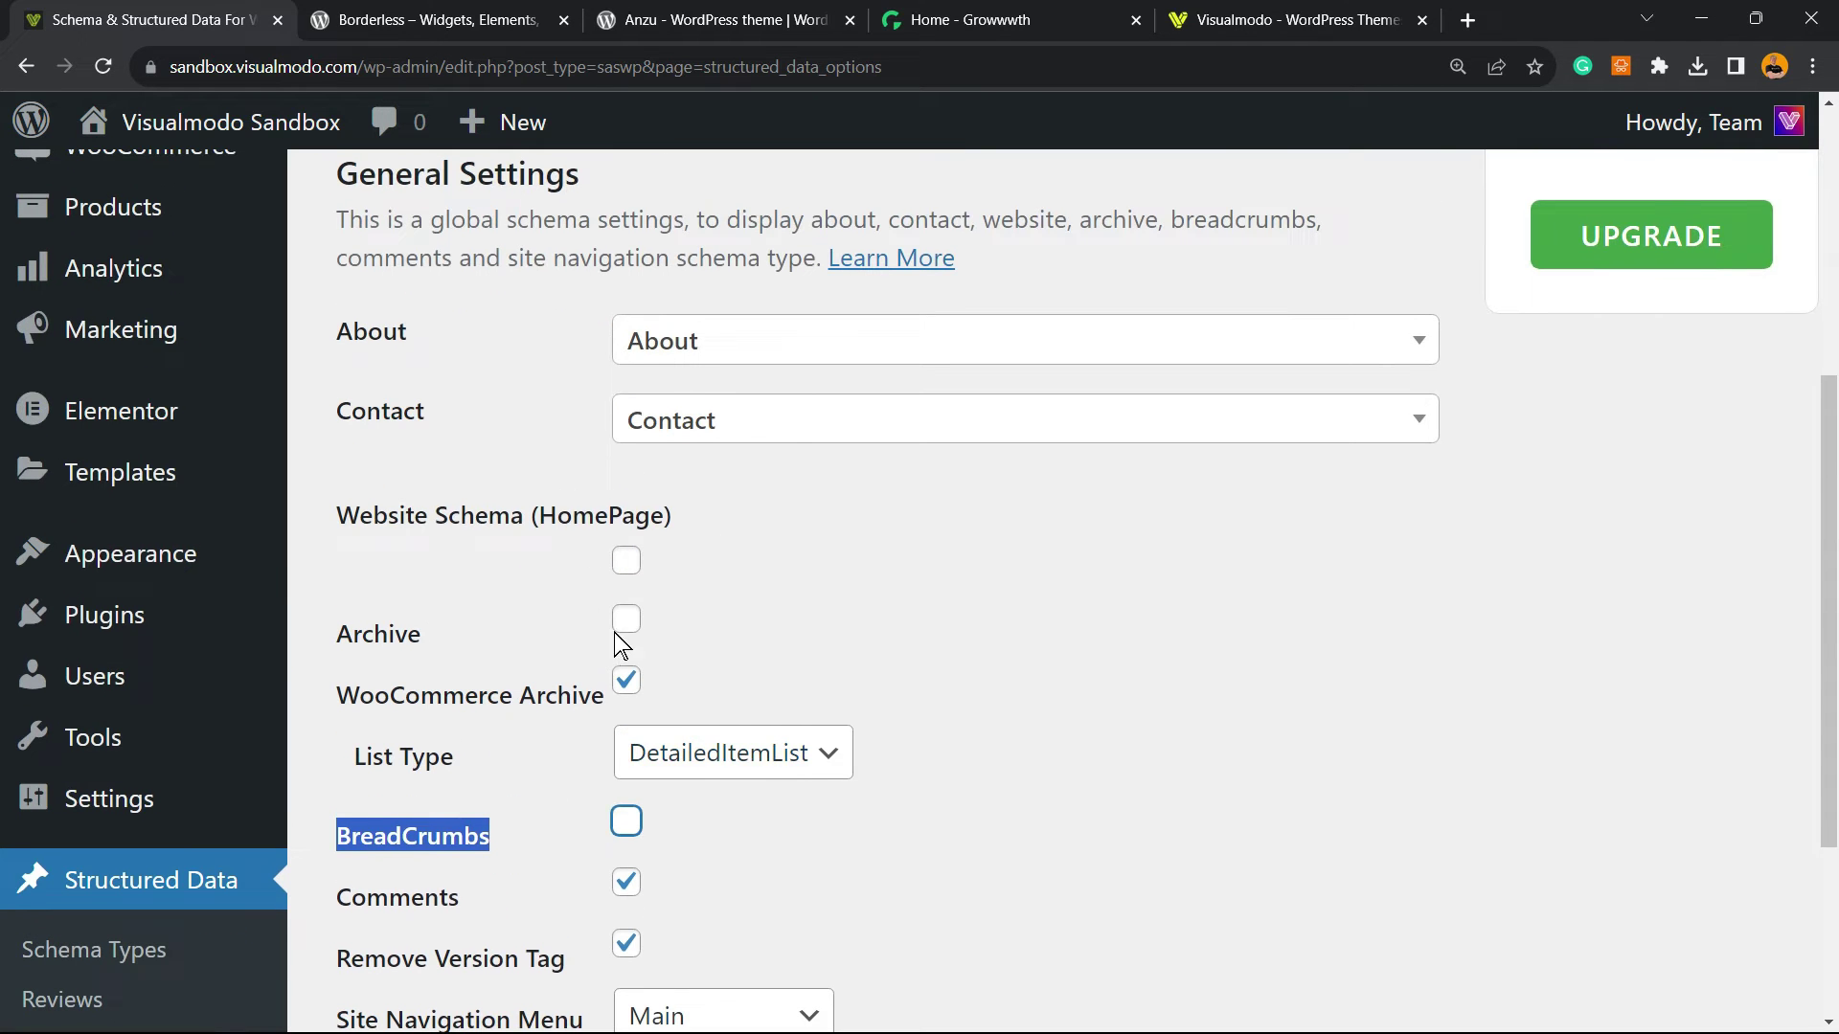
pyautogui.click(623, 625)
pyautogui.click(621, 608)
pyautogui.click(624, 561)
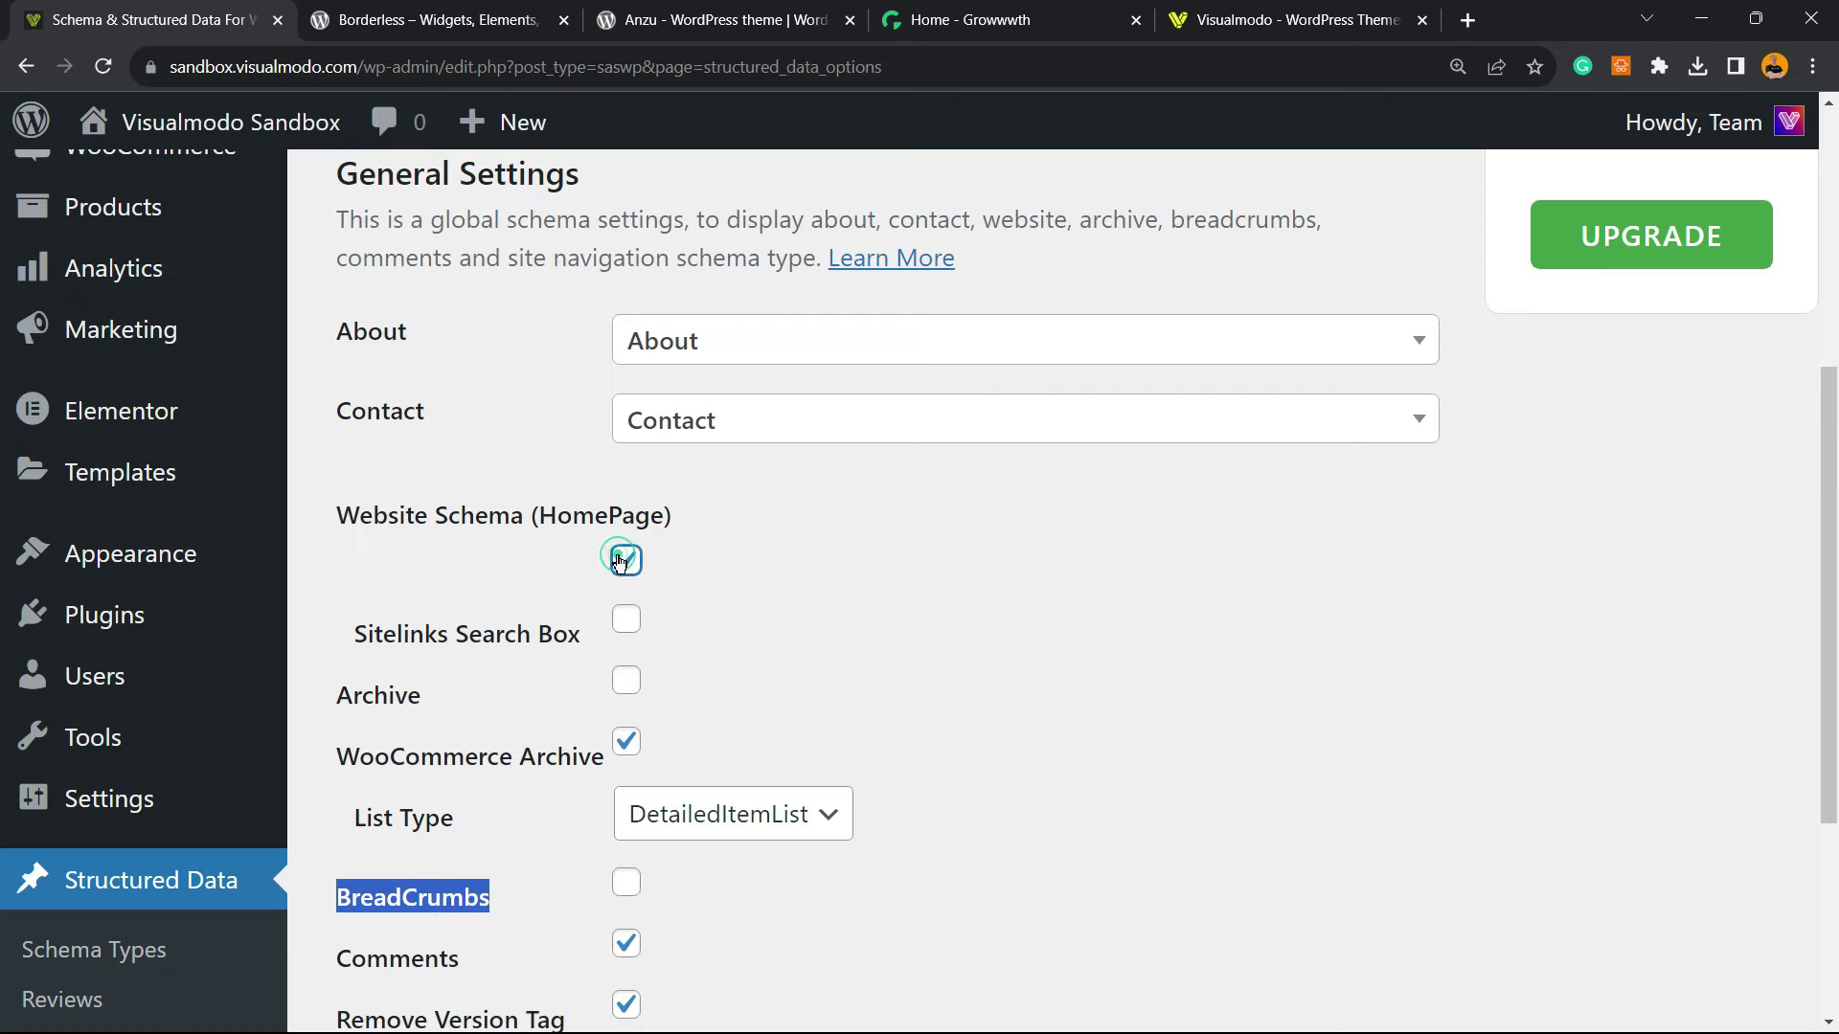
pyautogui.click(624, 561)
pyautogui.scroll(-3, 583, 575)
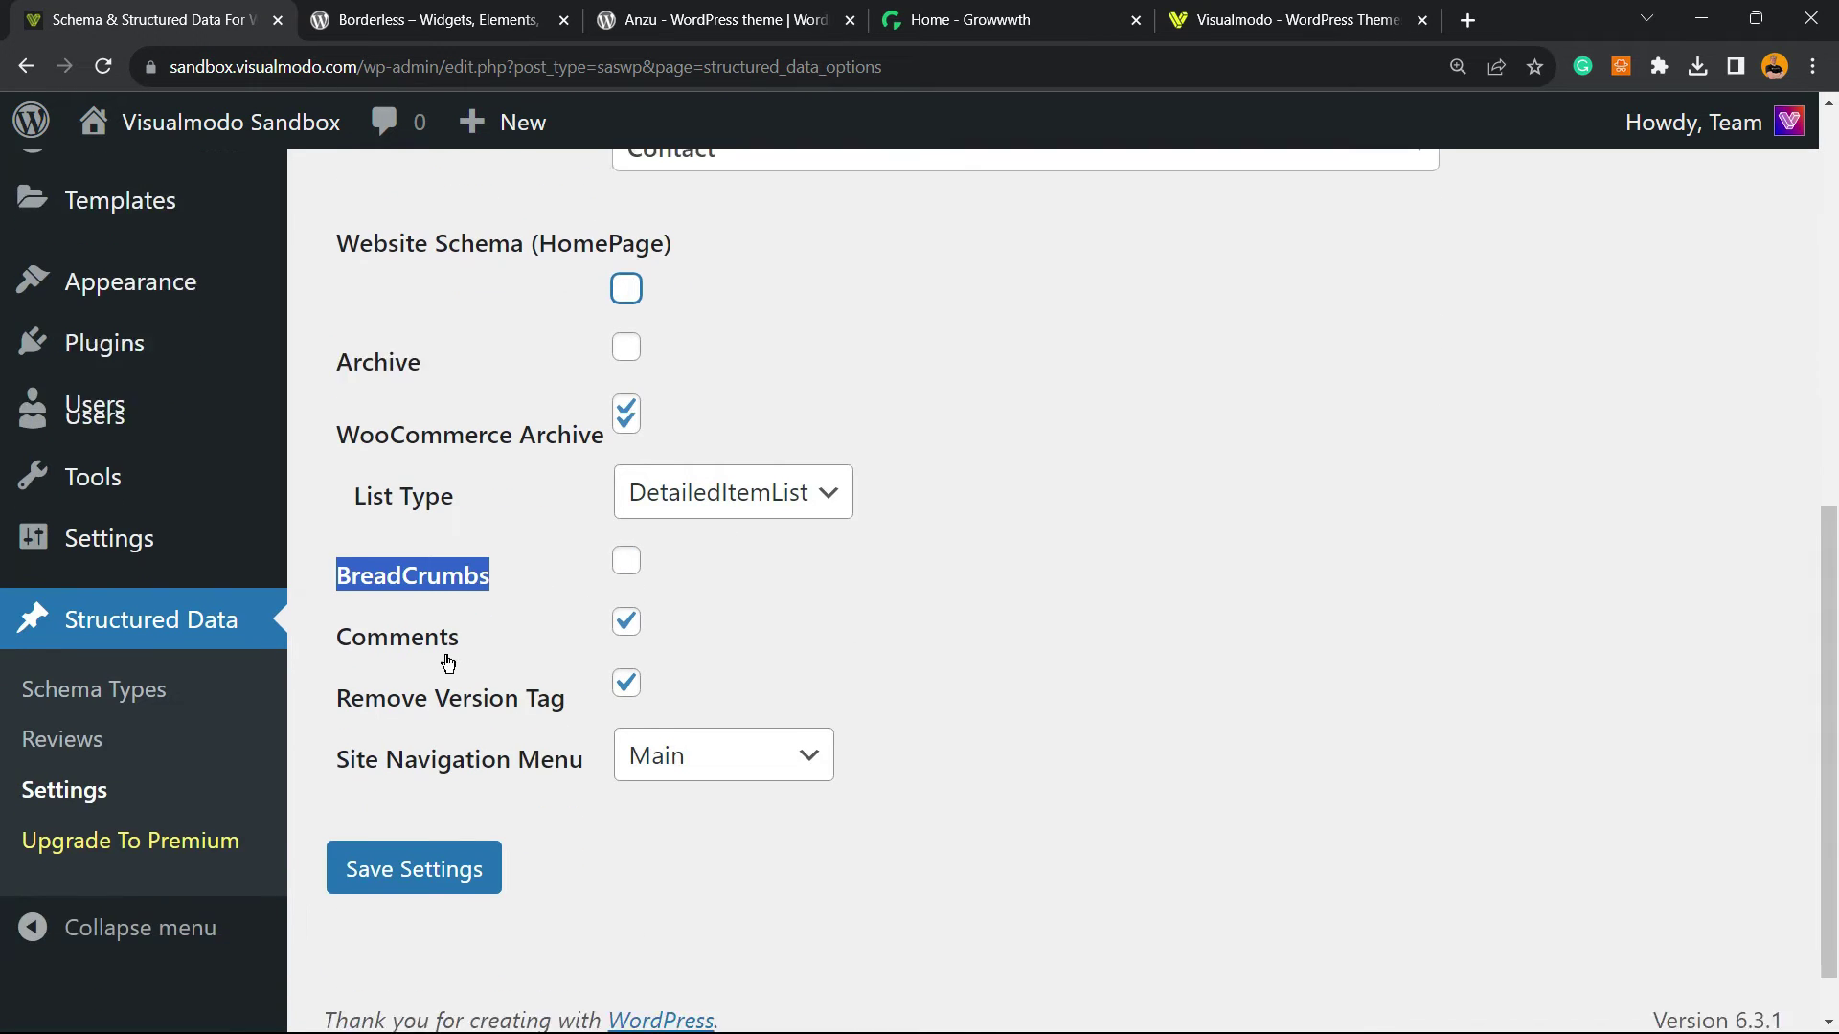
pyautogui.click(397, 800)
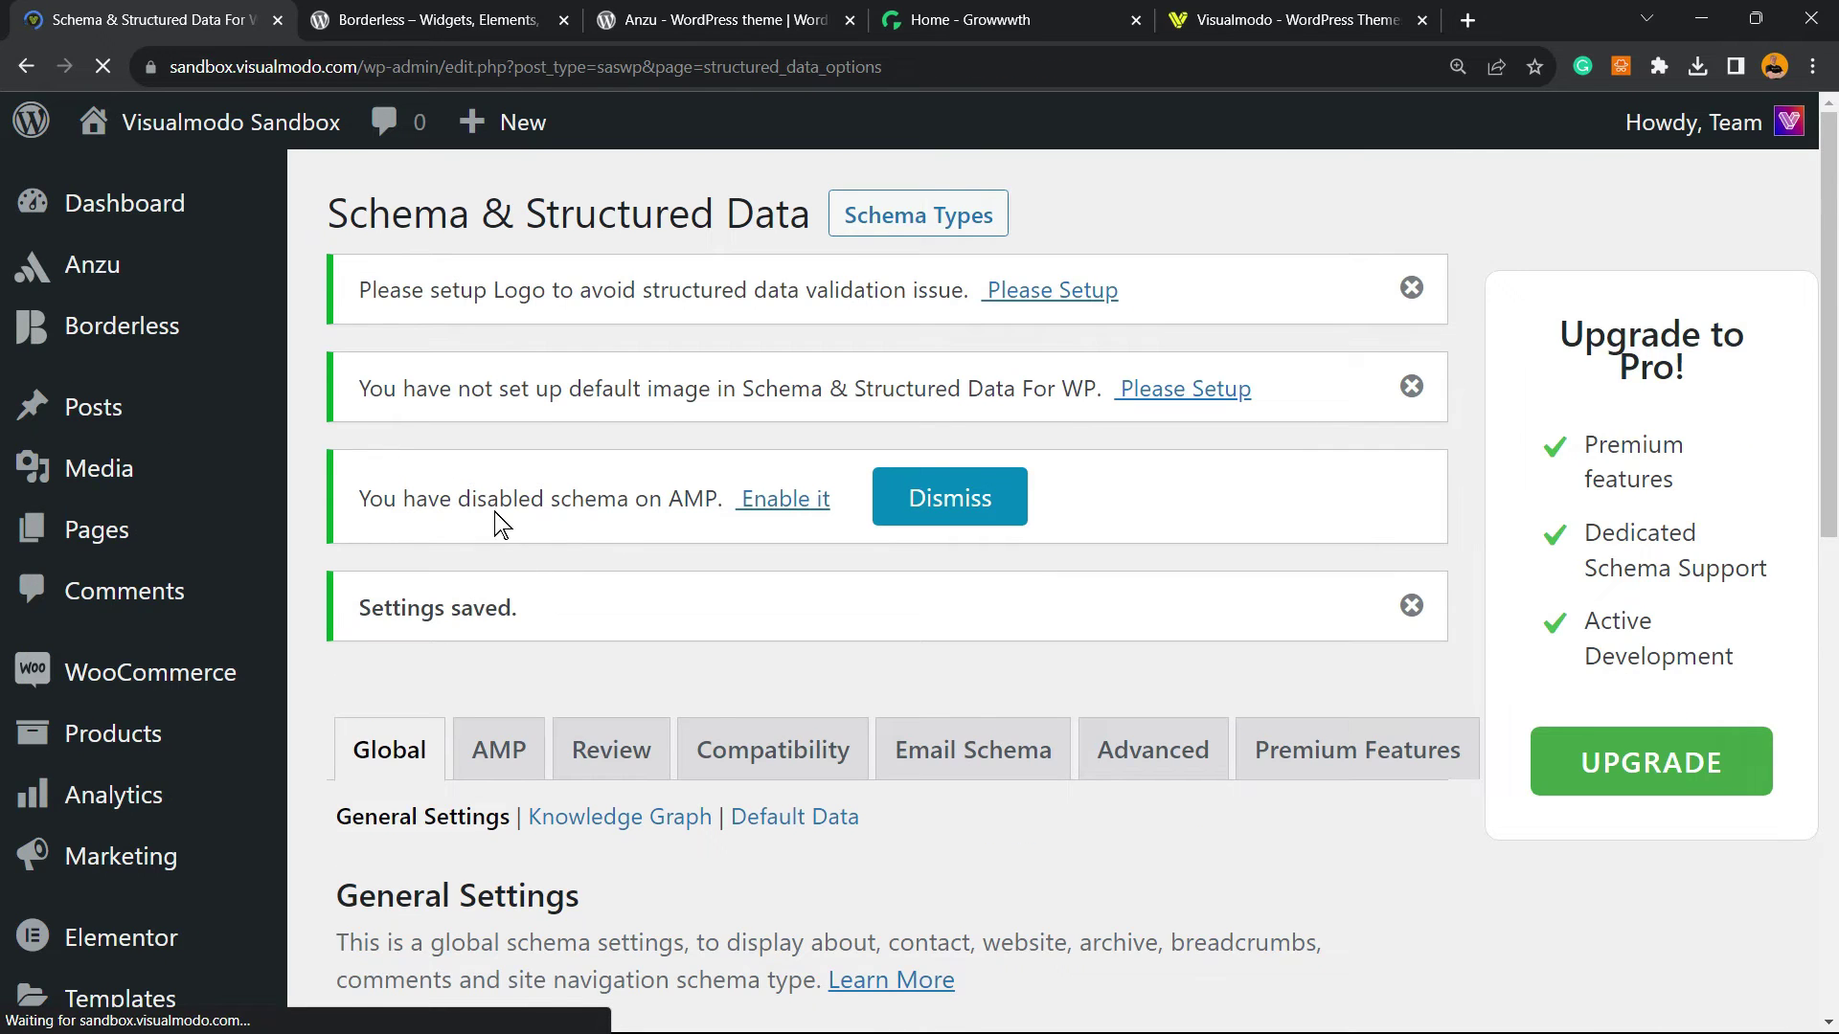
# Step: Switch to the AMP settings and try enabling schema on AMP pages
pyautogui.scroll(-2, 497, 526)
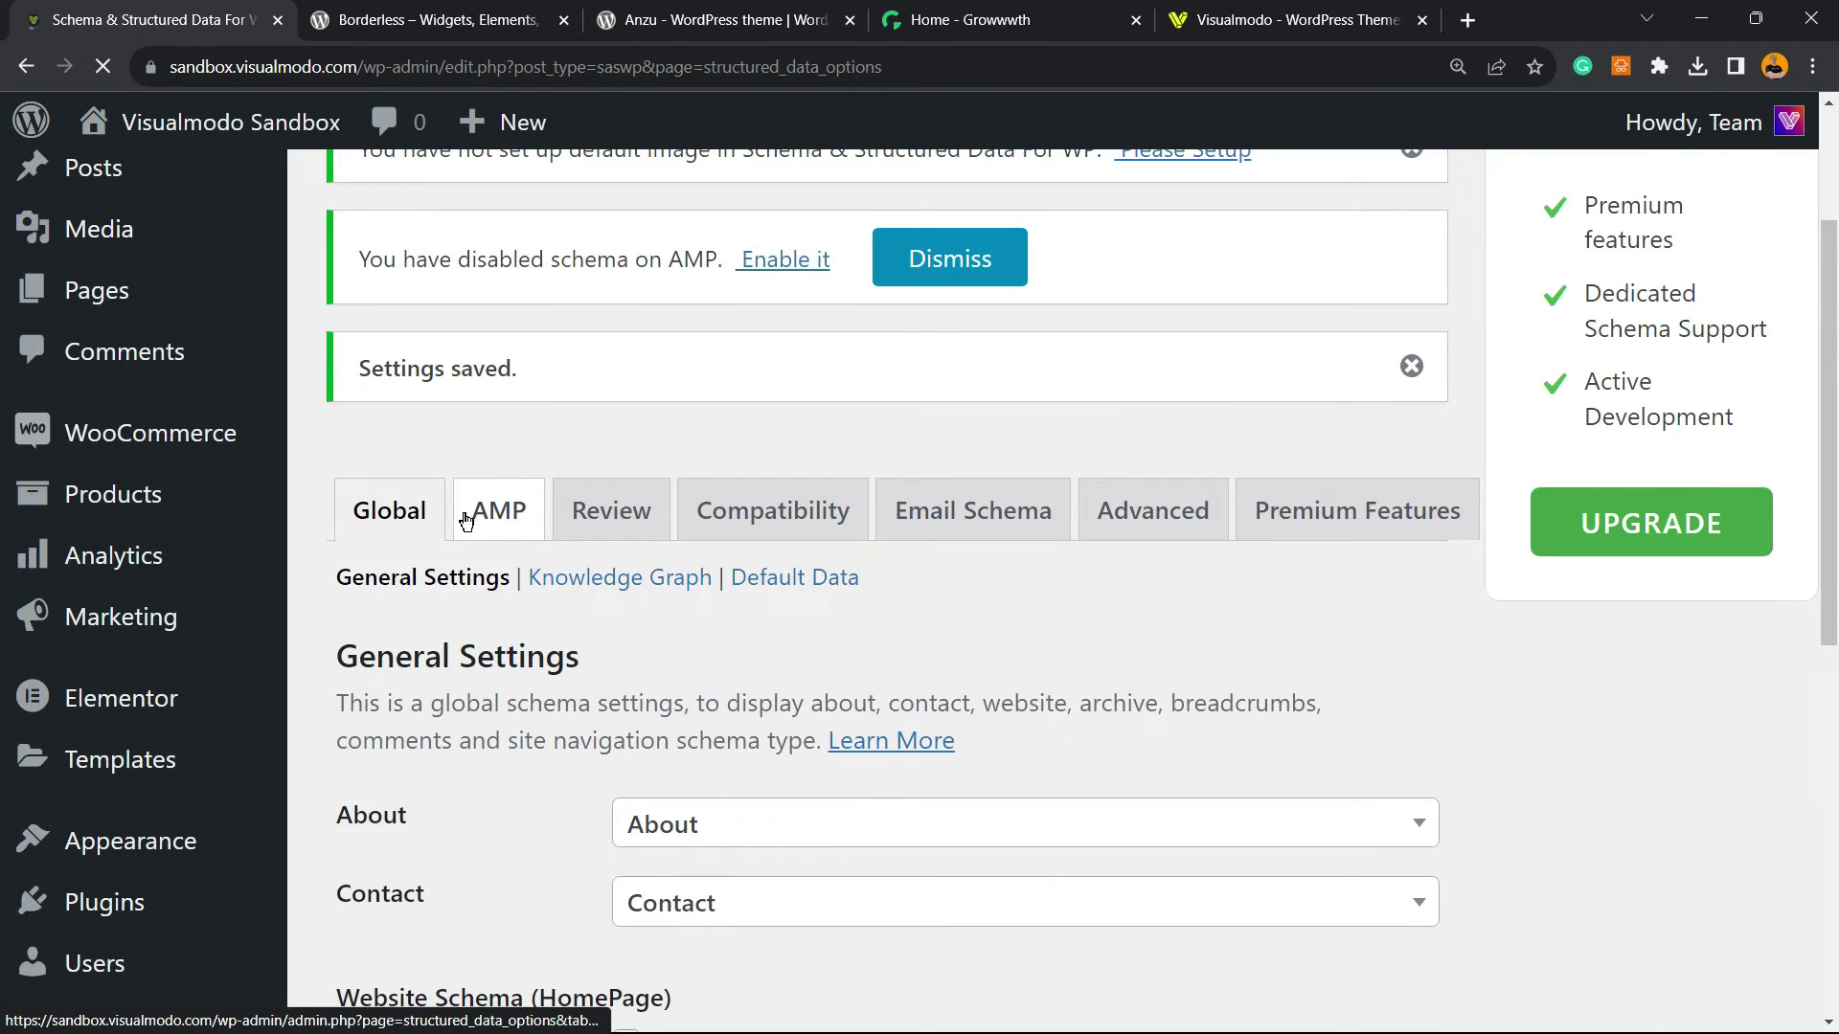
pyautogui.click(505, 528)
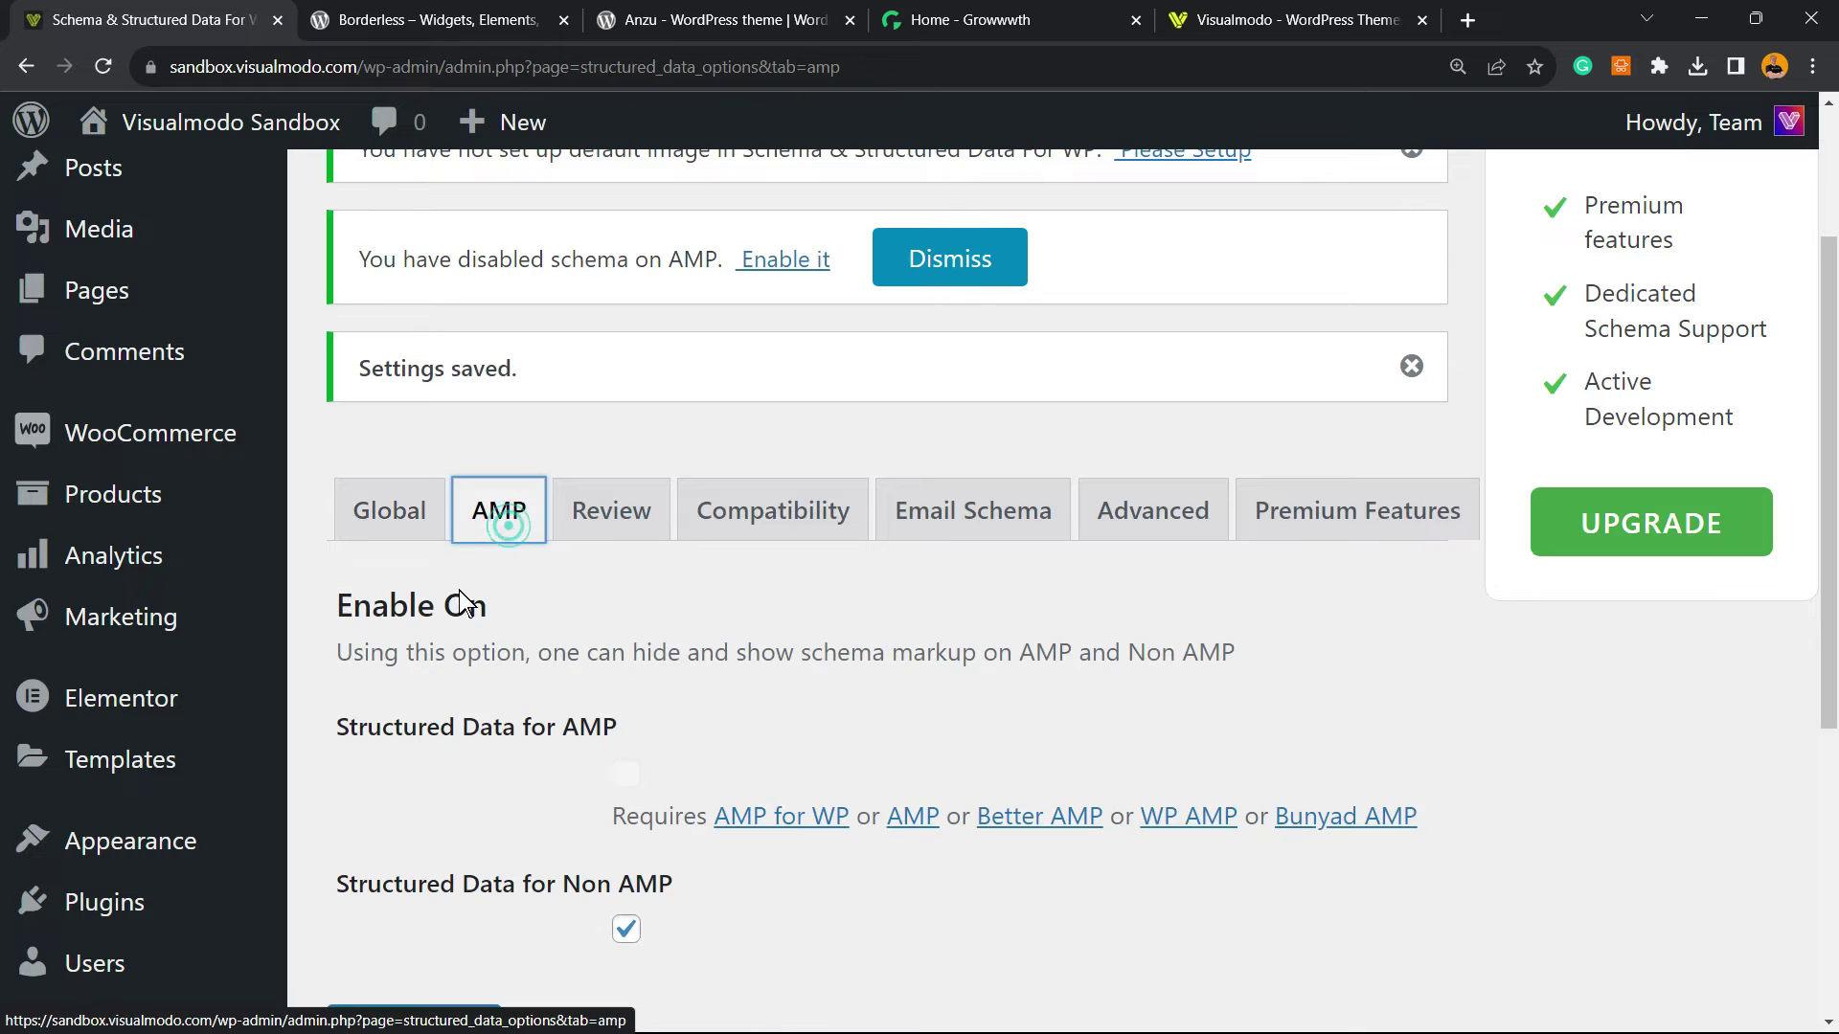
pyautogui.scroll(-2, 520, 623)
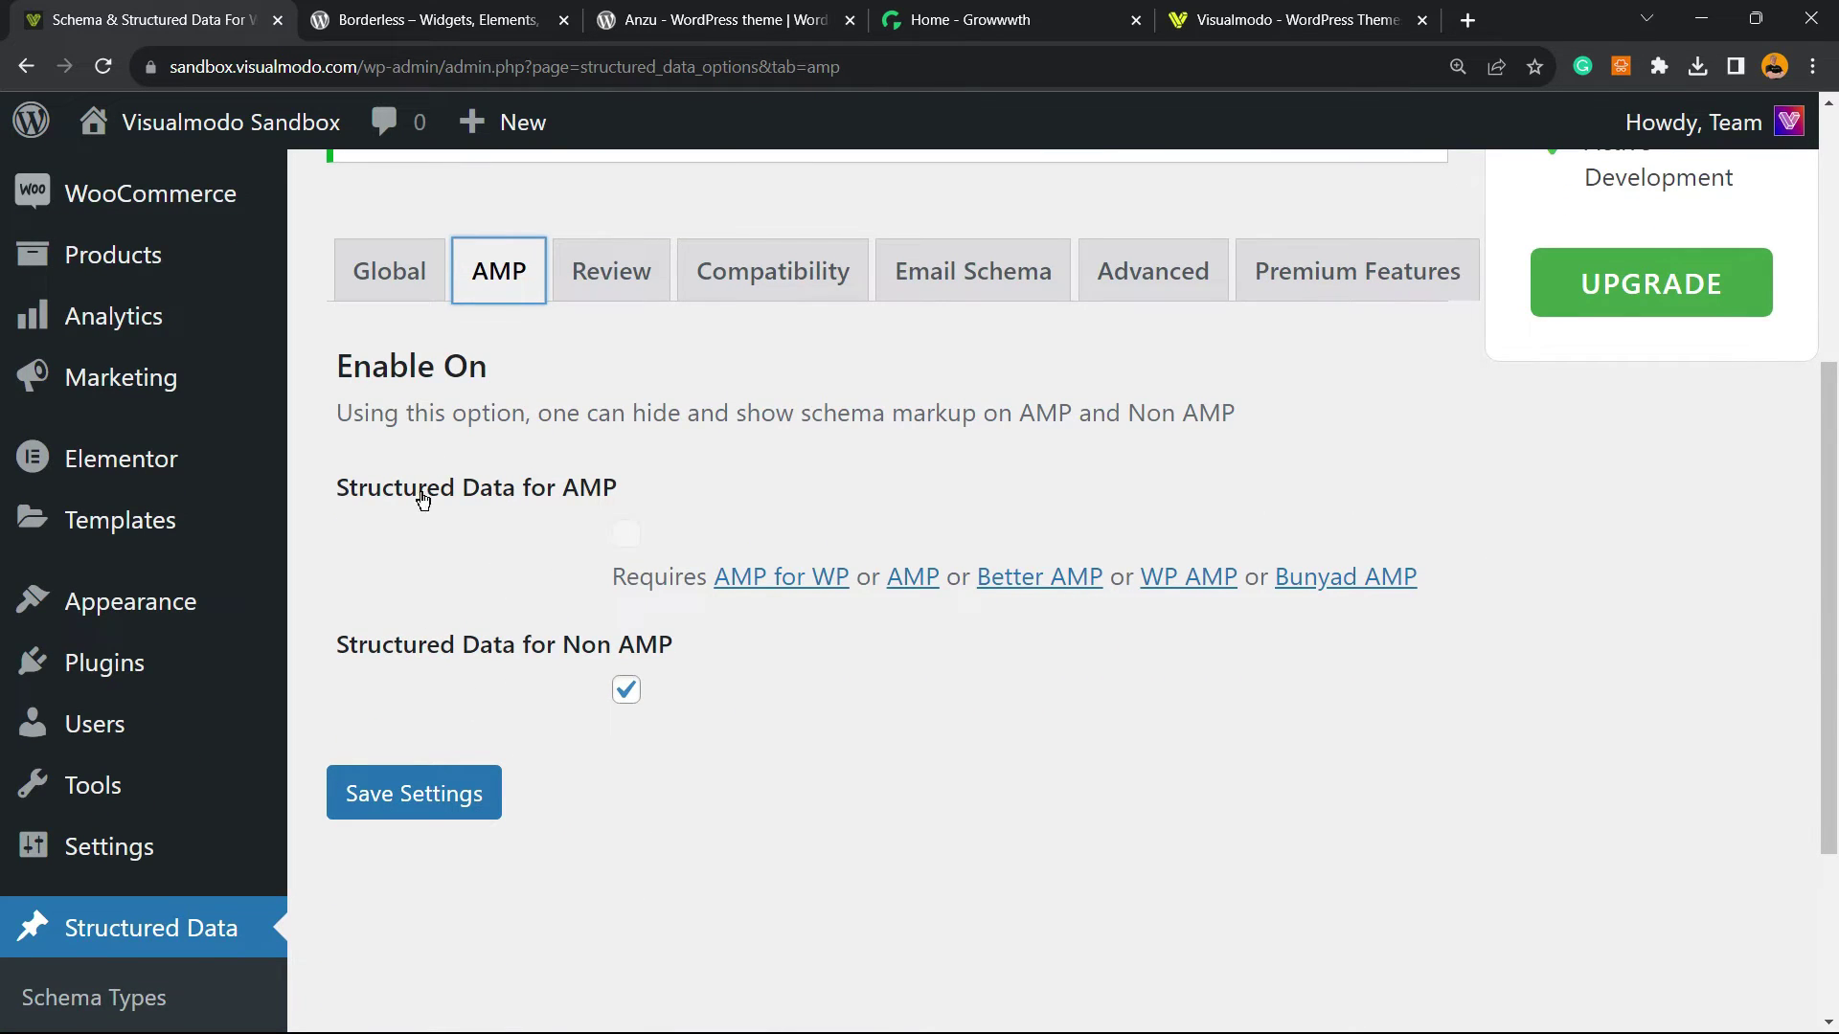
pyautogui.scroll(2, 575, 431)
pyautogui.scroll(2, 474, 536)
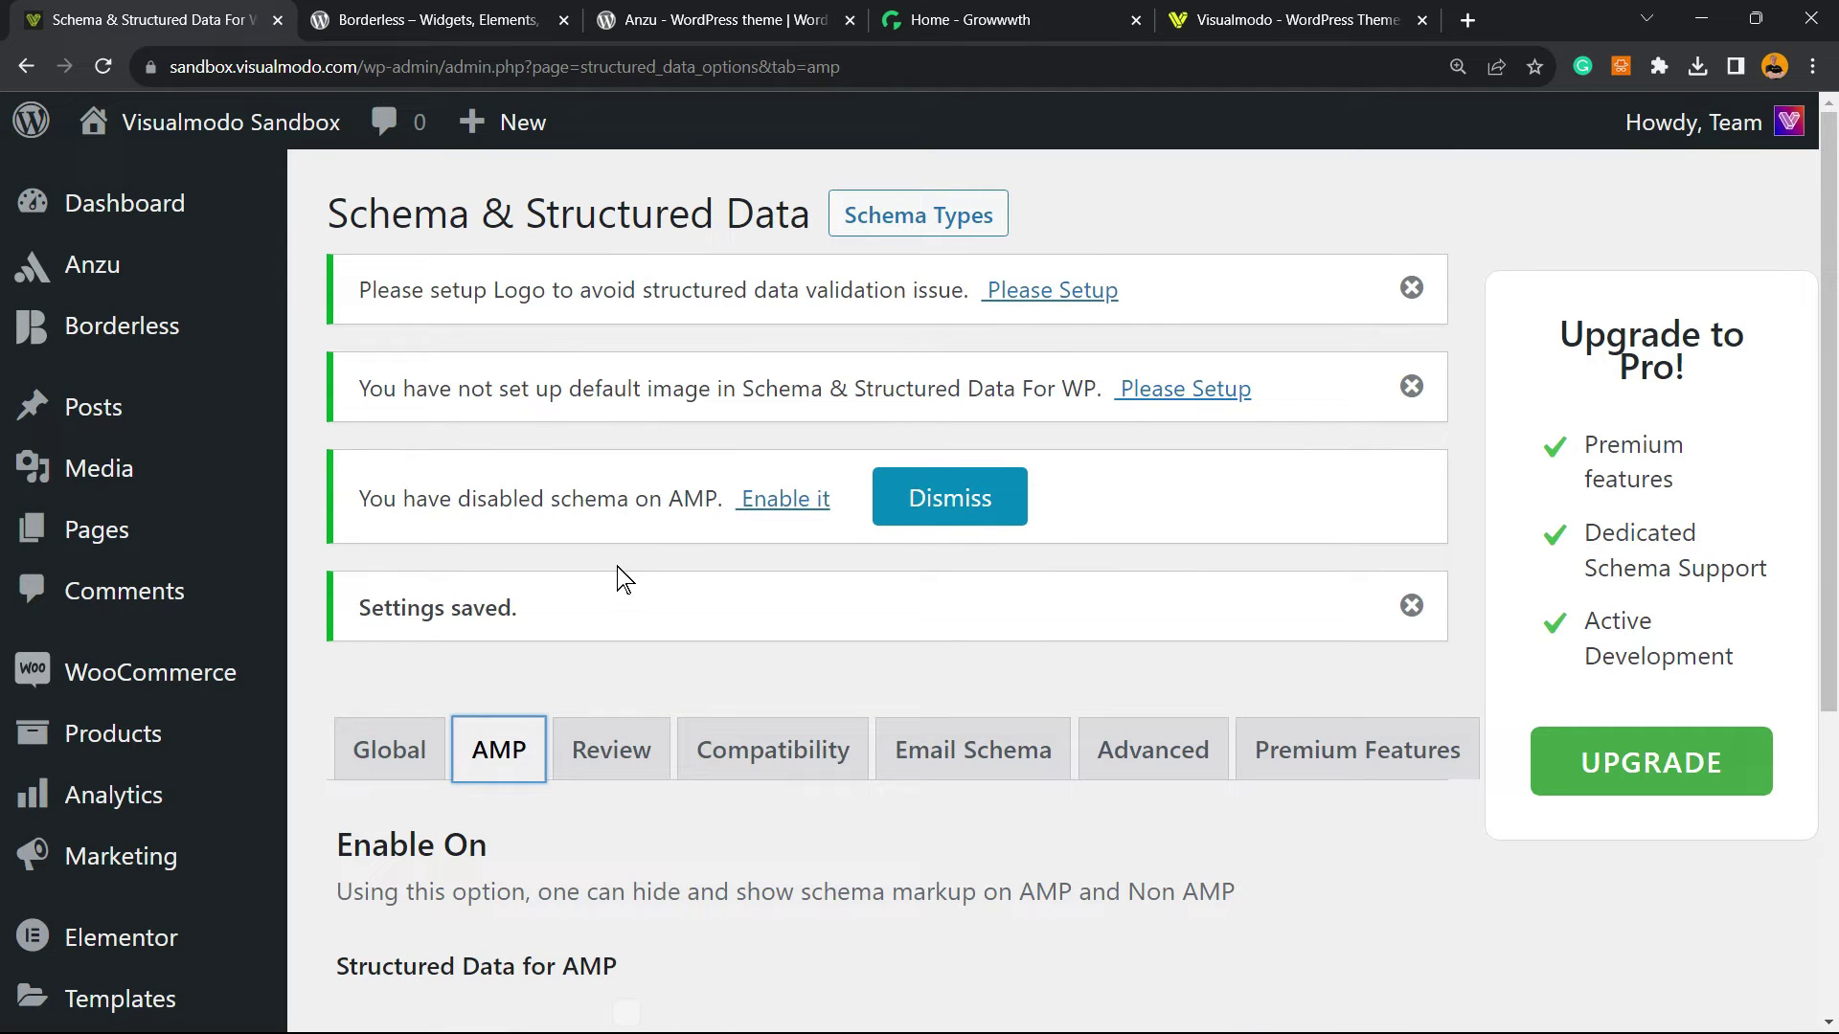
pyautogui.scroll(-5, 767, 508)
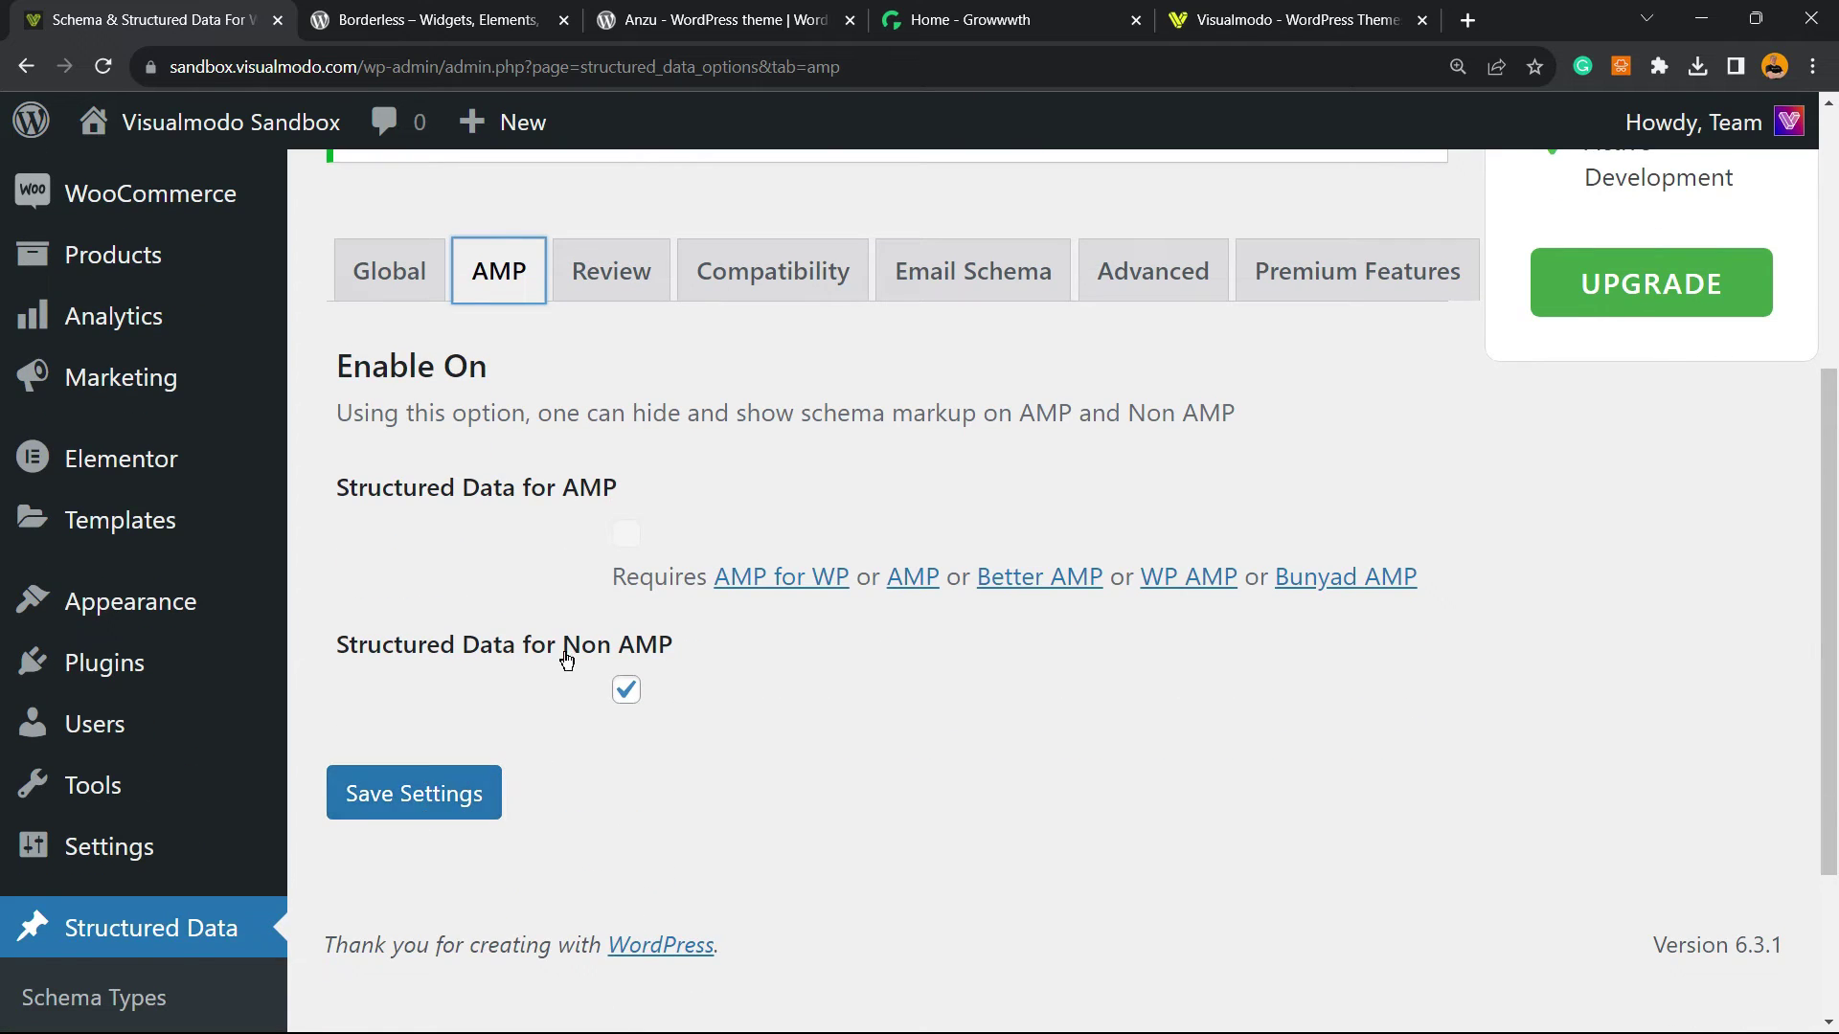
pyautogui.scroll(5, 622, 603)
pyautogui.click(769, 505)
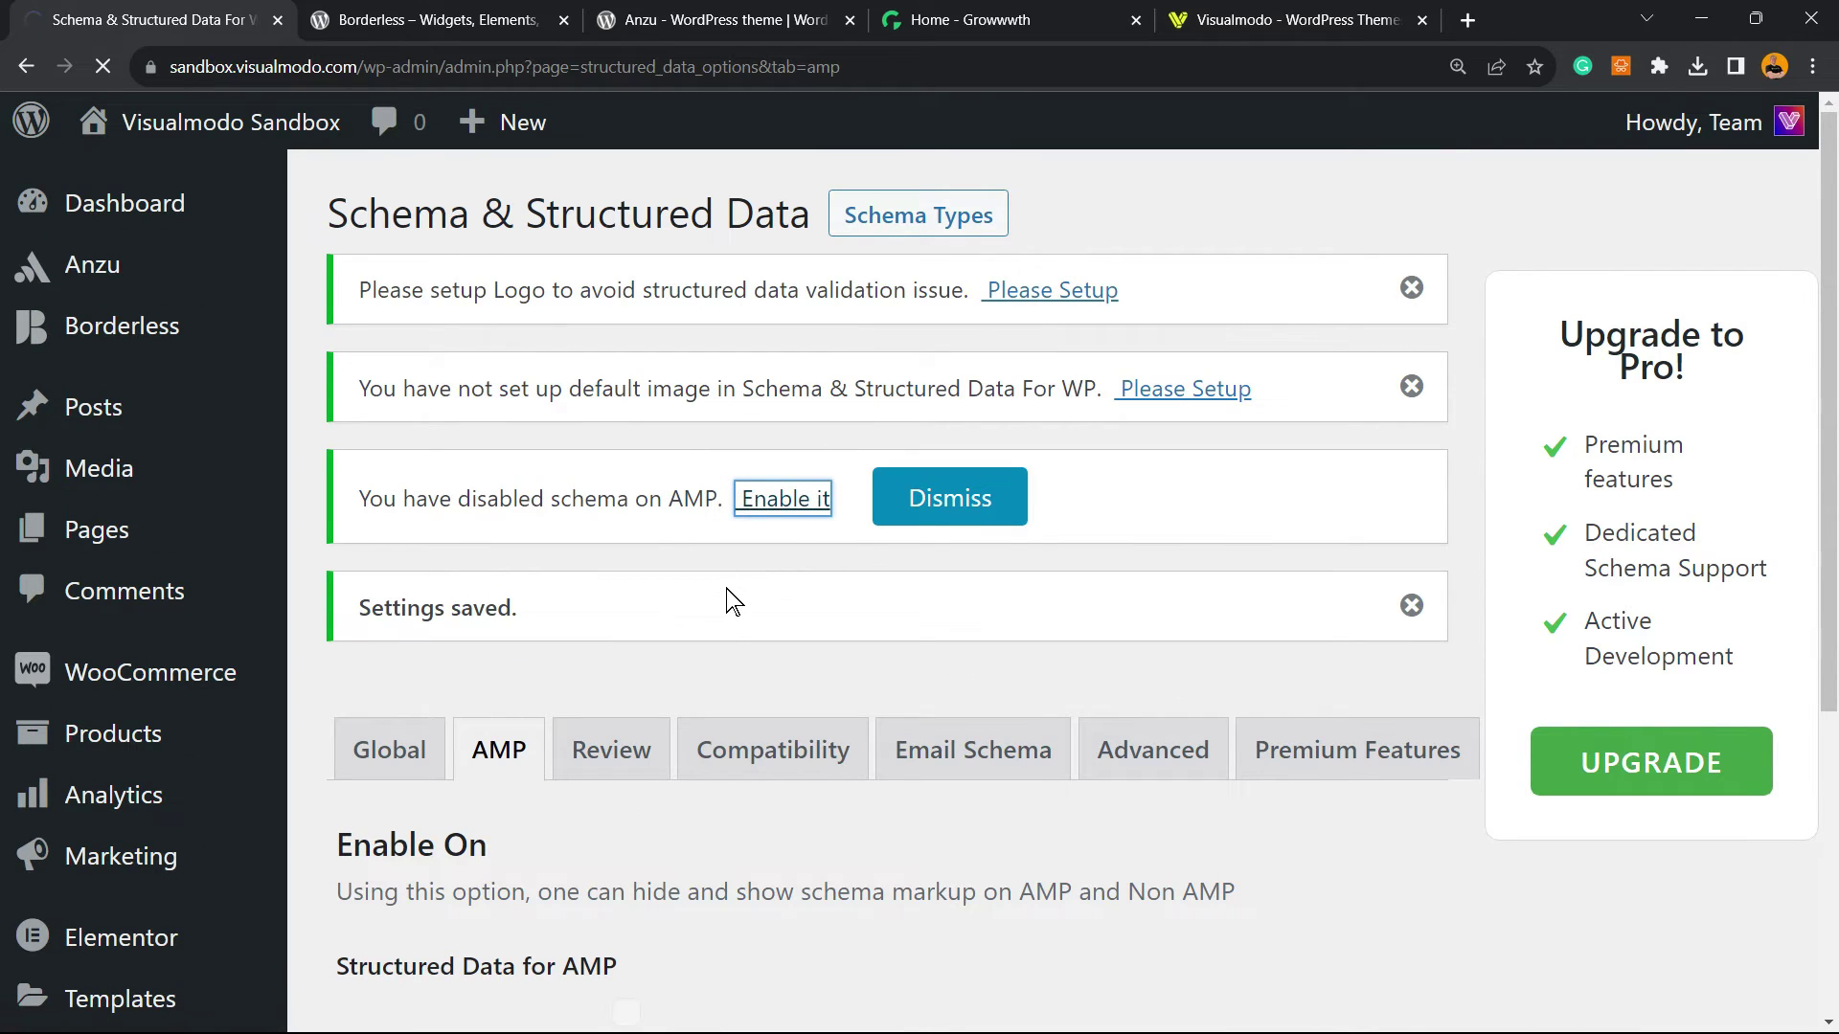
# Step: Read the AMP description explaining that structured data stays enabled only on Non AMP pages
pyautogui.scroll(-2, 575, 613)
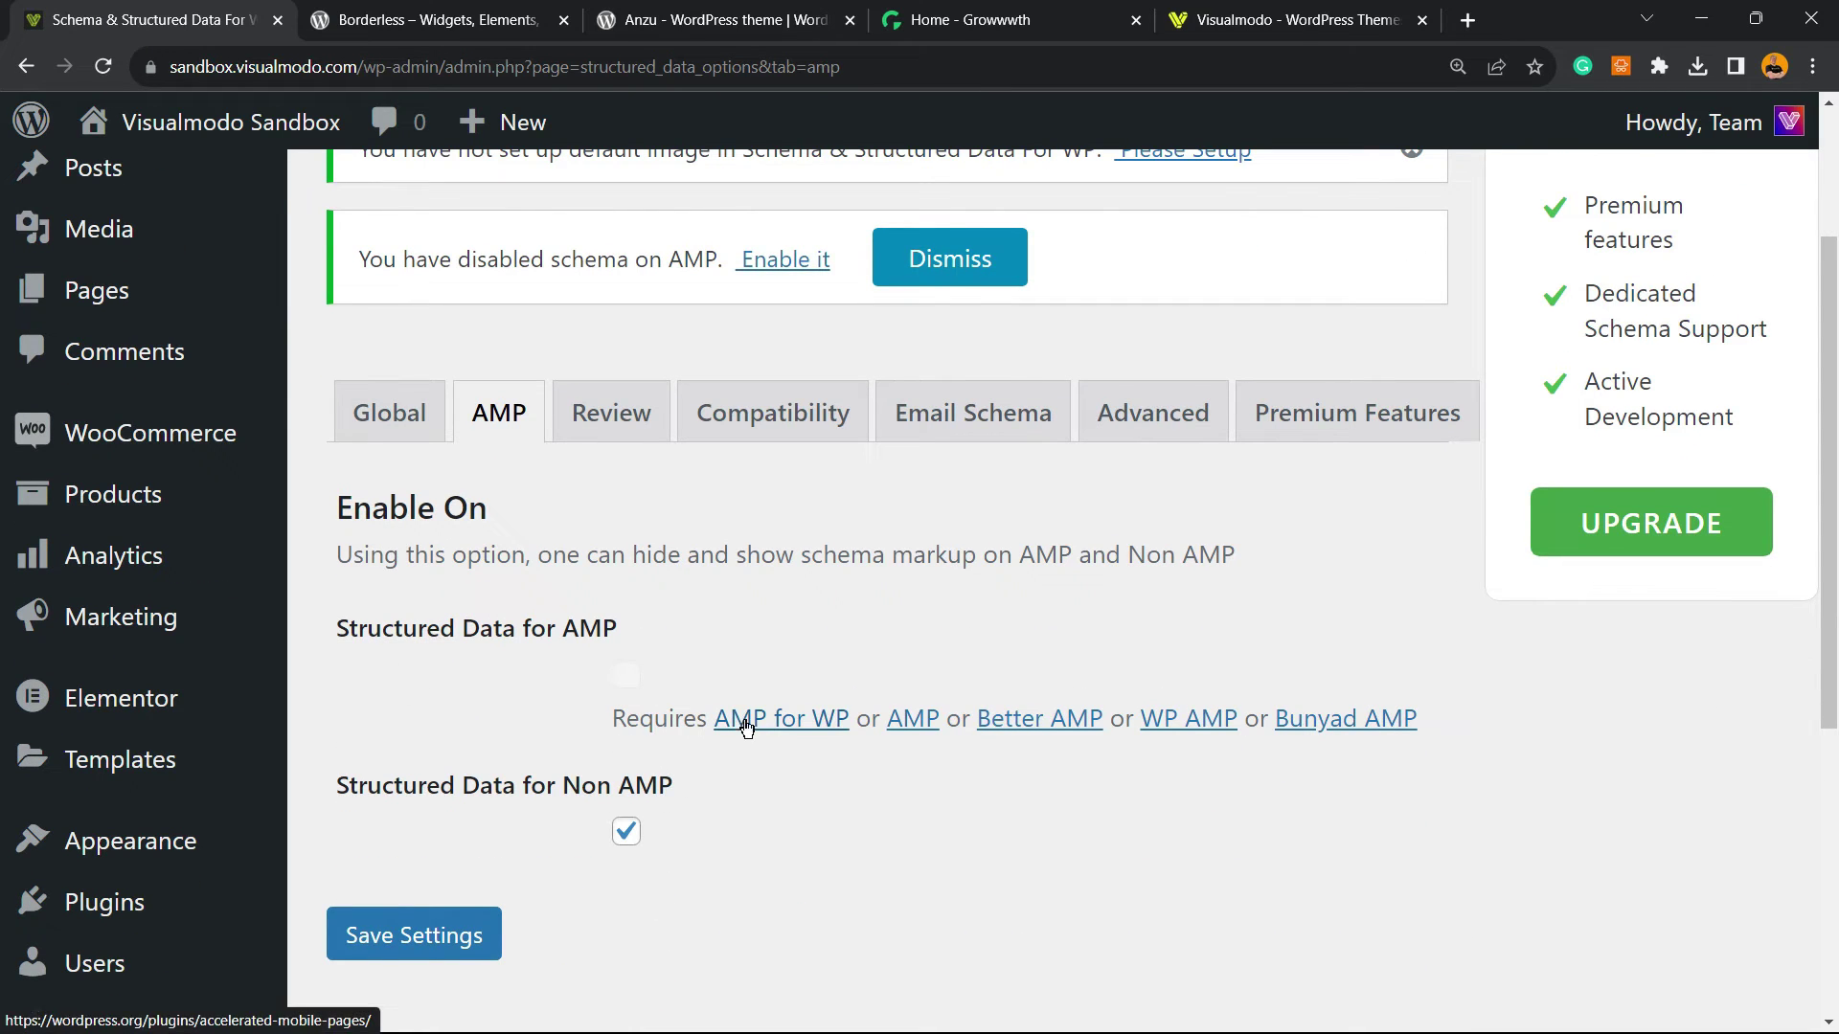
pyautogui.tripleClick(389, 553)
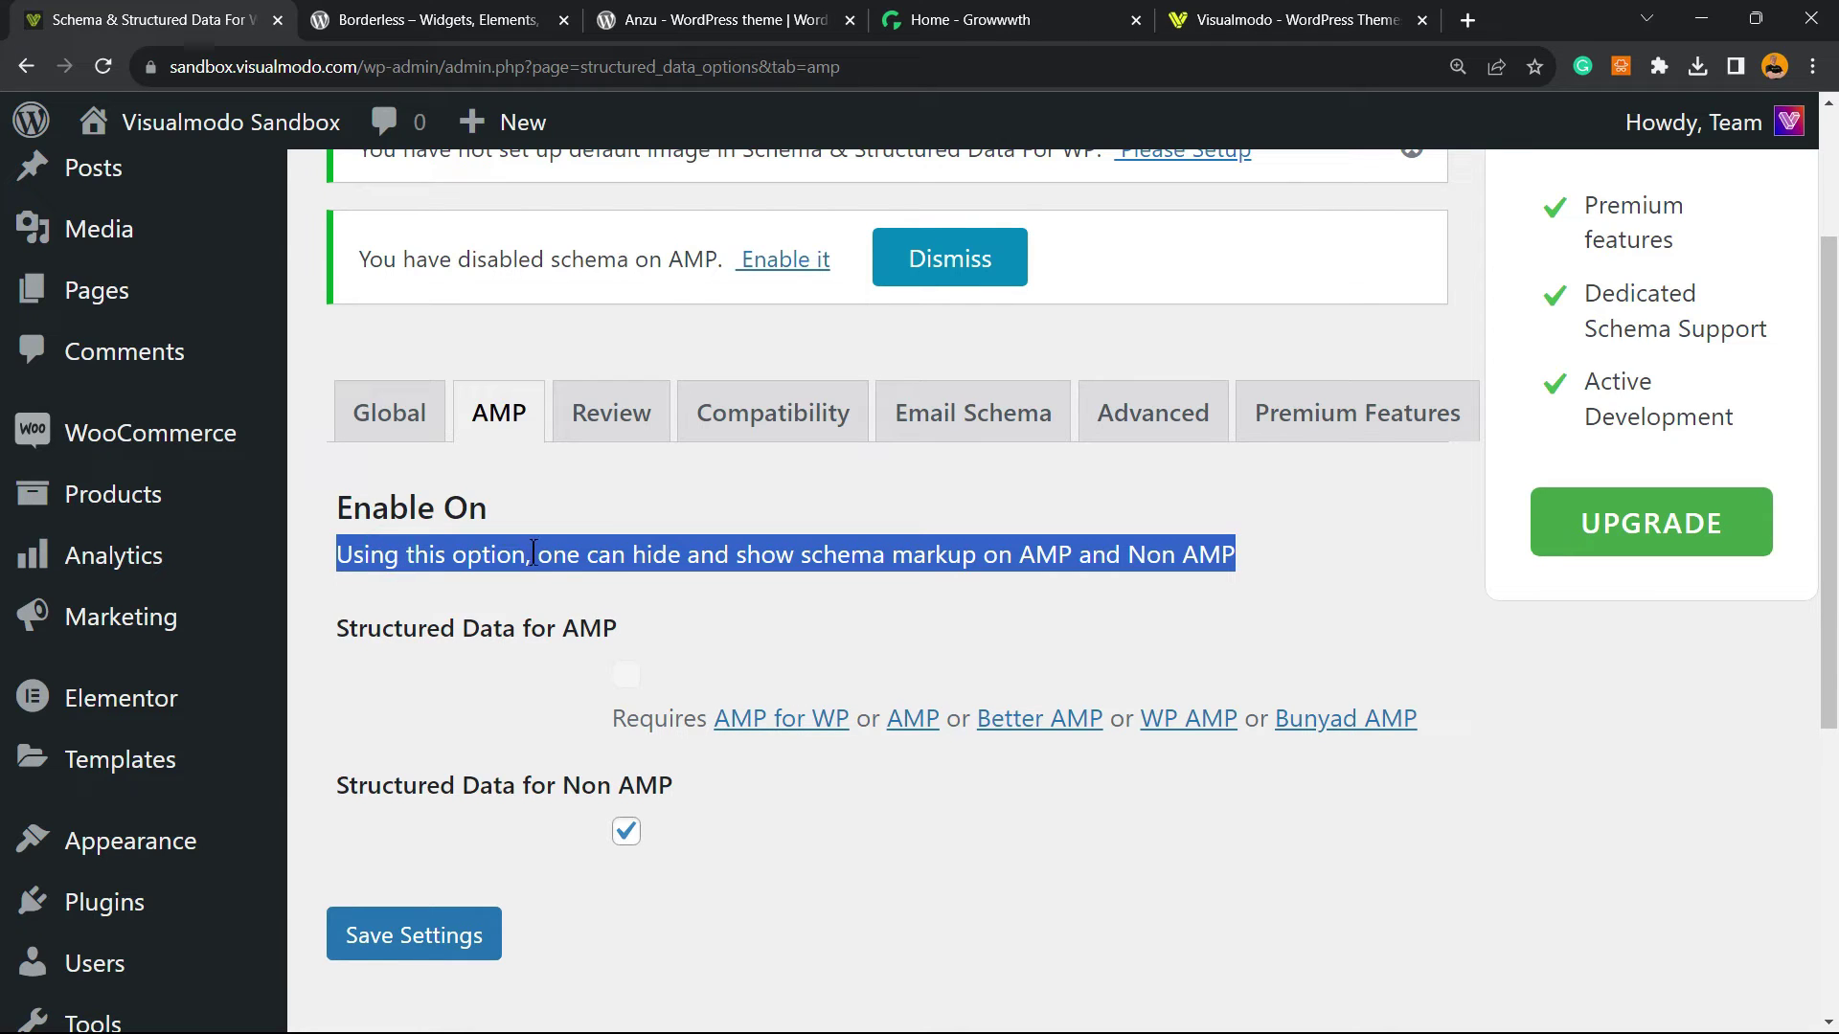
pyautogui.tripleClick(577, 552)
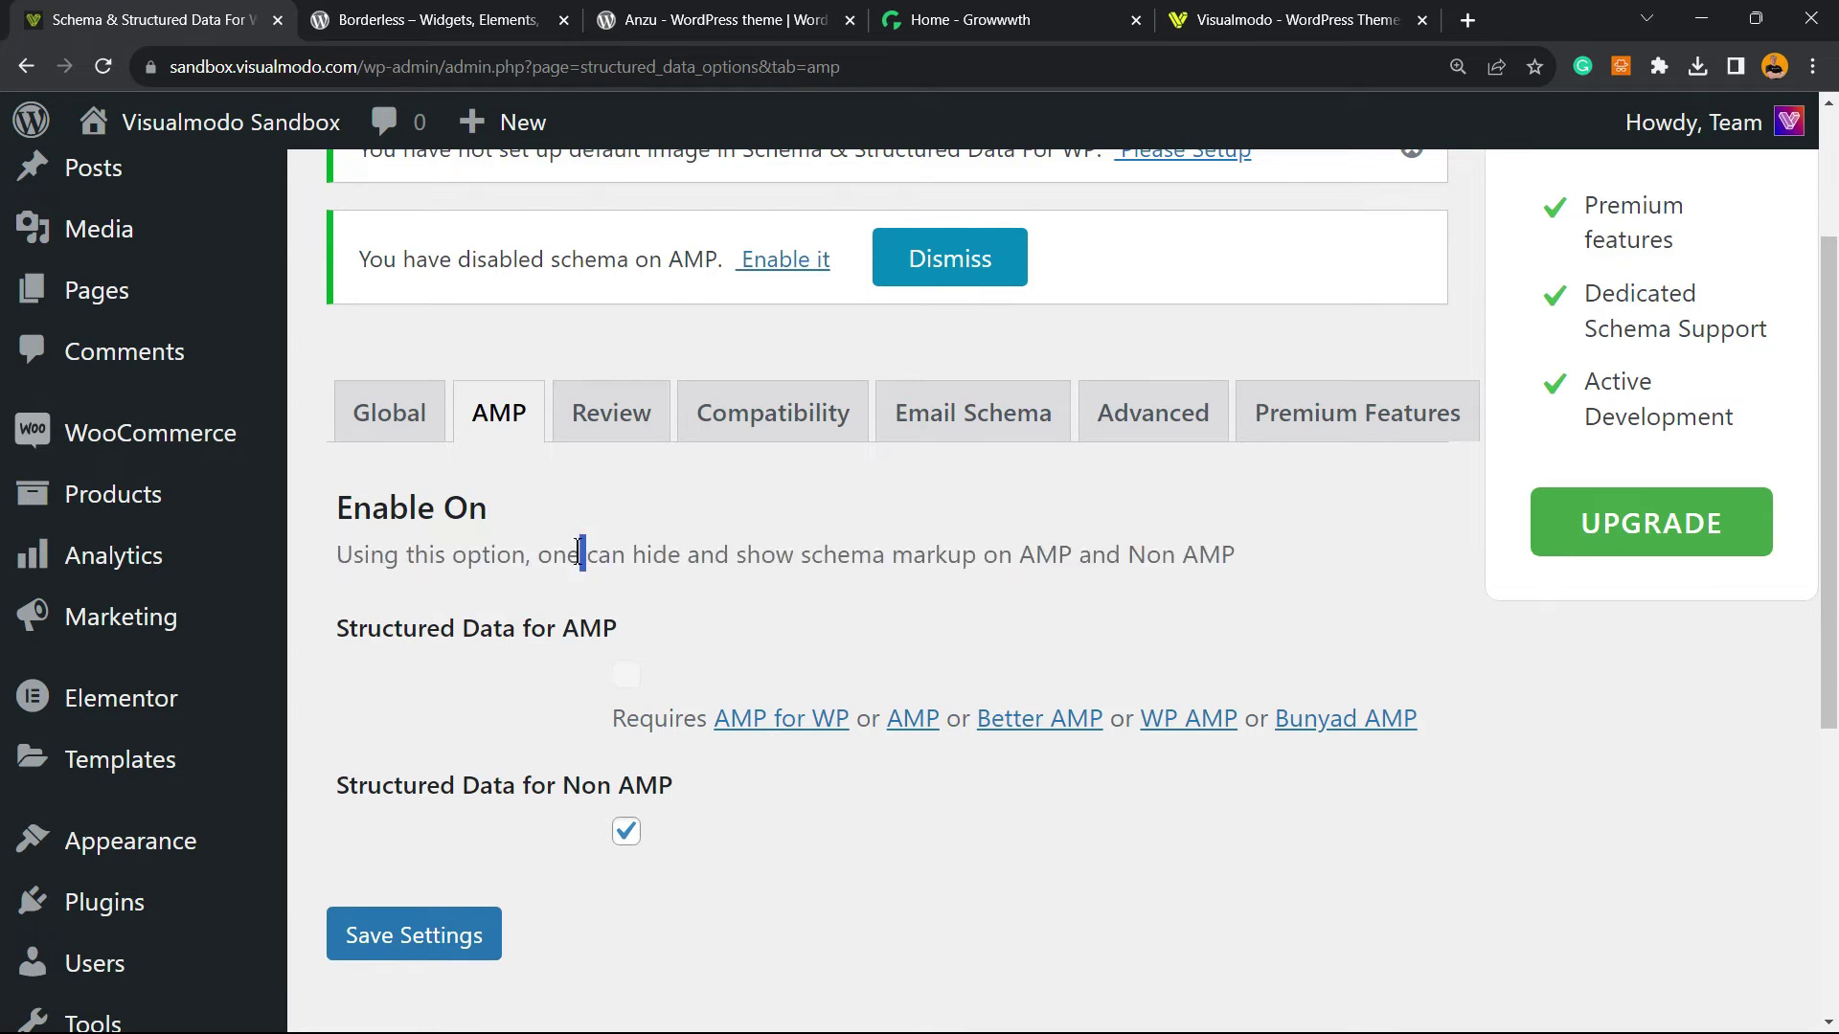
pyautogui.tripleClick(744, 556)
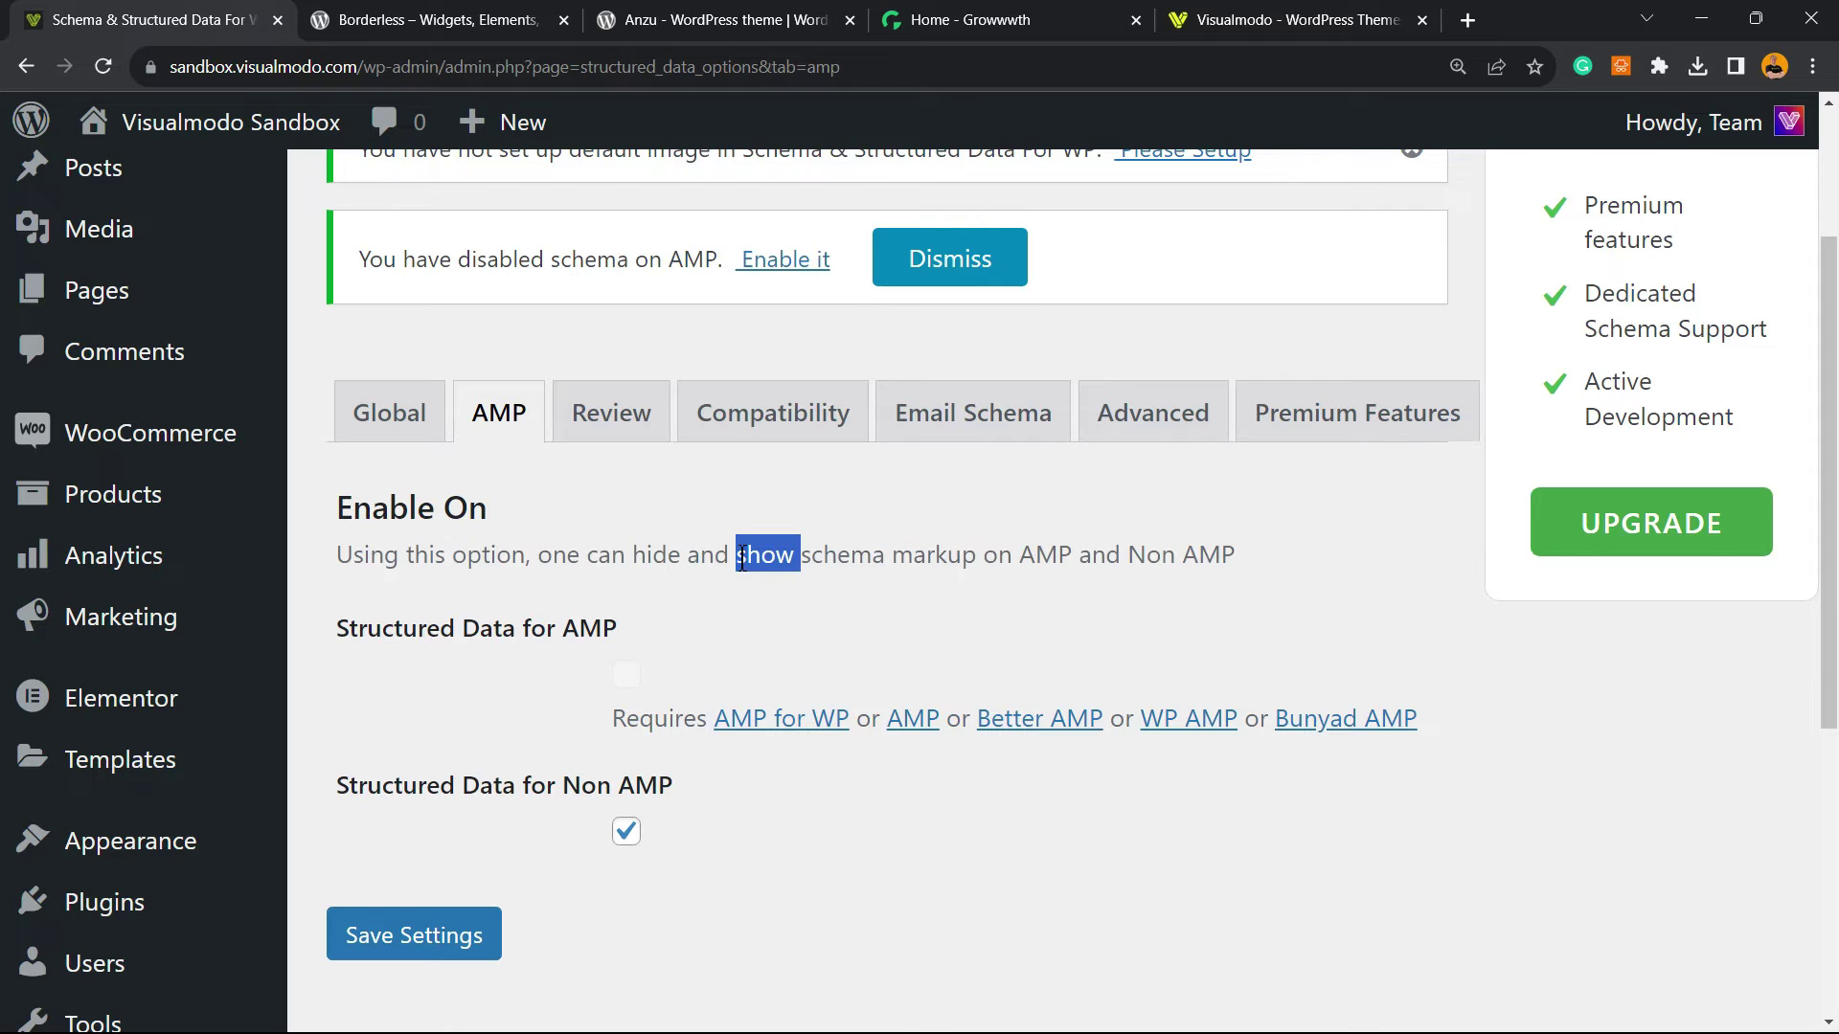
pyautogui.tripleClick(991, 555)
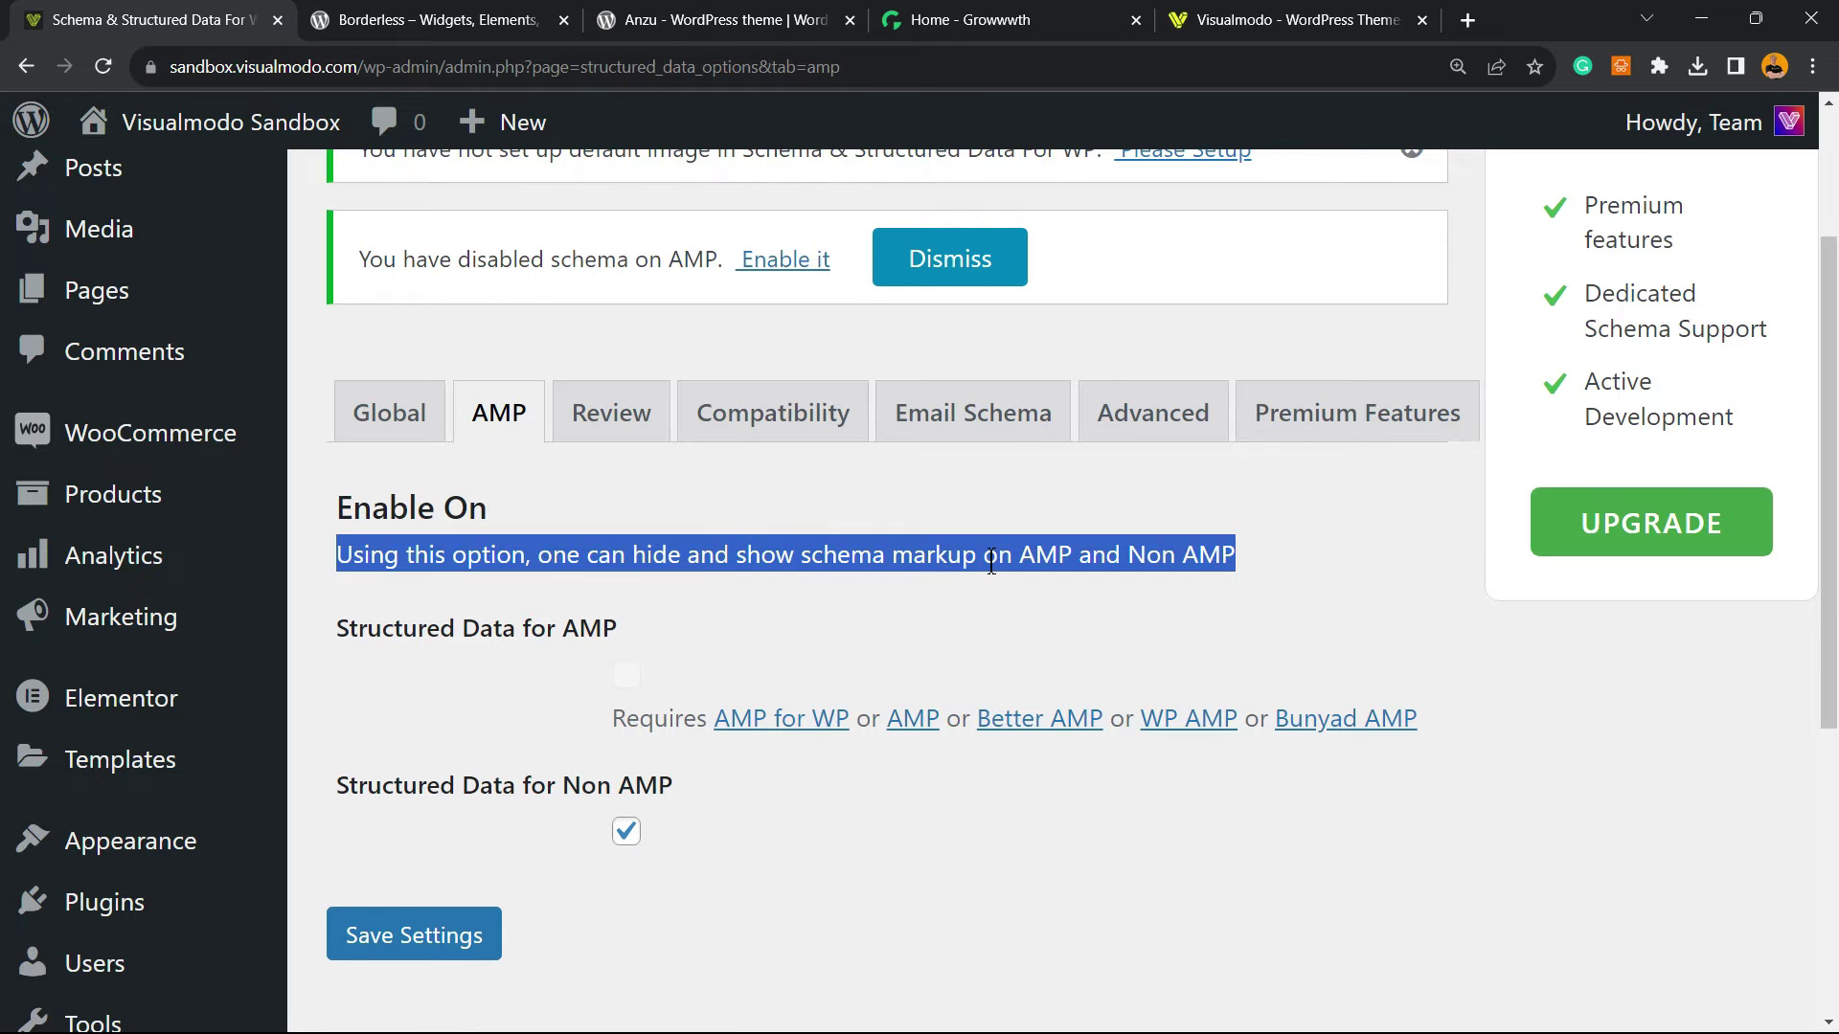
pyautogui.tripleClick(987, 558)
pyautogui.click(985, 560)
pyautogui.tripleClick(647, 556)
pyautogui.scroll(-3, 879, 505)
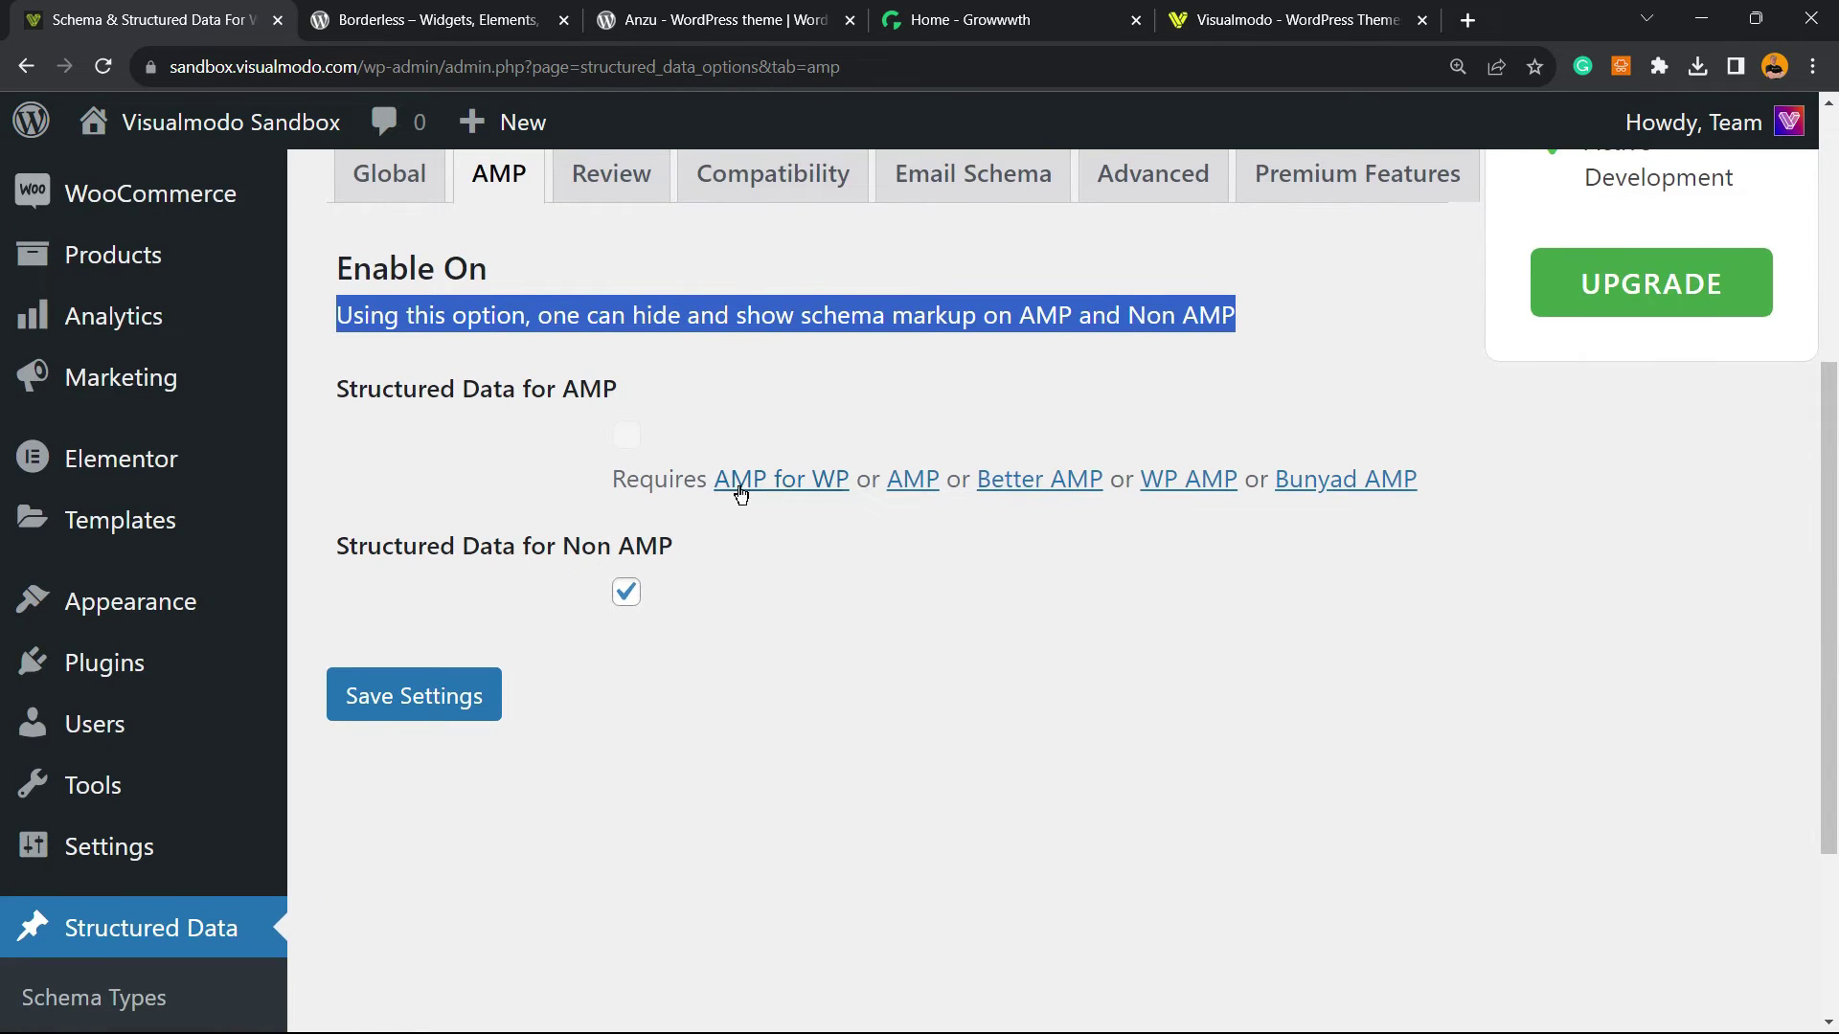
# Step: Open the AMP for WP – Accelerated Mobile Pages plugin page in a new tab and look through it
pyautogui.rightClick(781, 484)
pyautogui.click(804, 511)
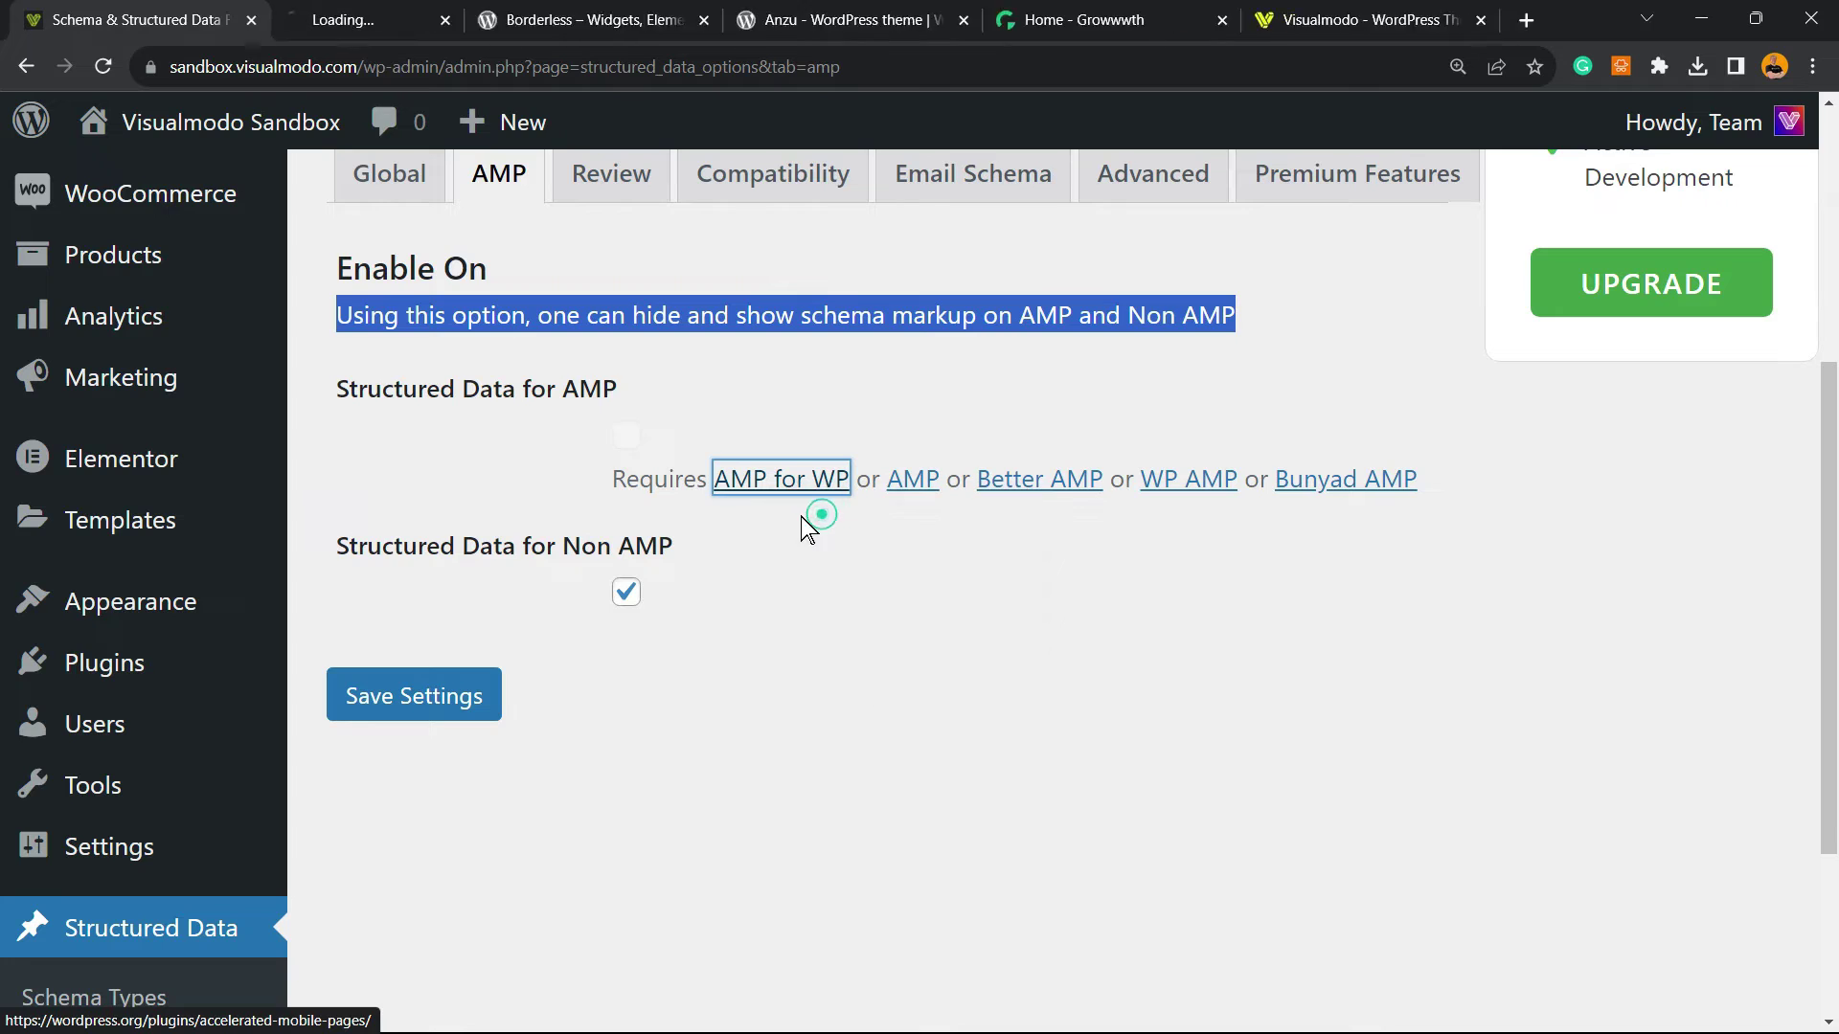
pyautogui.hotkey('ctrl', 'Tab')
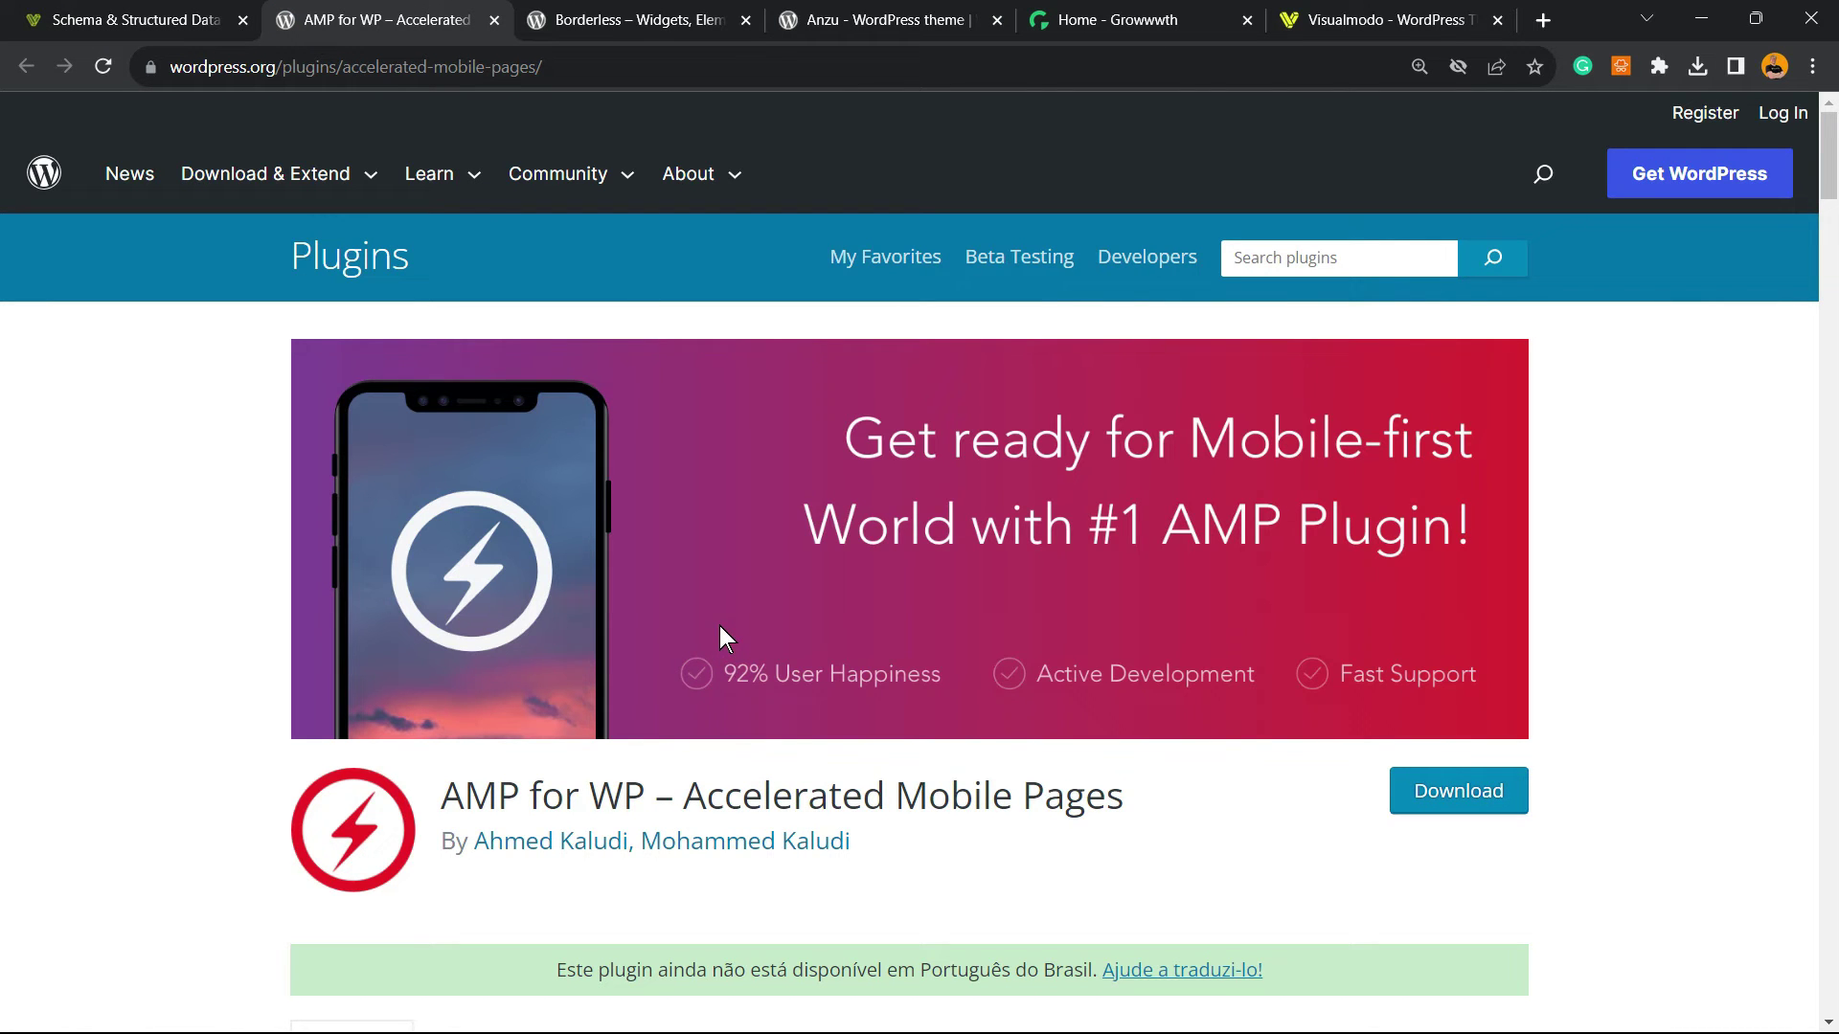
pyautogui.scroll(-7, 720, 624)
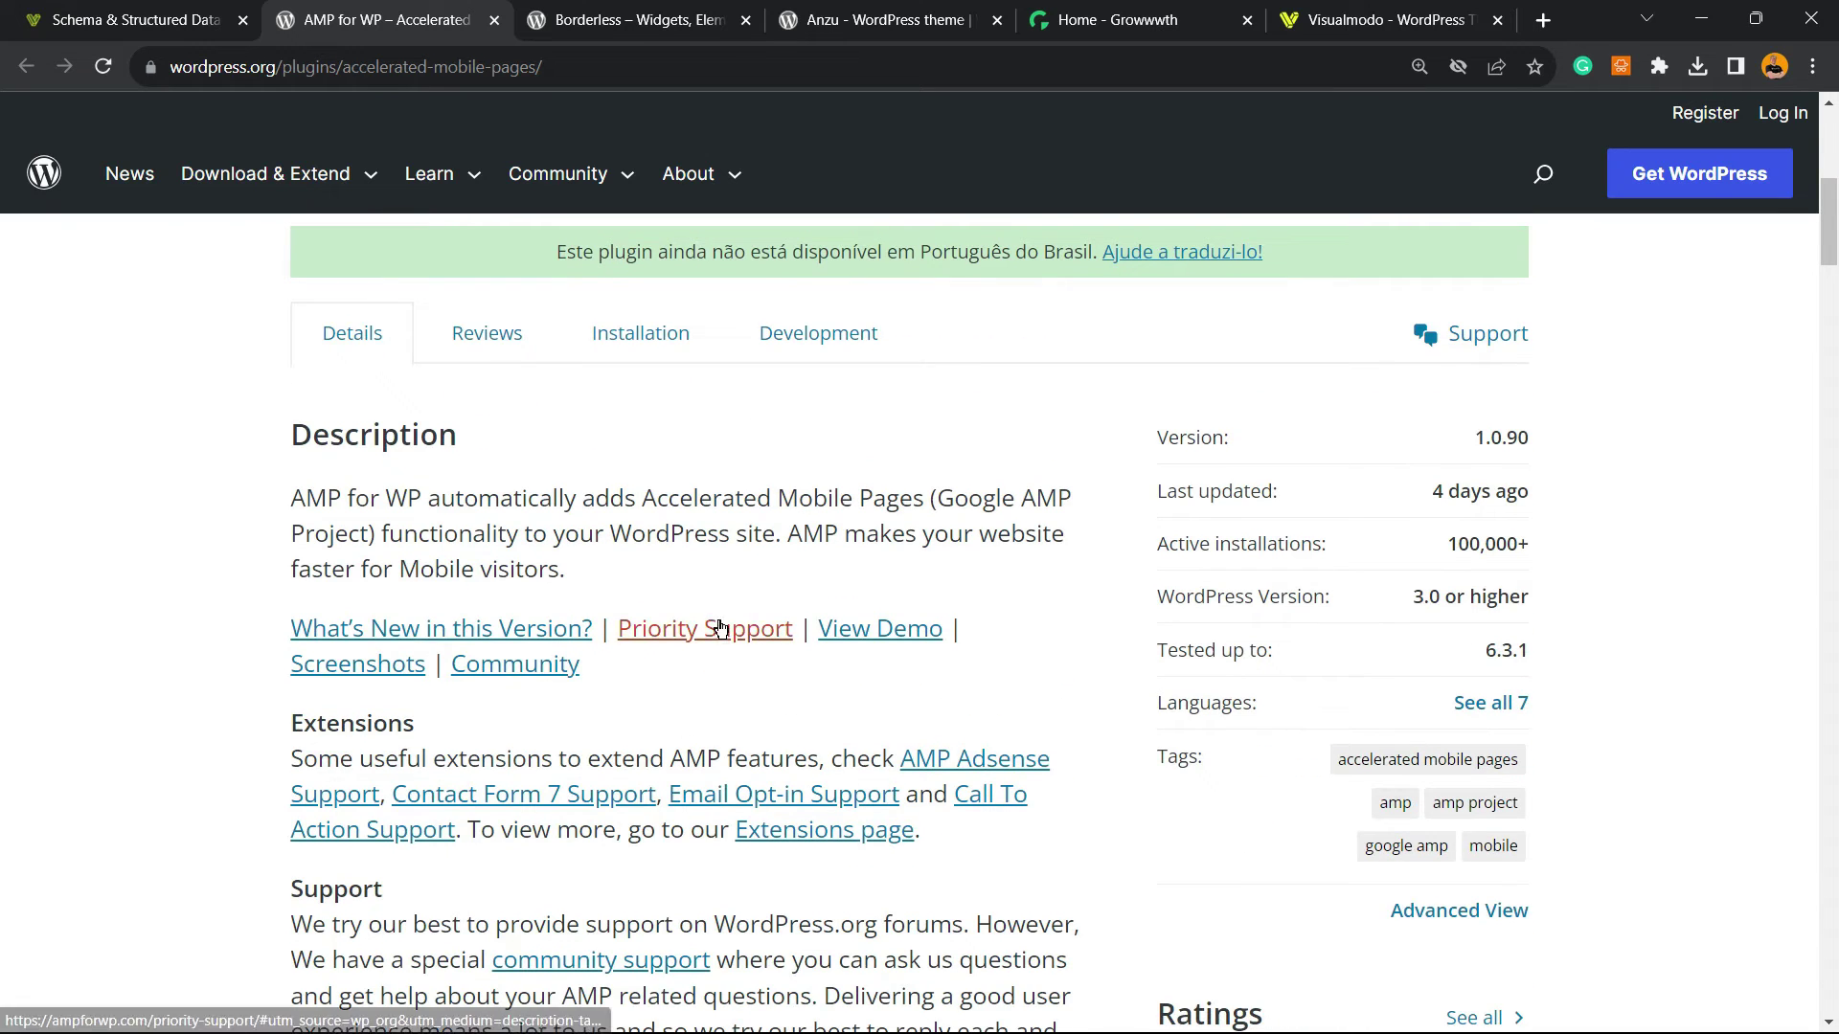
pyautogui.scroll(7, 667, 487)
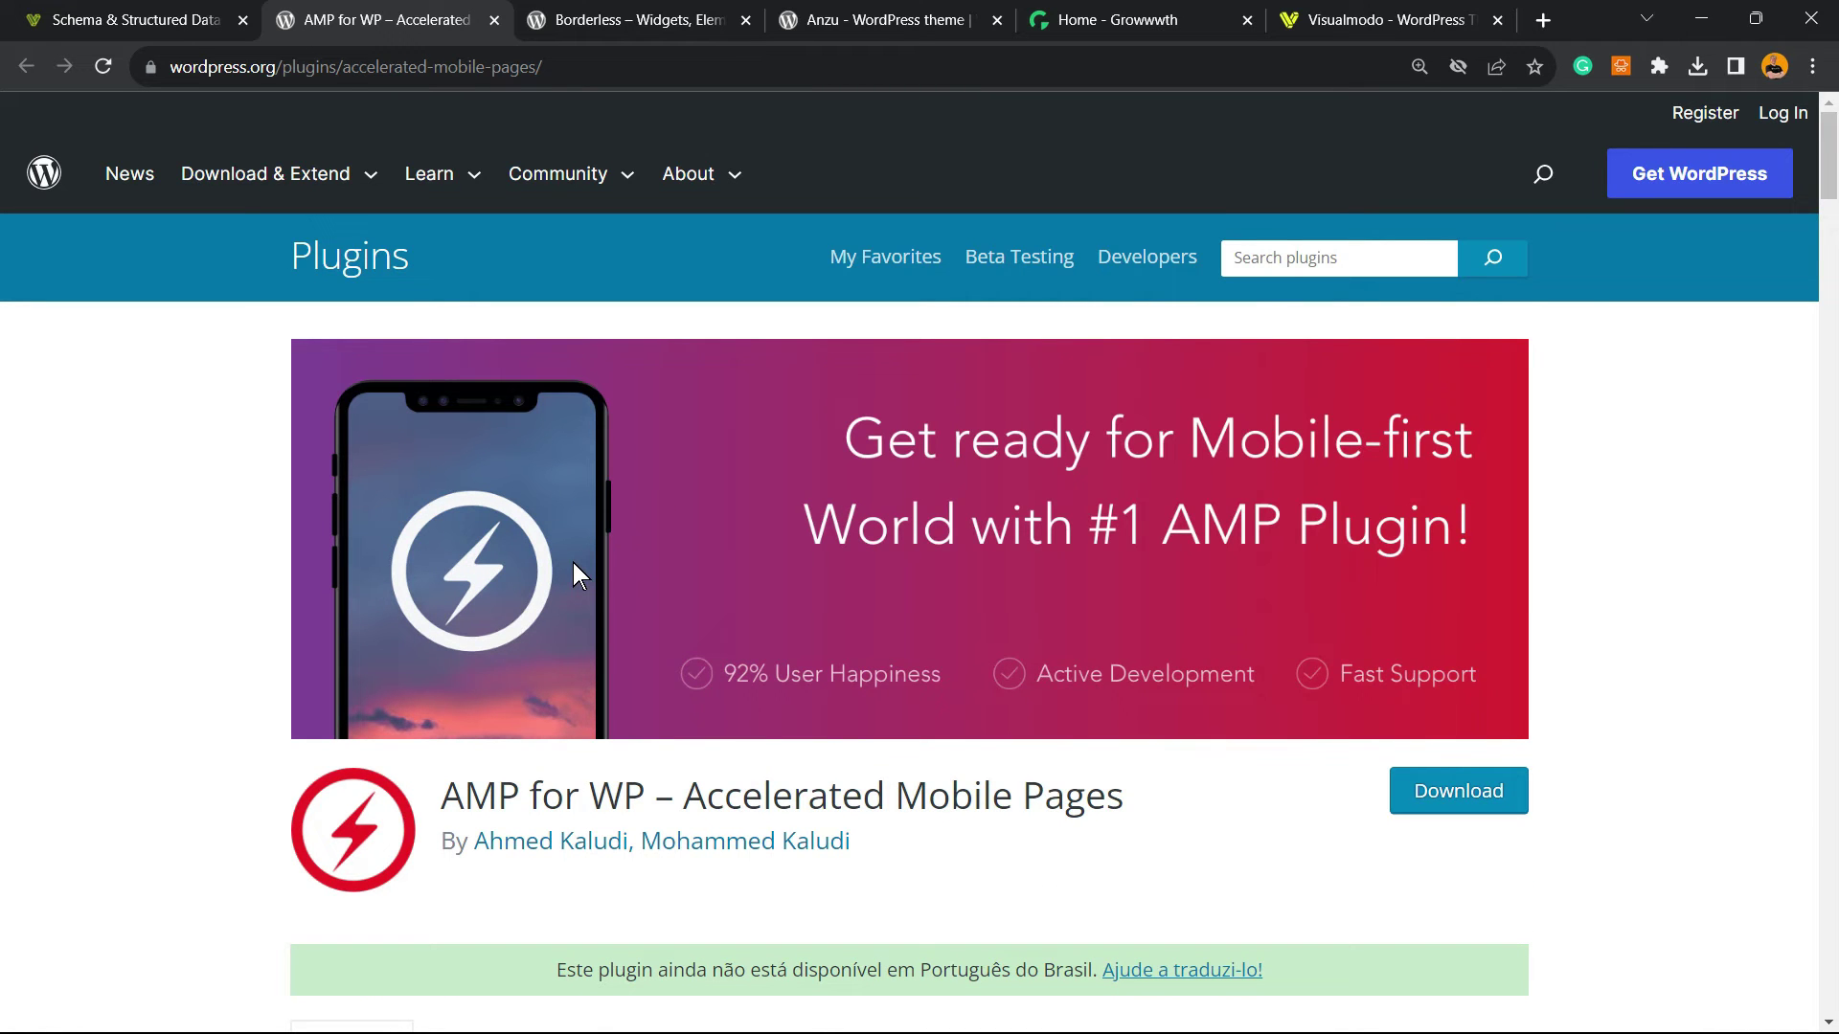
# Step: Compare the AMP for WP page with the schema AMP settings, ending back on the settings tab
pyautogui.click(134, 19)
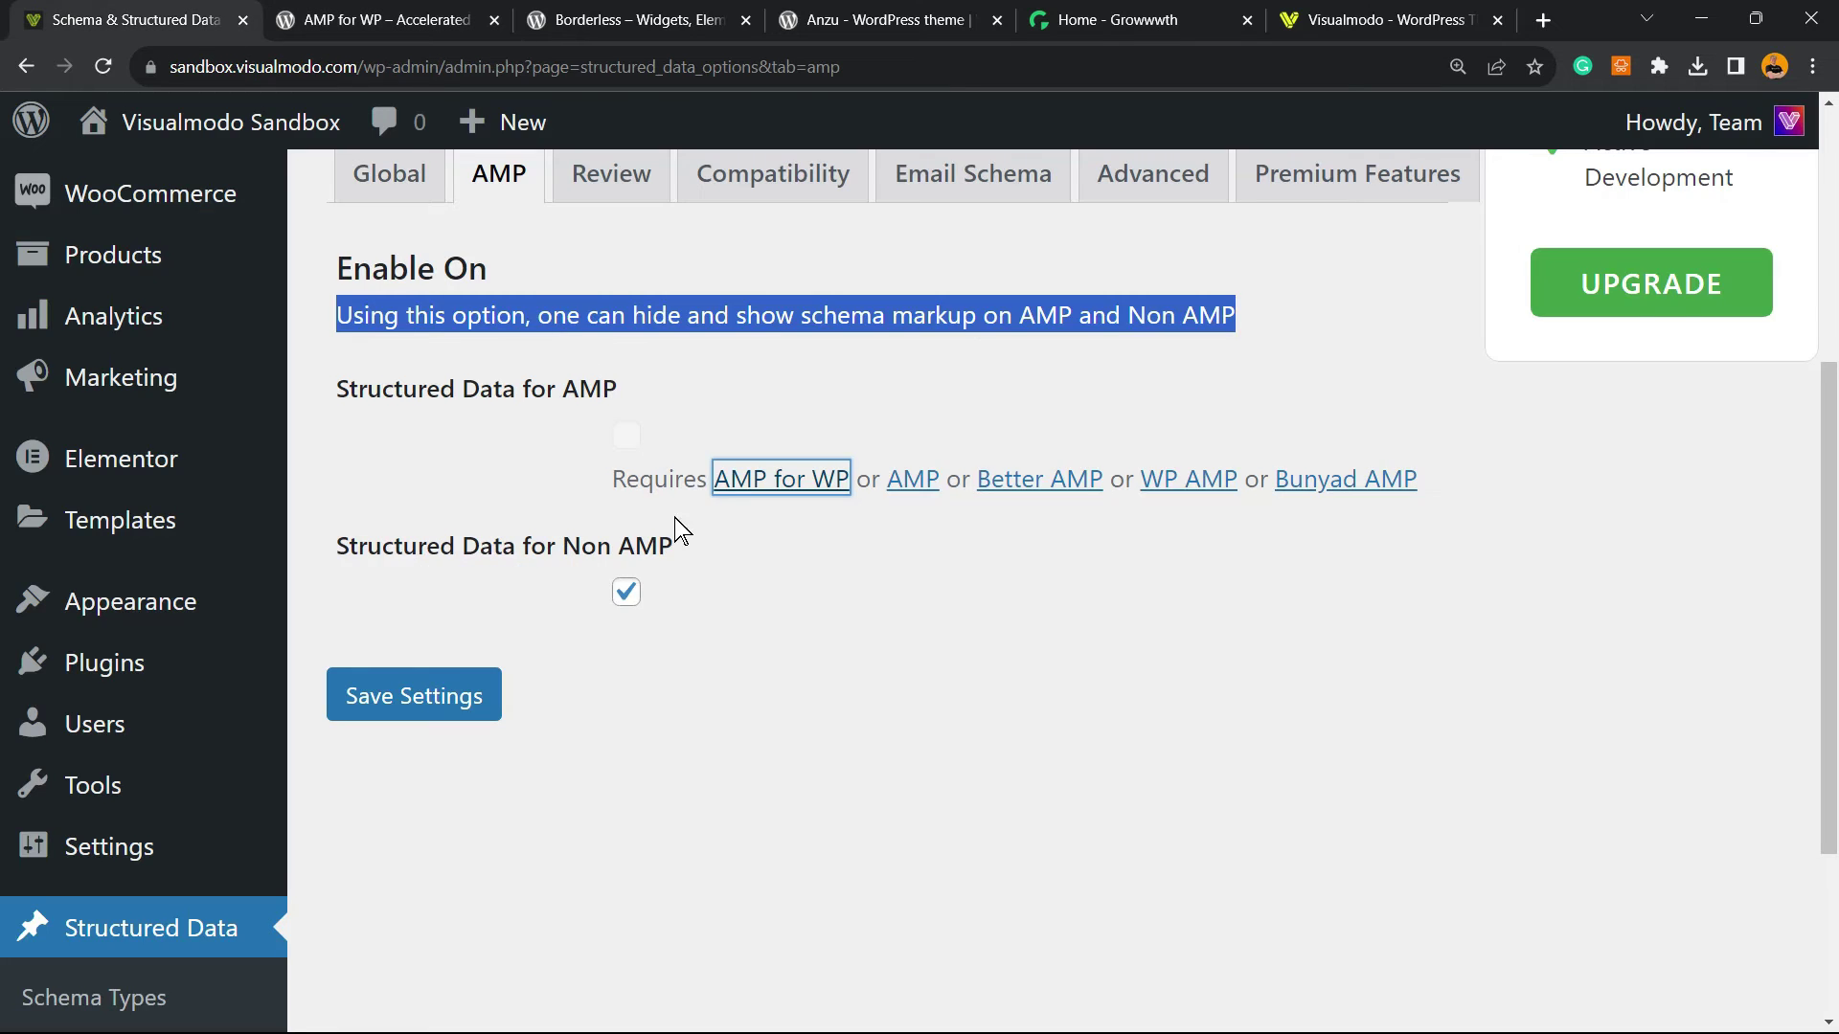
pyautogui.scroll(5, 675, 517)
pyautogui.scroll(-3, 653, 567)
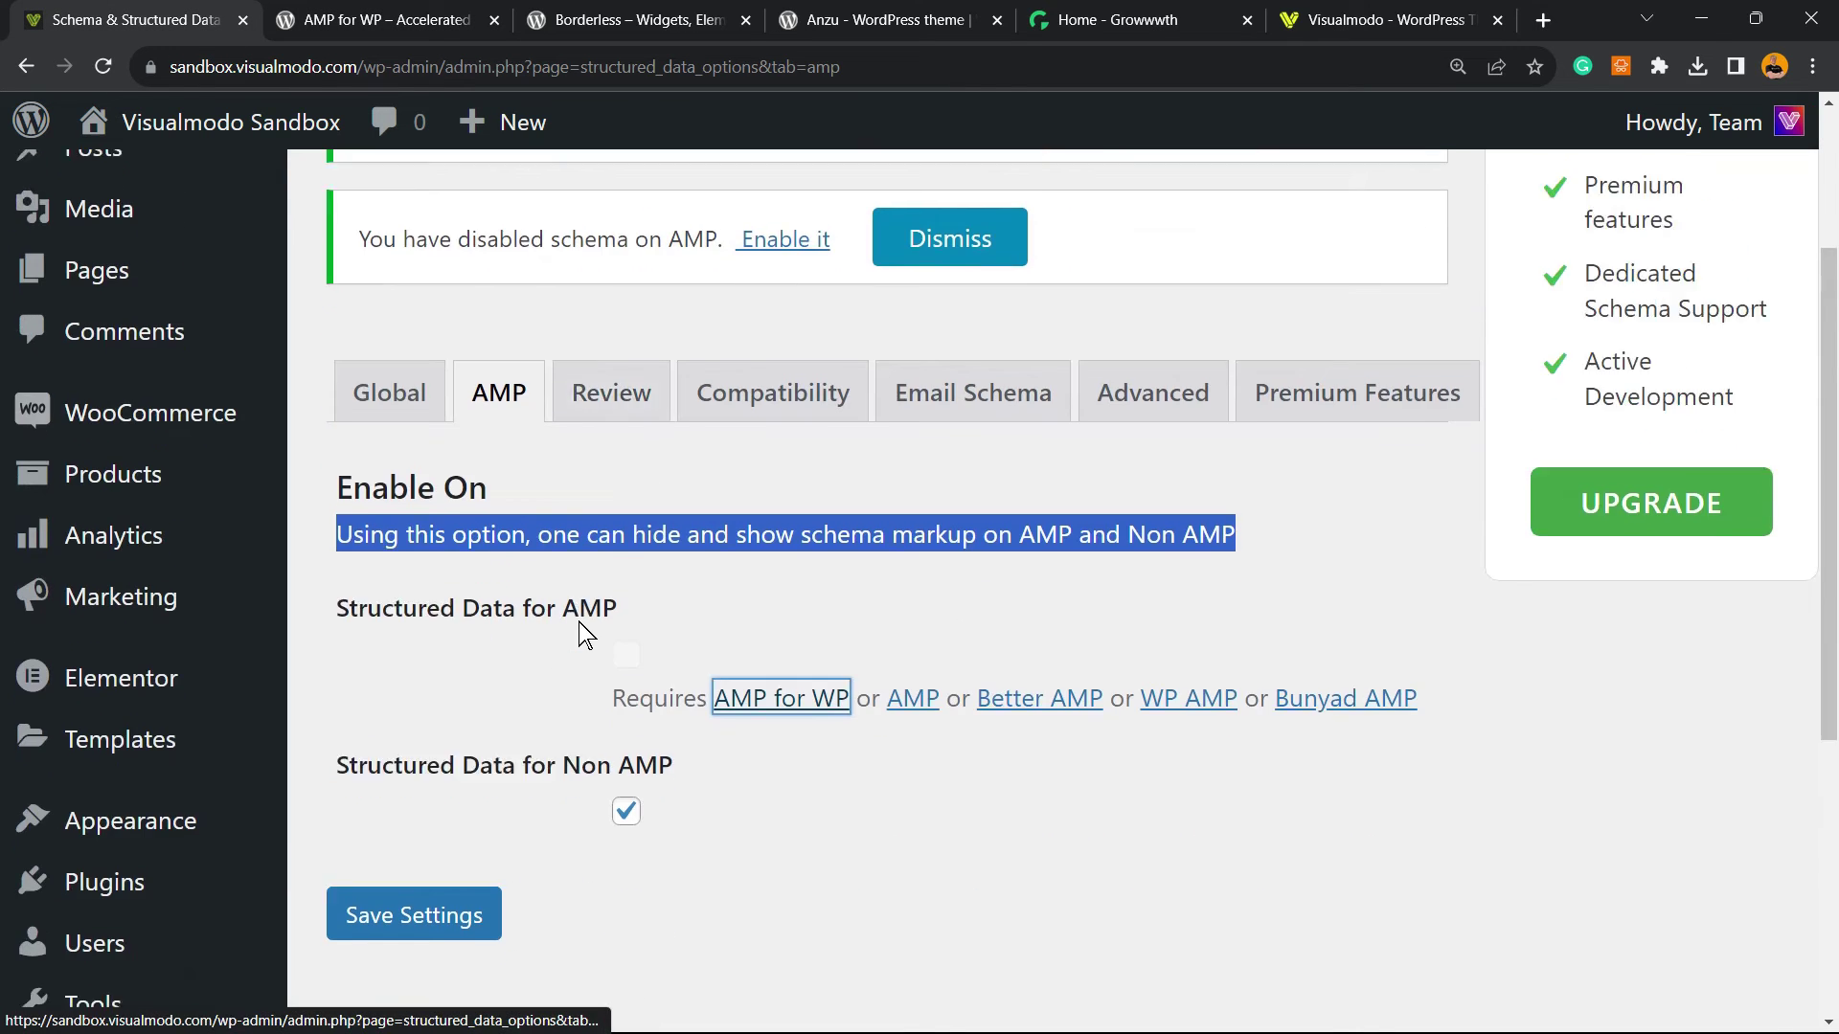
pyautogui.scroll(-1, 578, 623)
pyautogui.scroll(1, 582, 628)
pyautogui.click(383, 19)
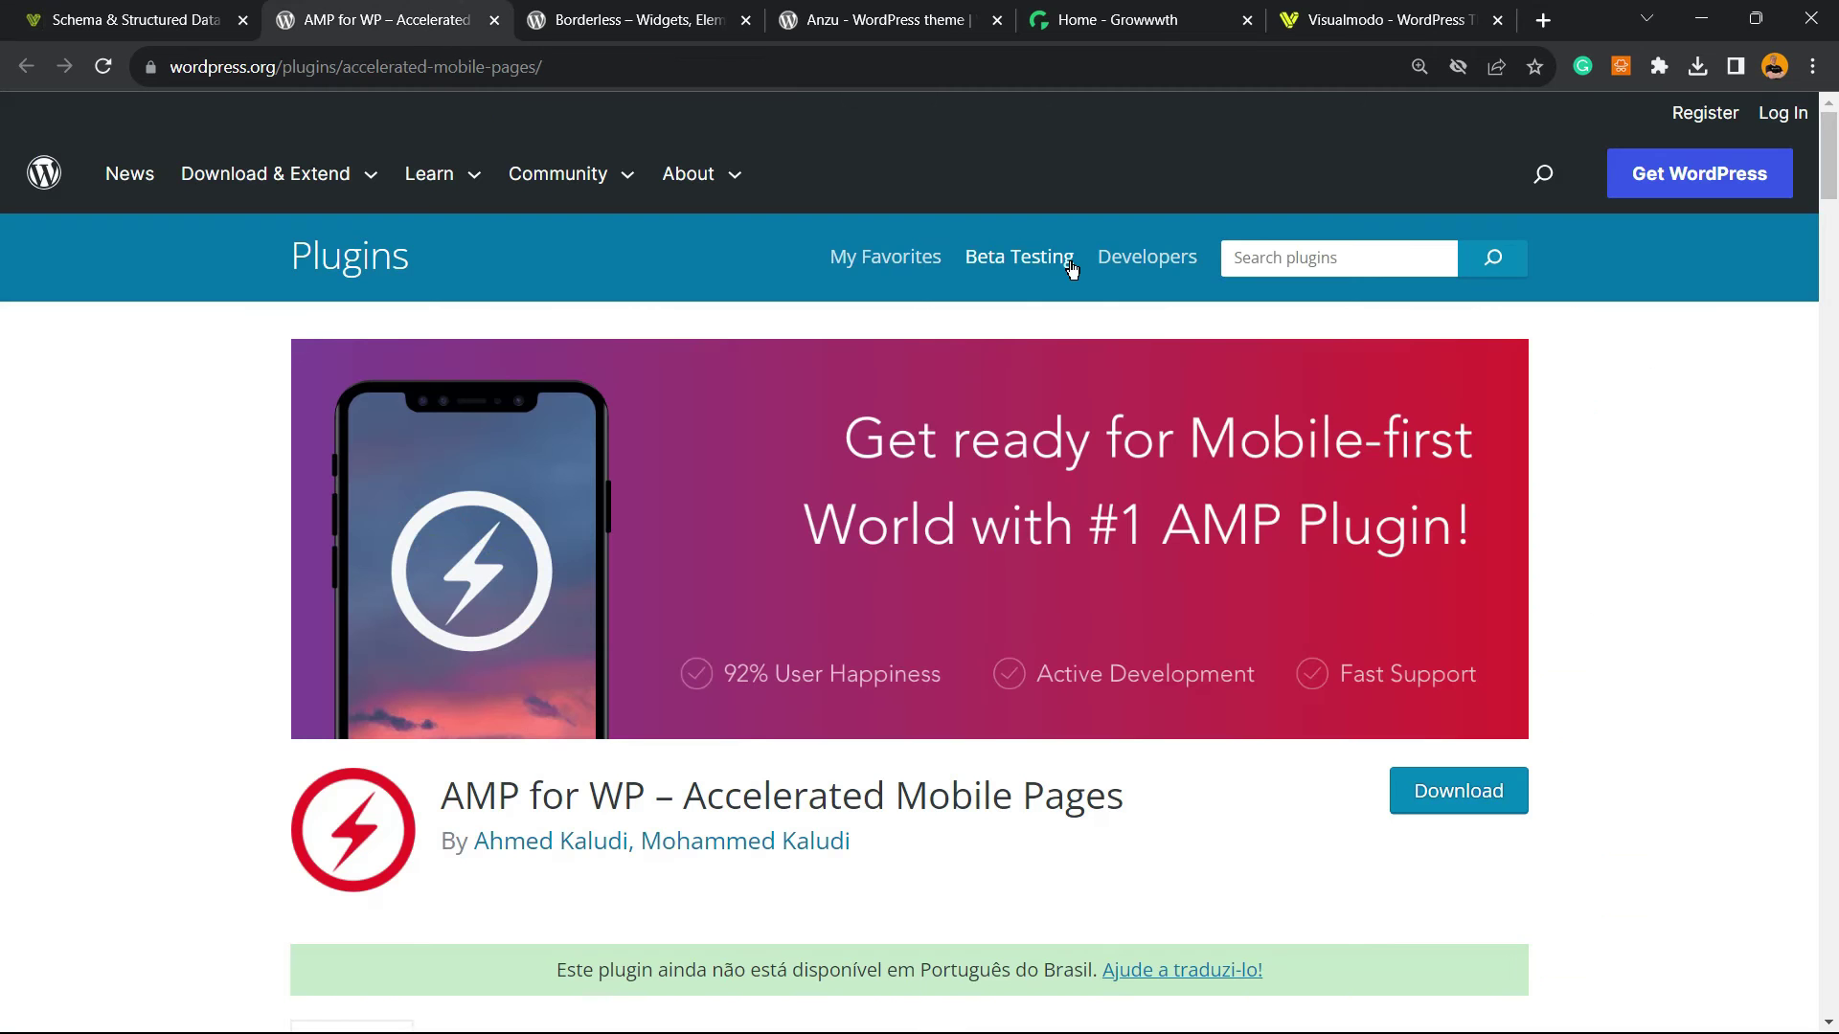
pyautogui.scroll(-3, 764, 579)
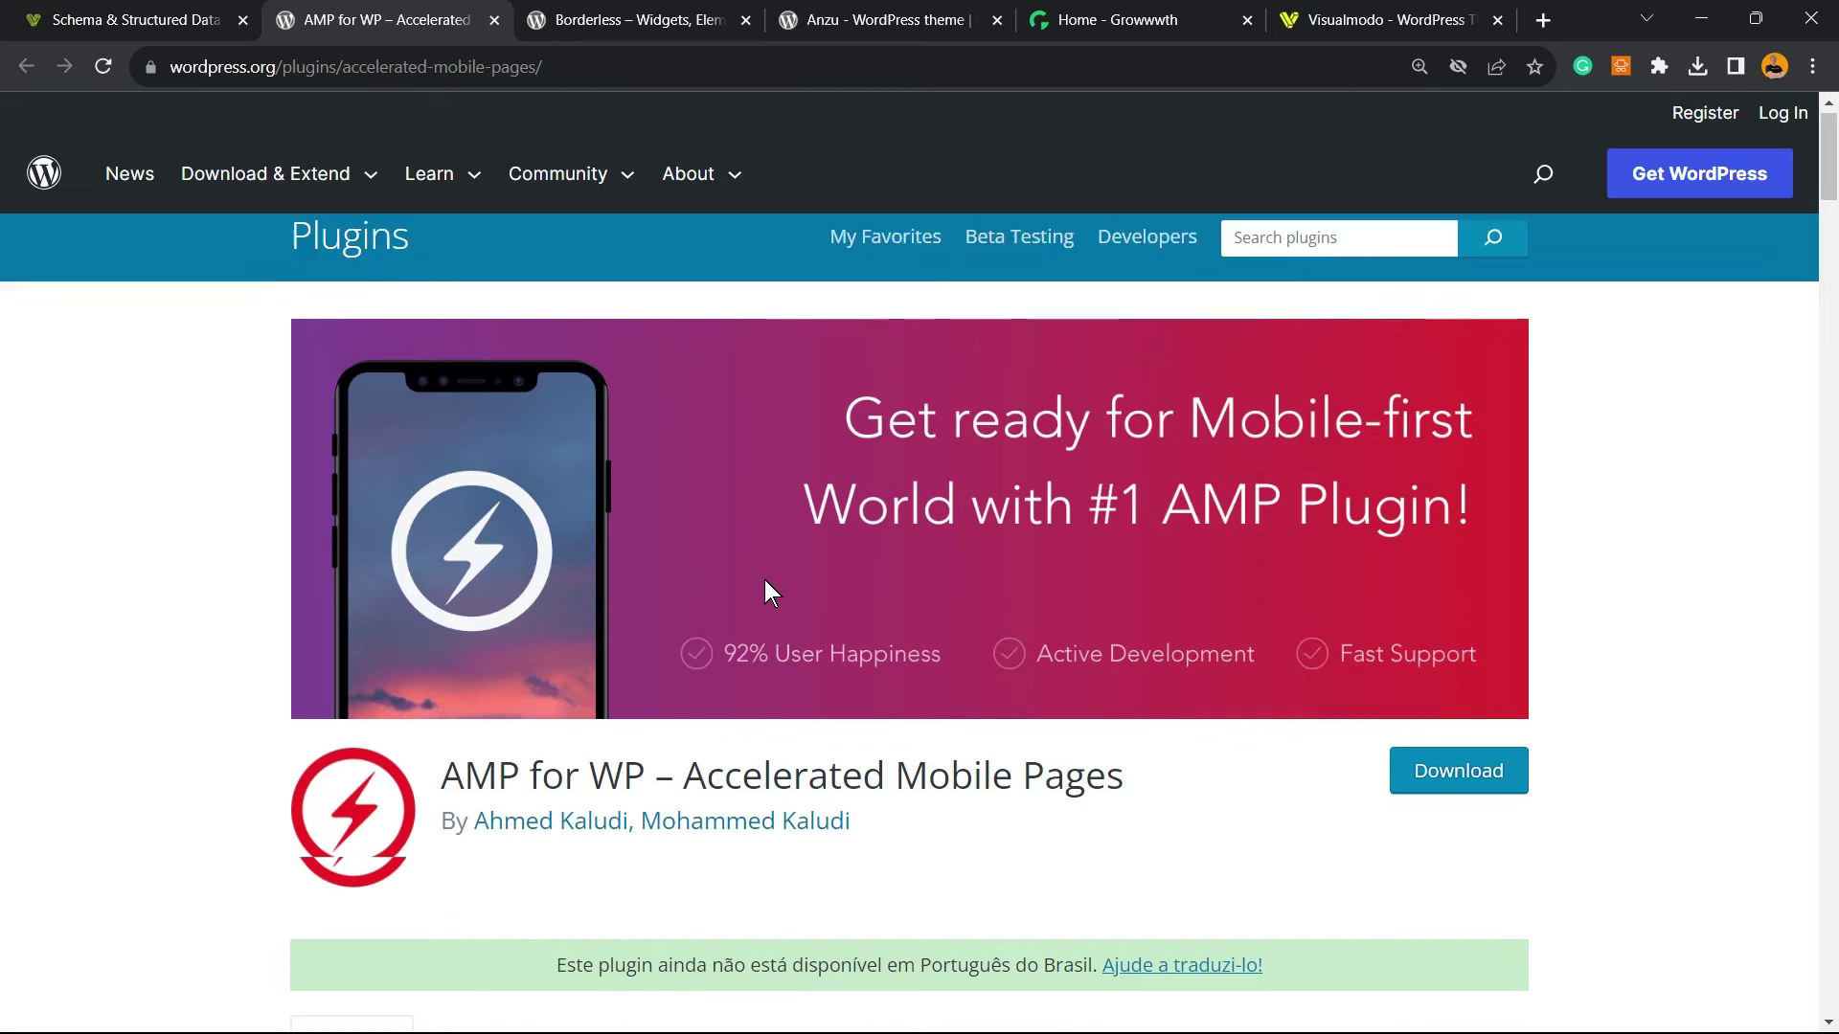
pyautogui.tripleClick(655, 547)
pyautogui.hotkey('ctrl', 'shift', 'Tab')
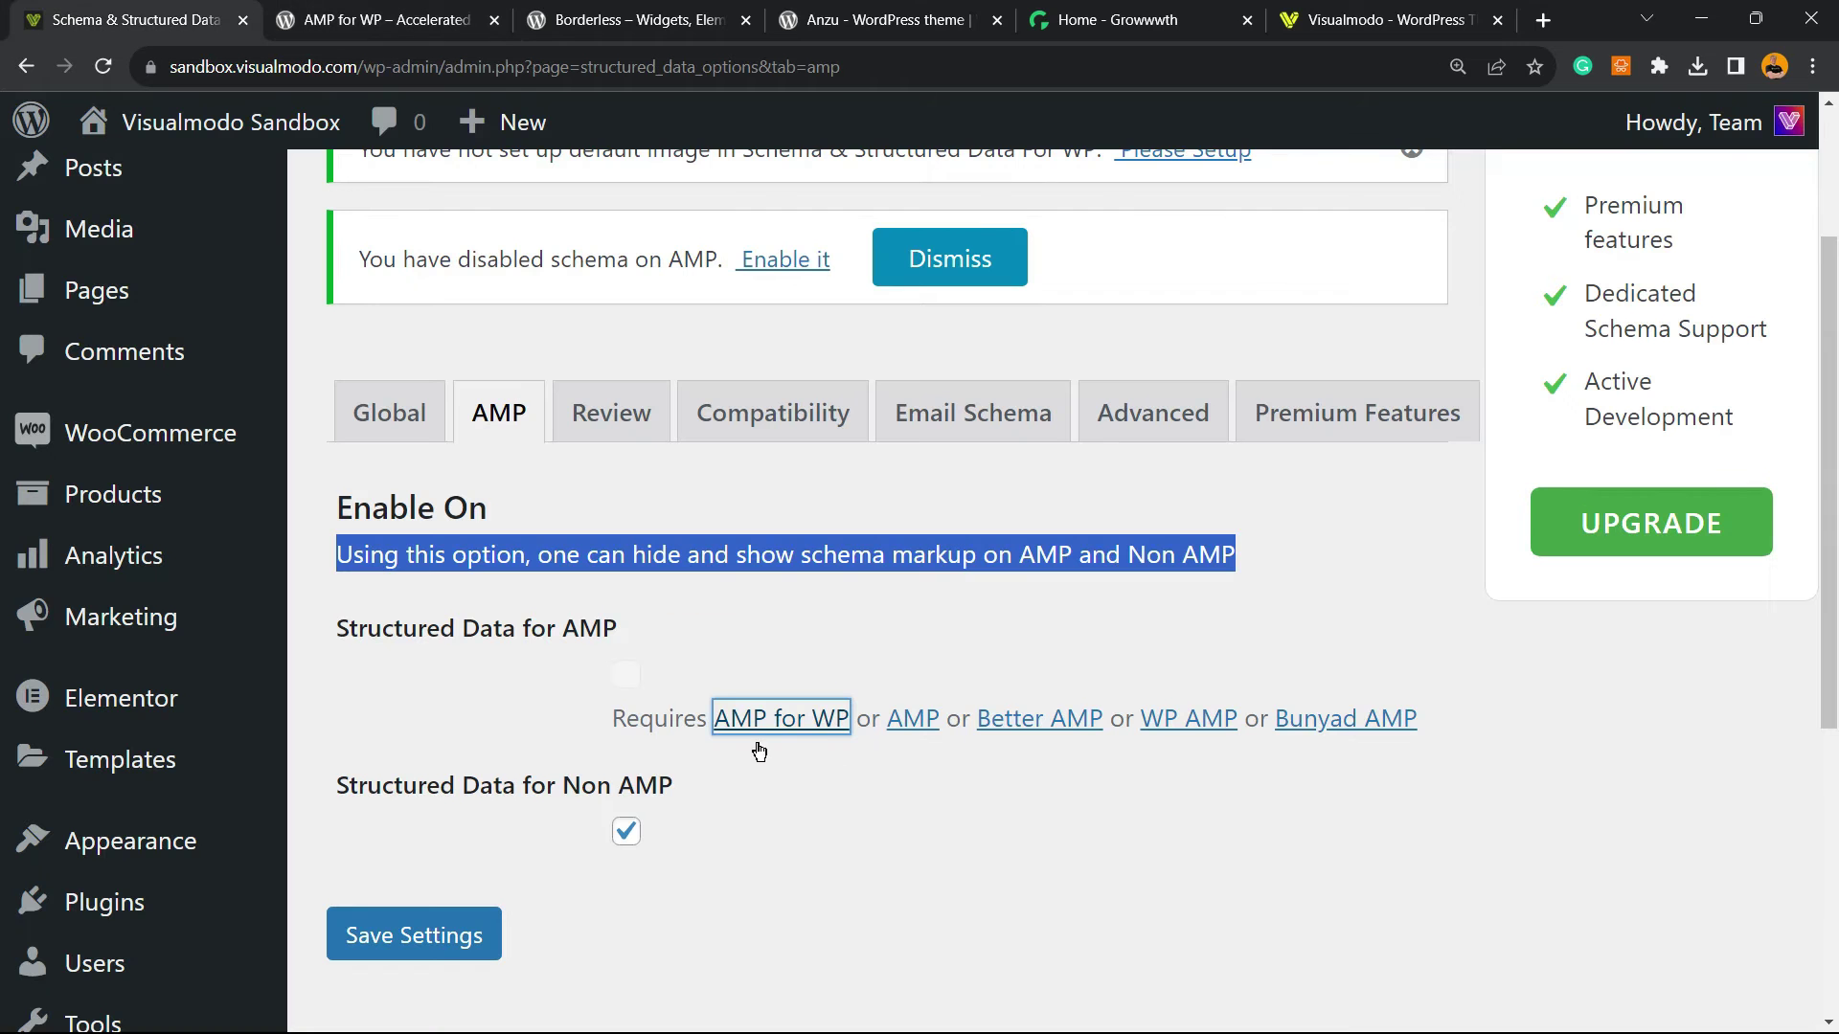
pyautogui.moveTo(1465, 720); pyautogui.dragTo(578, 753)
# Step: Open the Review settings of the Structured Data options and scroll through them
pyautogui.click(1451, 838)
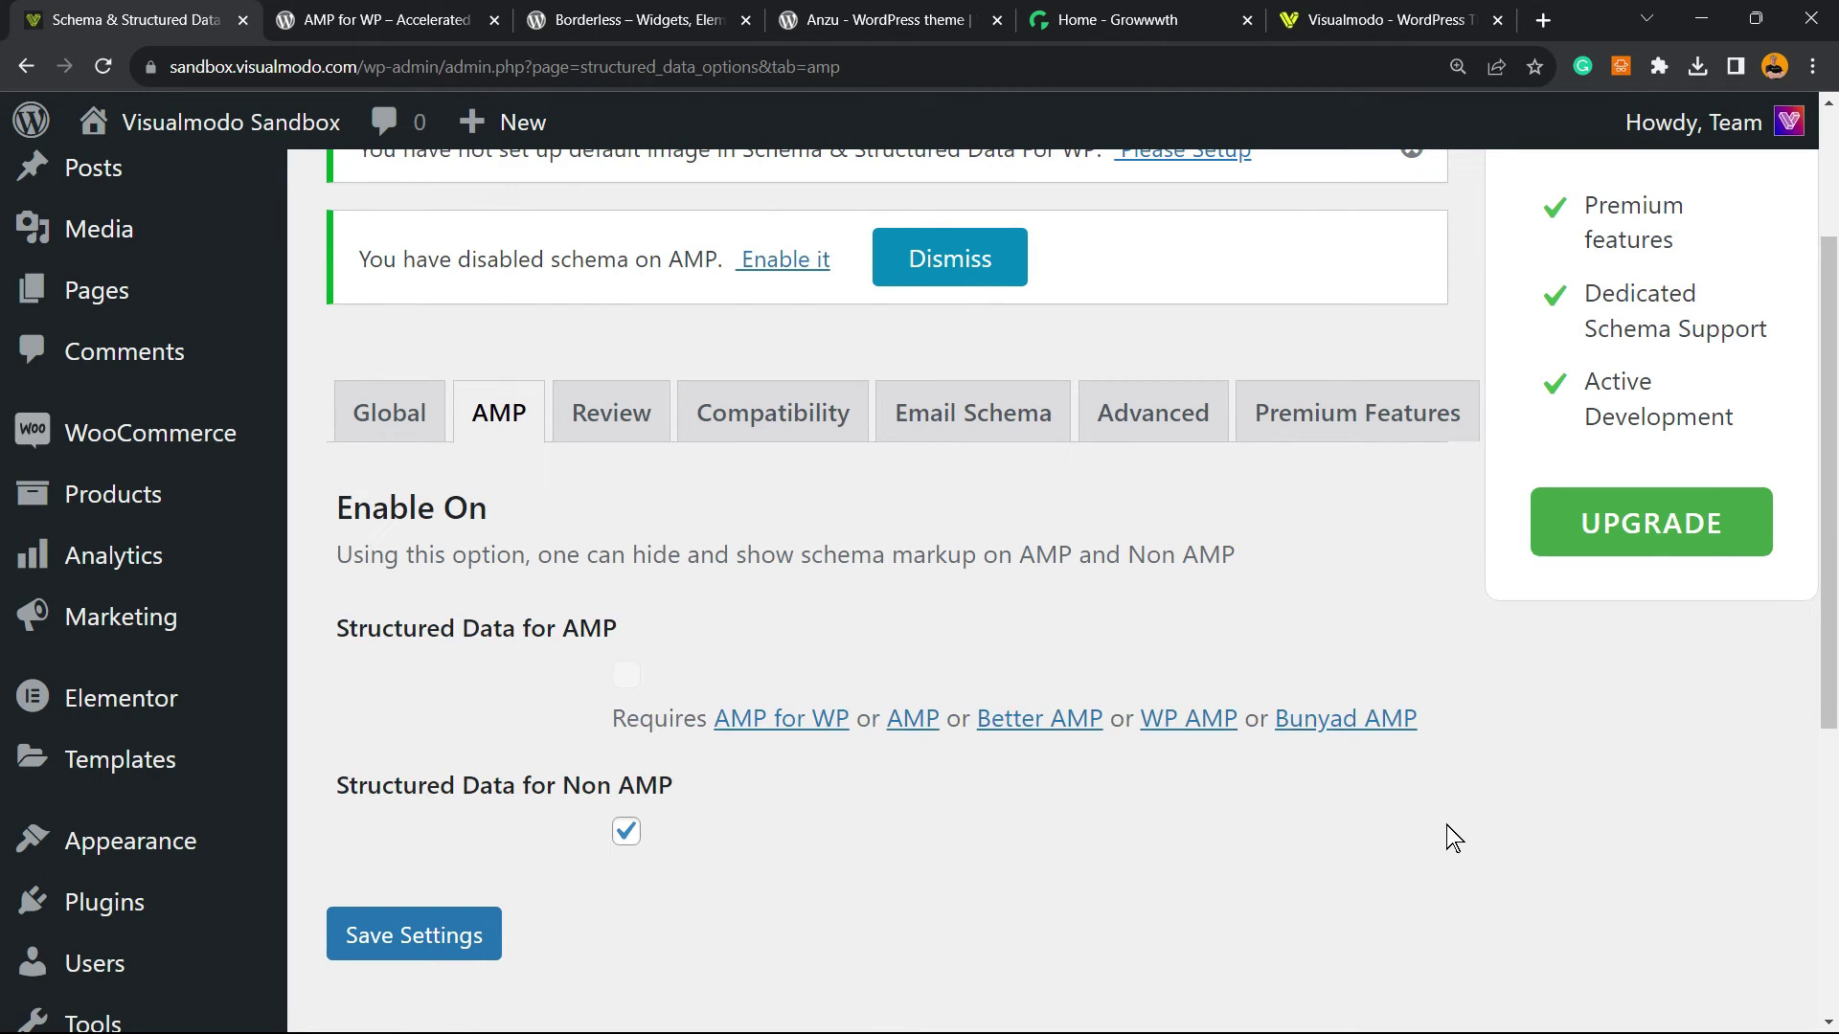
pyautogui.click(601, 435)
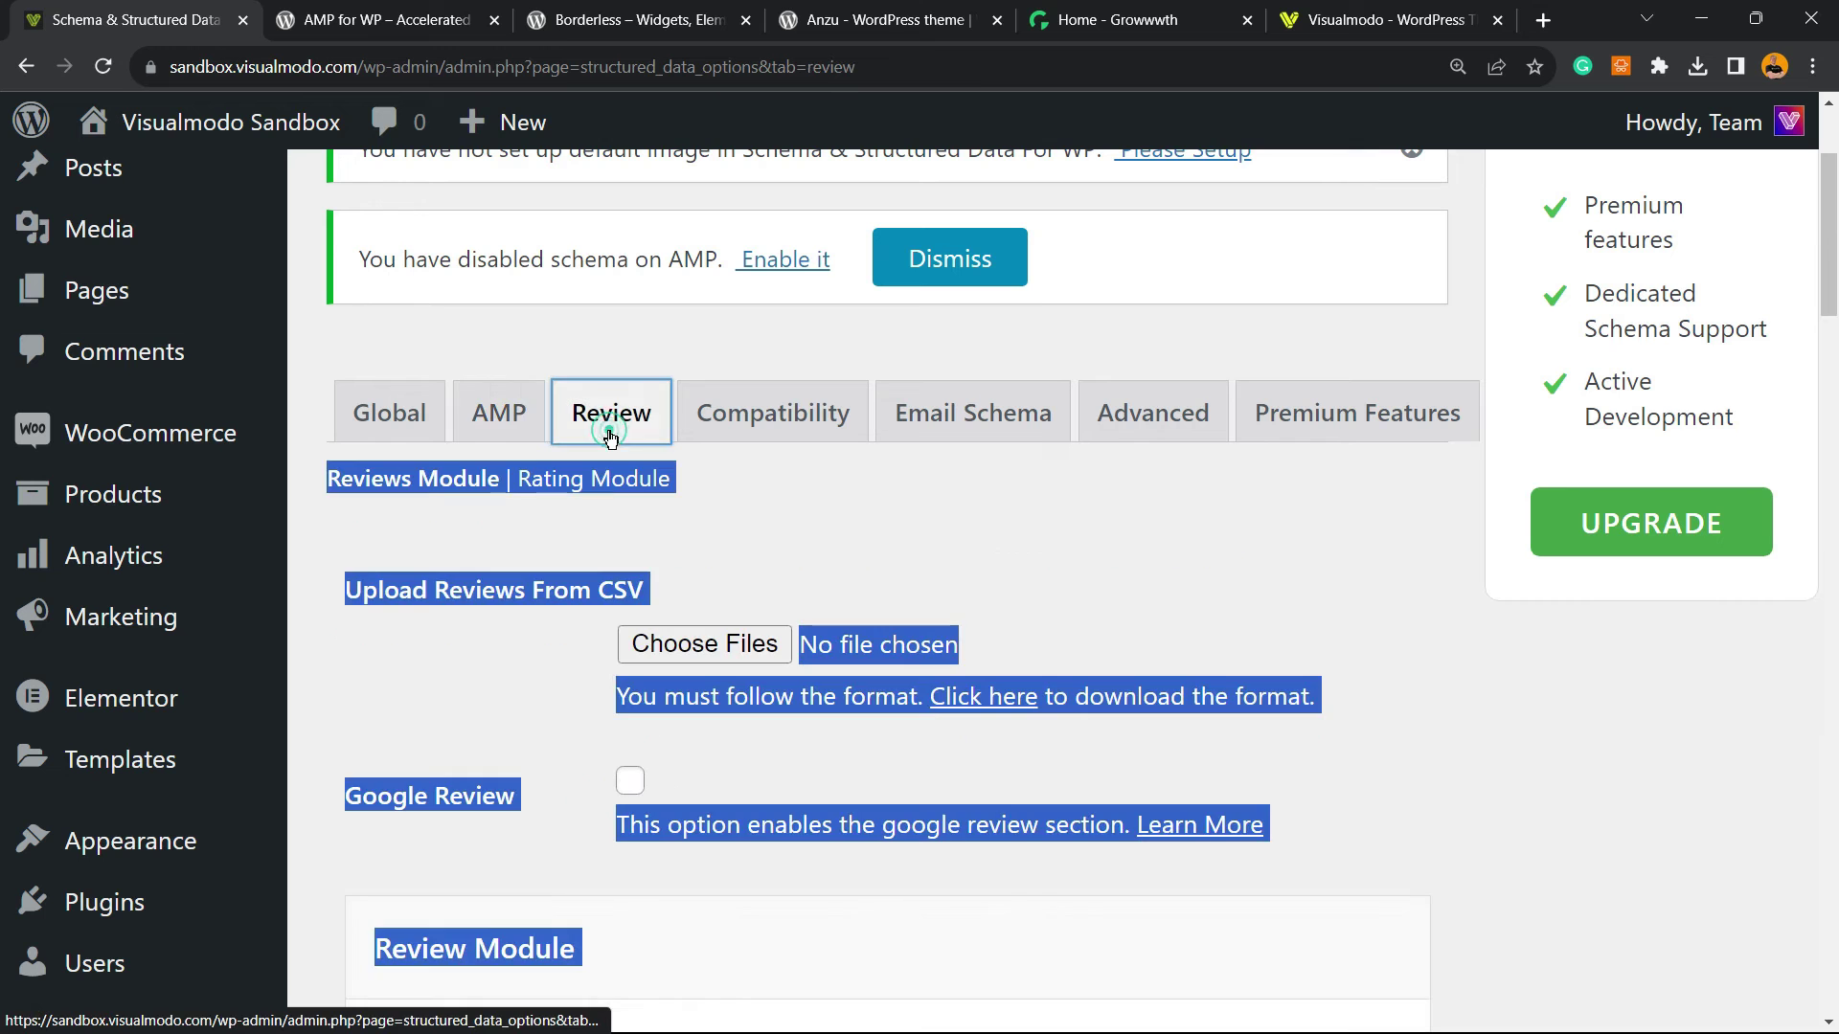
pyautogui.click(820, 566)
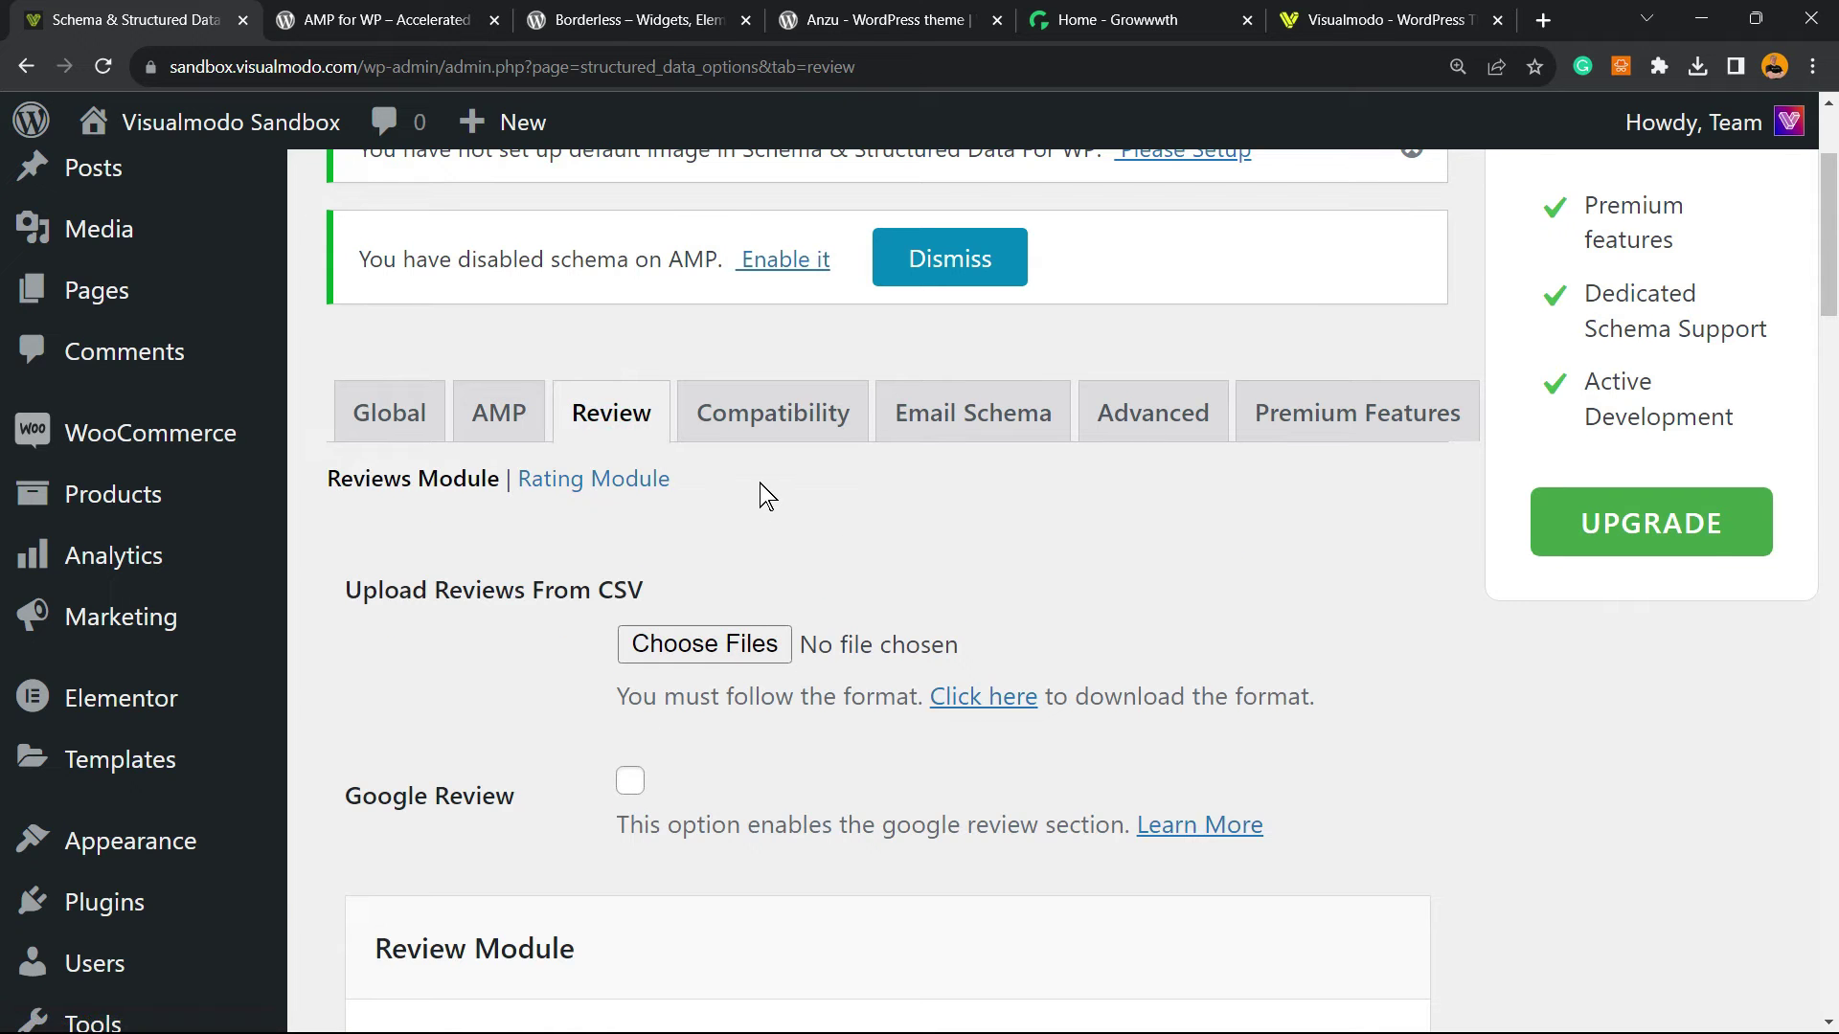
pyautogui.scroll(-5, 565, 454)
pyautogui.scroll(-7, 437, 480)
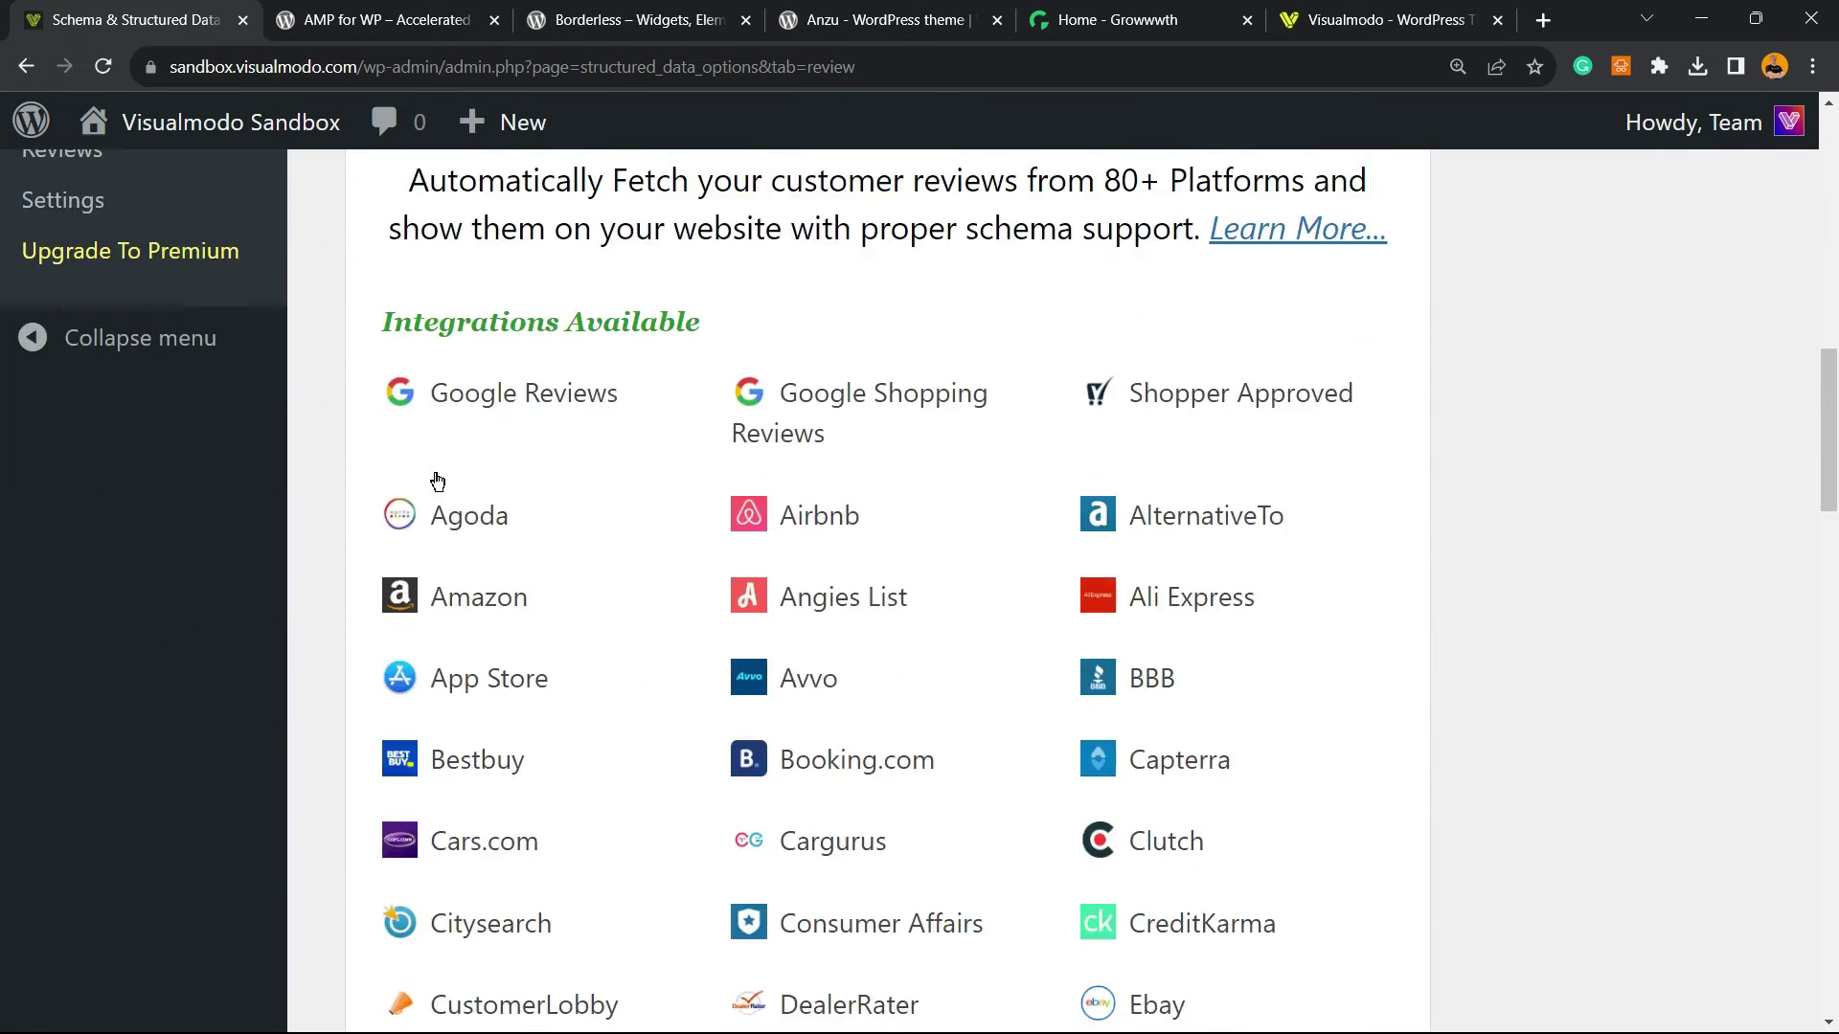
pyautogui.scroll(14, 437, 479)
pyautogui.scroll(-3, 498, 556)
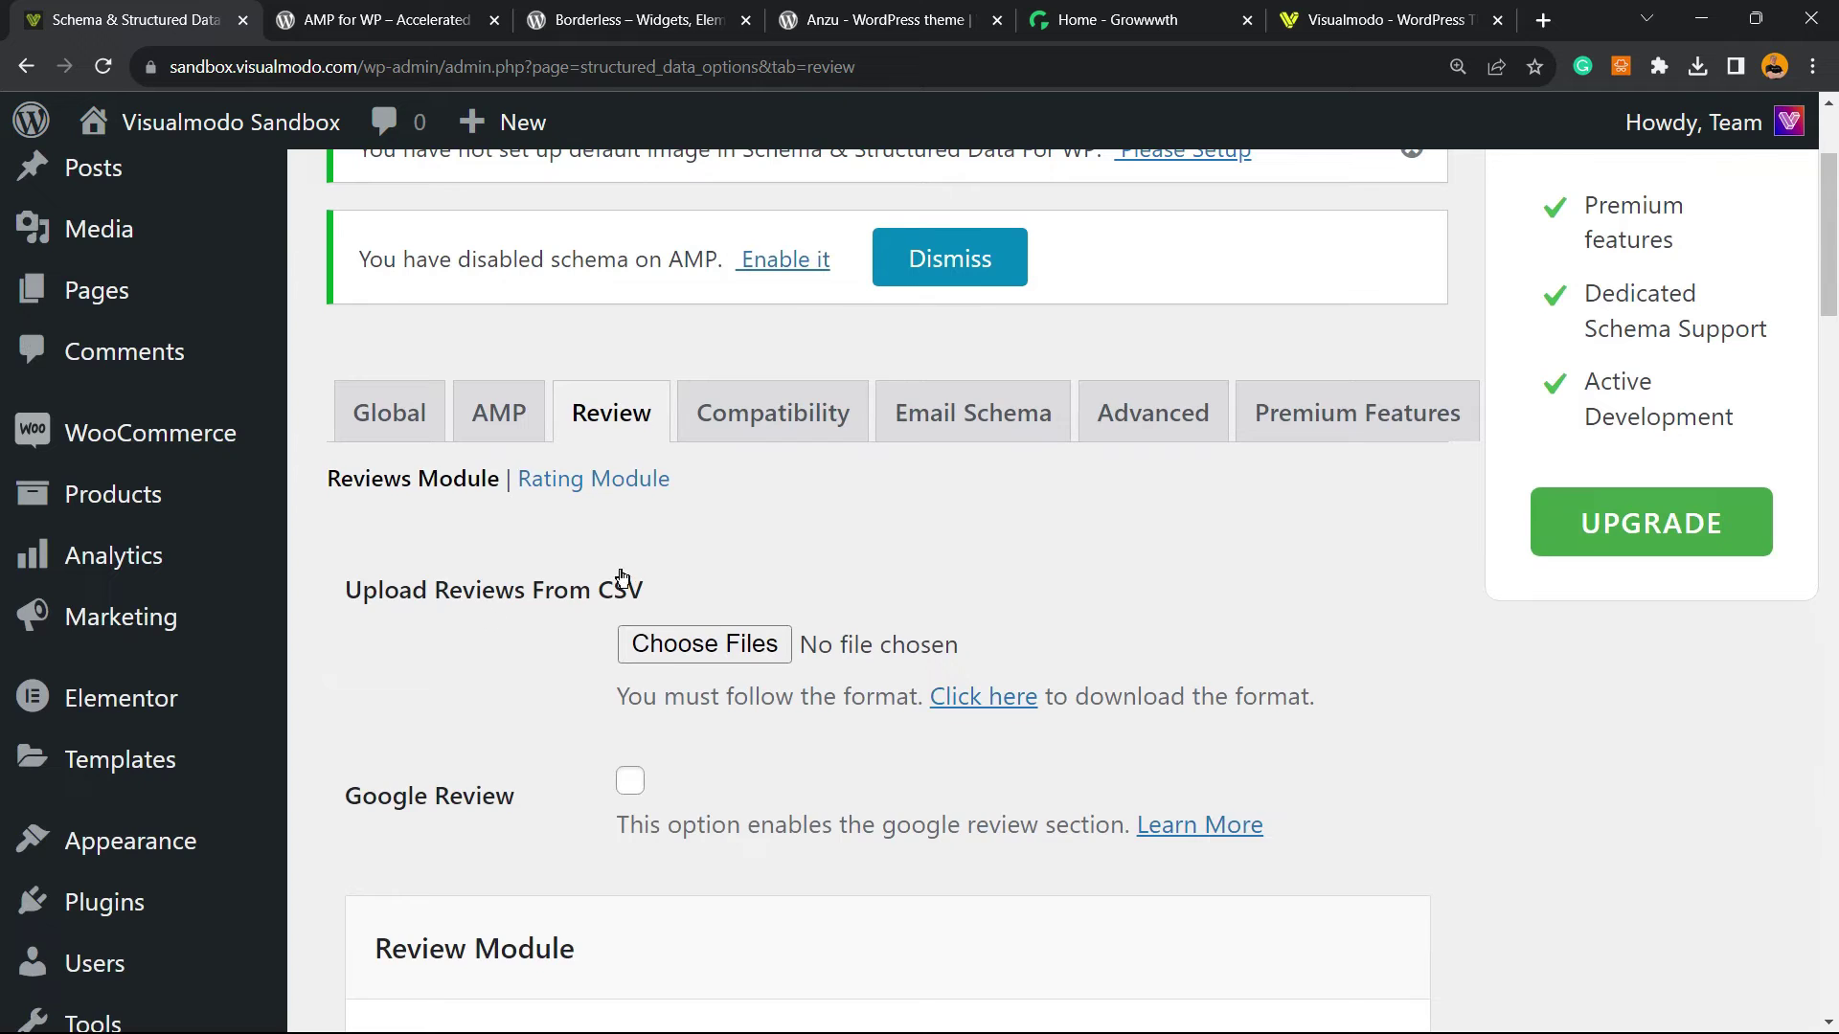
# Step: Look over the Compatibility options, then bring up the Email Schema settings
pyautogui.click(751, 412)
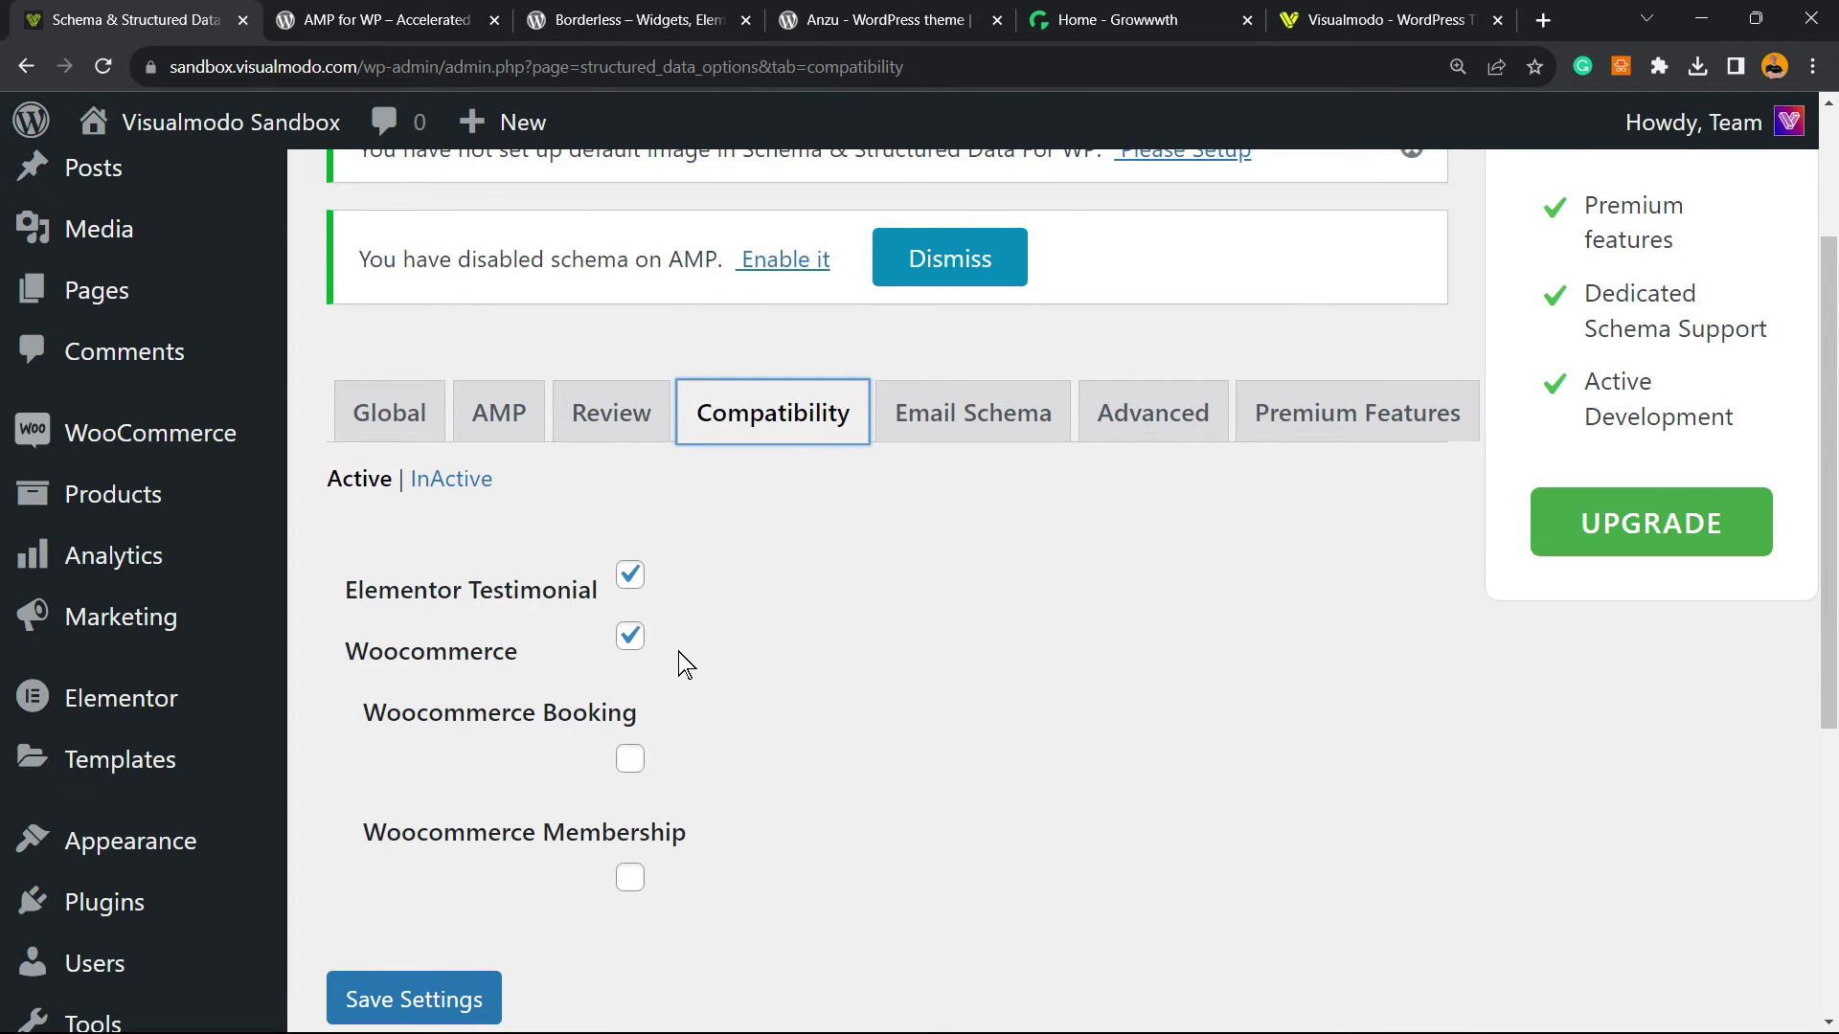
pyautogui.scroll(-2, 678, 651)
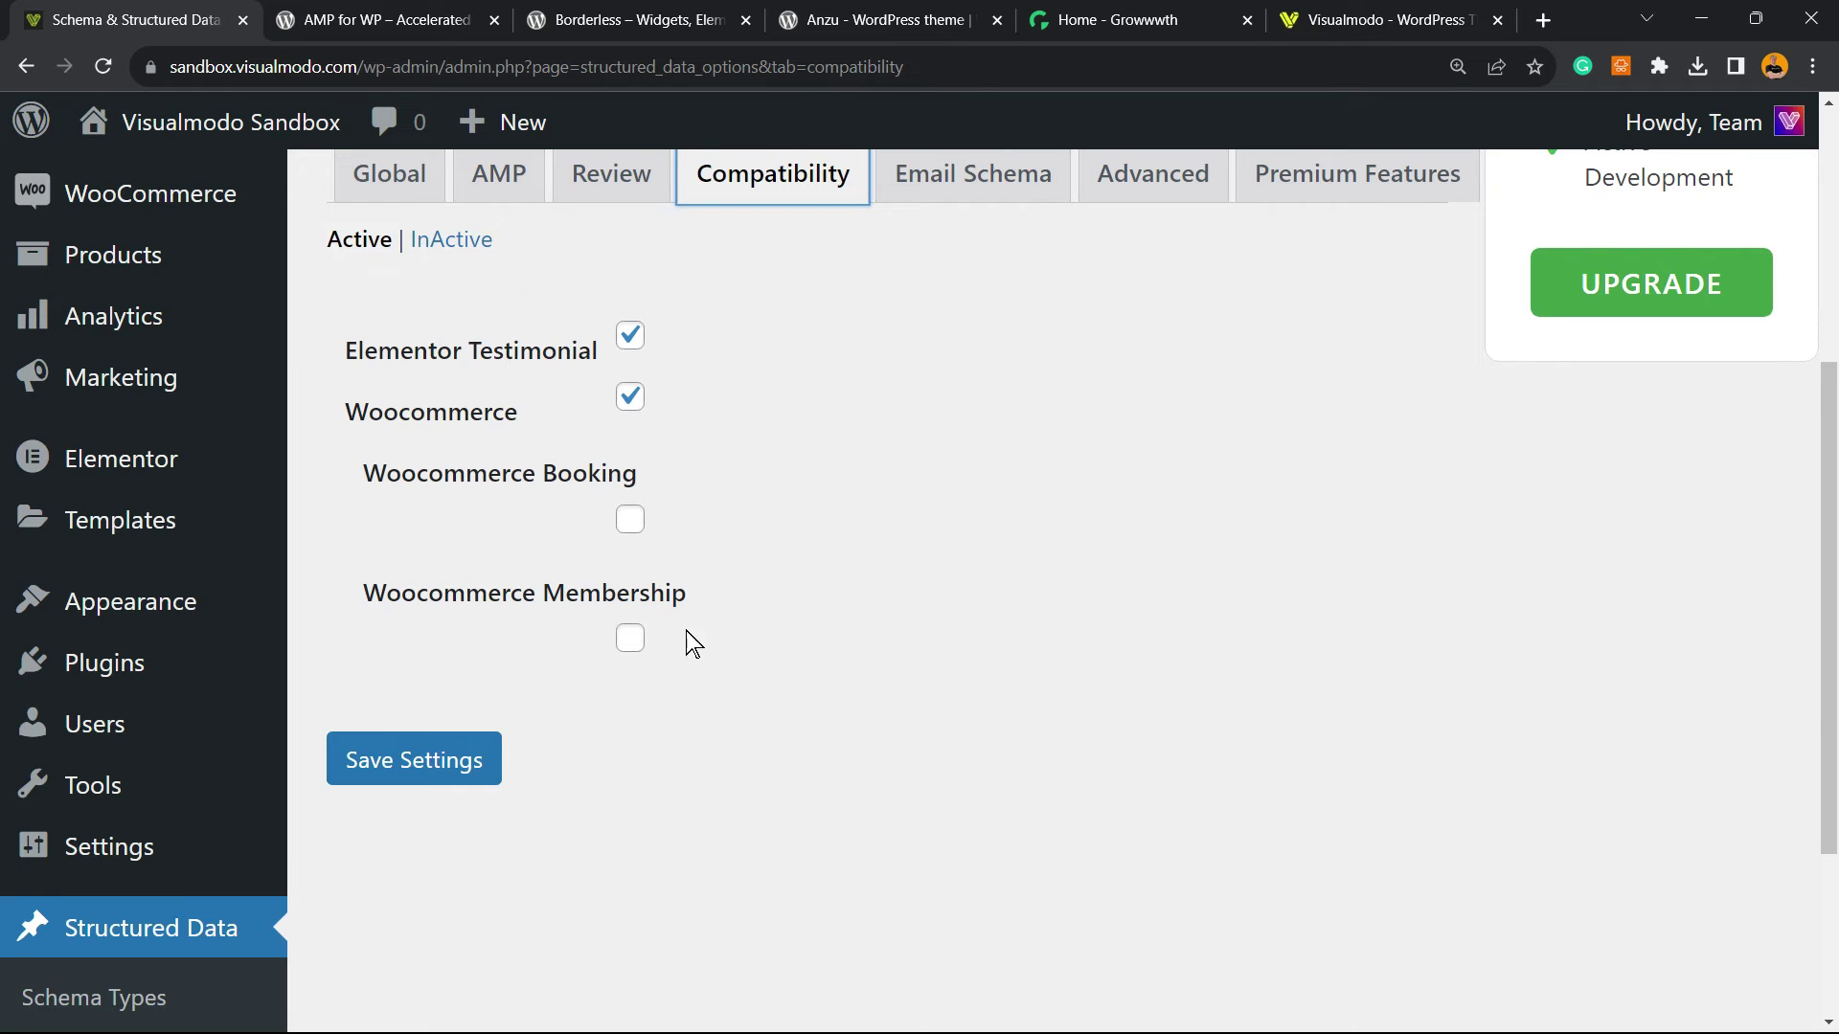
pyautogui.scroll(2, 686, 644)
pyautogui.click(972, 426)
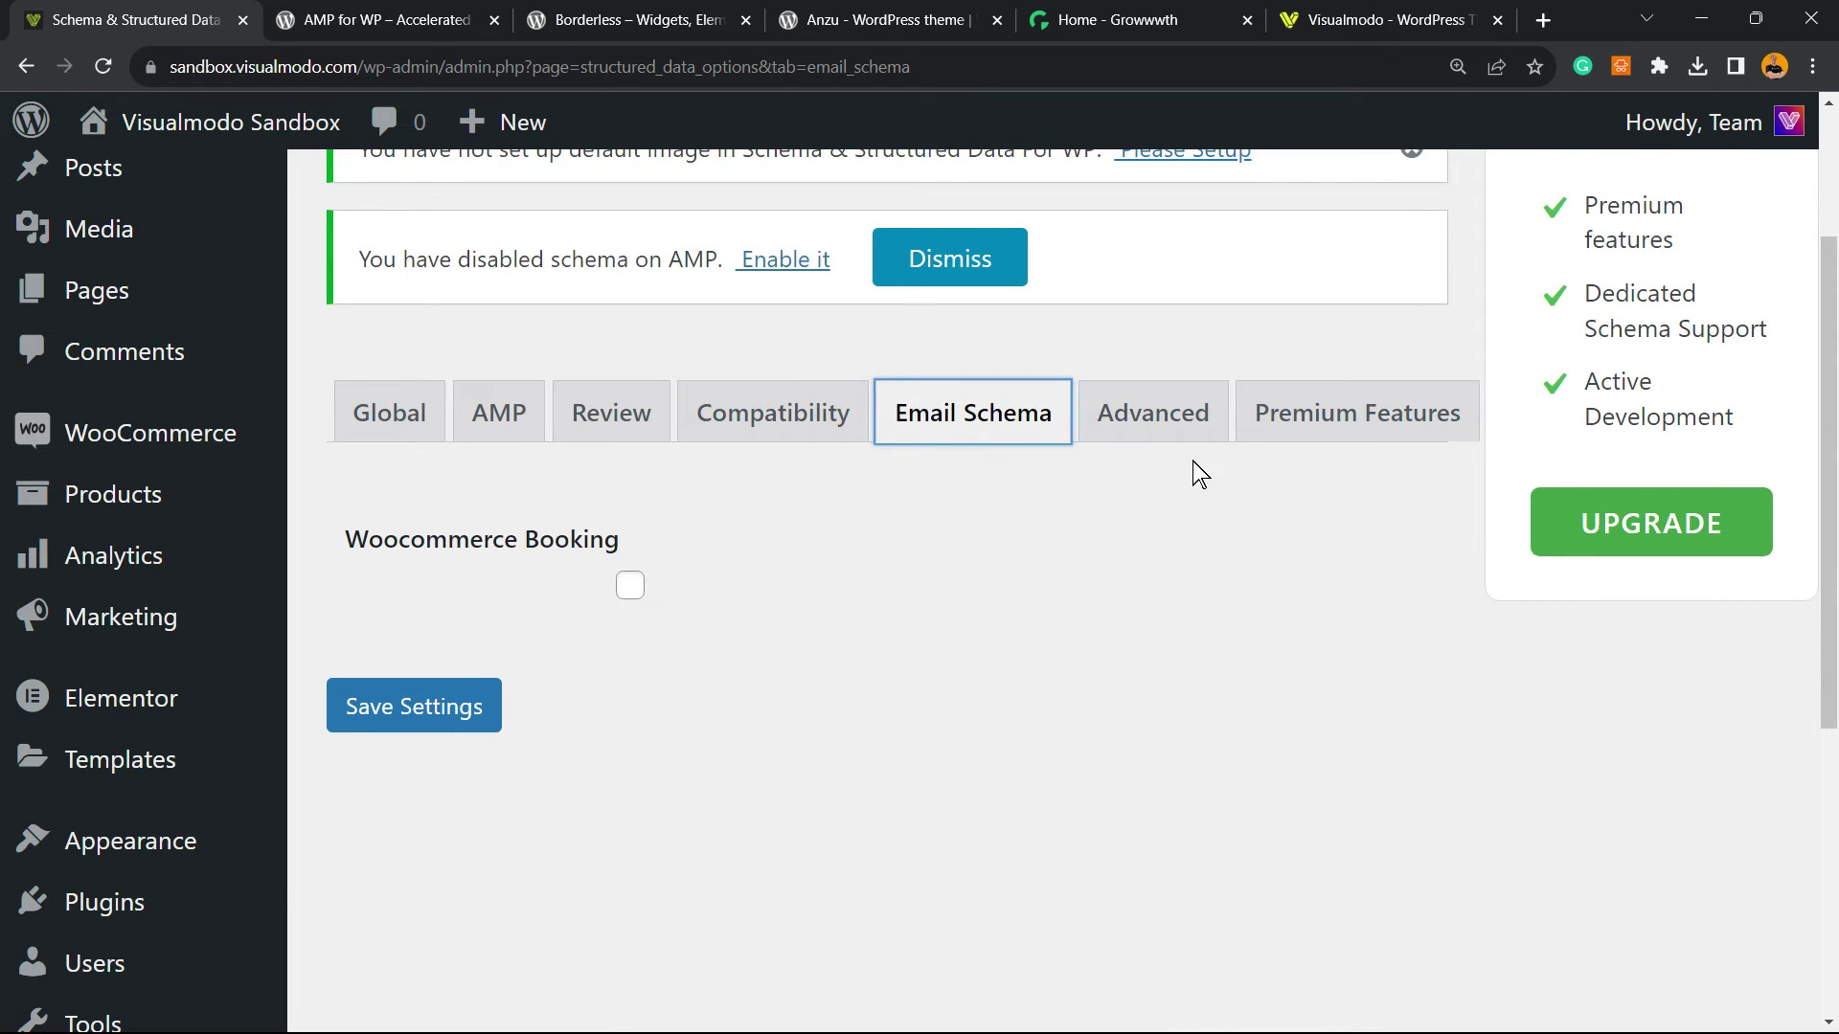
# Step: Open the plugin's Advanced tab and scroll through its Advanced Settings
pyautogui.click(1164, 426)
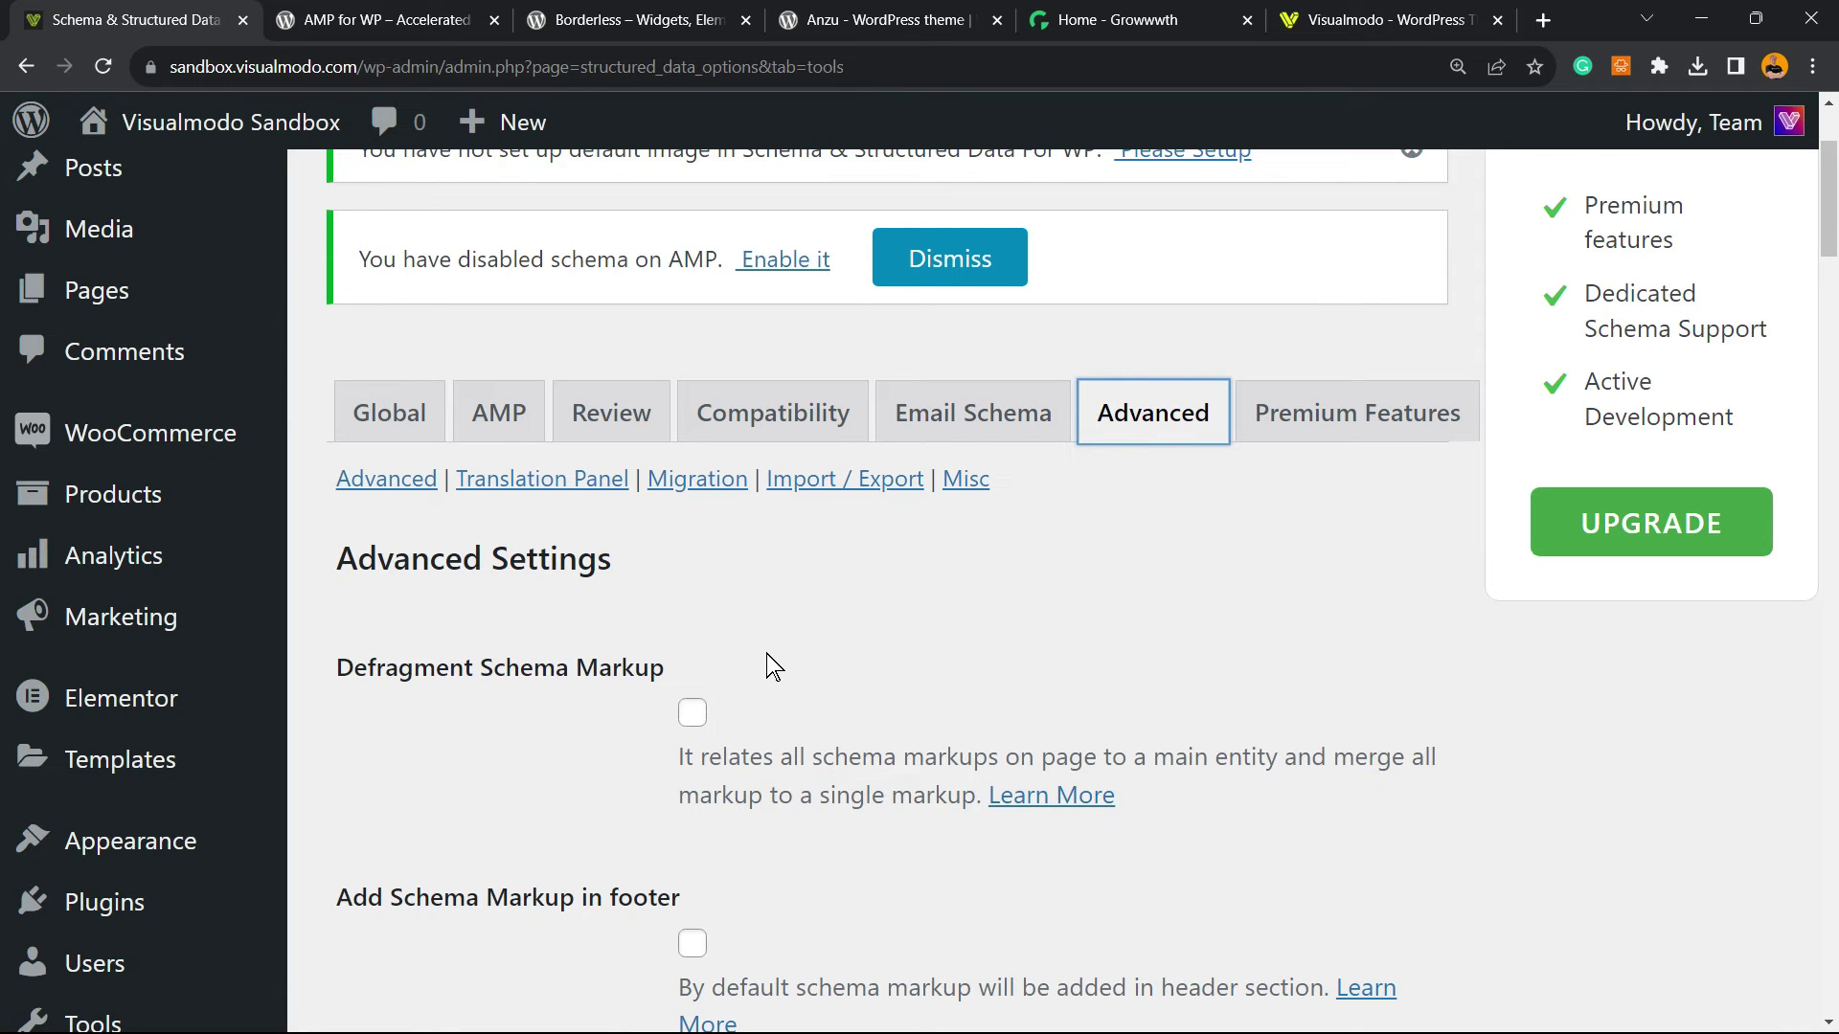
pyautogui.scroll(-2, 766, 652)
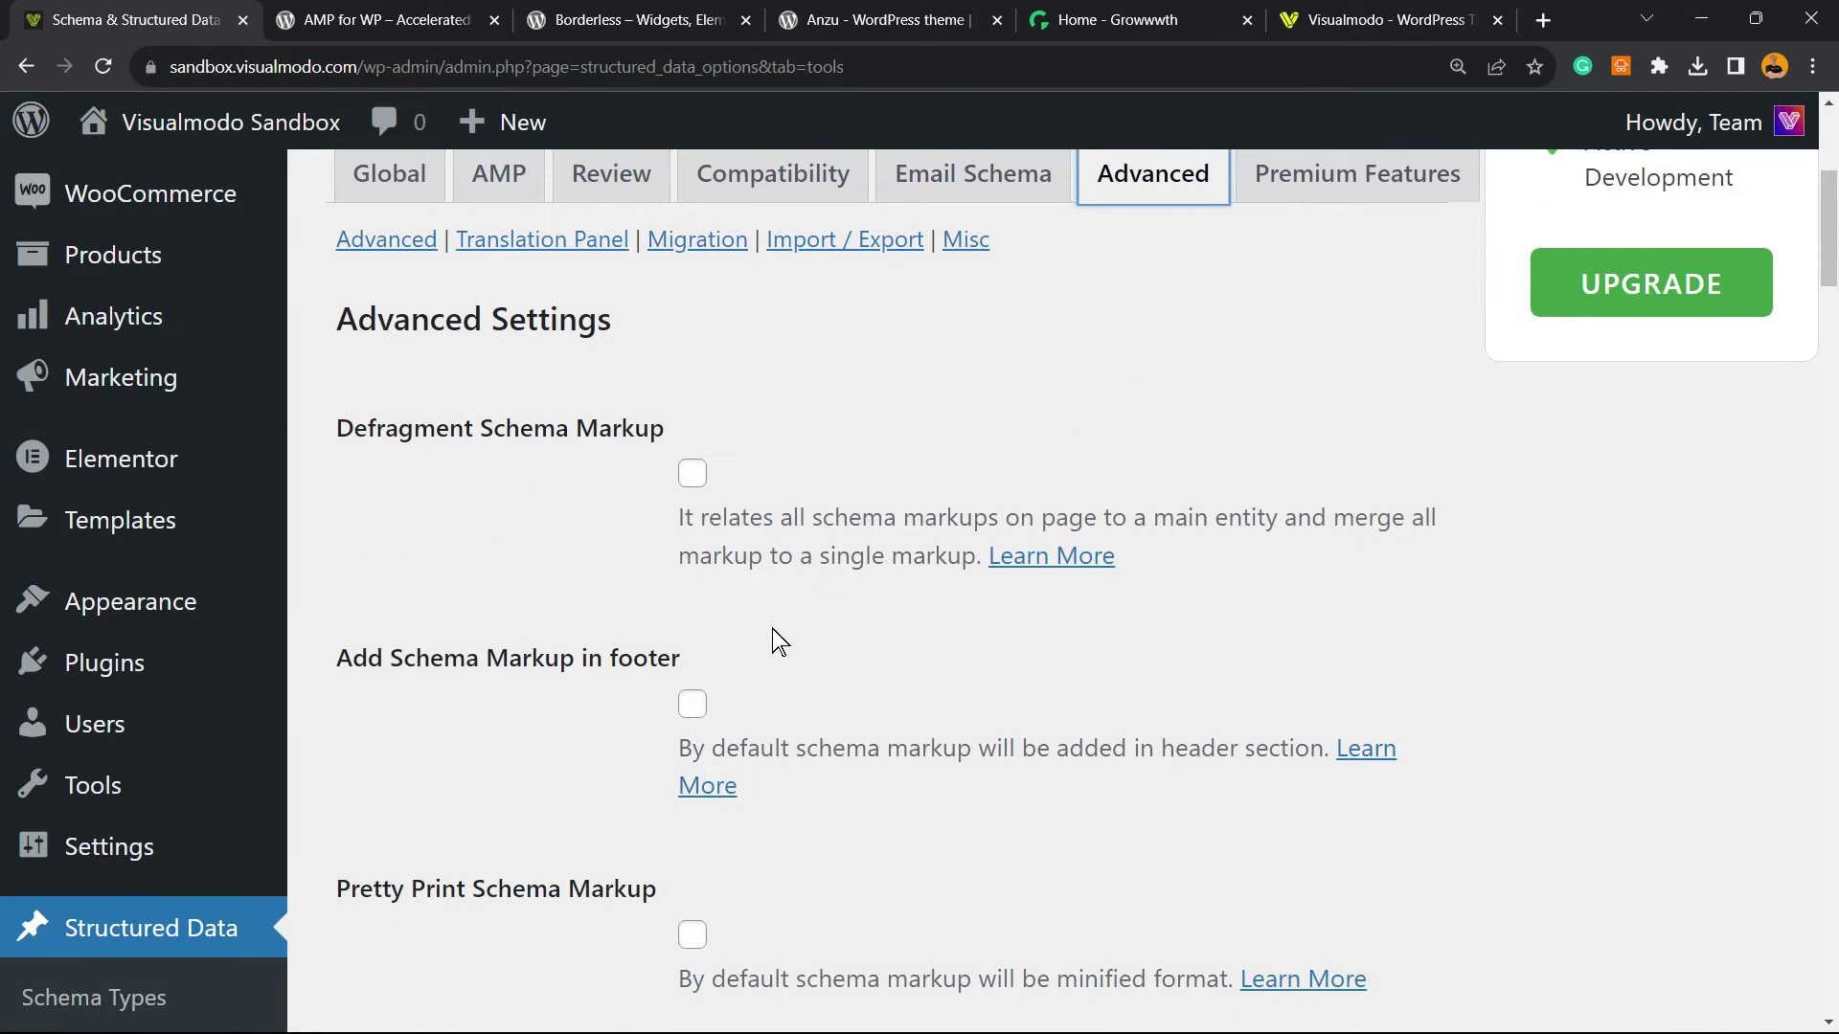
pyautogui.scroll(-2, 772, 628)
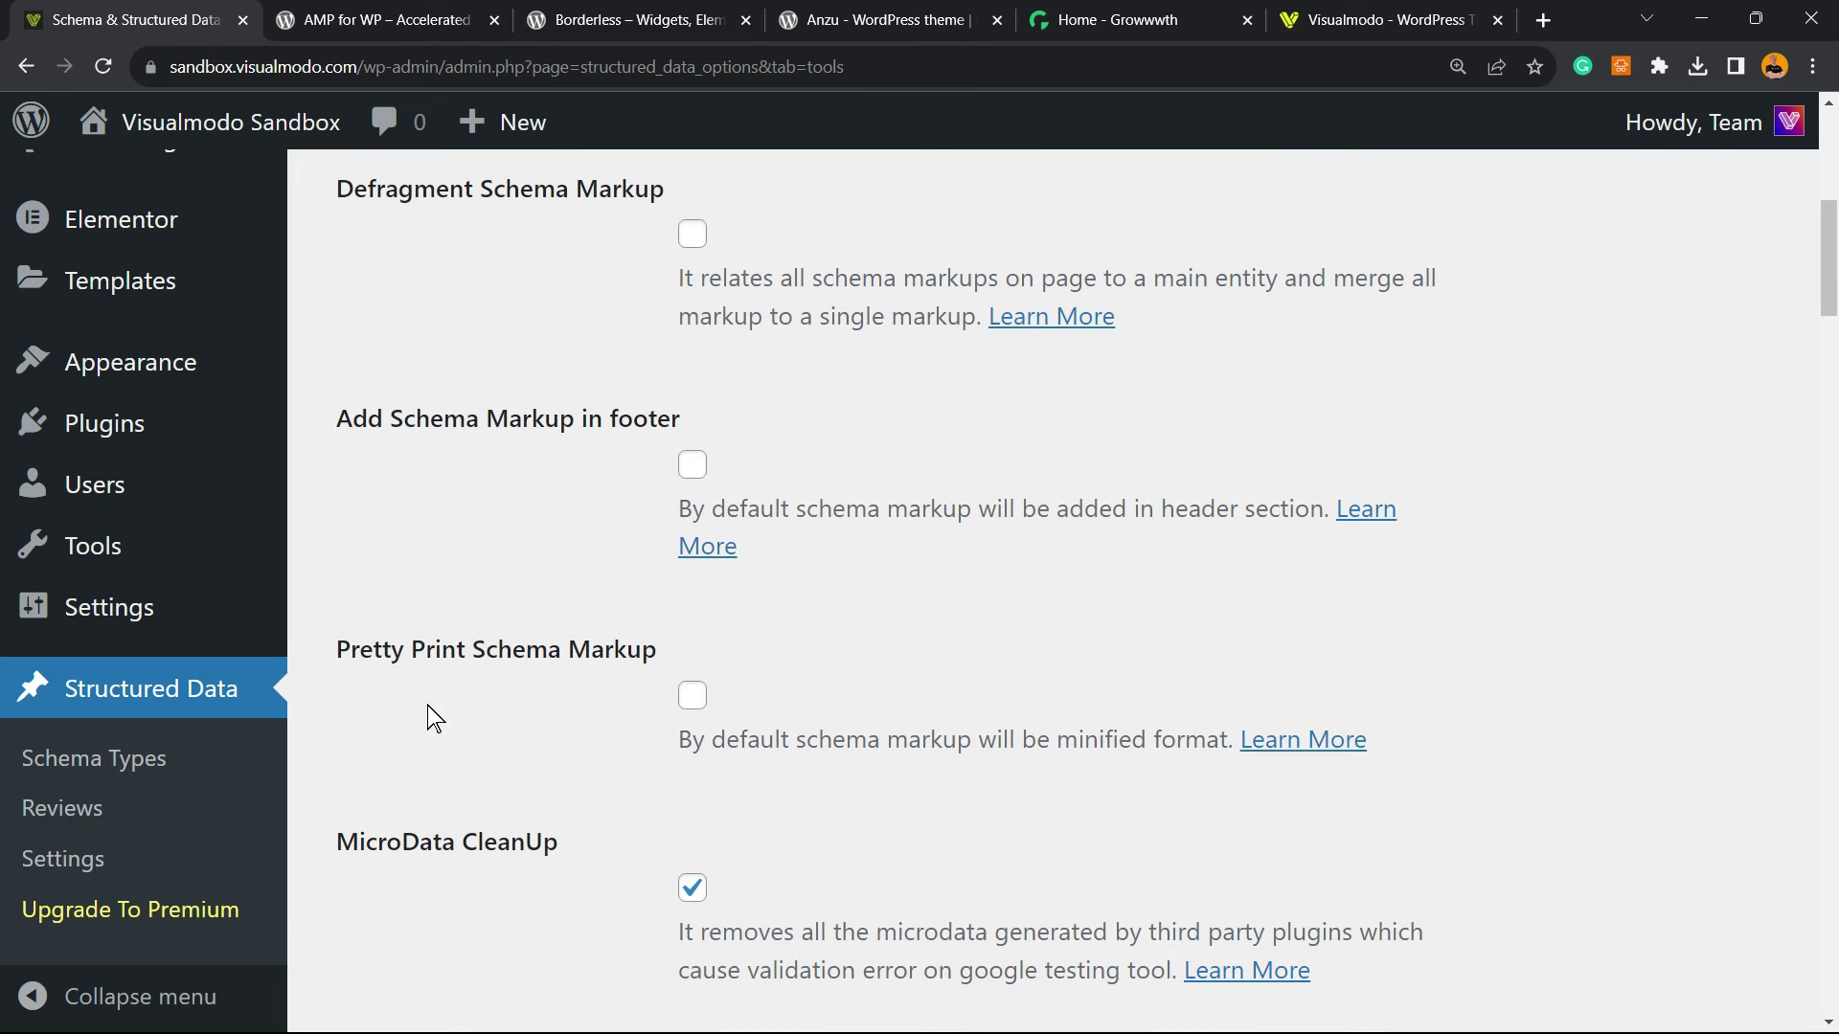
pyautogui.scroll(-2, 538, 675)
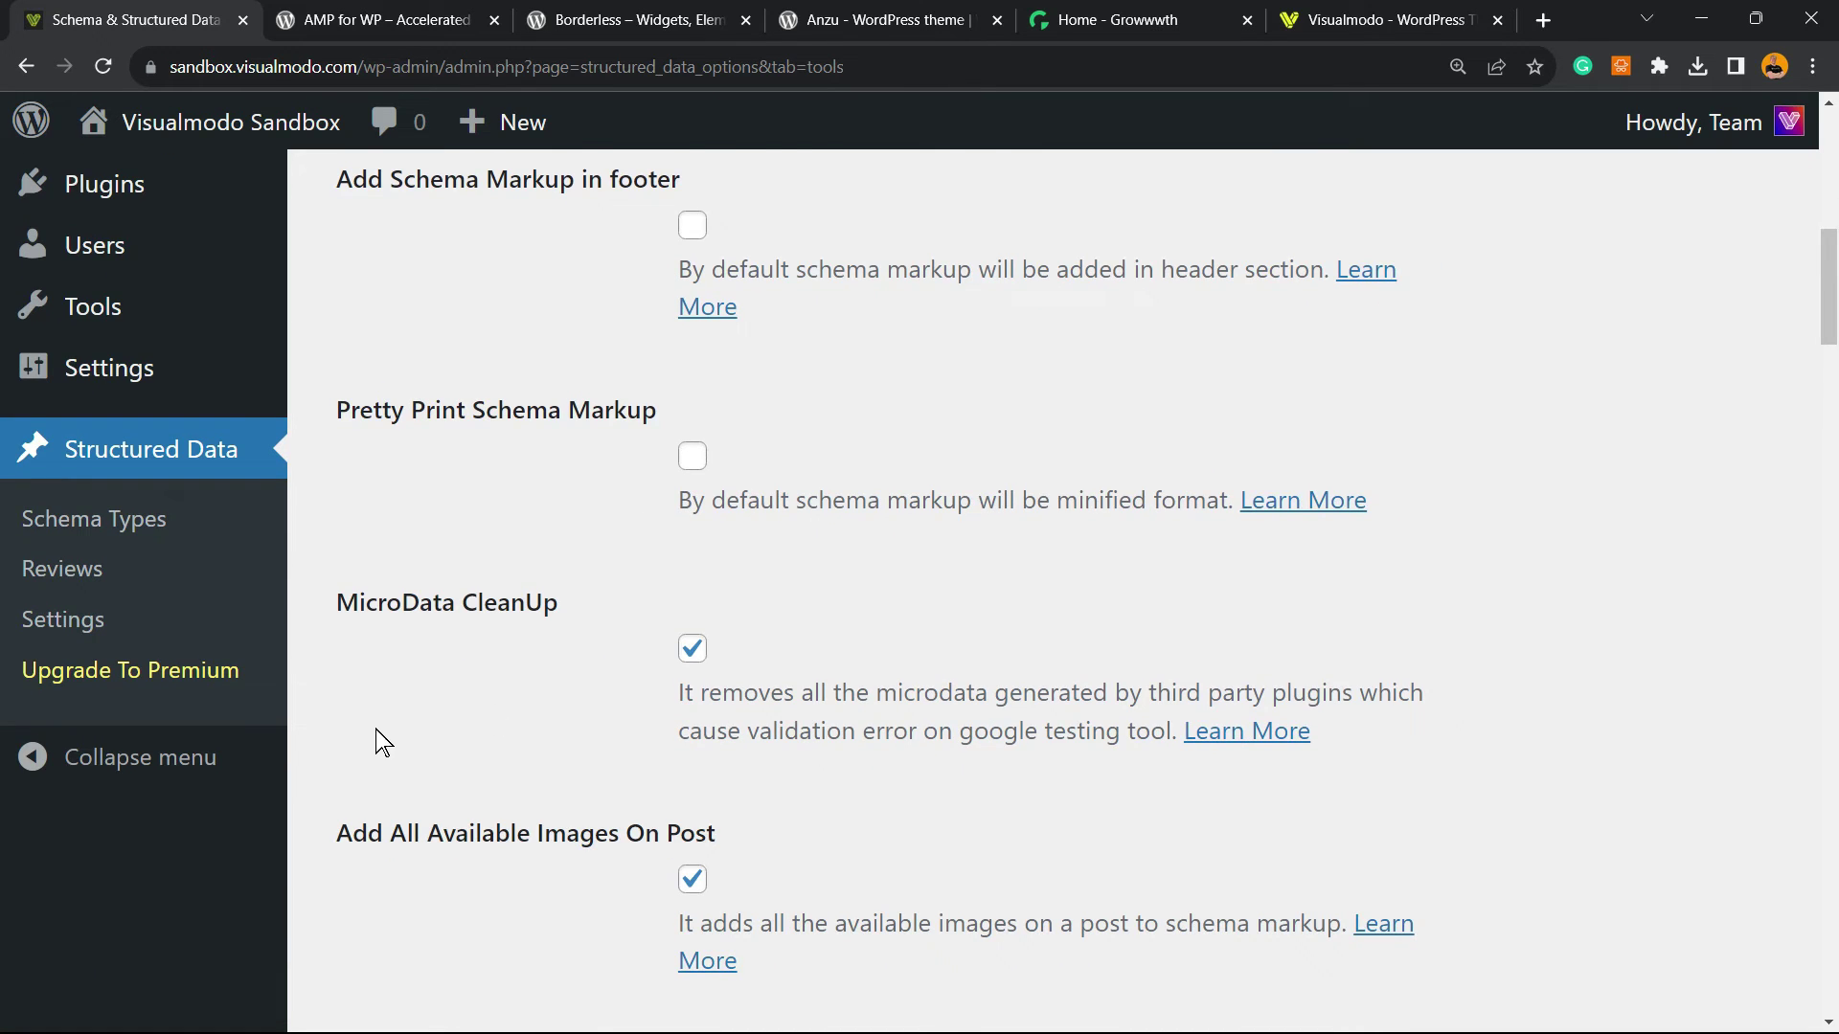
pyautogui.scroll(-10, 453, 701)
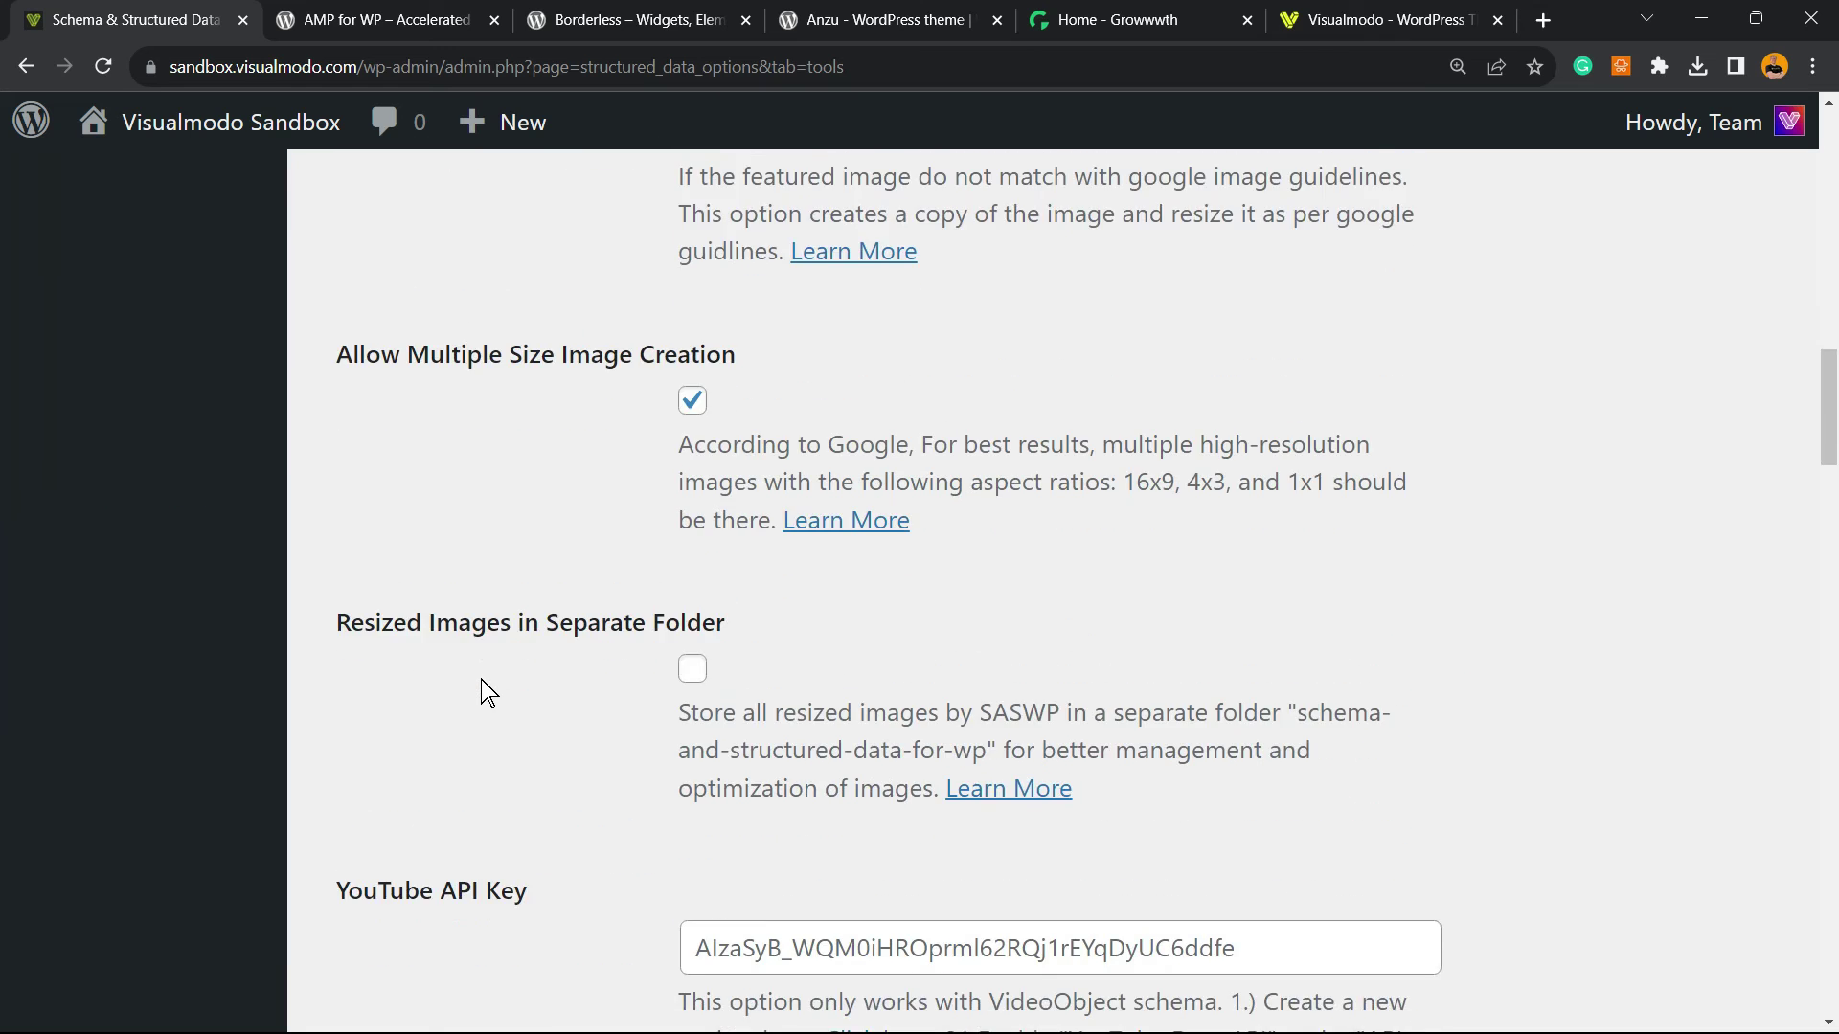
pyautogui.scroll(-2, 488, 691)
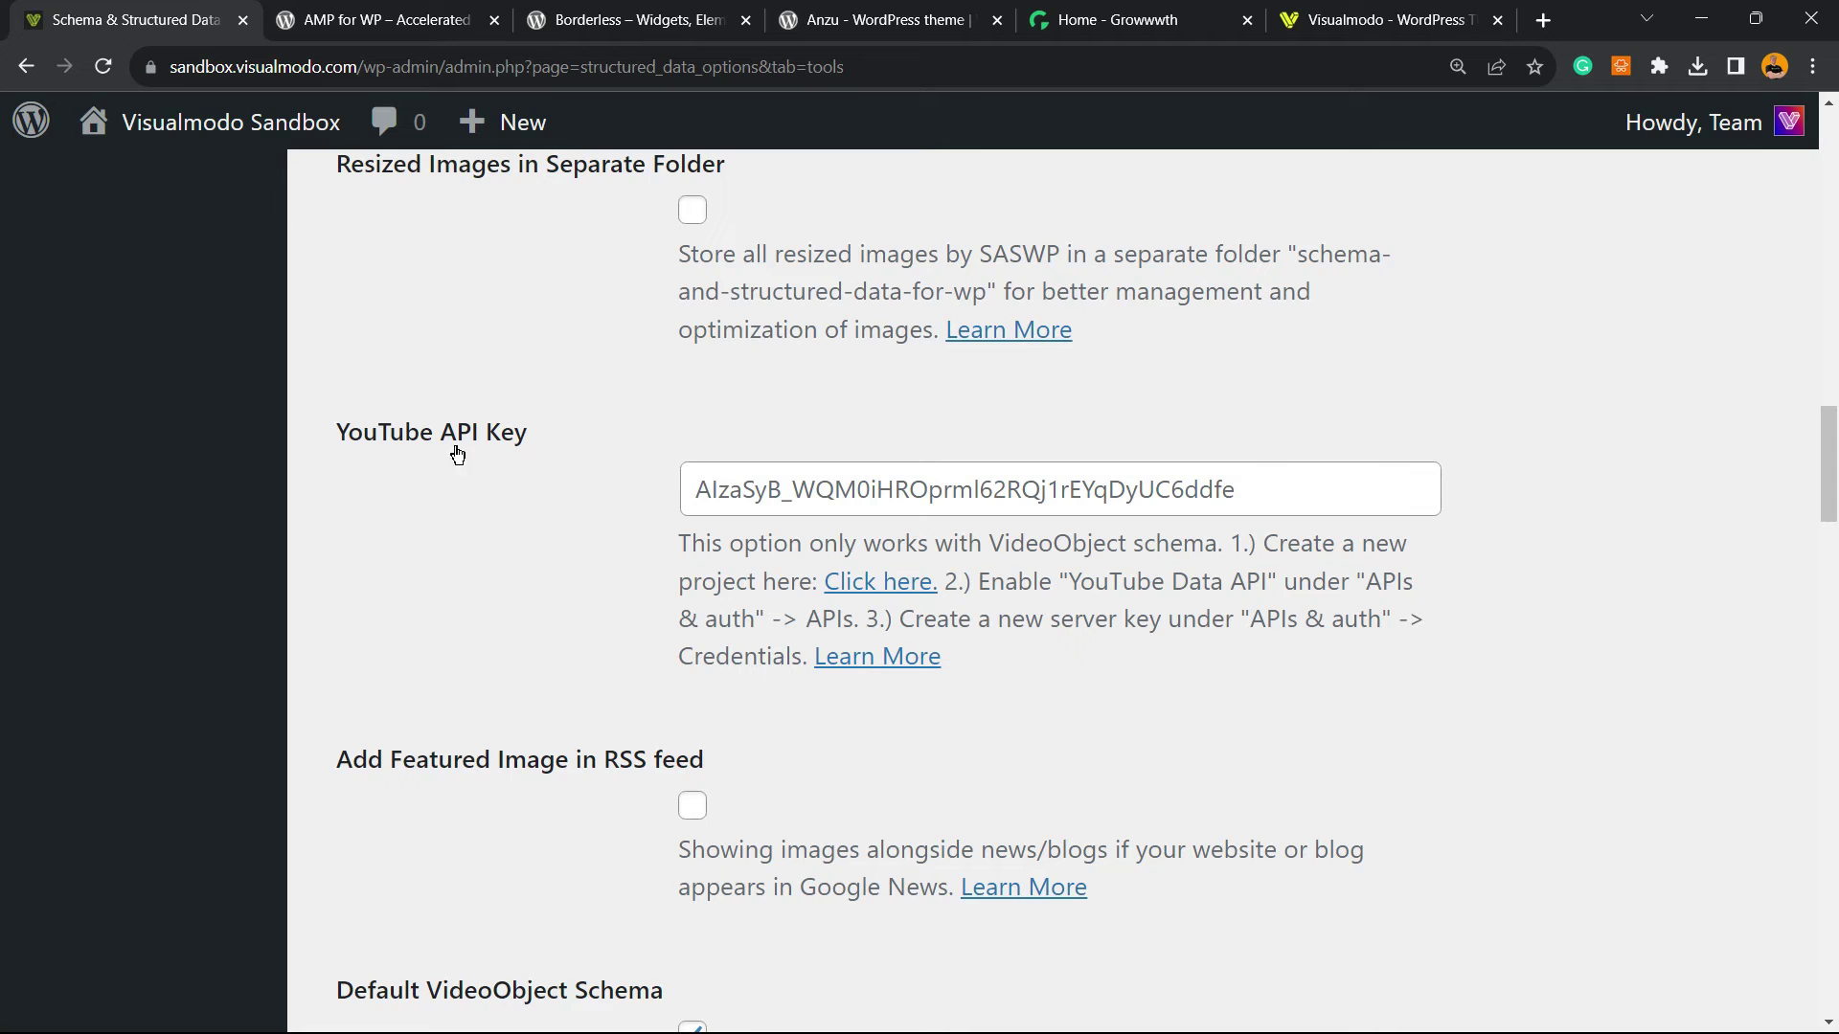
# Step: Focus the YouTube API Key field, then review the options down to the Migration imports
pyautogui.click(796, 491)
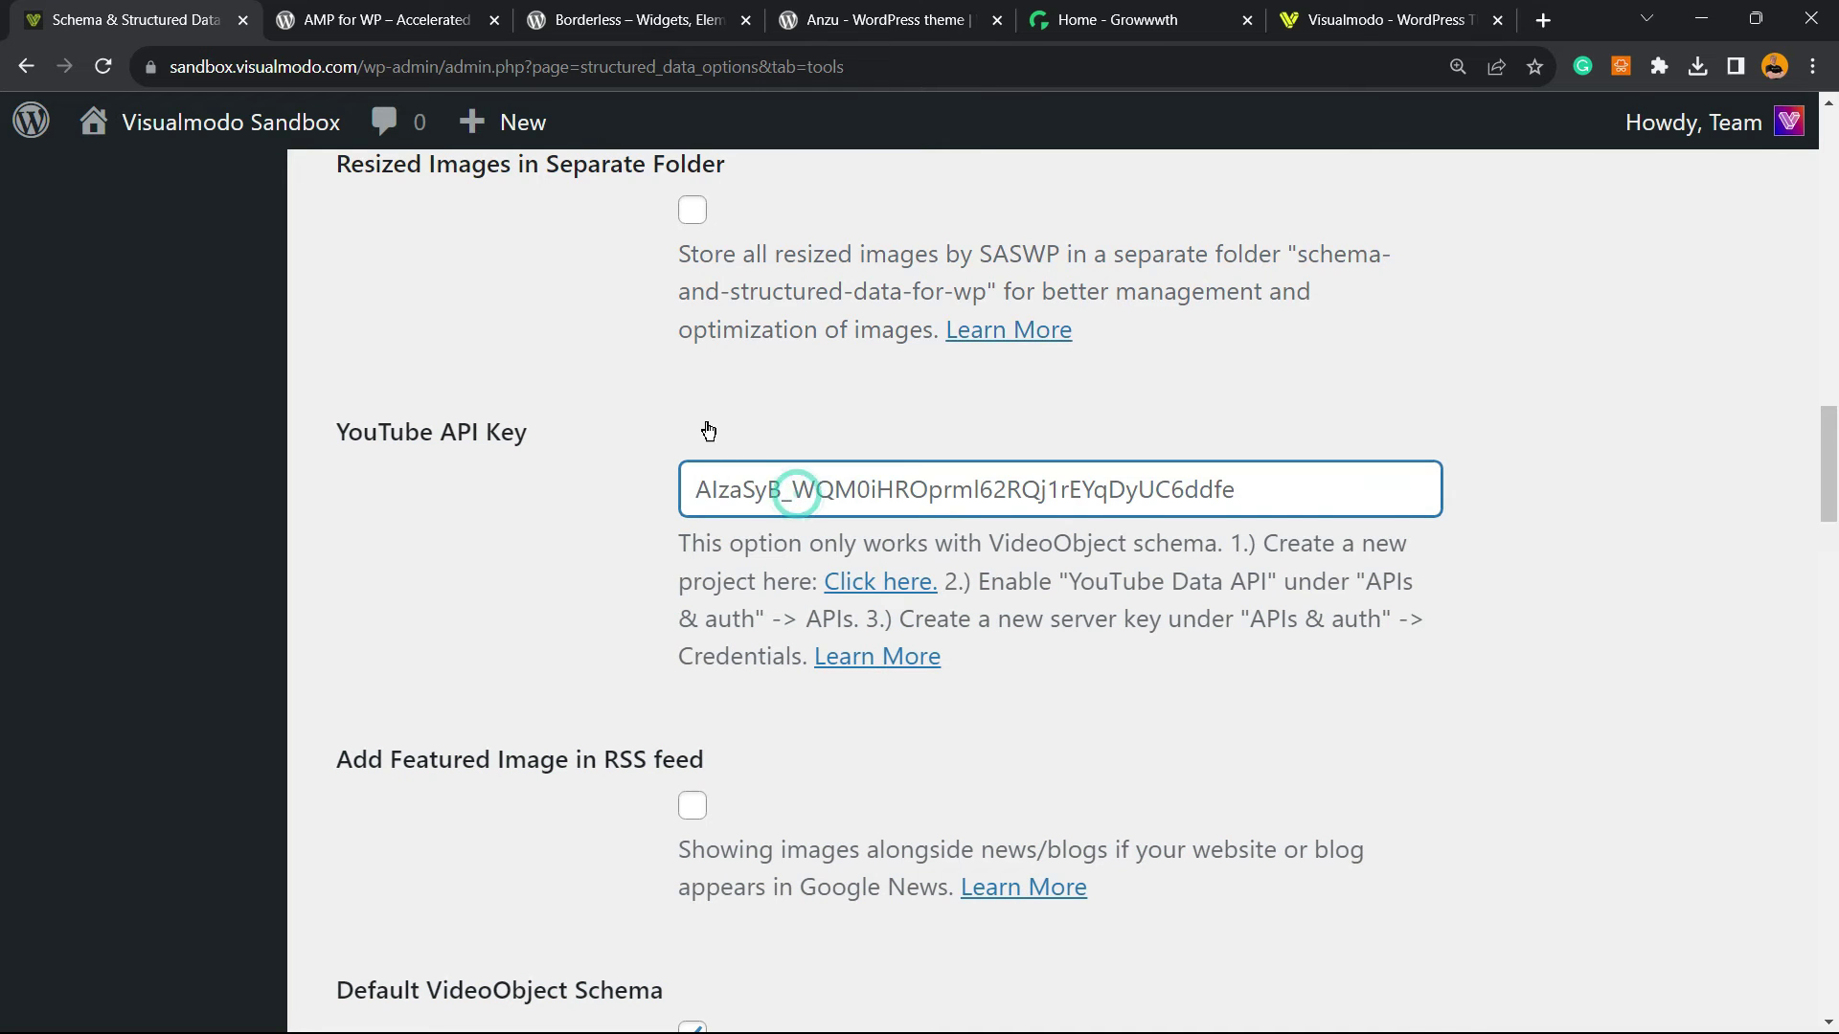
pyautogui.scroll(2, 708, 441)
pyautogui.scroll(-4, 541, 600)
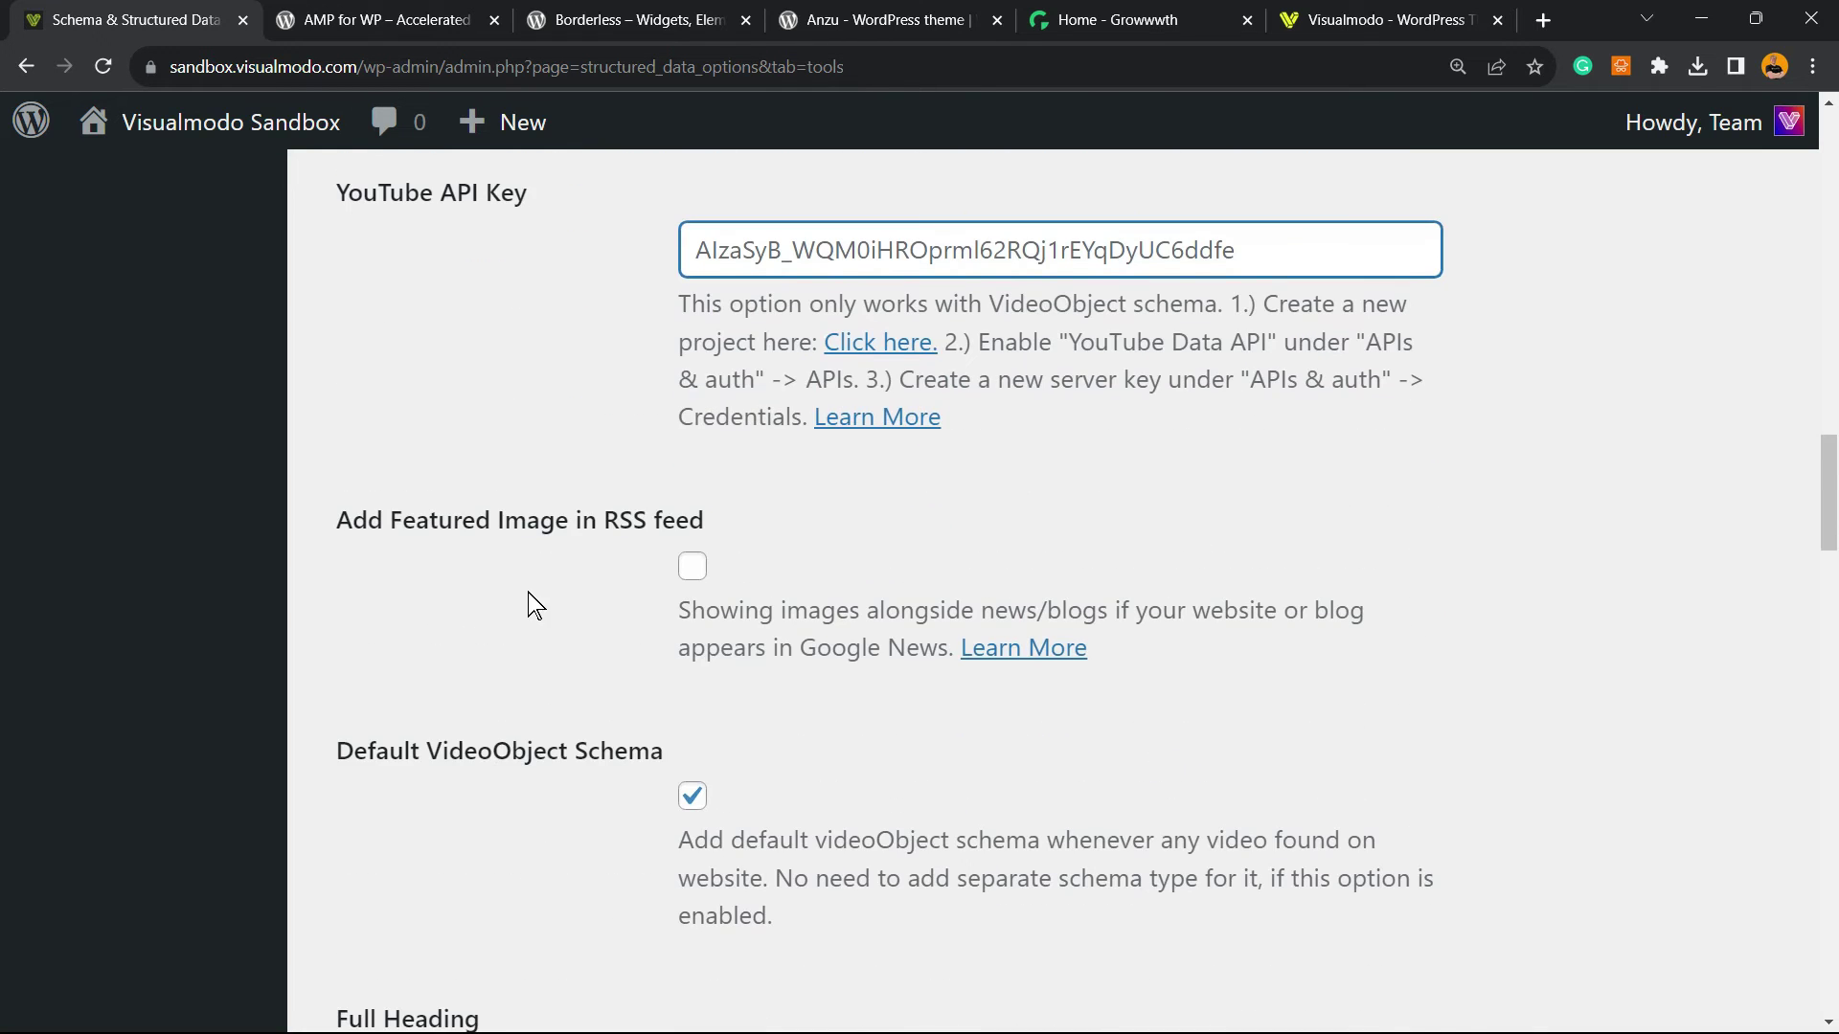
pyautogui.scroll(-4, 442, 565)
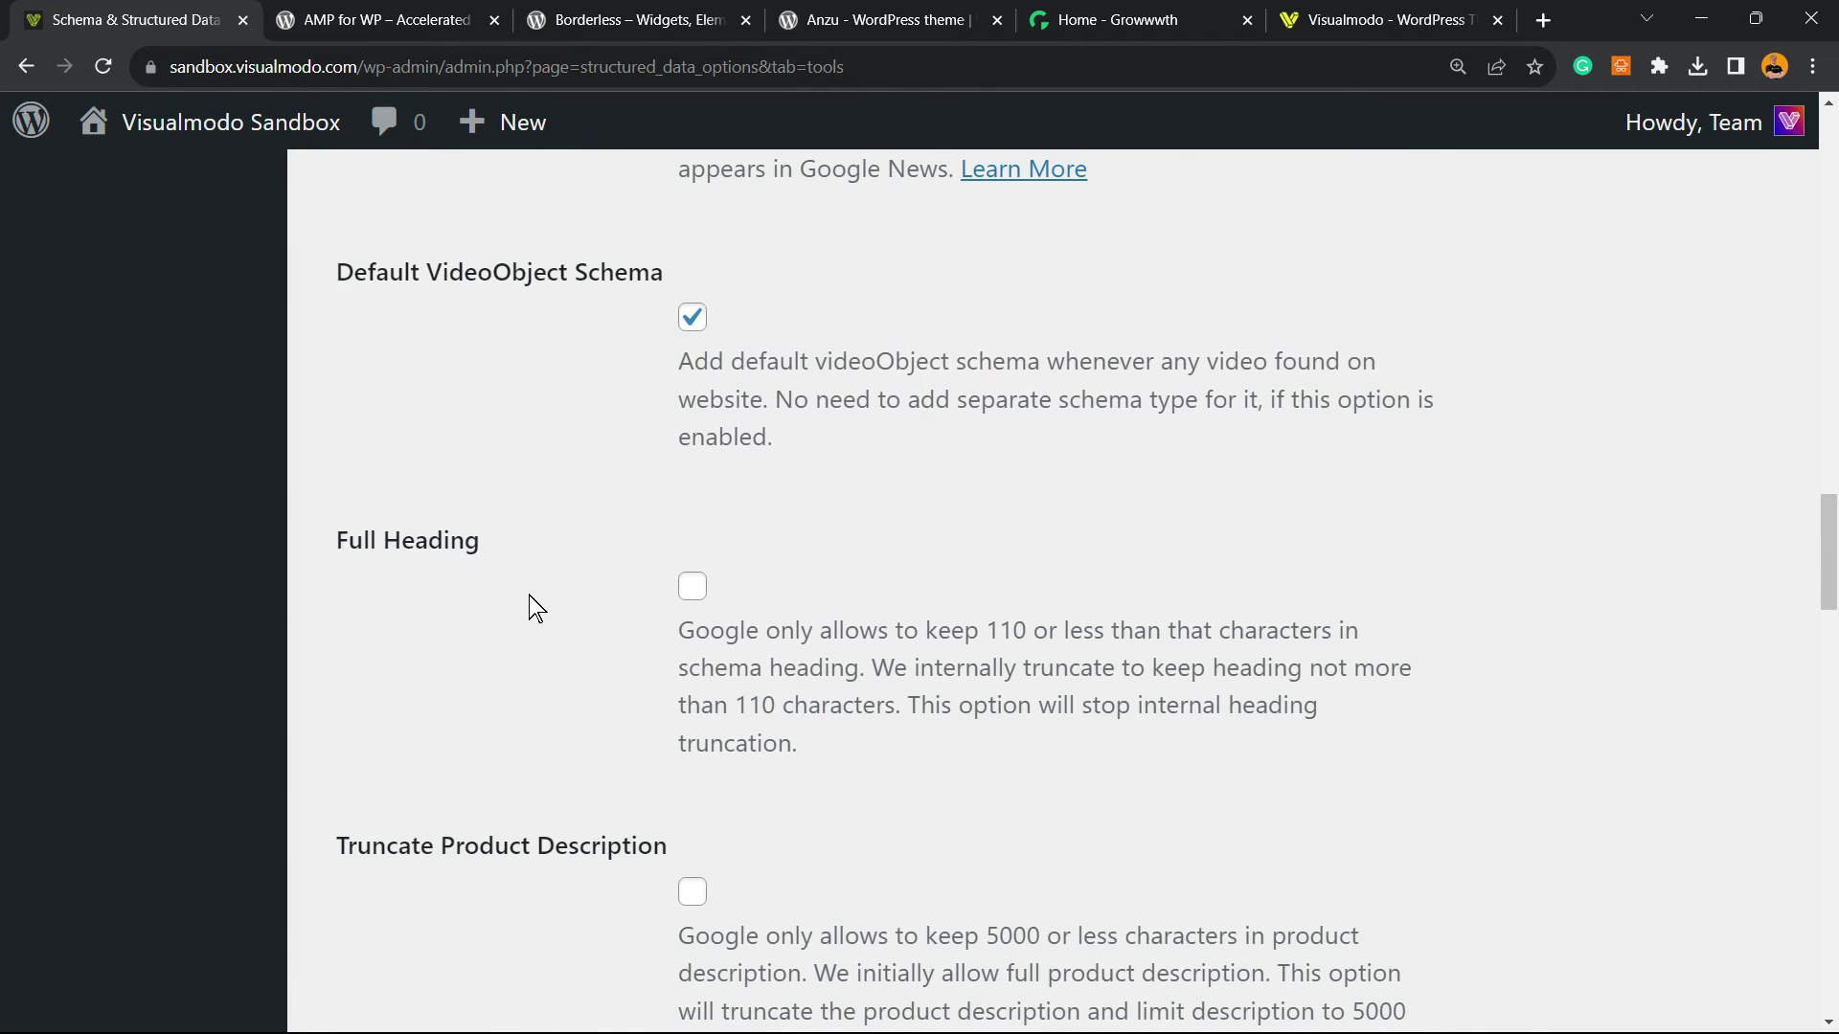
pyautogui.scroll(-4, 574, 598)
pyautogui.scroll(-2, 558, 620)
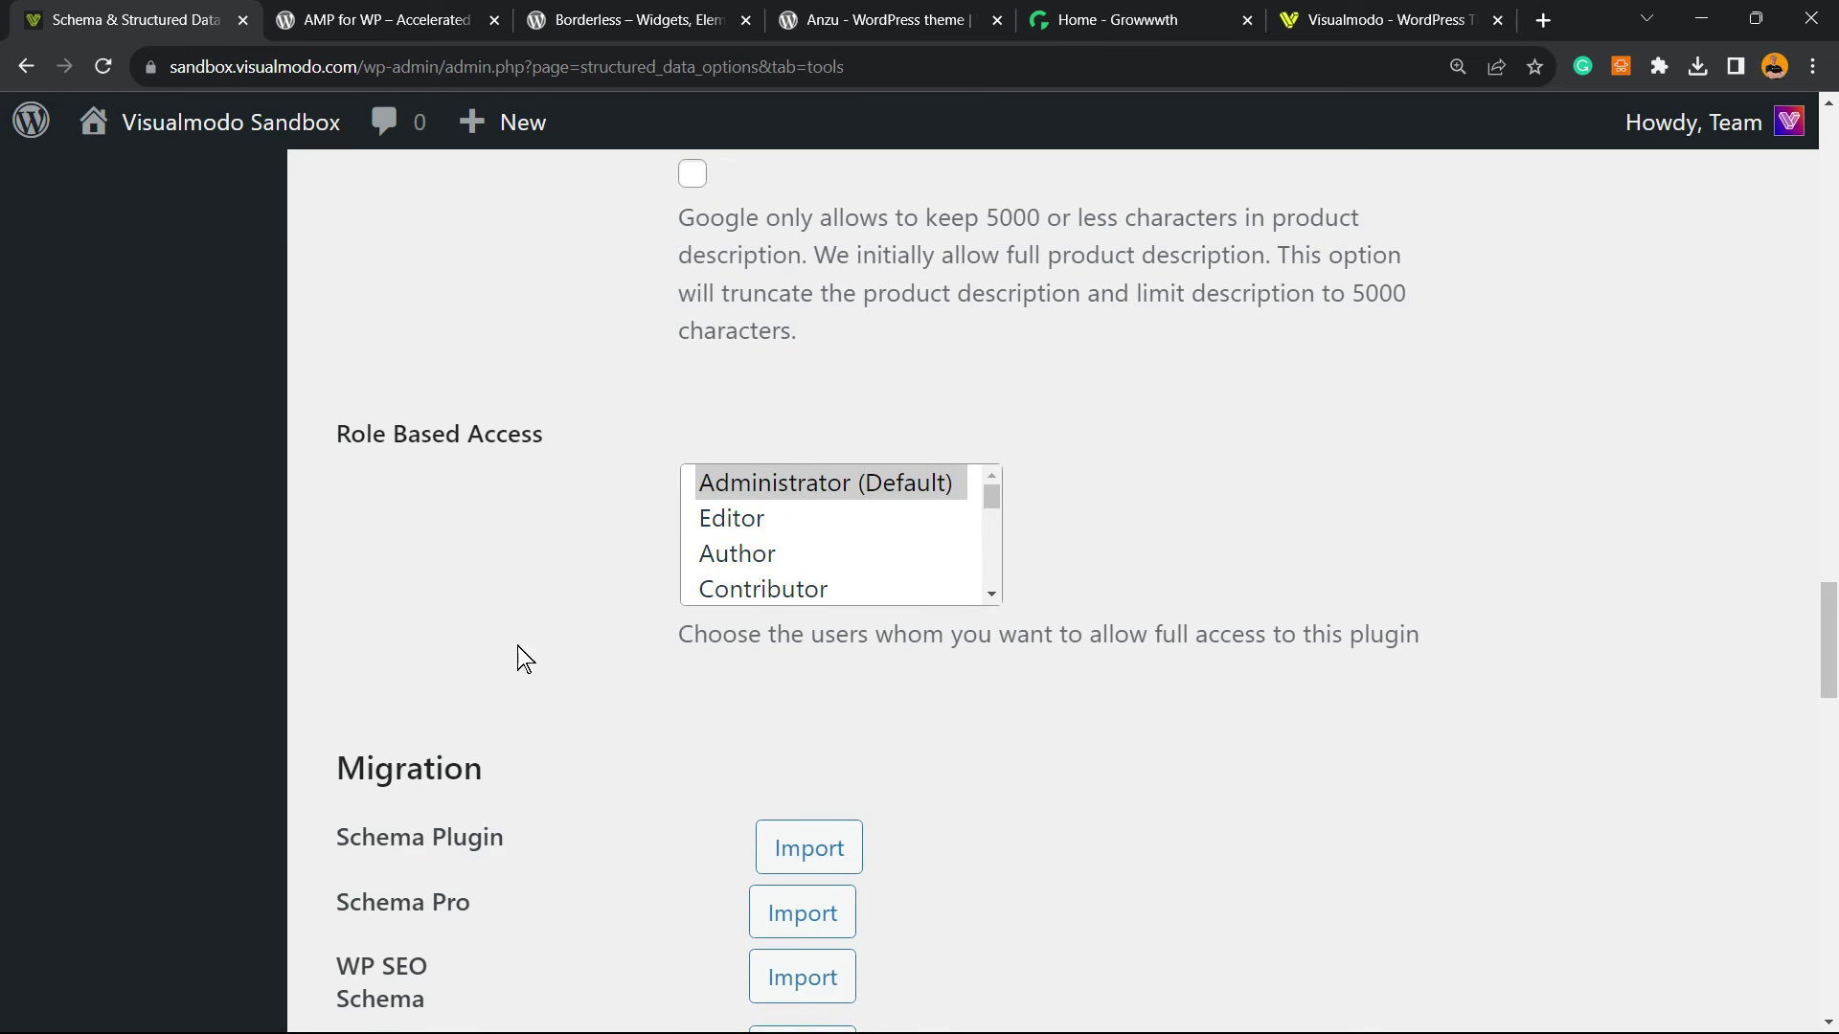
pyautogui.scroll(-4, 524, 659)
pyautogui.scroll(15, 511, 586)
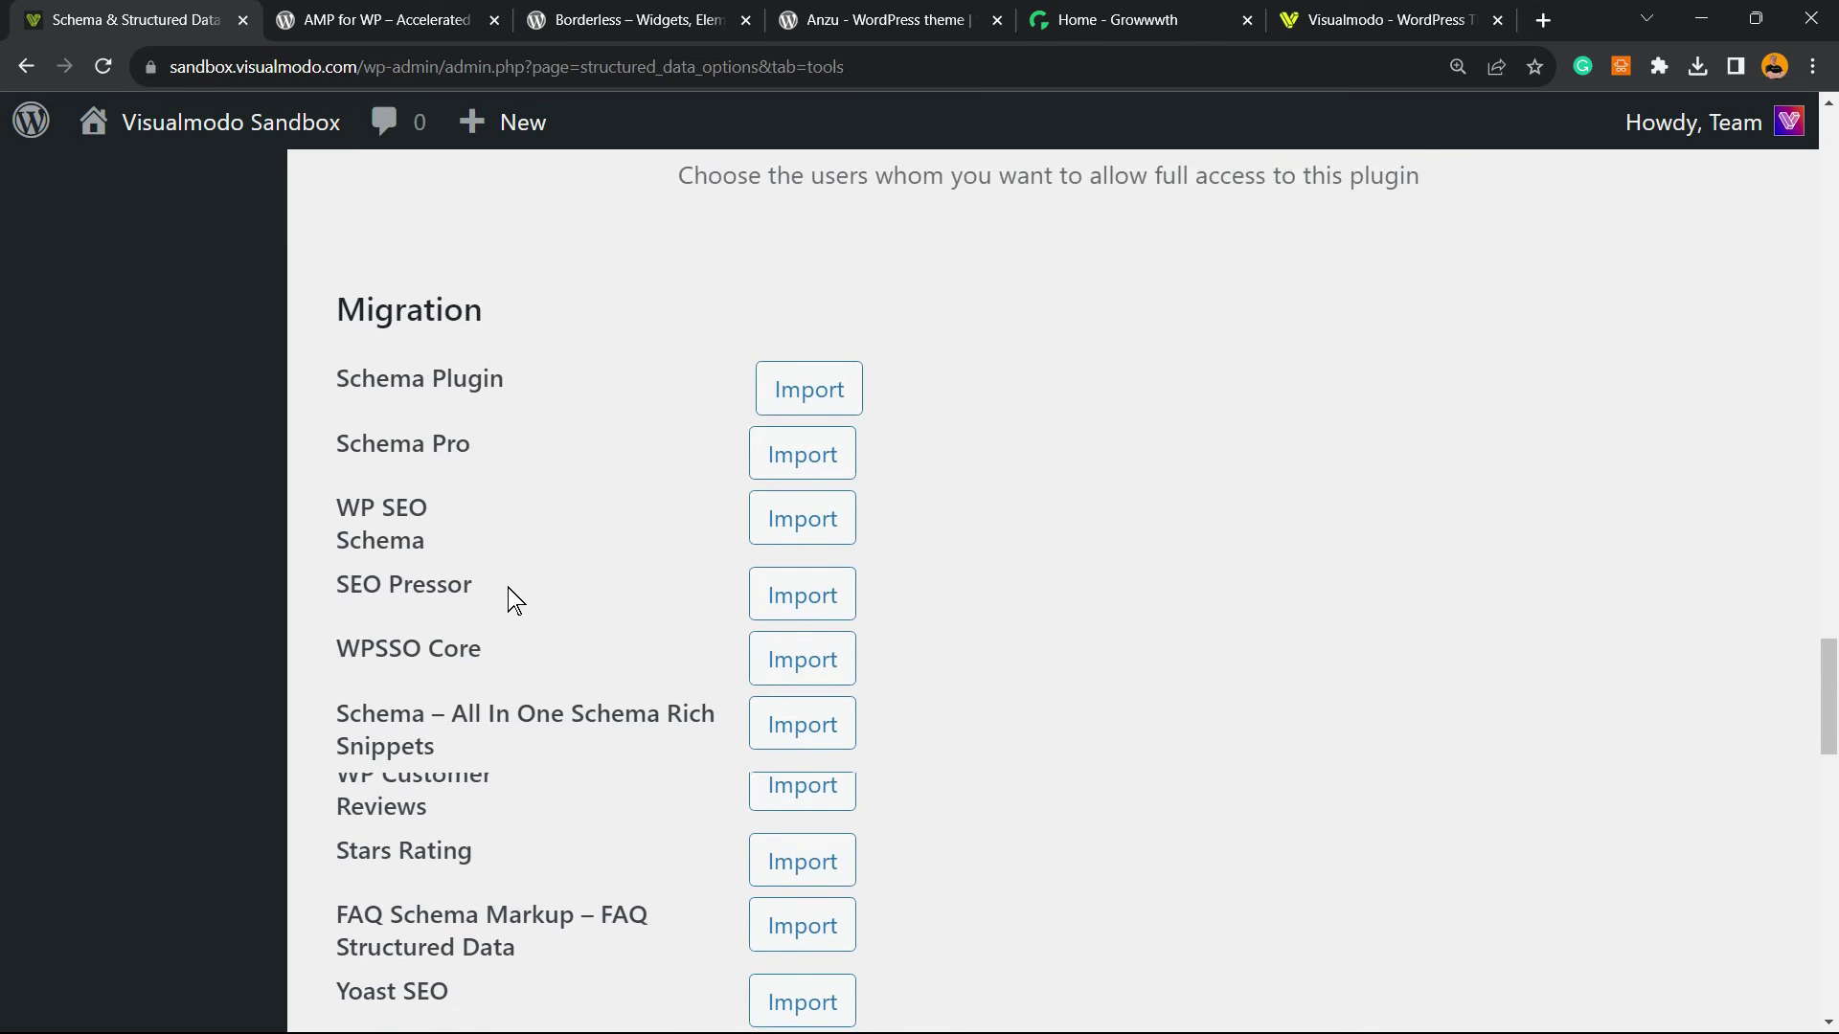
# Step: Go from Posts to the Pages list and open the newest Contact page in the editor
pyautogui.scroll(2, 513, 588)
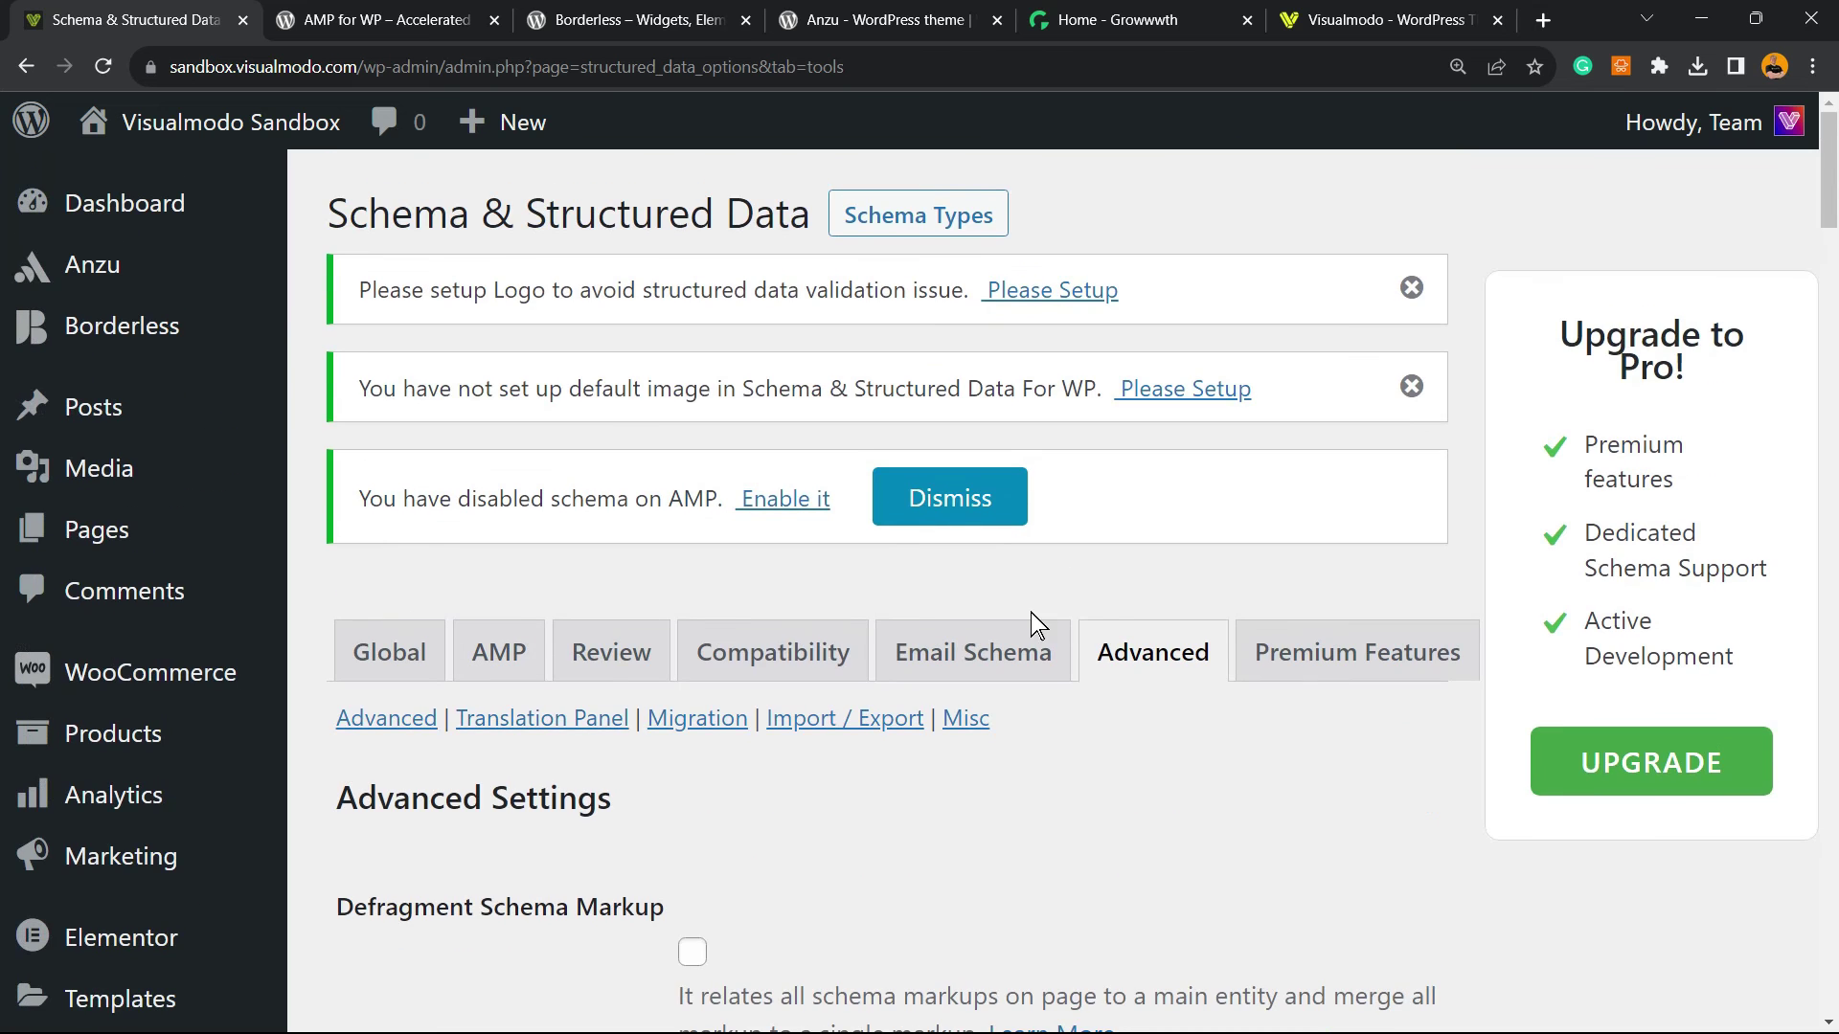
pyautogui.moveTo(1300, 671); pyautogui.dragTo(1195, 715)
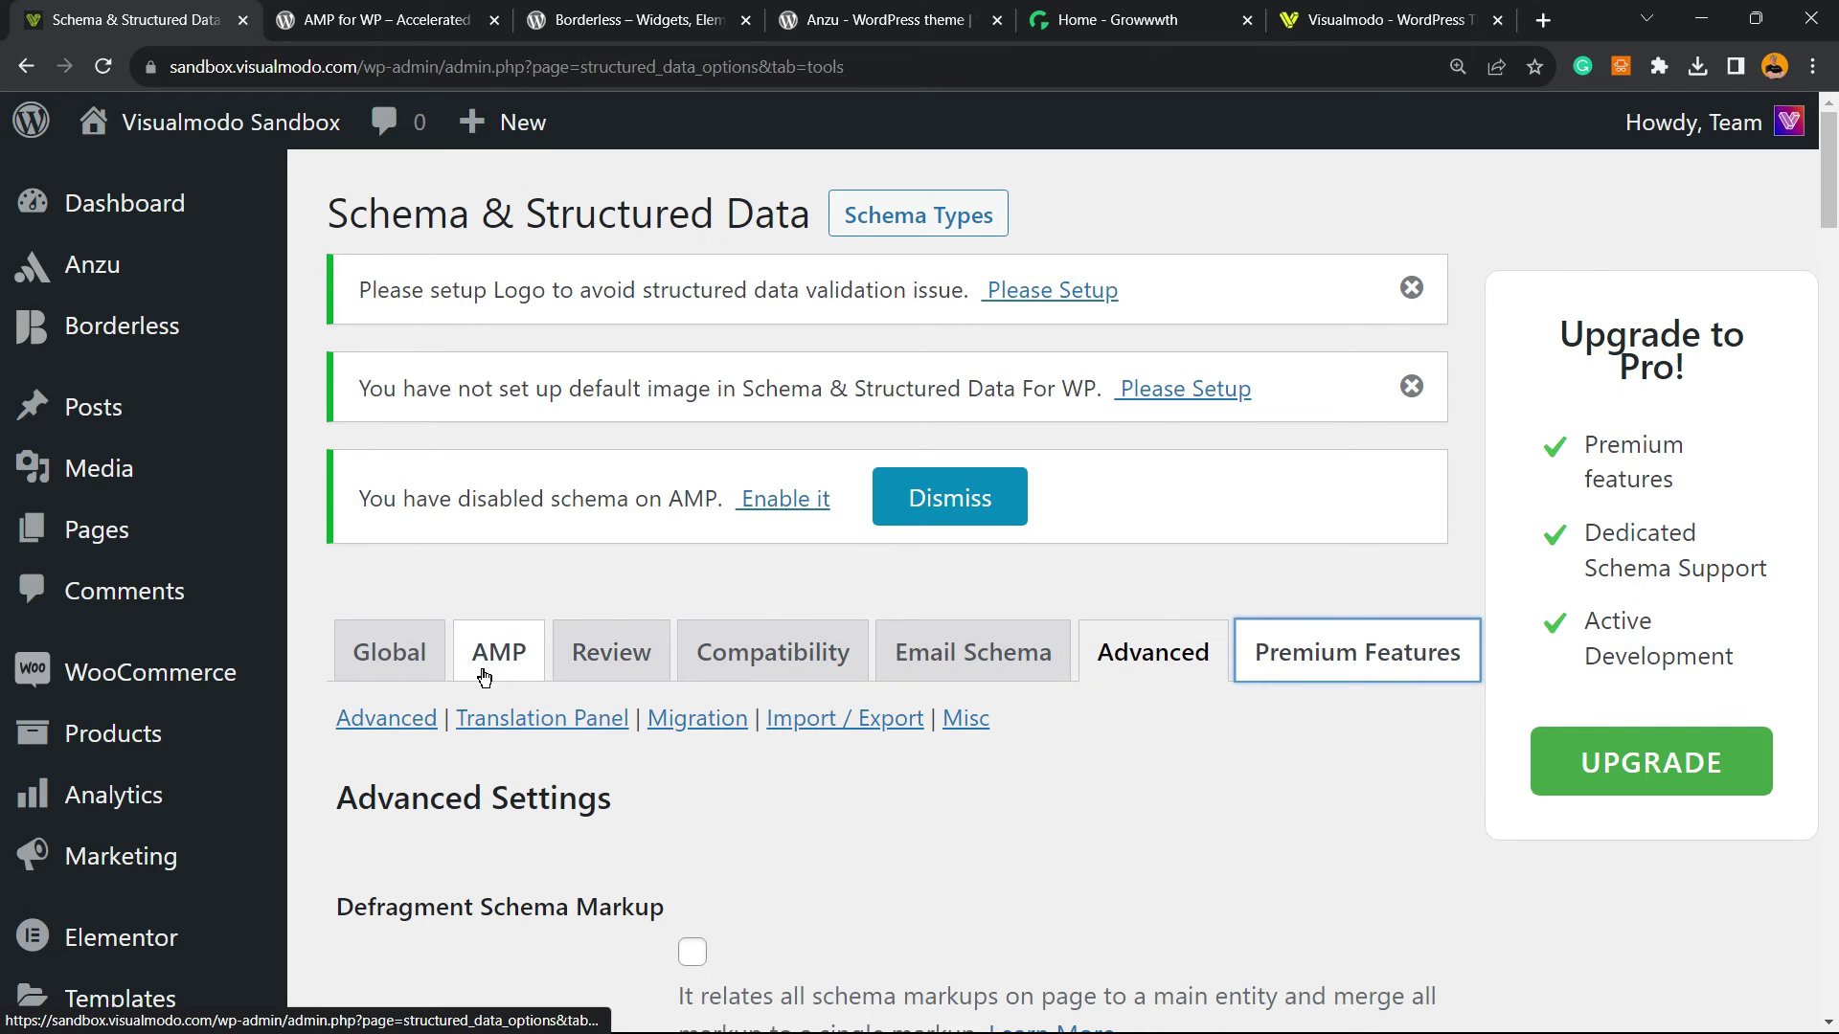
pyautogui.scroll(-10, 353, 604)
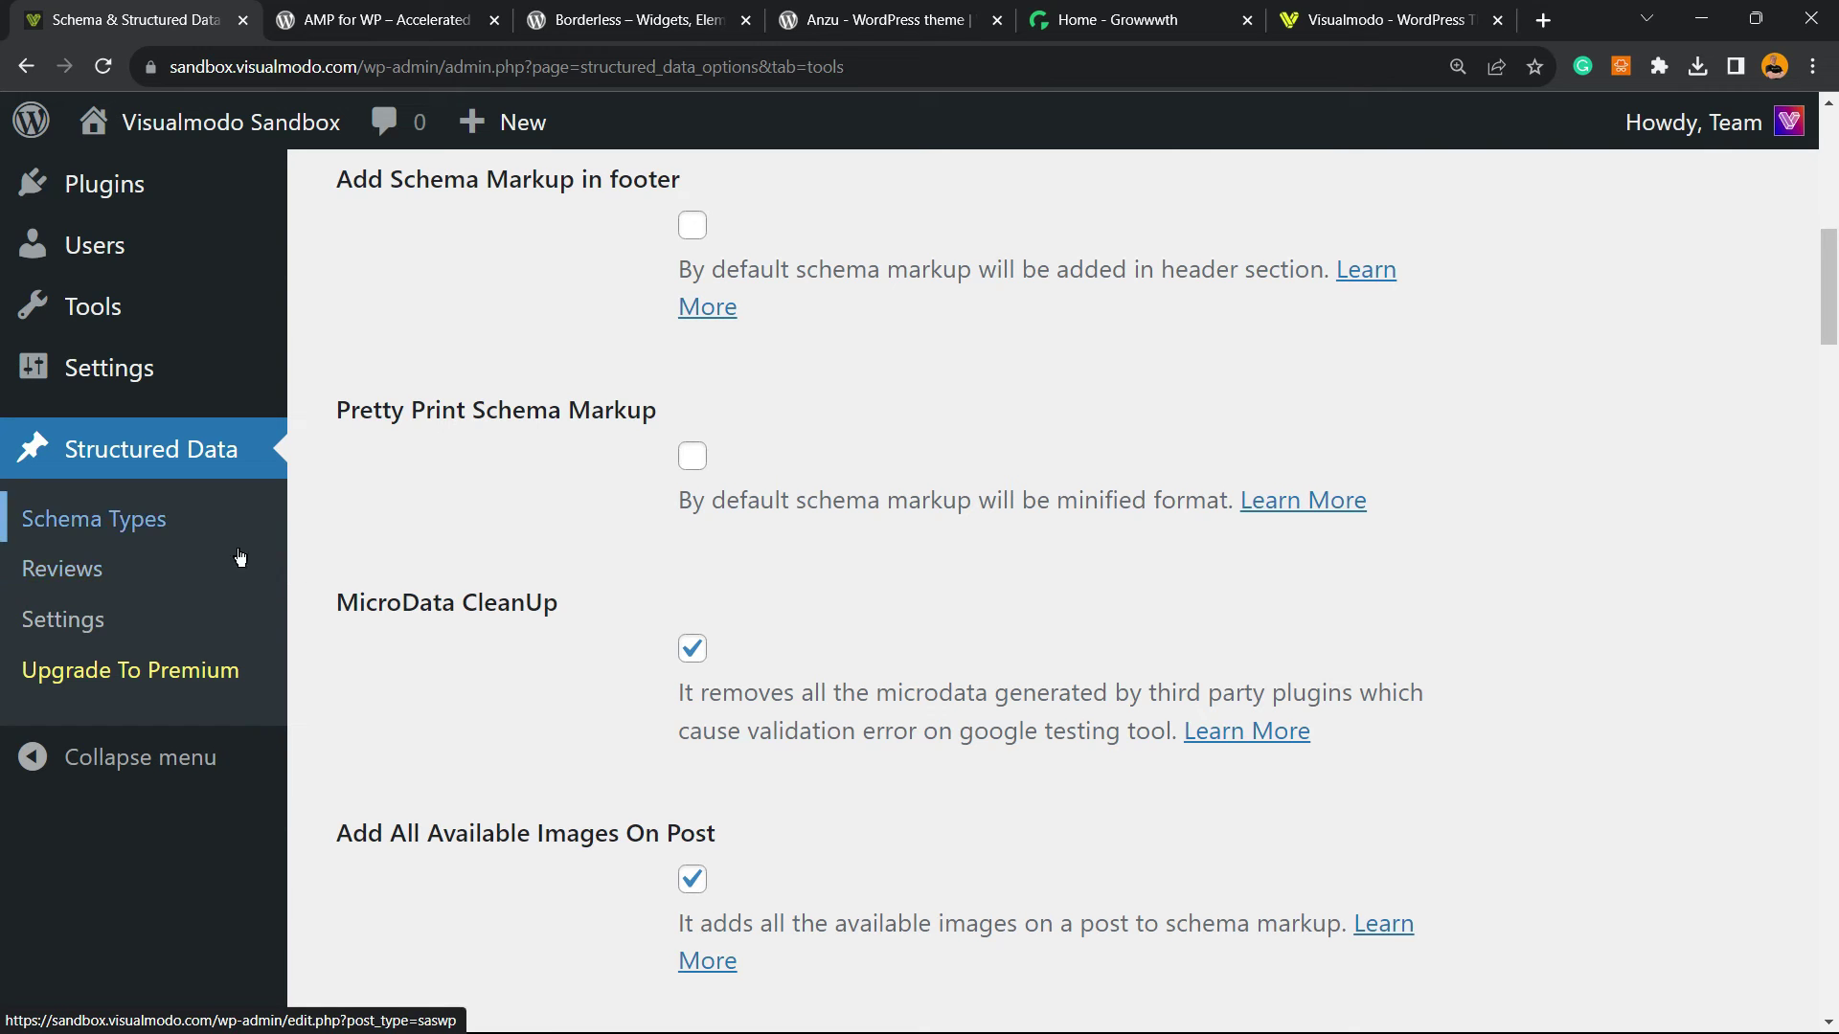
pyautogui.scroll(10, 596, 609)
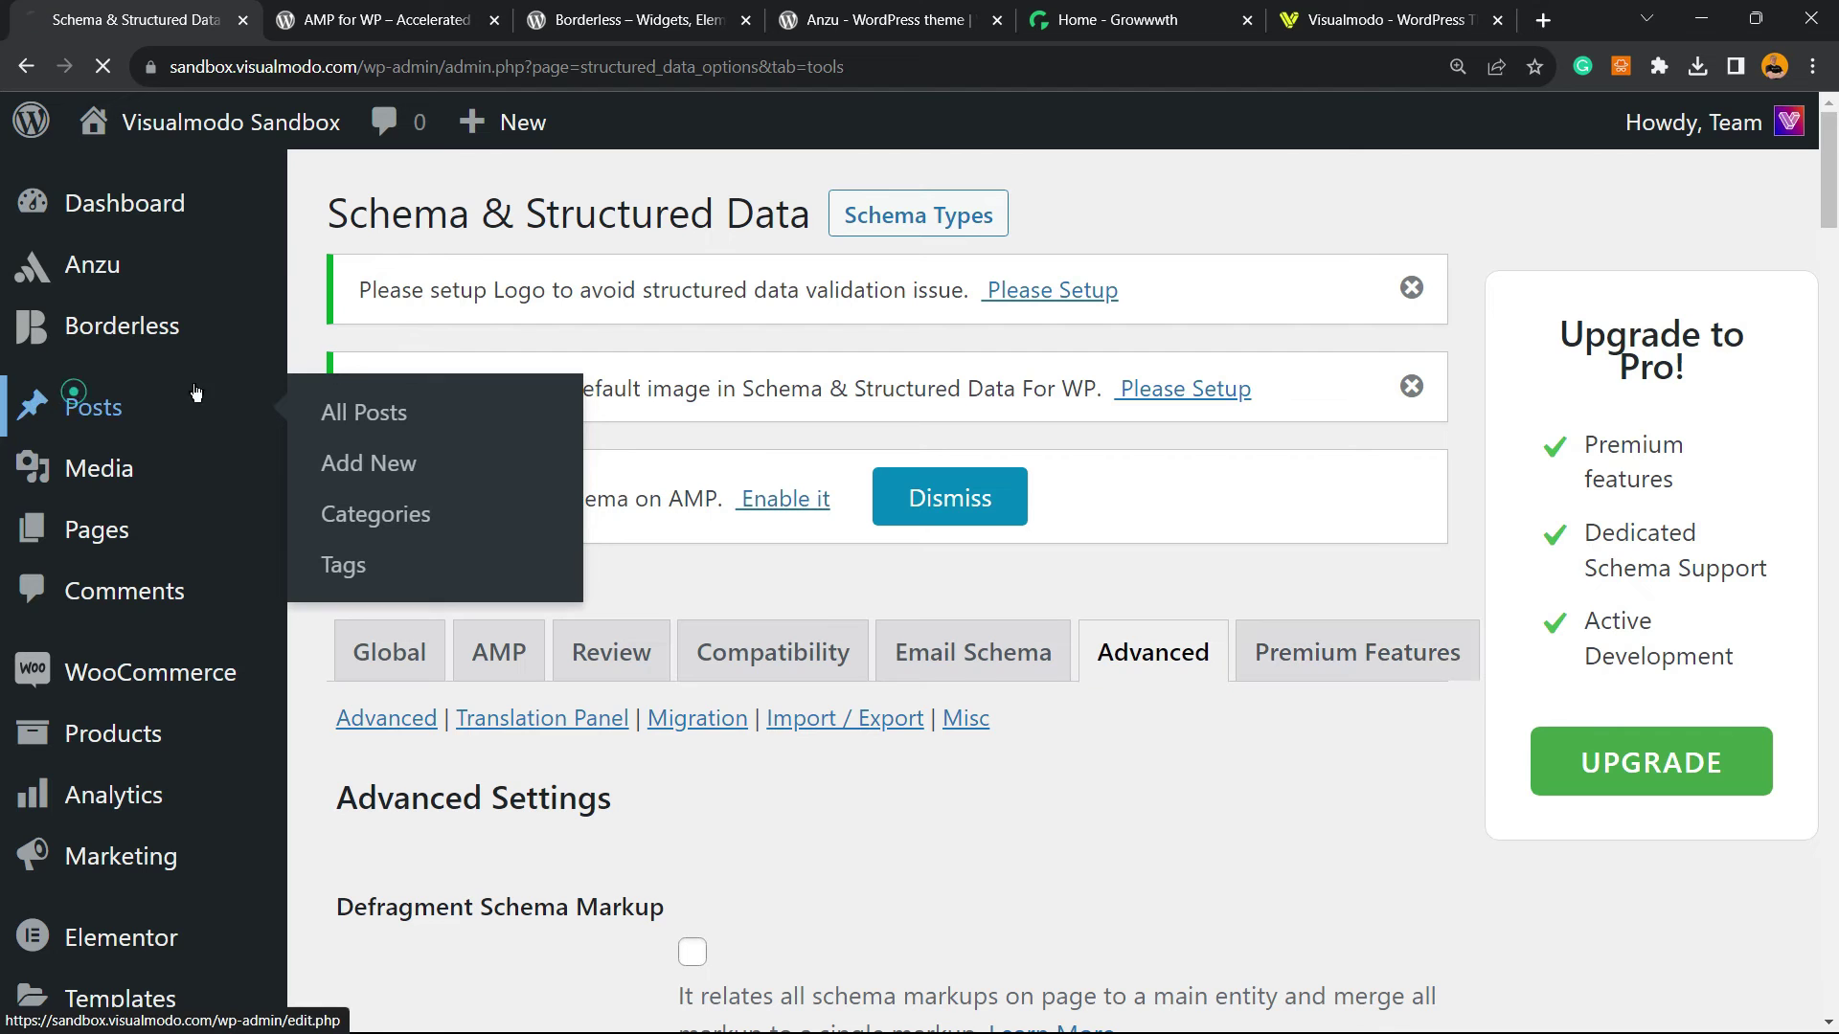
pyautogui.click(73, 388)
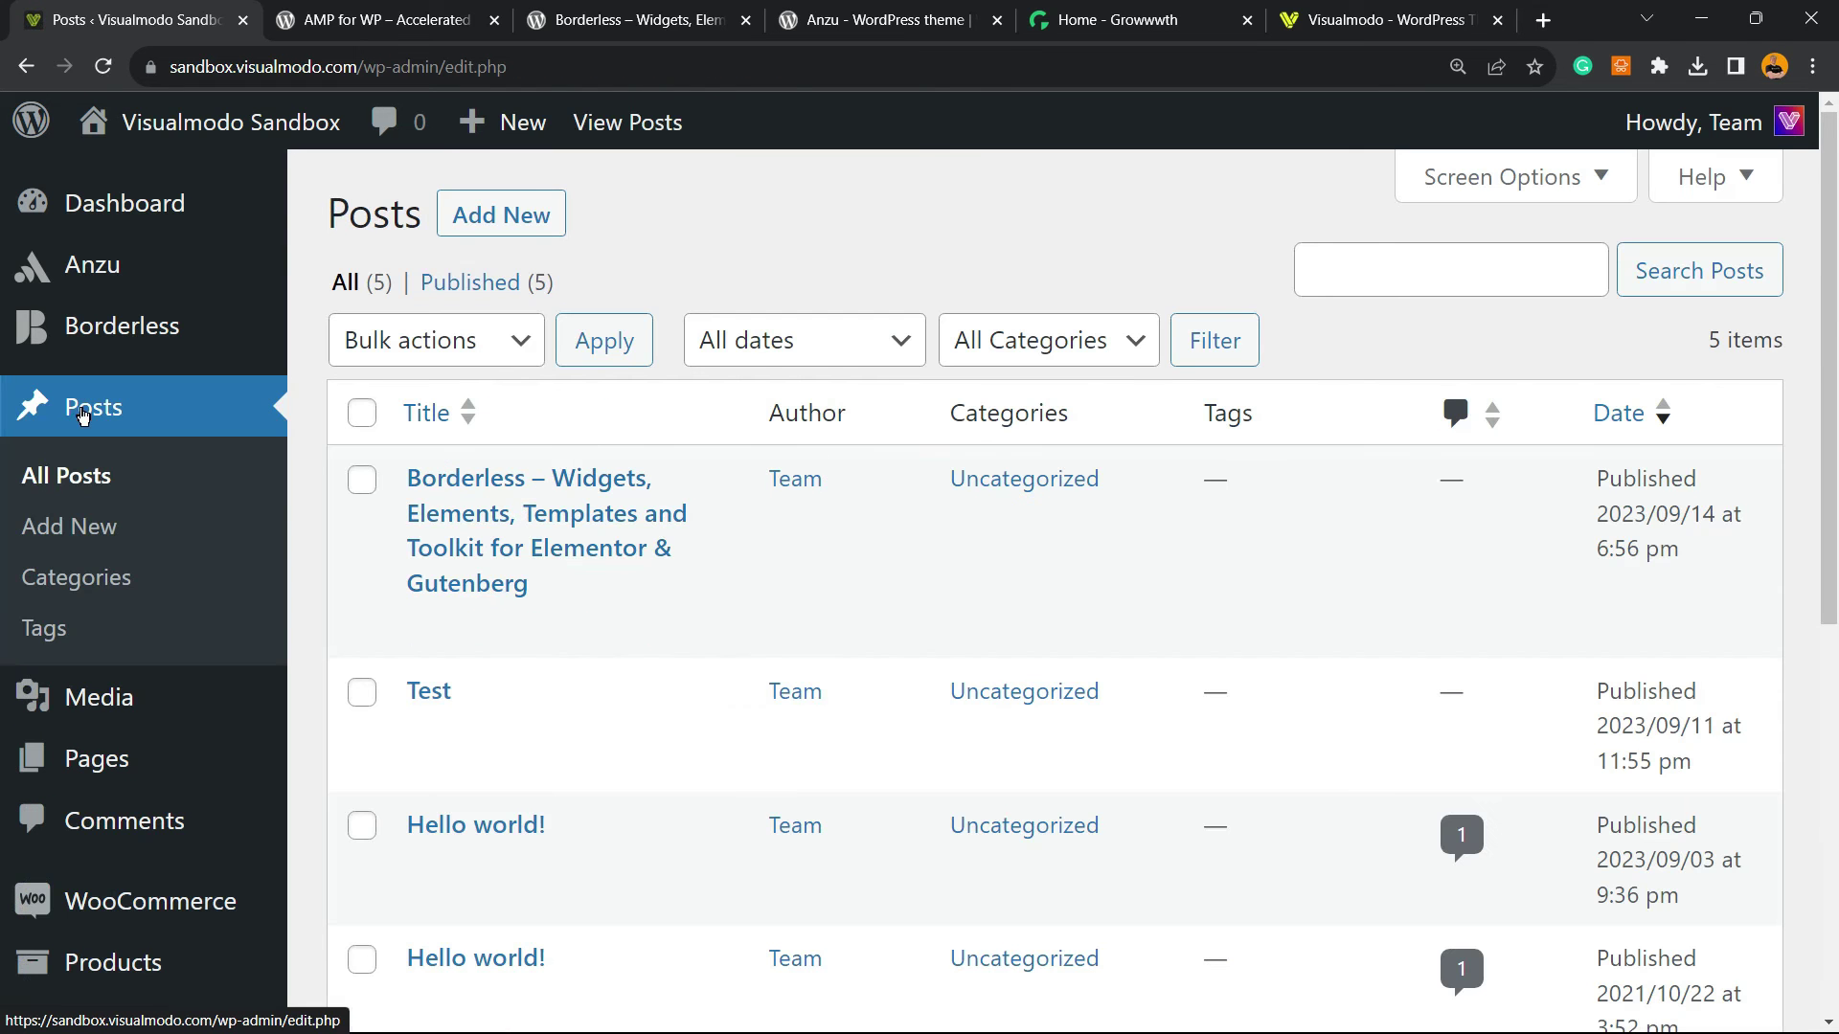
pyautogui.click(113, 756)
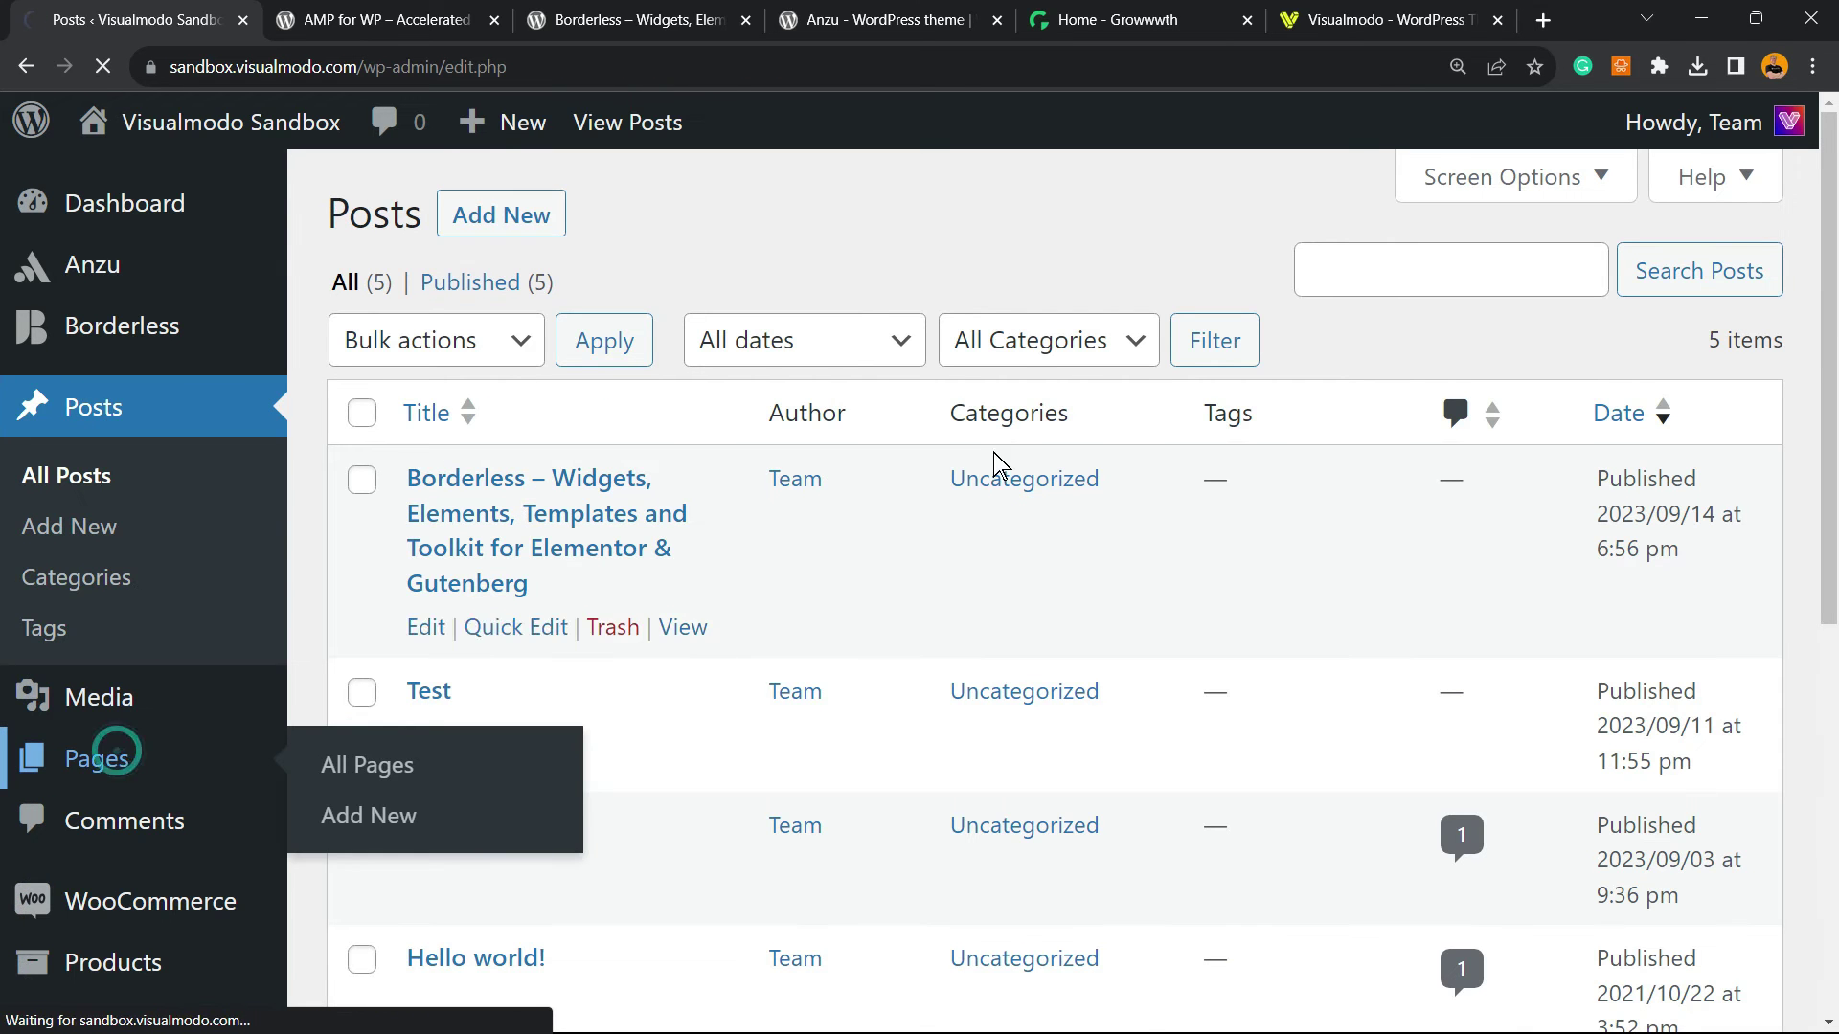
pyautogui.scroll(-6, 1010, 382)
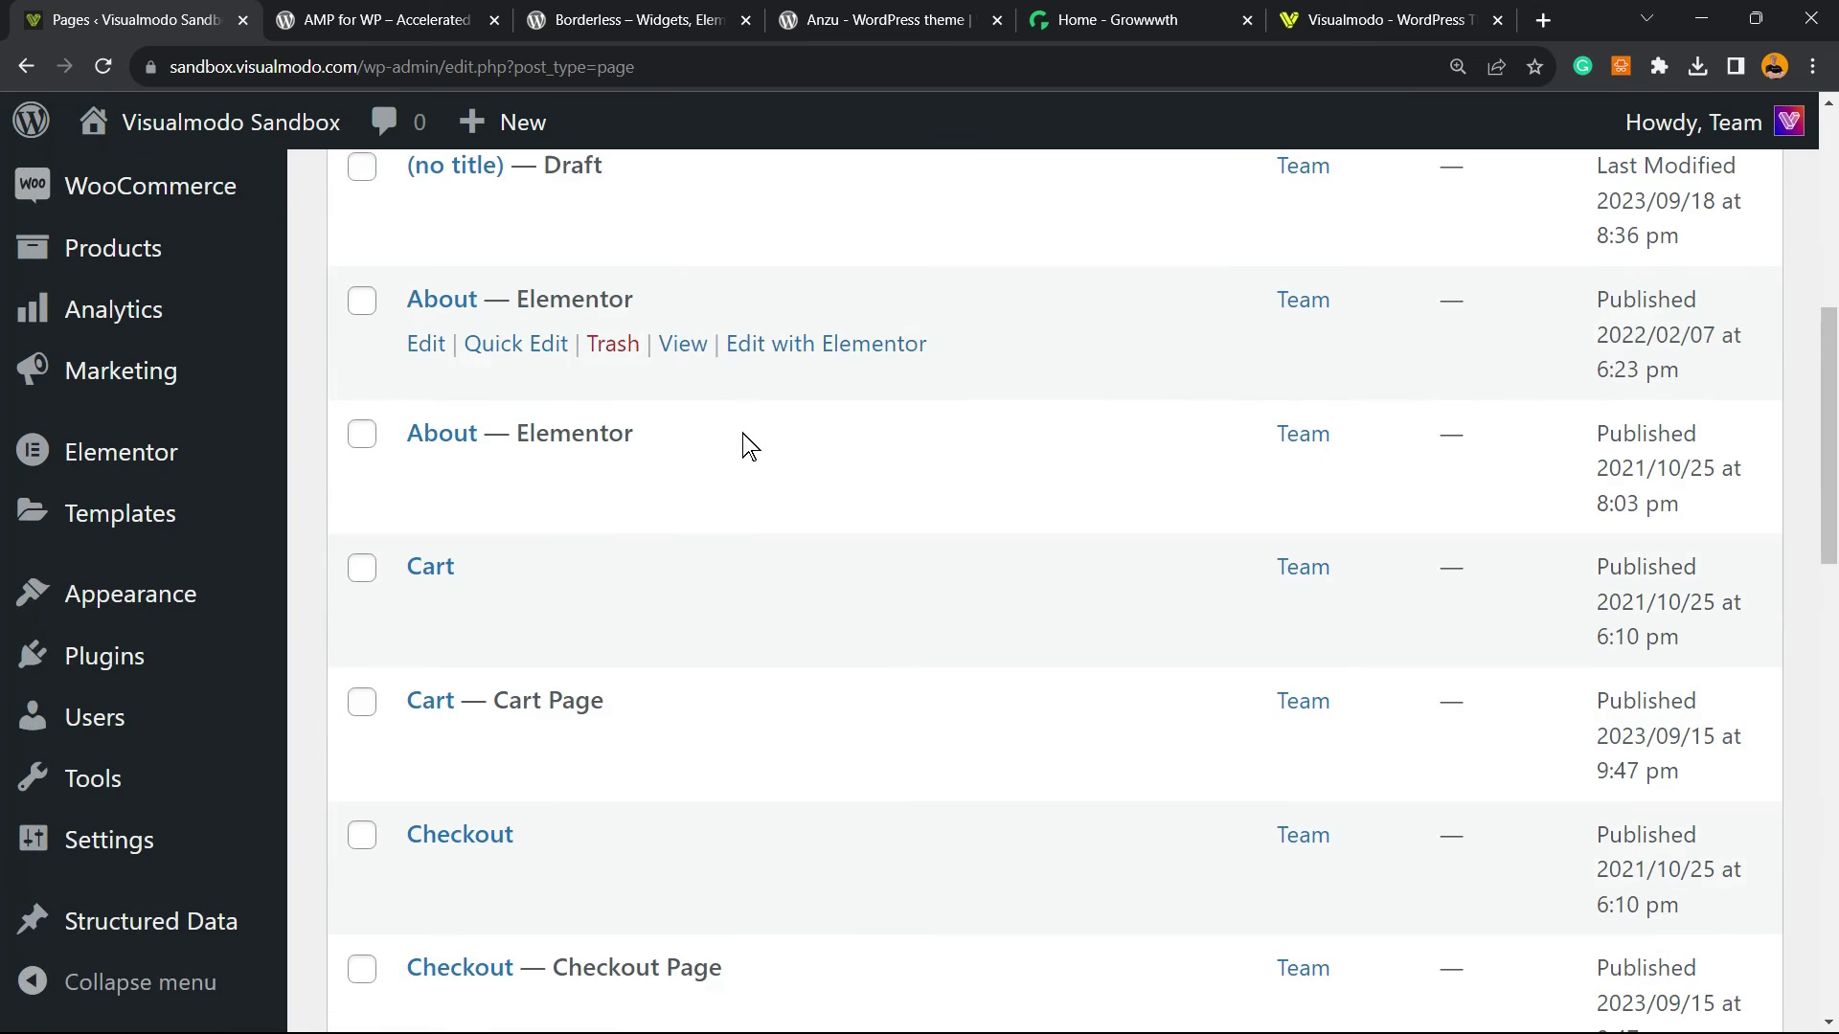
pyautogui.scroll(-5, 485, 603)
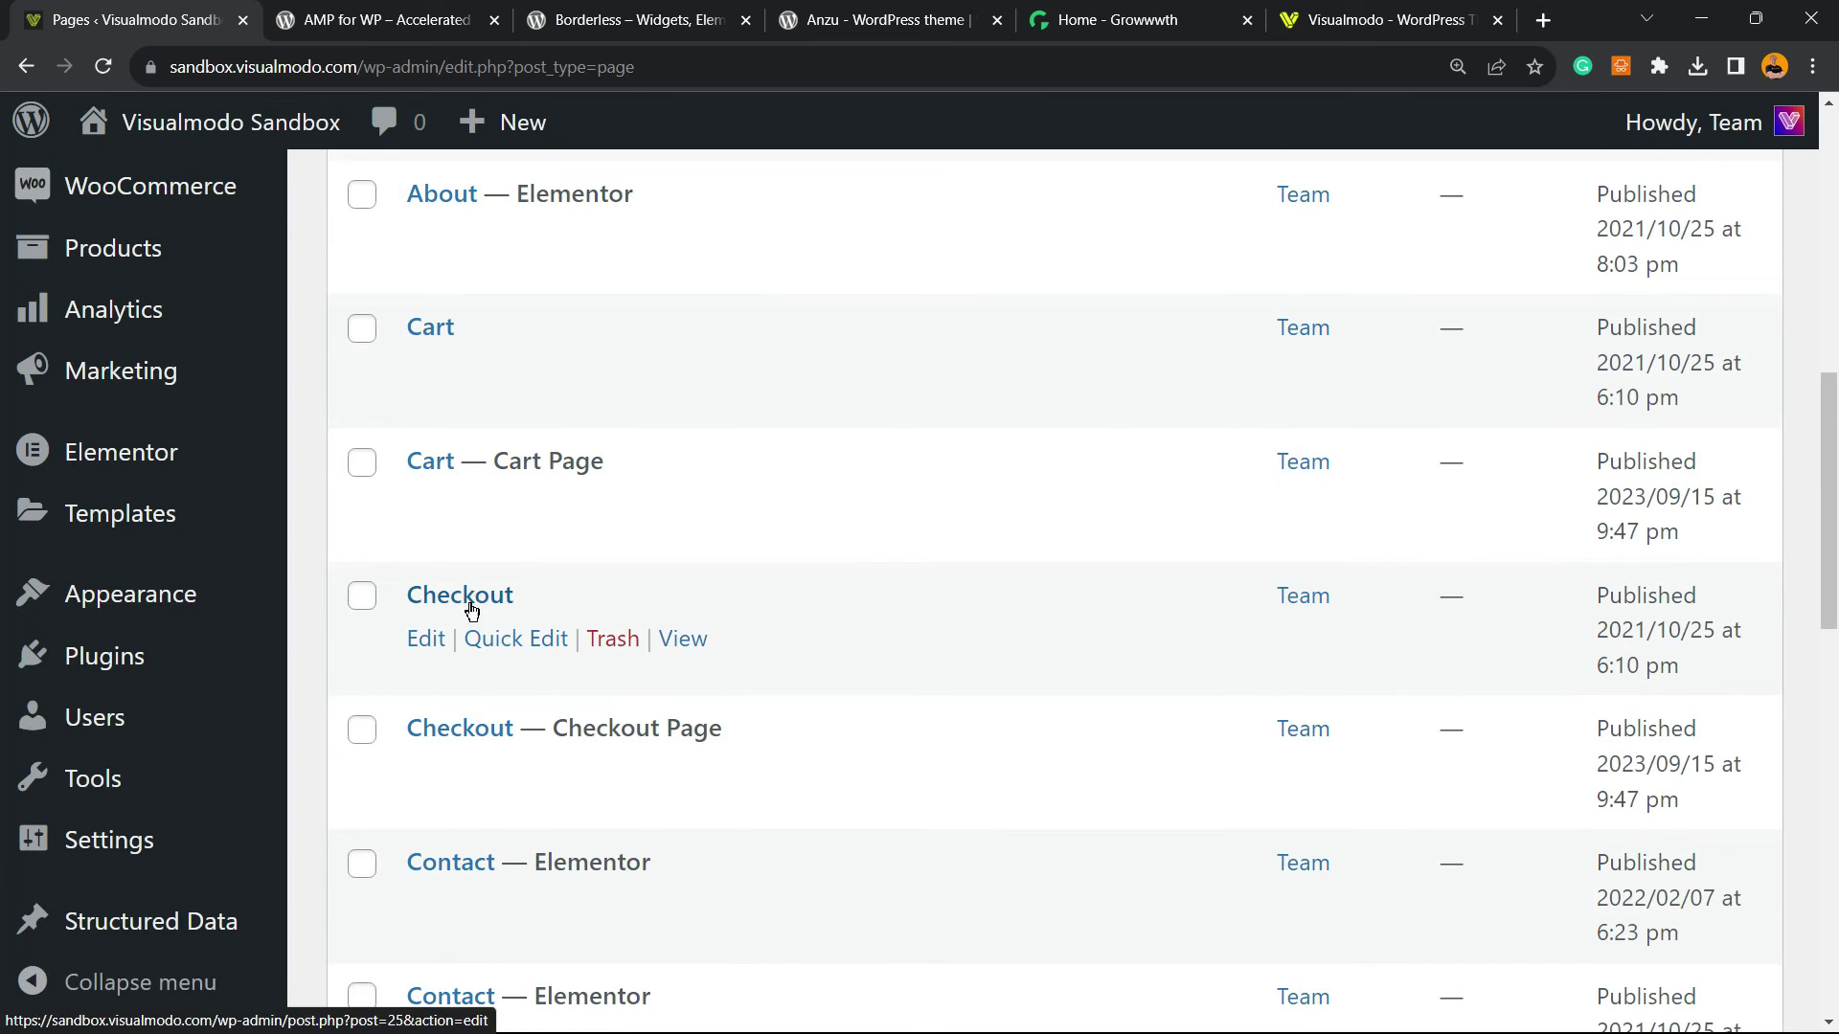
pyautogui.click(458, 890)
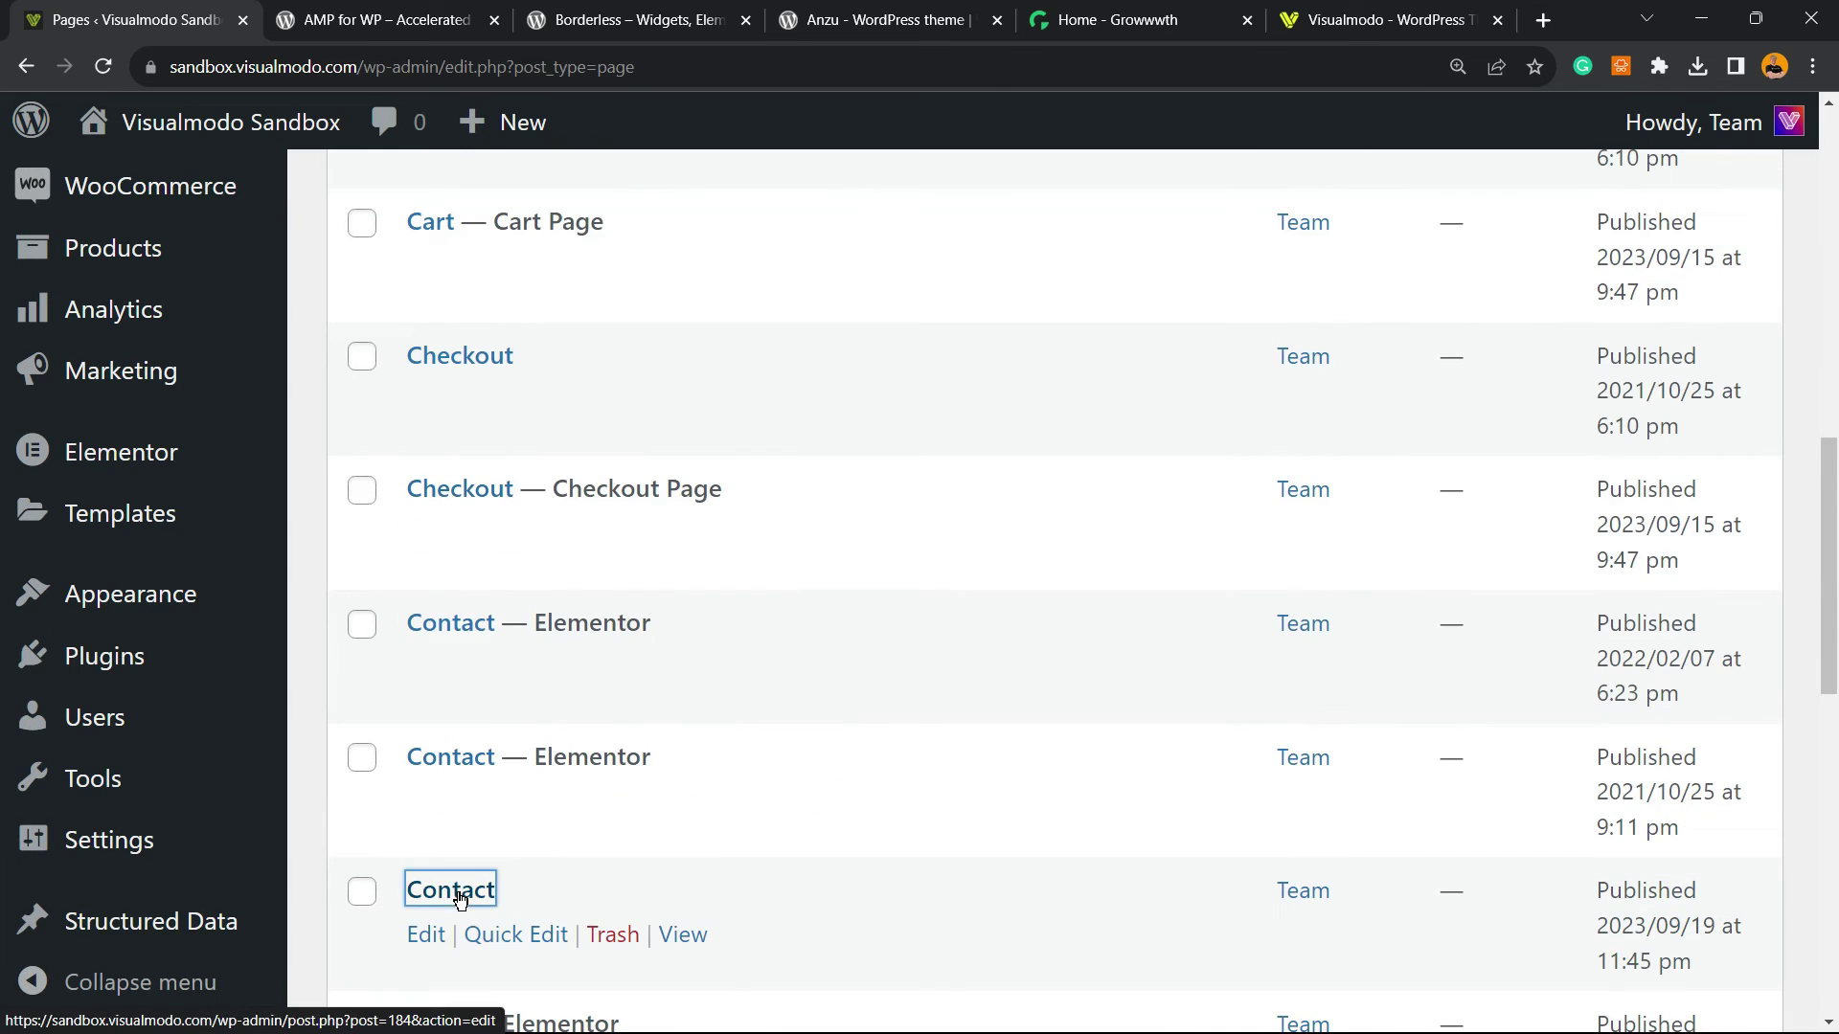
pyautogui.scroll(-5, 780, 709)
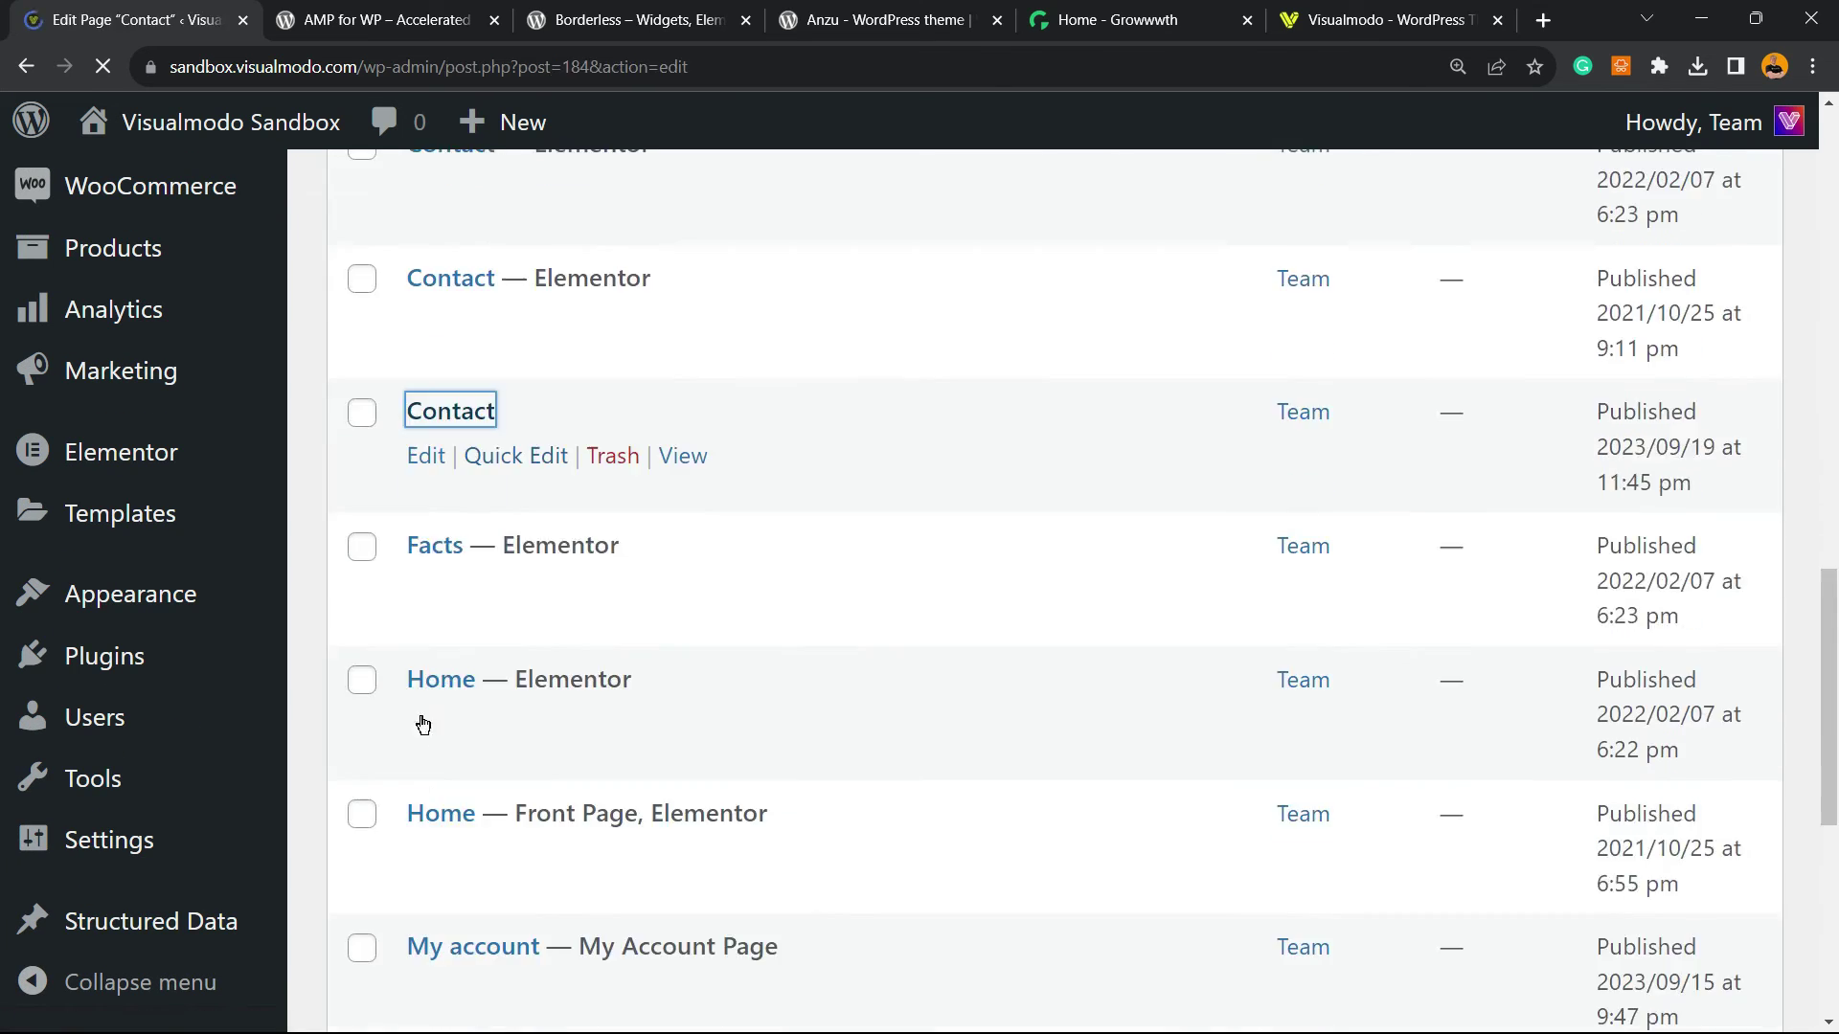
# Step: Expand the Contact page's Custom Schema section and leave its JSON-LD field empty
pyautogui.scroll(-7, 854, 538)
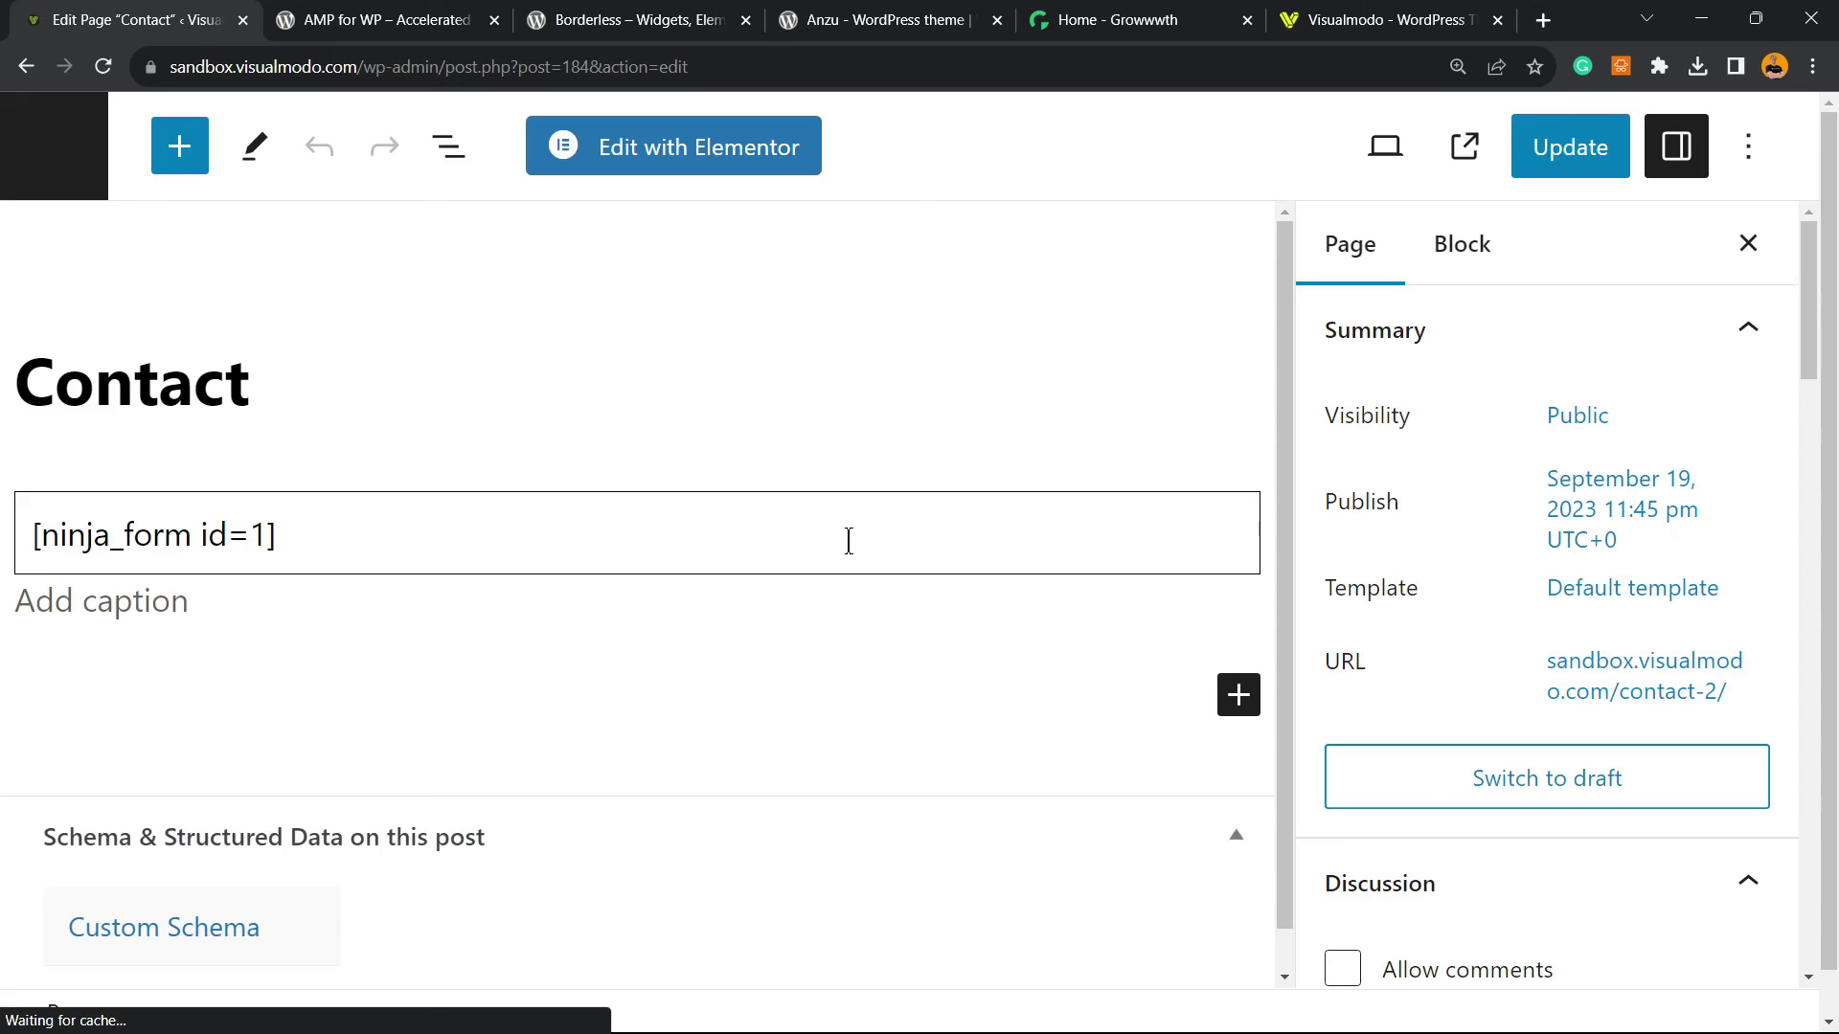
pyautogui.scroll(-1, 504, 534)
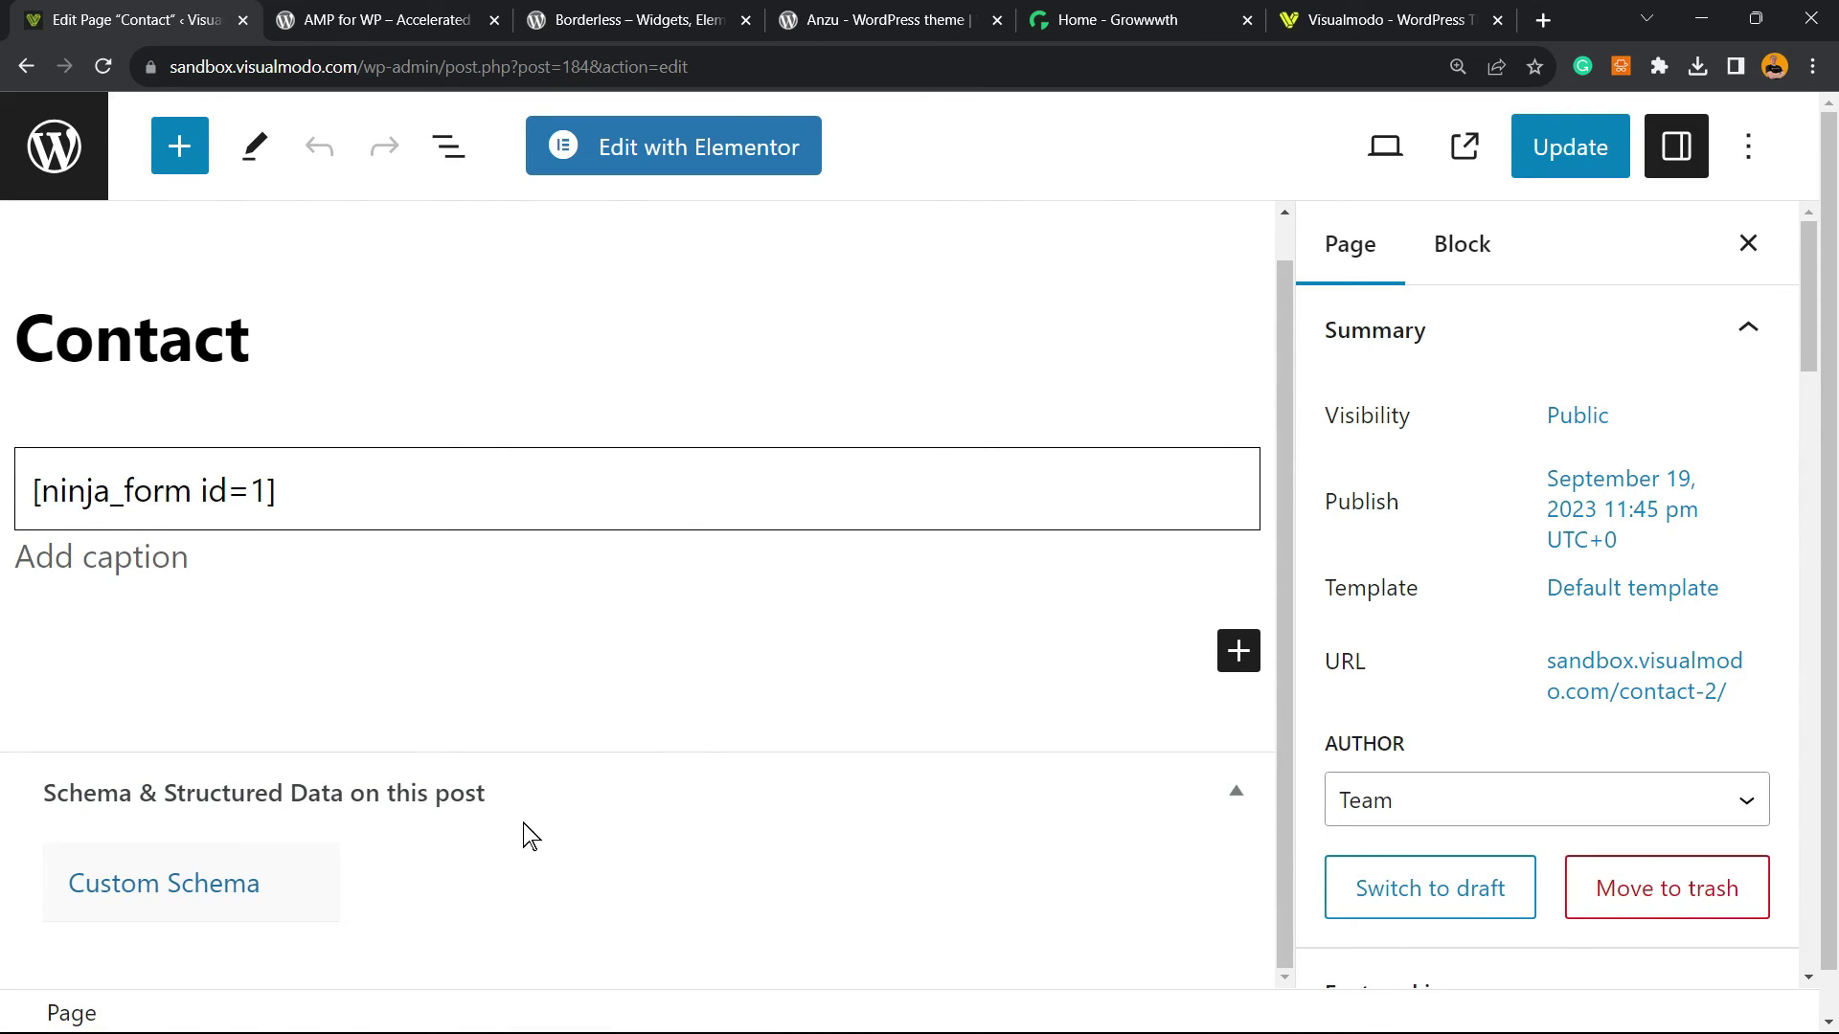
pyautogui.click(179, 889)
pyautogui.scroll(-3, 541, 589)
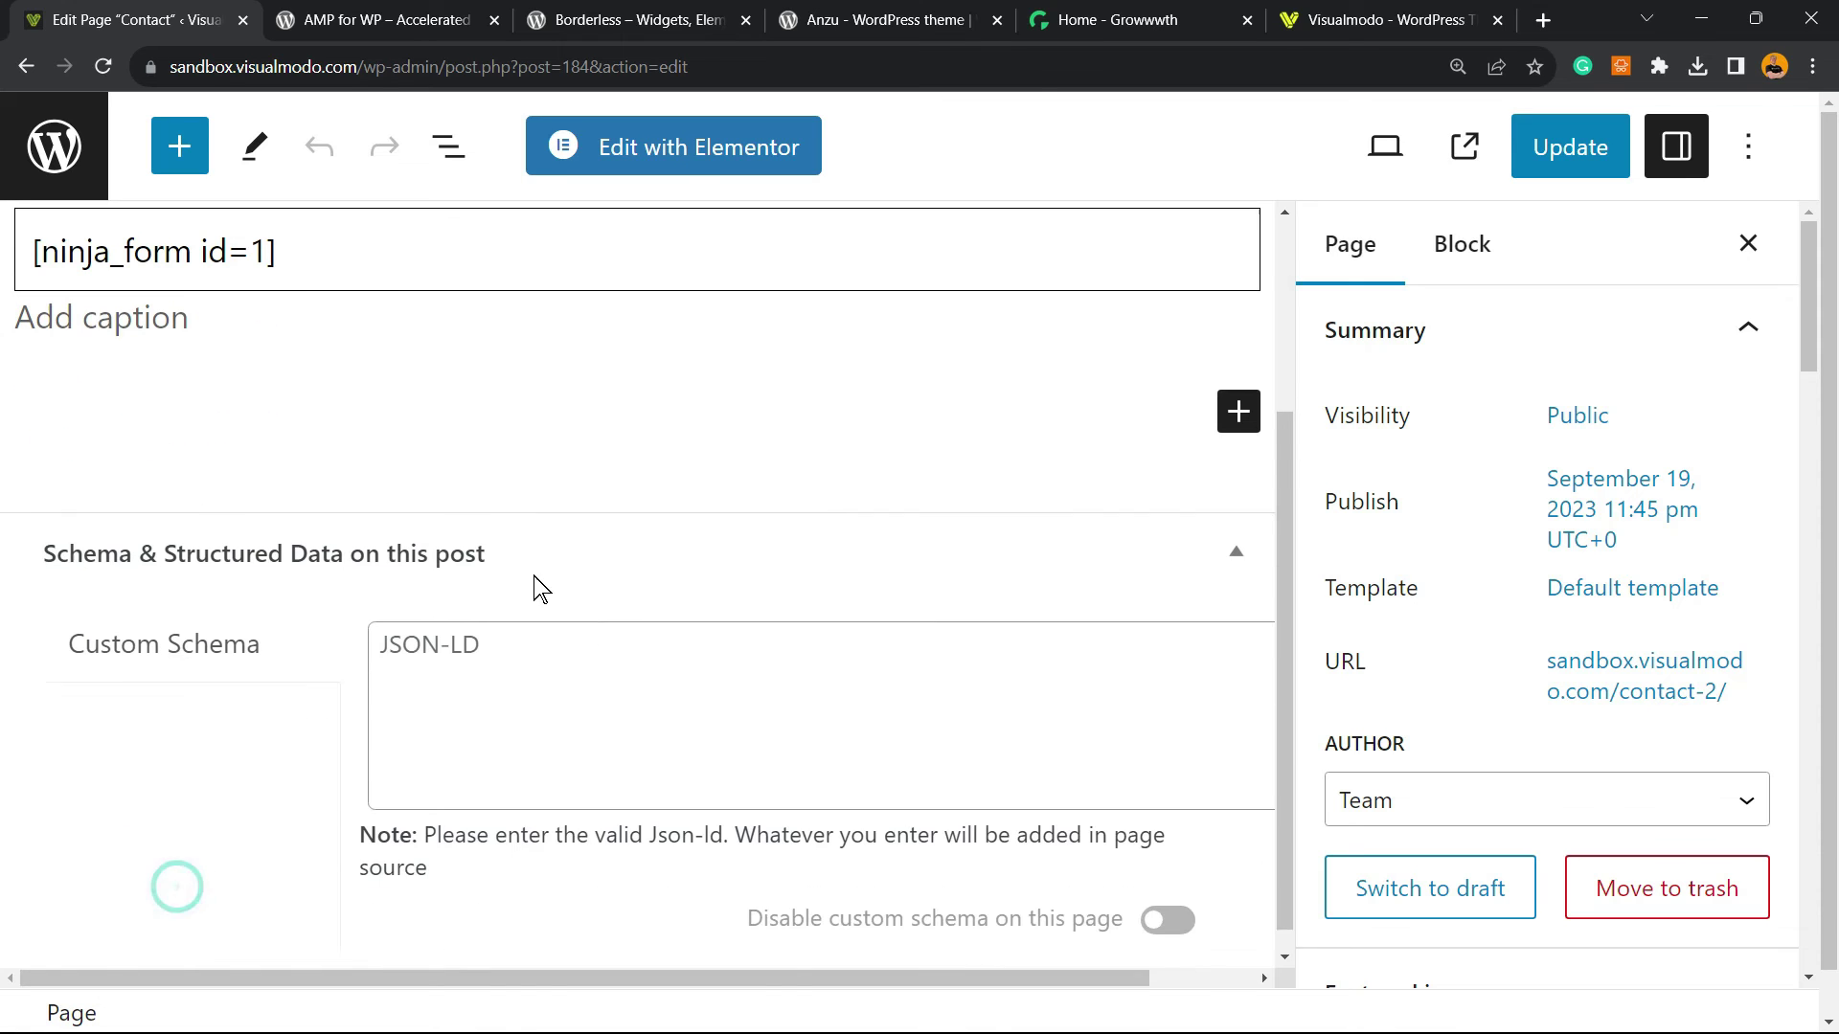
pyautogui.click(537, 630)
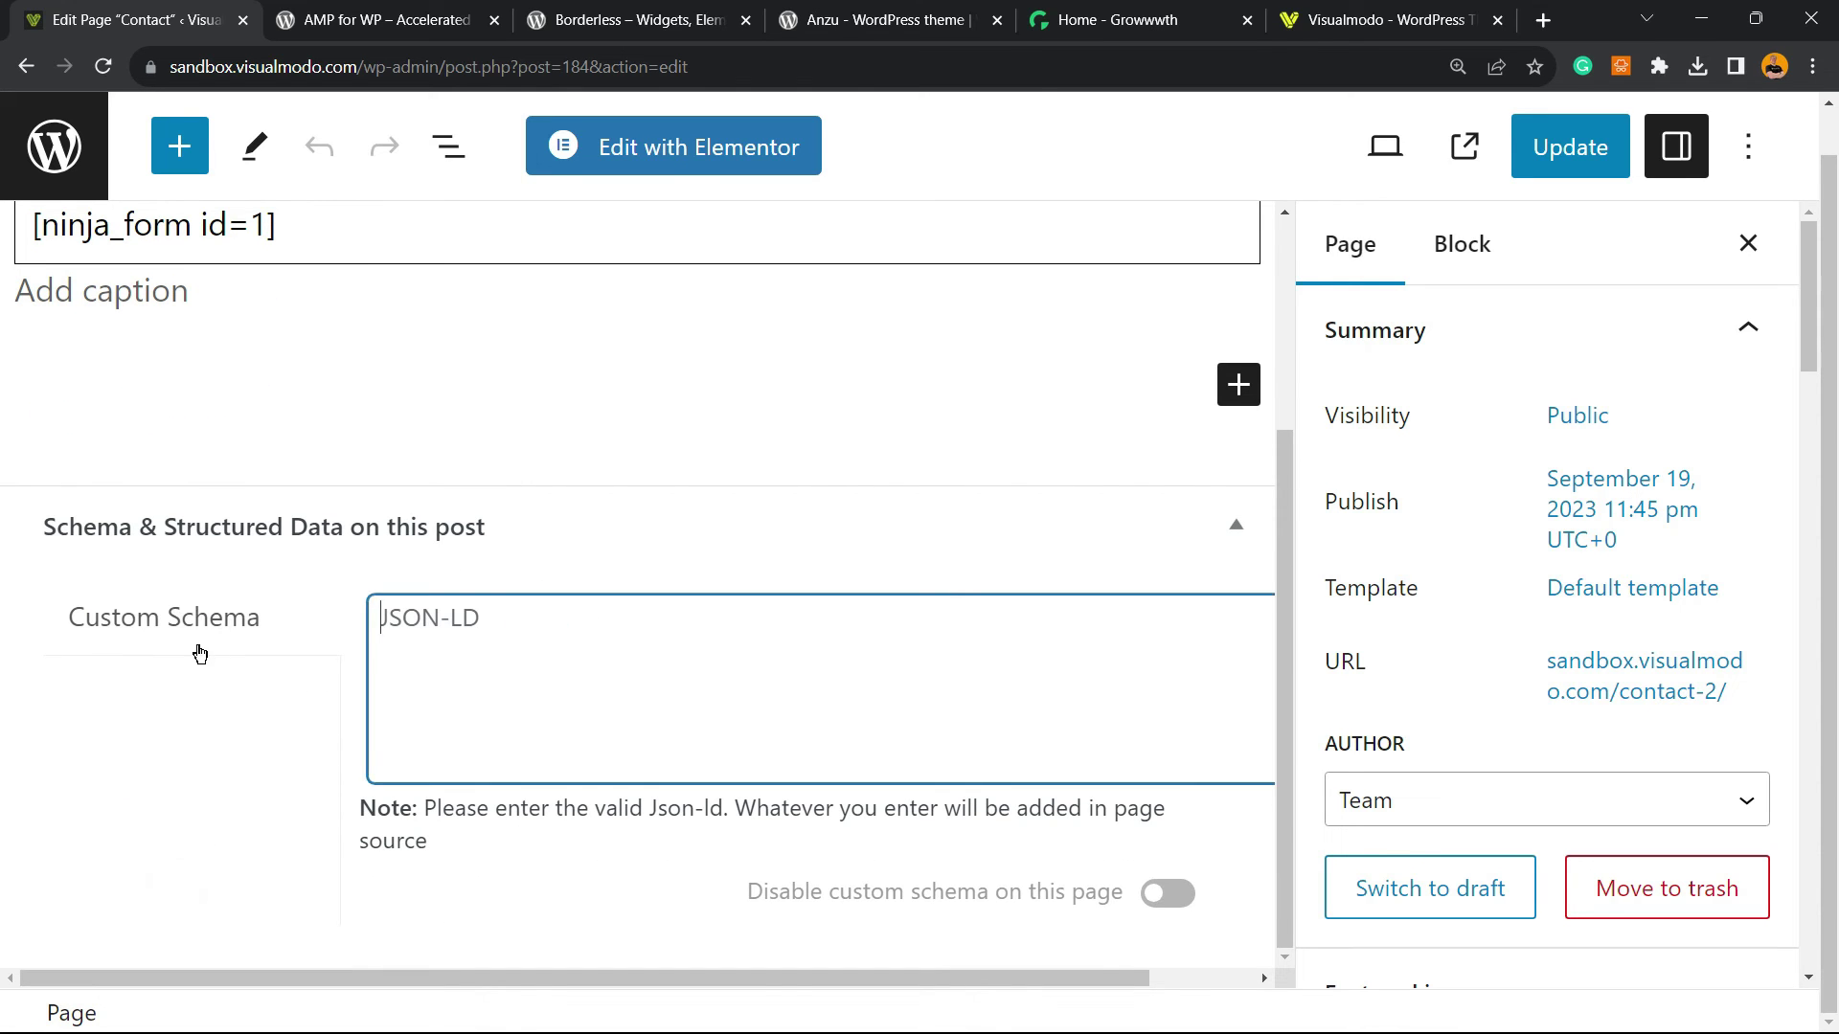
pyautogui.click(185, 618)
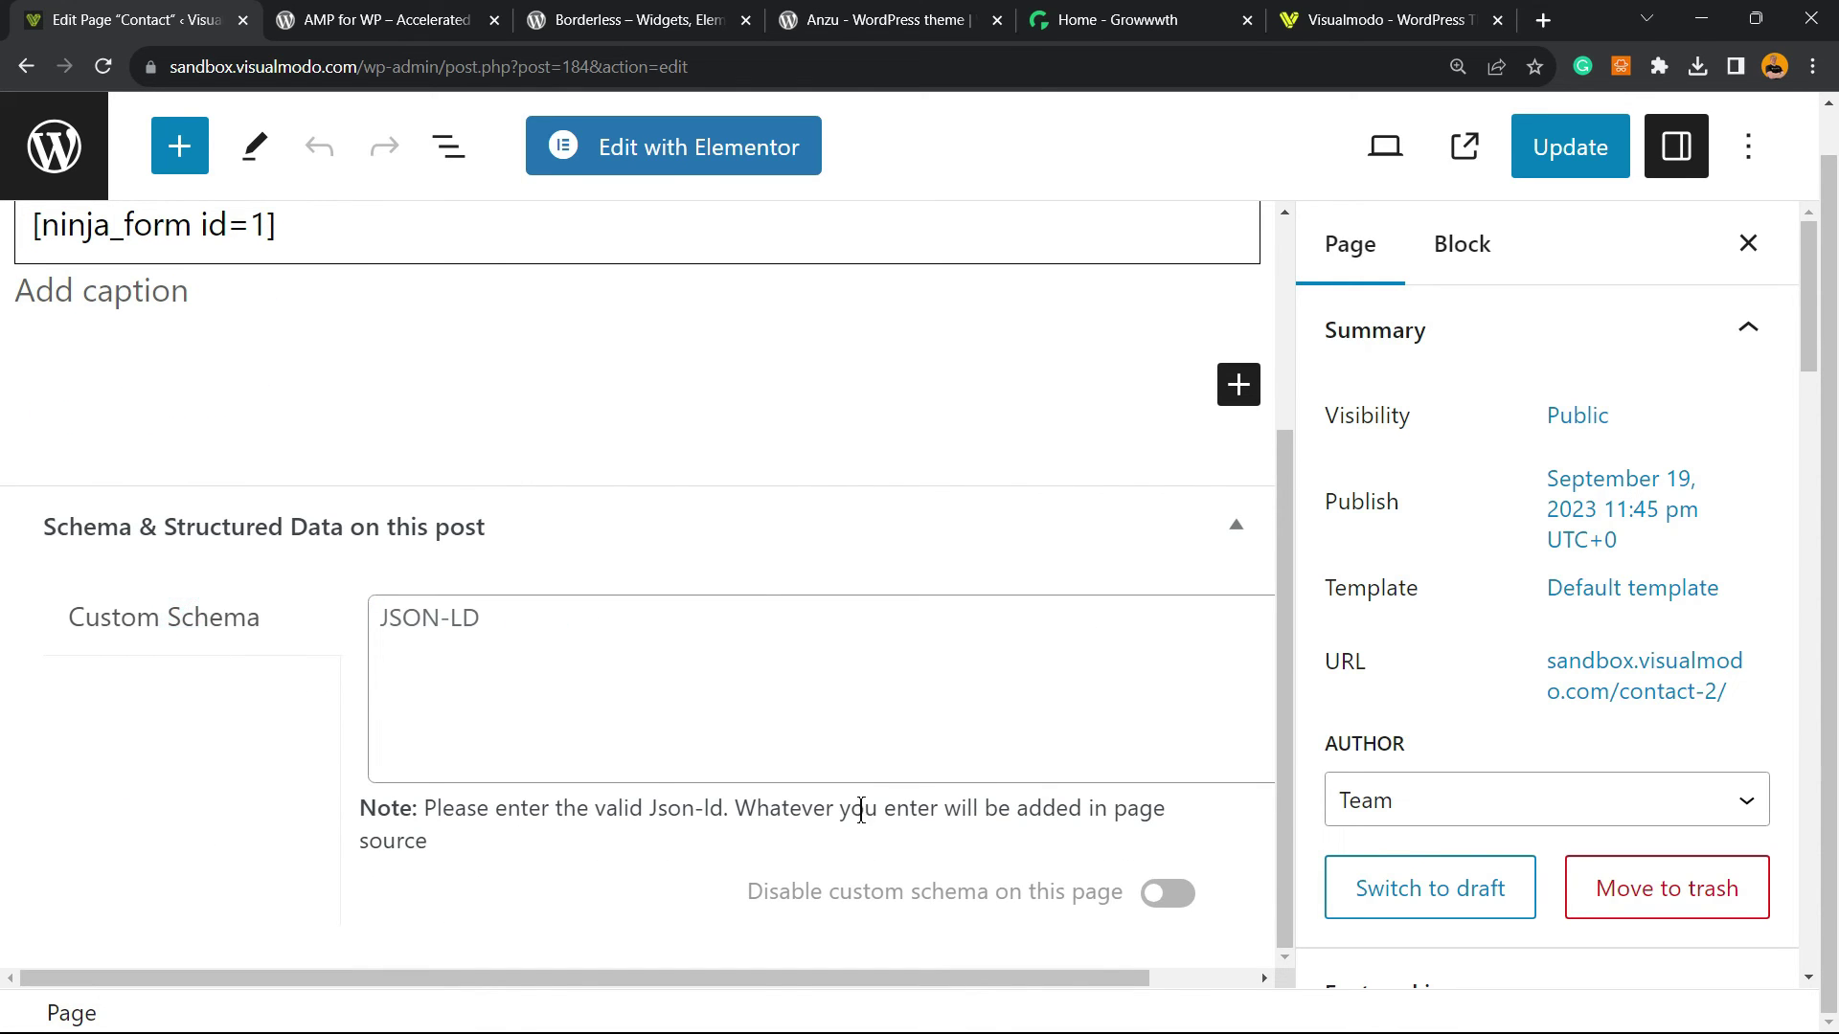
# Step: Switch on custom schema for the Contact page and return to the Pages list
pyautogui.scroll(3, 191, 841)
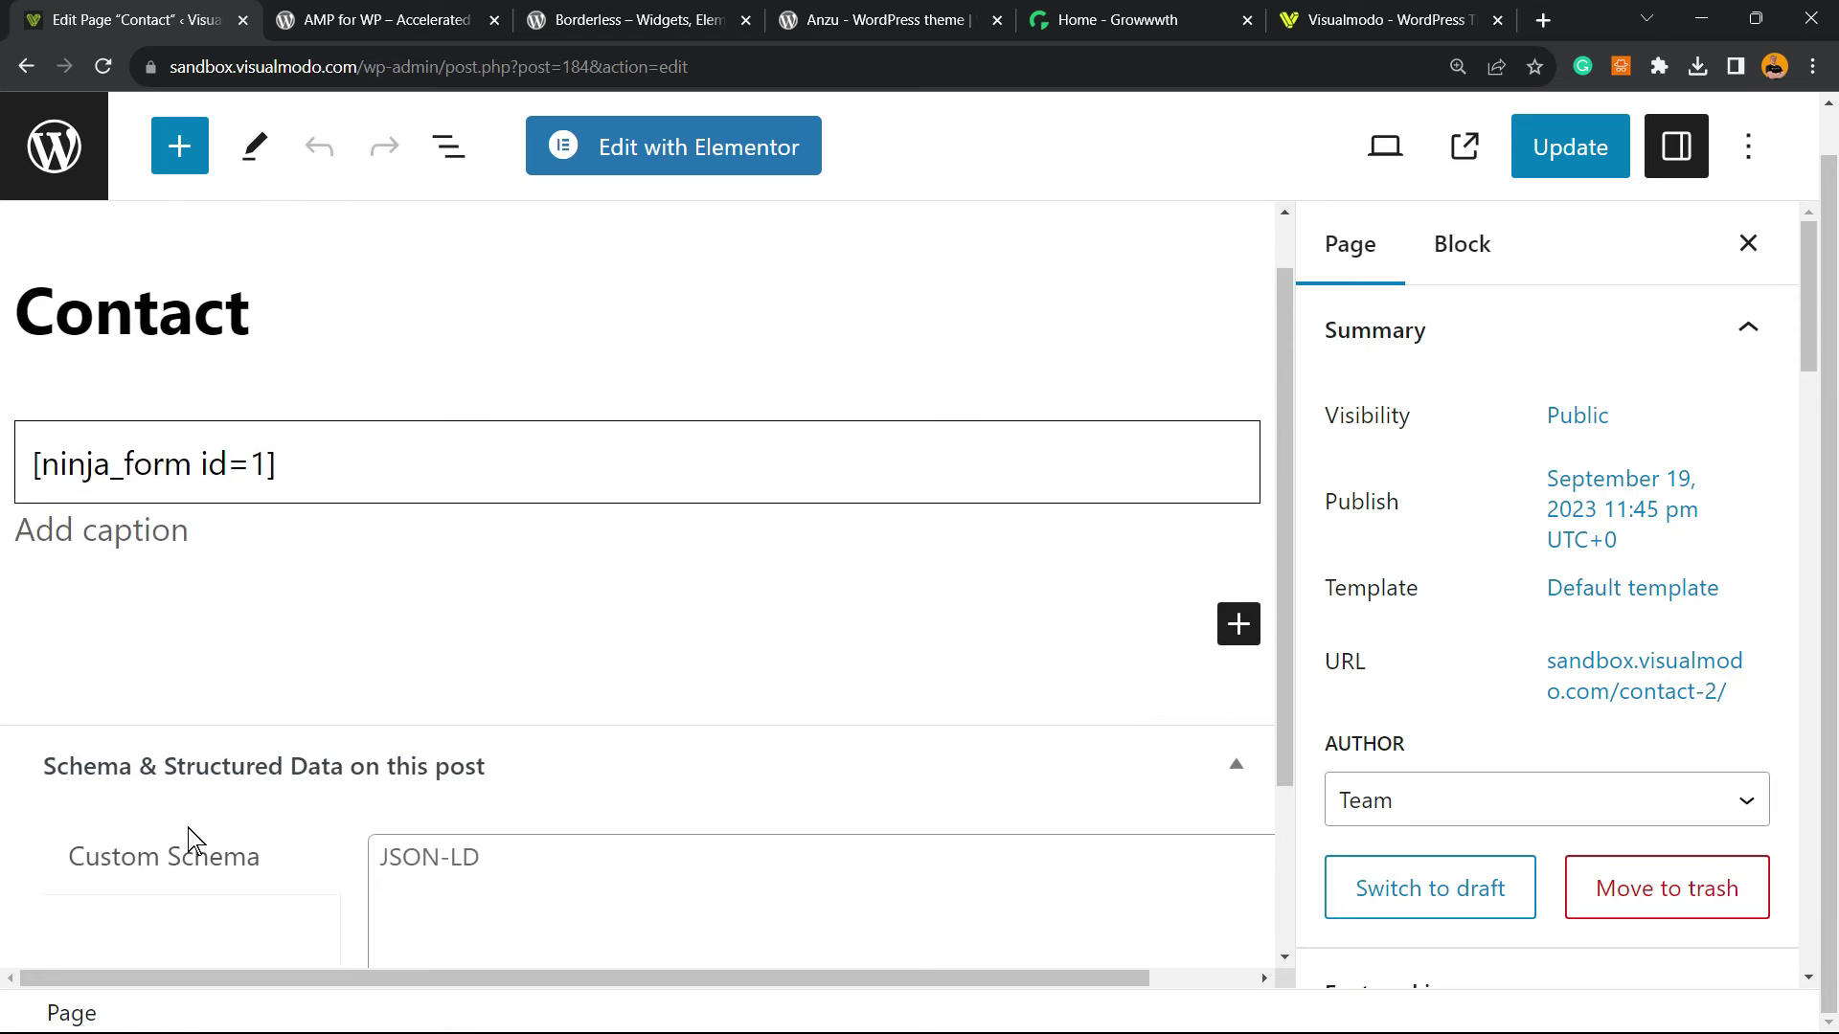
pyautogui.scroll(-3, 186, 867)
pyautogui.click(1168, 892)
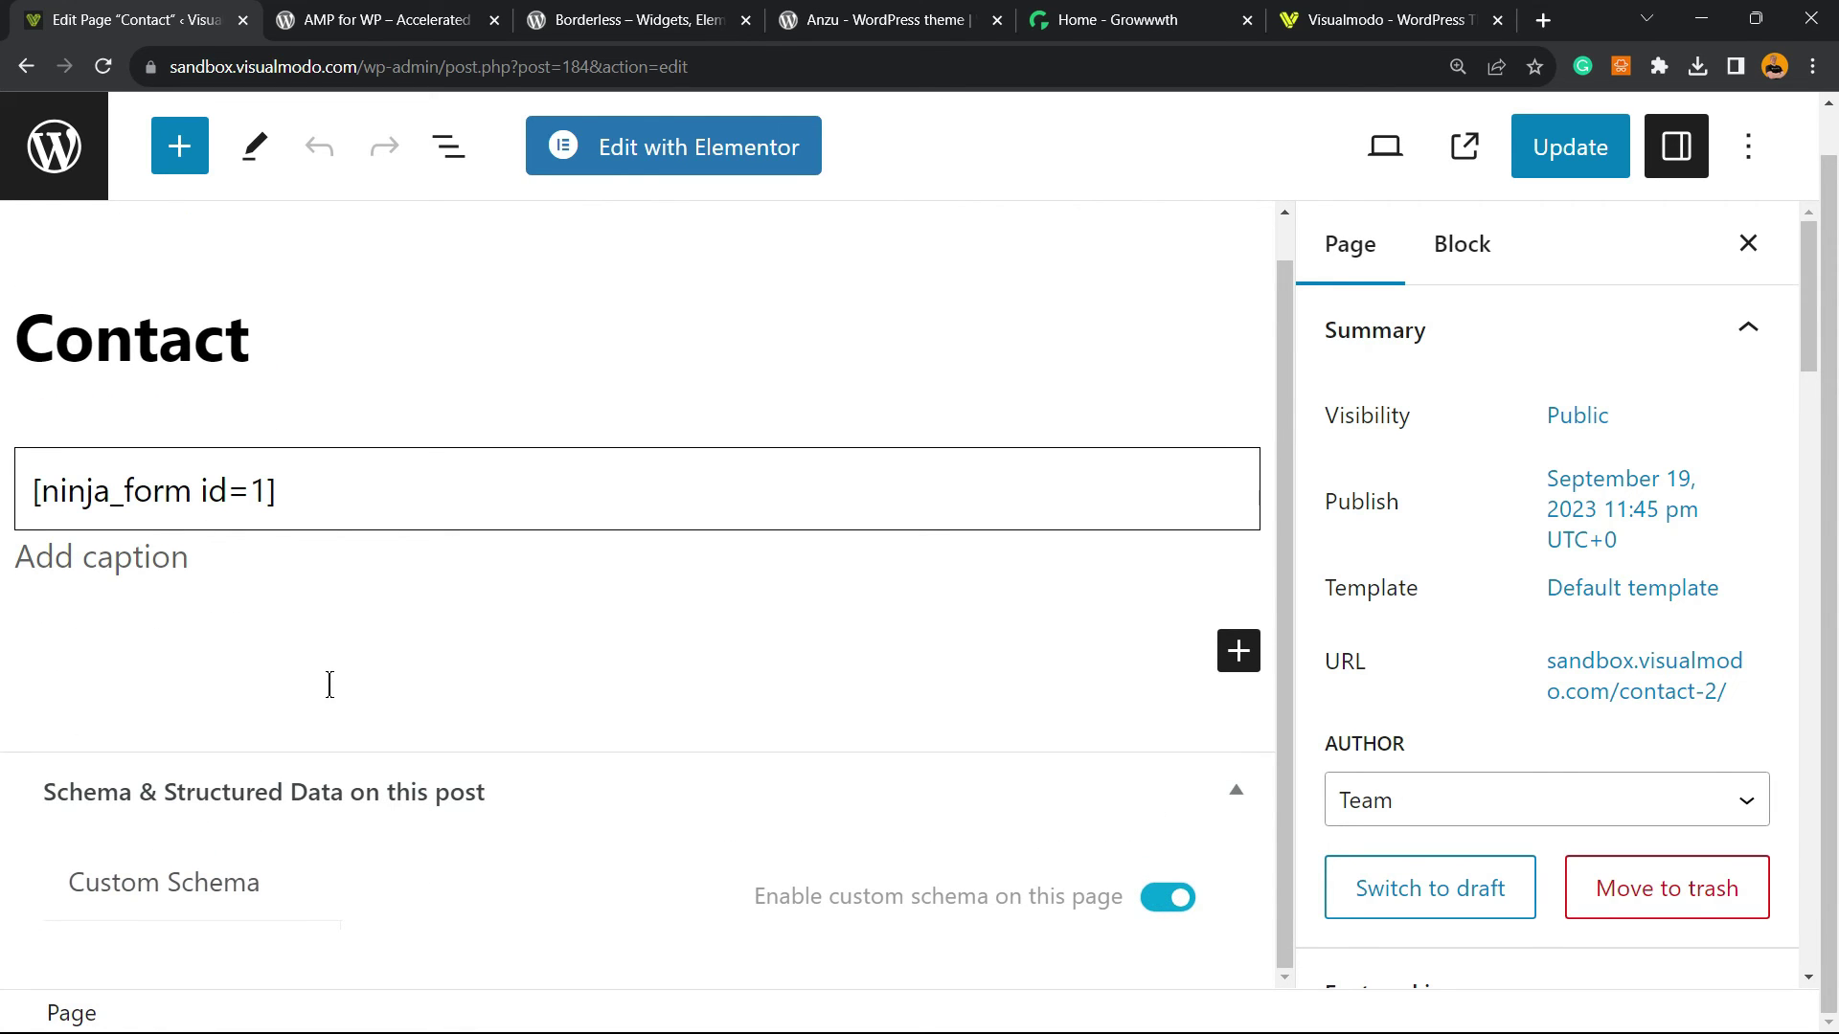
pyautogui.scroll(1, 328, 680)
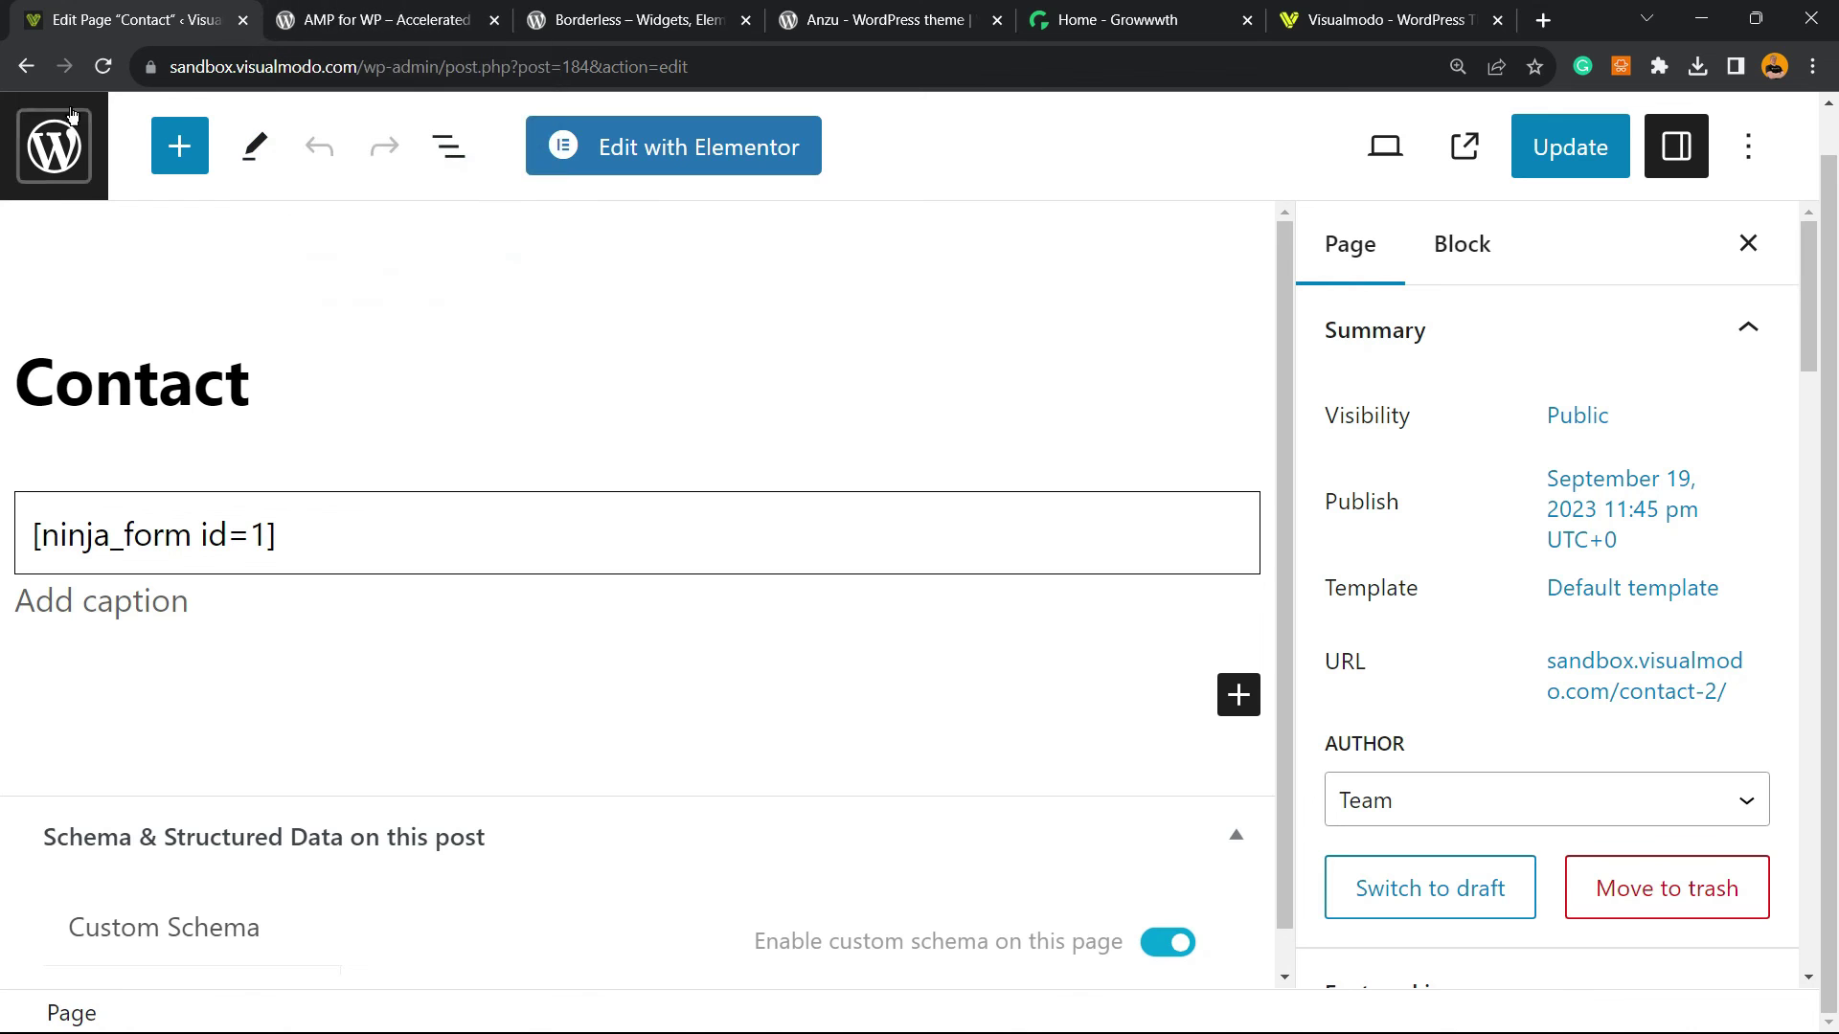
pyautogui.click(33, 65)
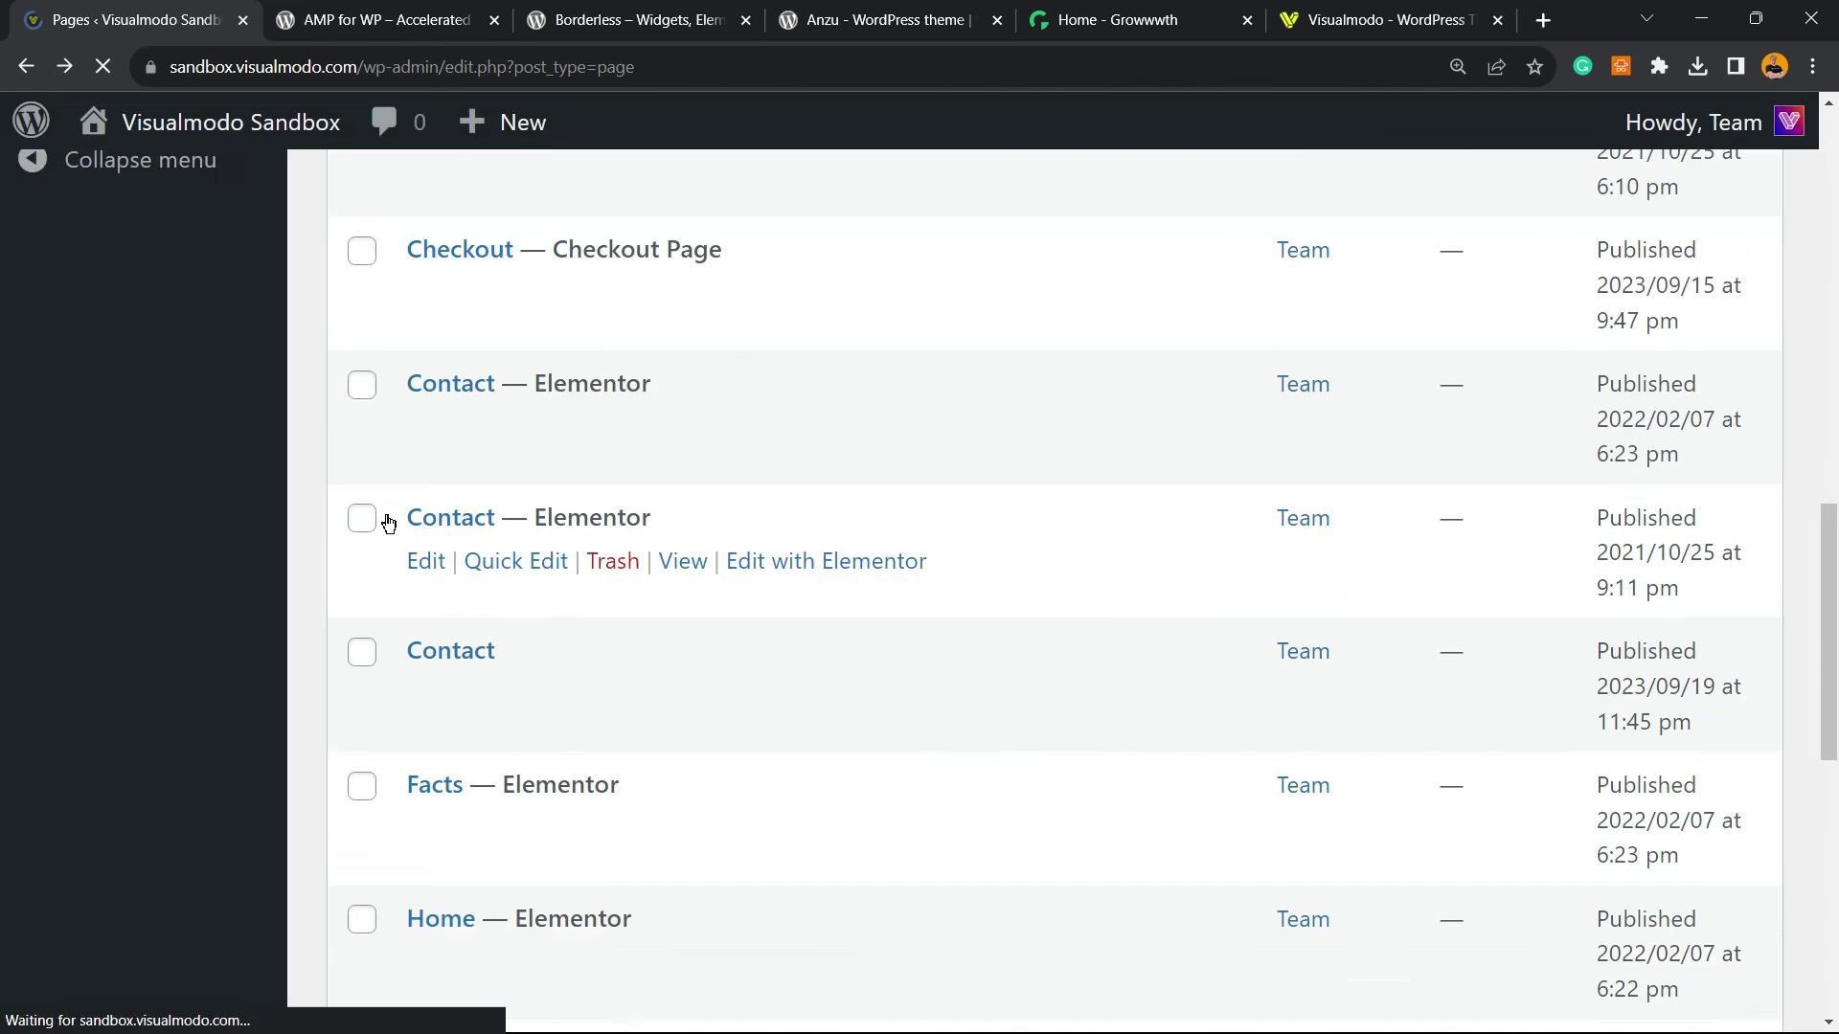
# Step: Glance at the AMP for WP plugin page, then select the full Borderless plugin title
pyautogui.scroll(3, 554, 480)
pyautogui.scroll(3, 295, 543)
pyautogui.click(383, 19)
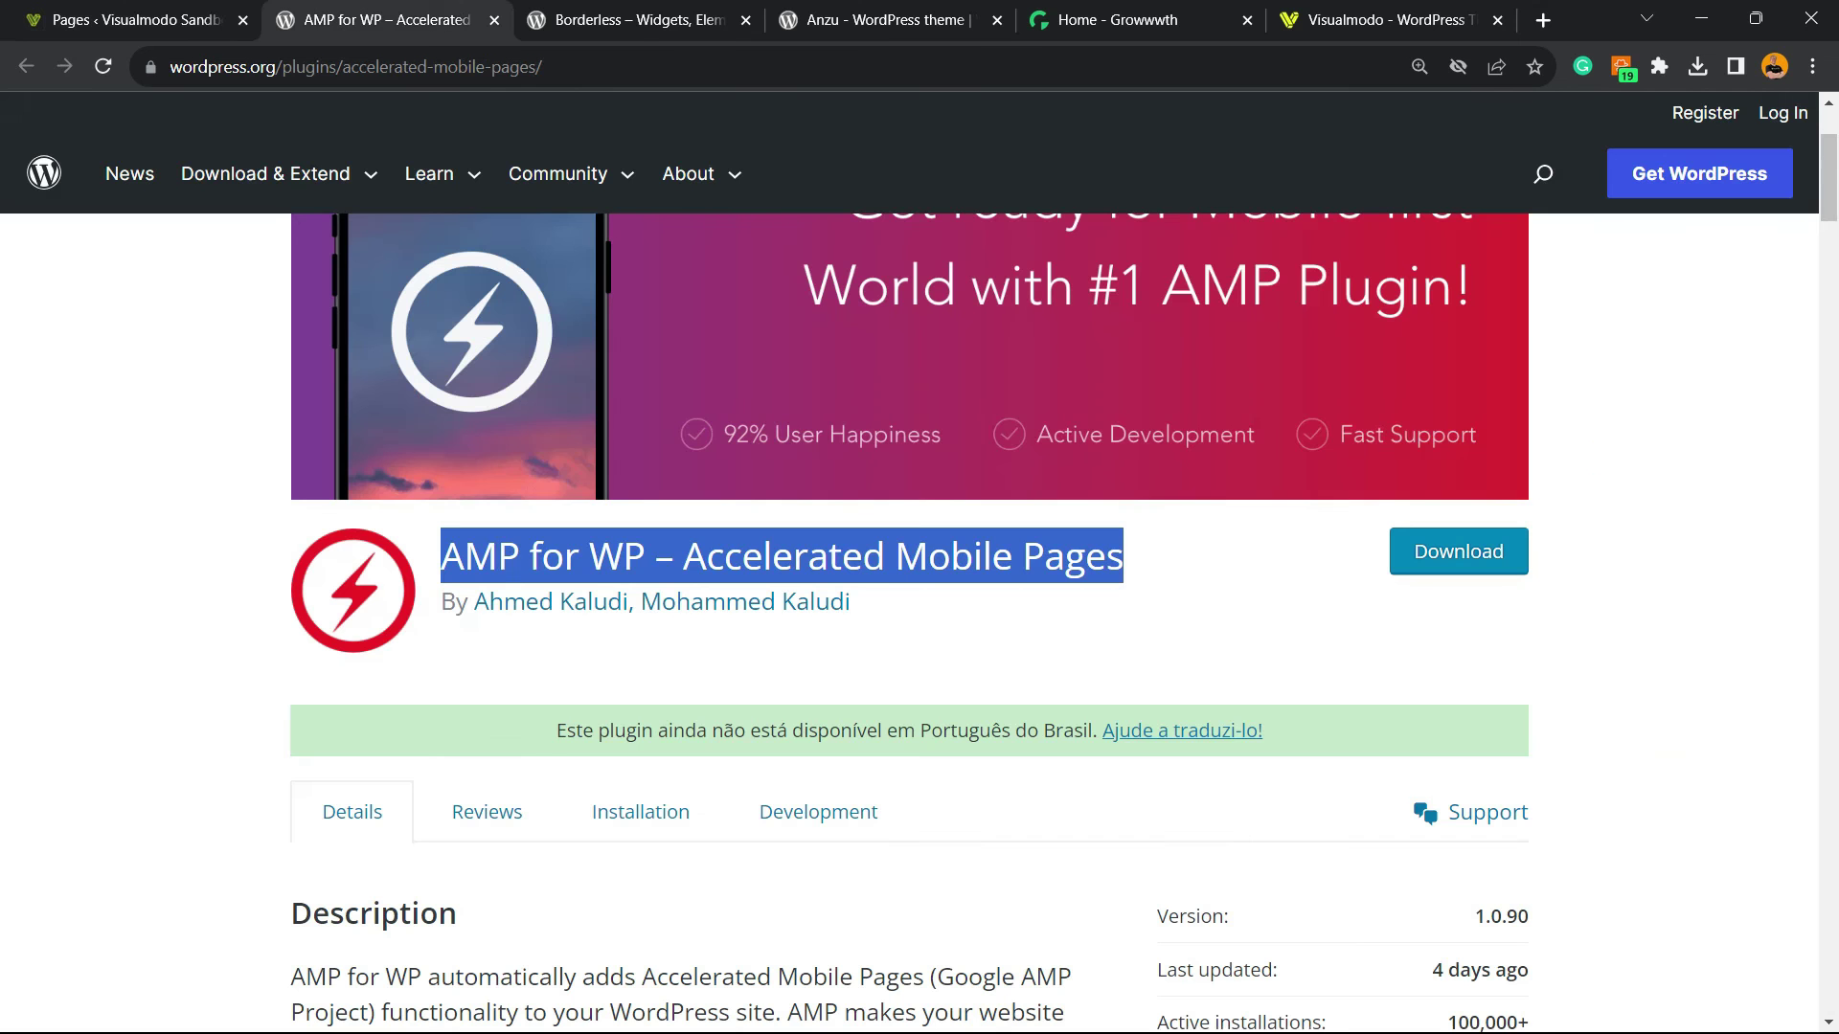
pyautogui.click(637, 19)
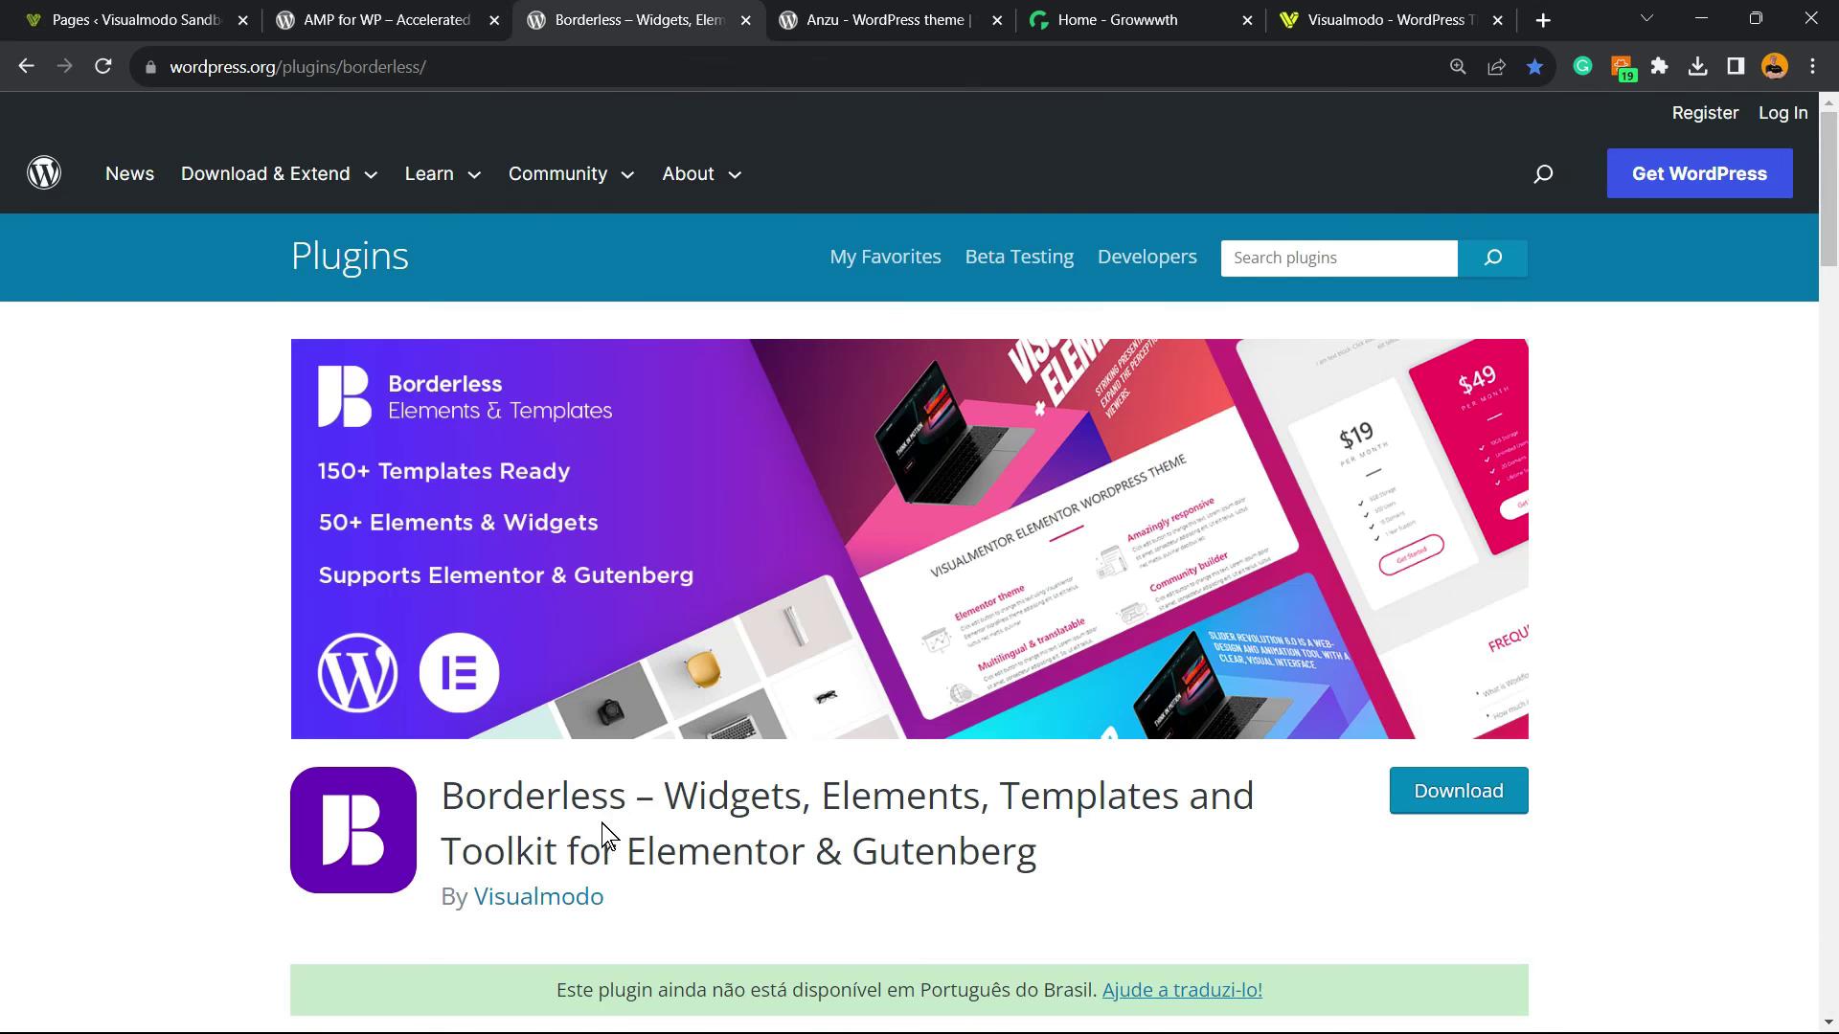
pyautogui.tripleClick(512, 787)
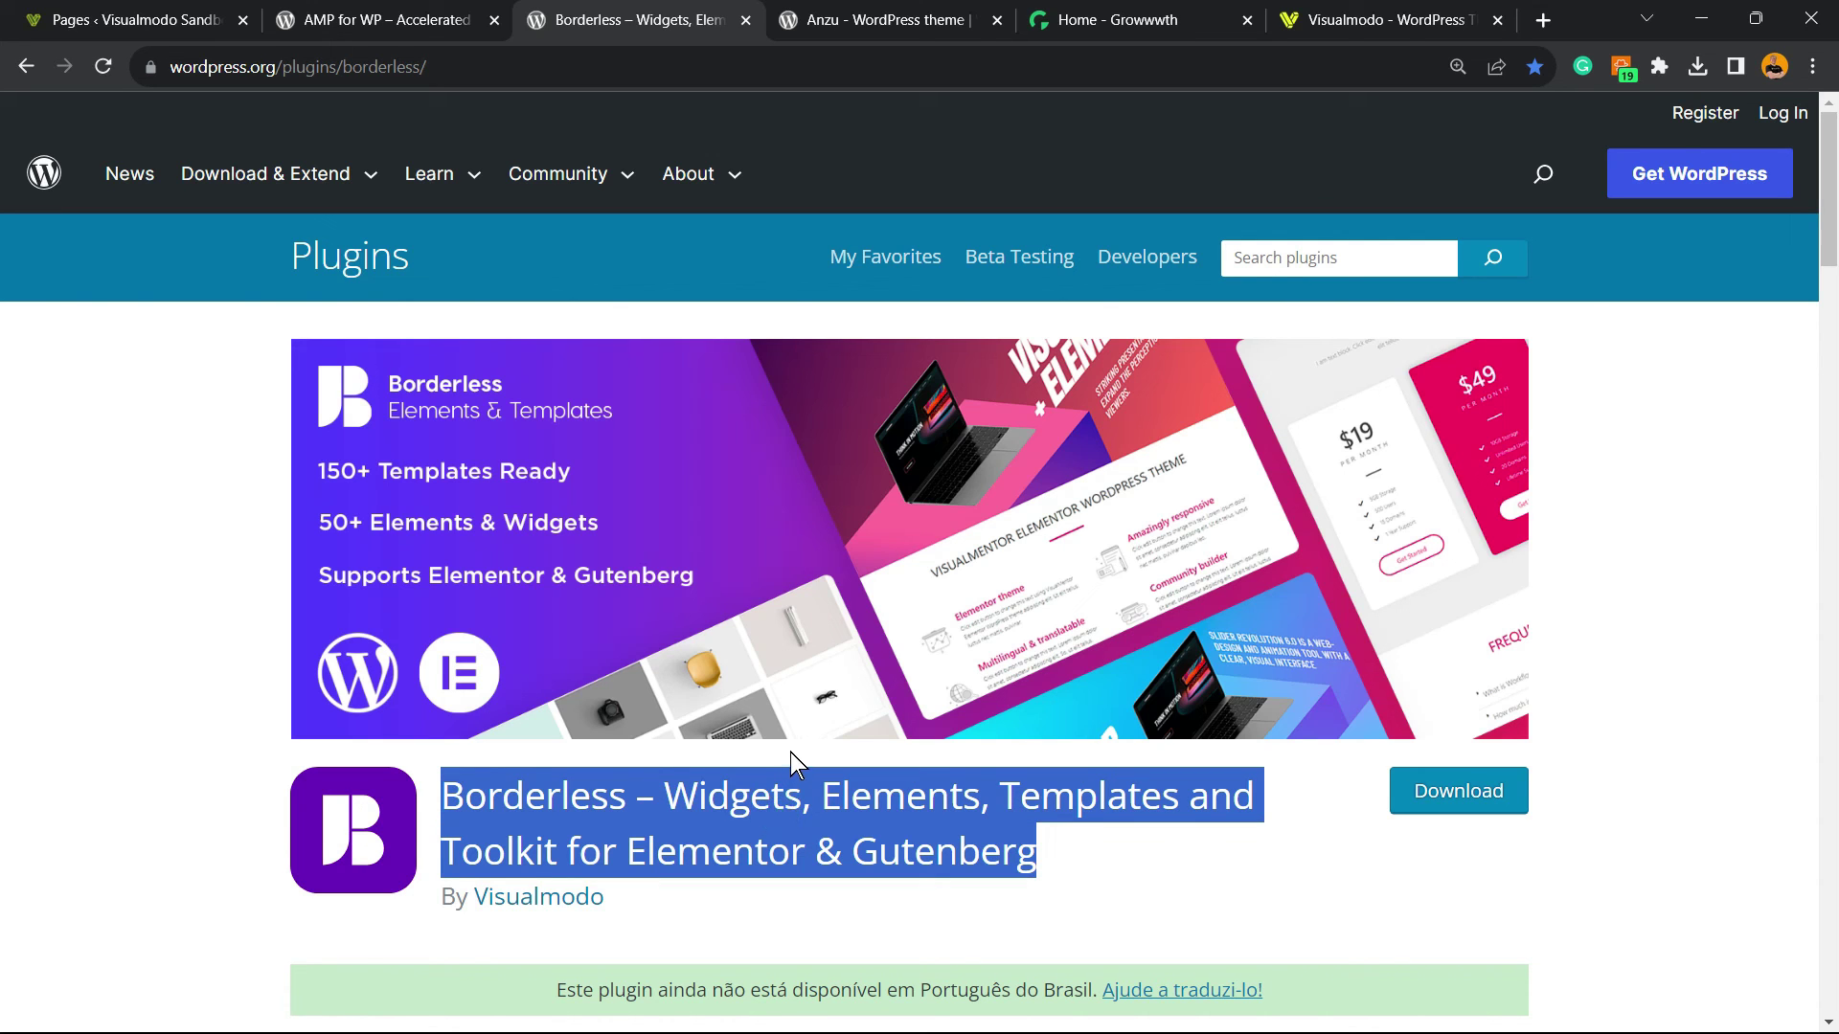
# Step: On the Anzu theme page, select the word 'Anzu' in its heading
pyautogui.click(874, 22)
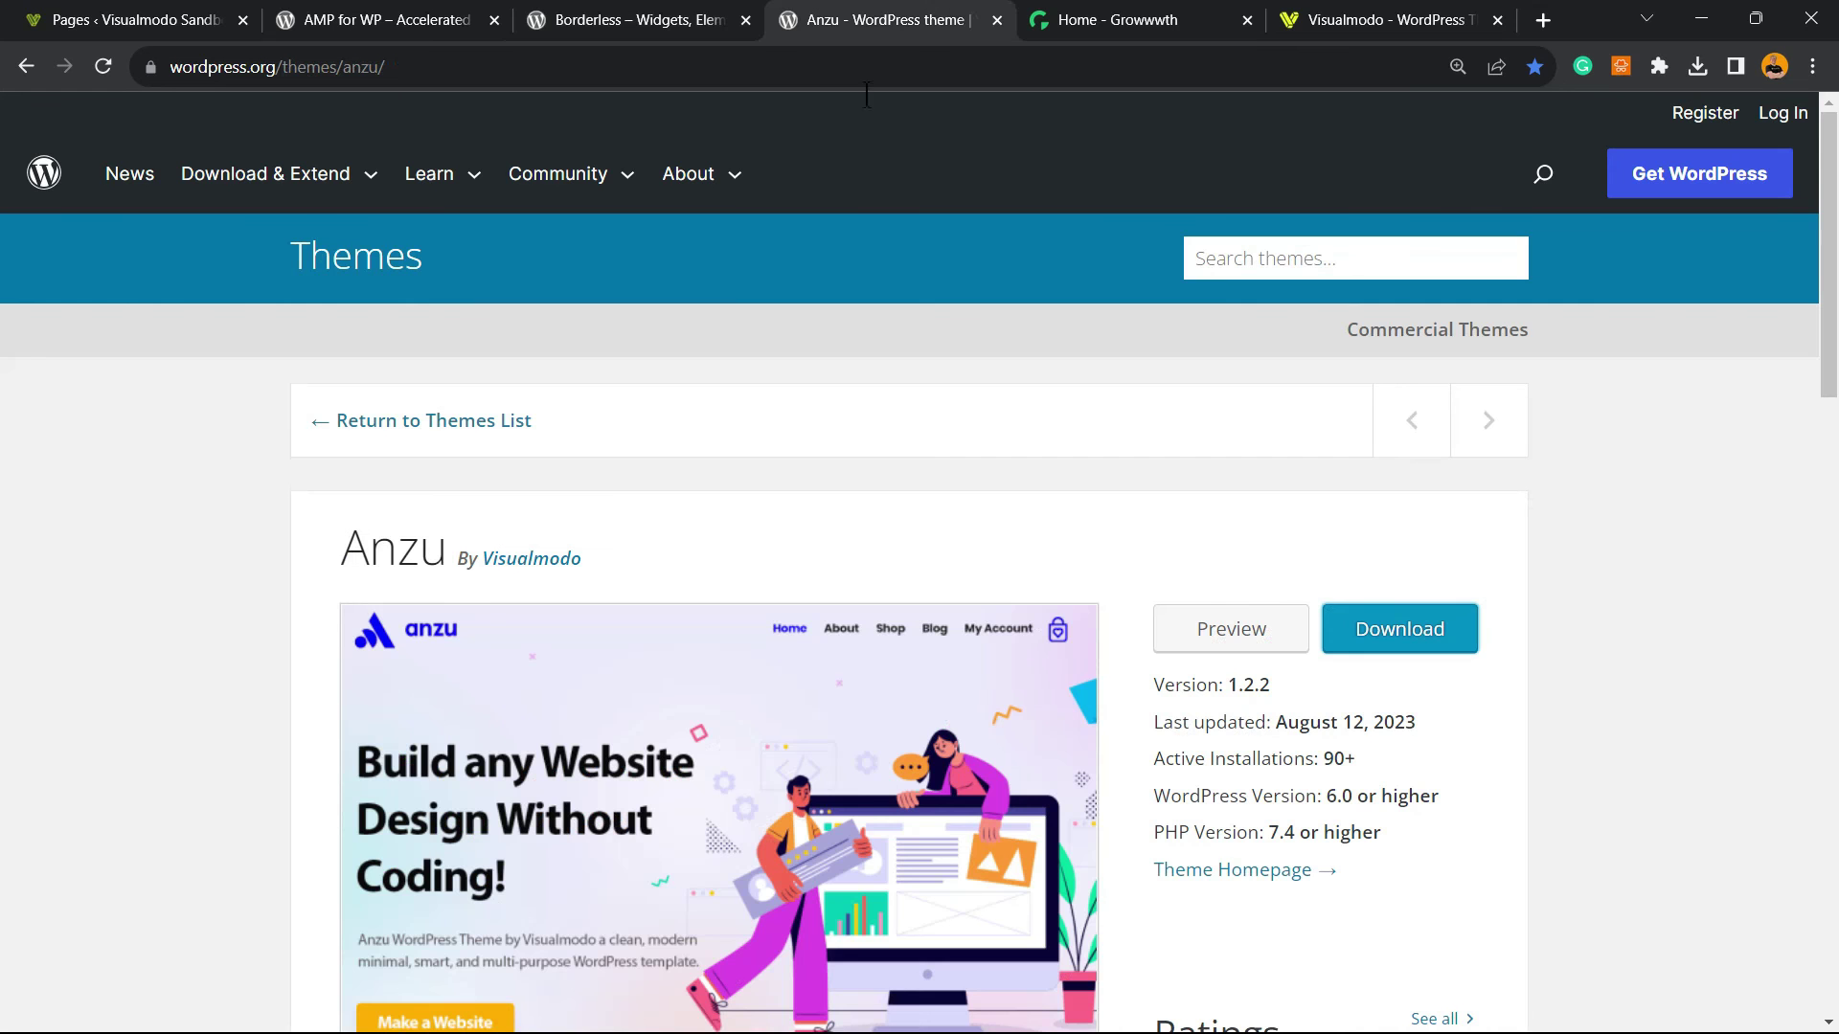
pyautogui.tripleClick(378, 548)
pyautogui.doubleClick(375, 548)
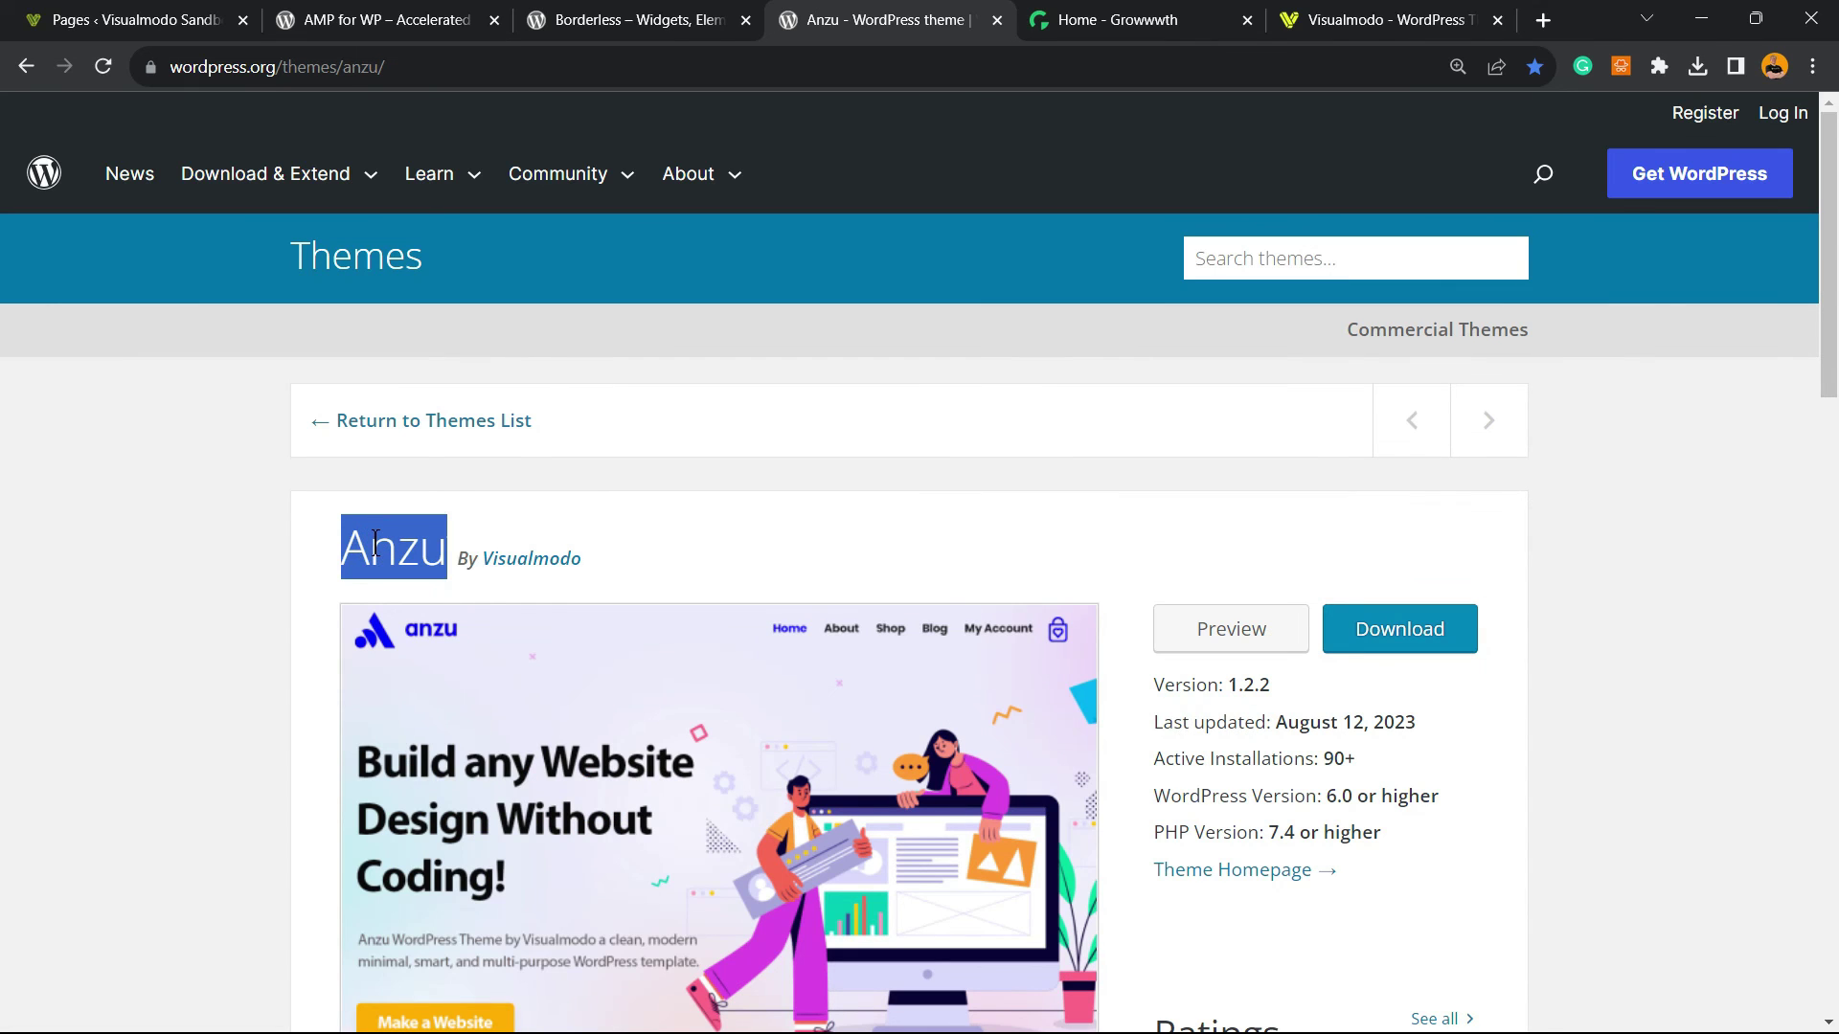
# Step: Look over Growwwth's guest posting homepage, then highlight Visualmodo's Plugins & Templates headline
pyautogui.click(1139, 21)
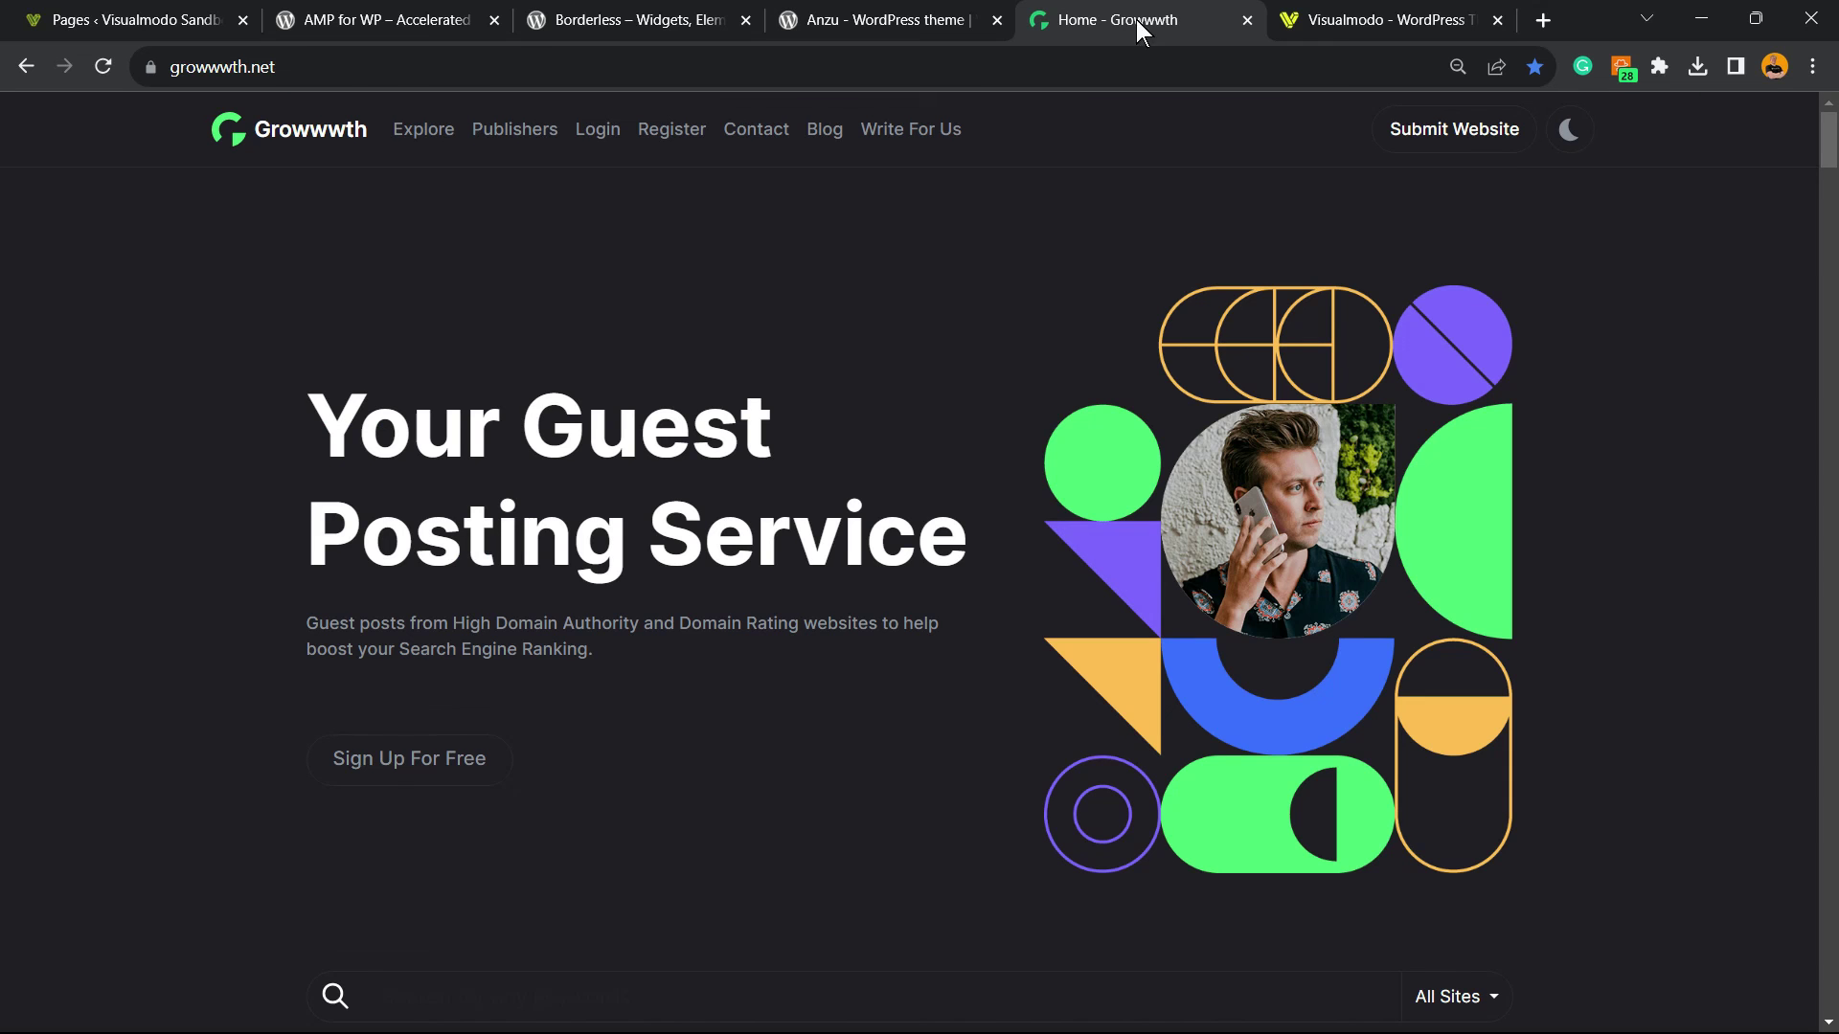
pyautogui.doubleClick(264, 66)
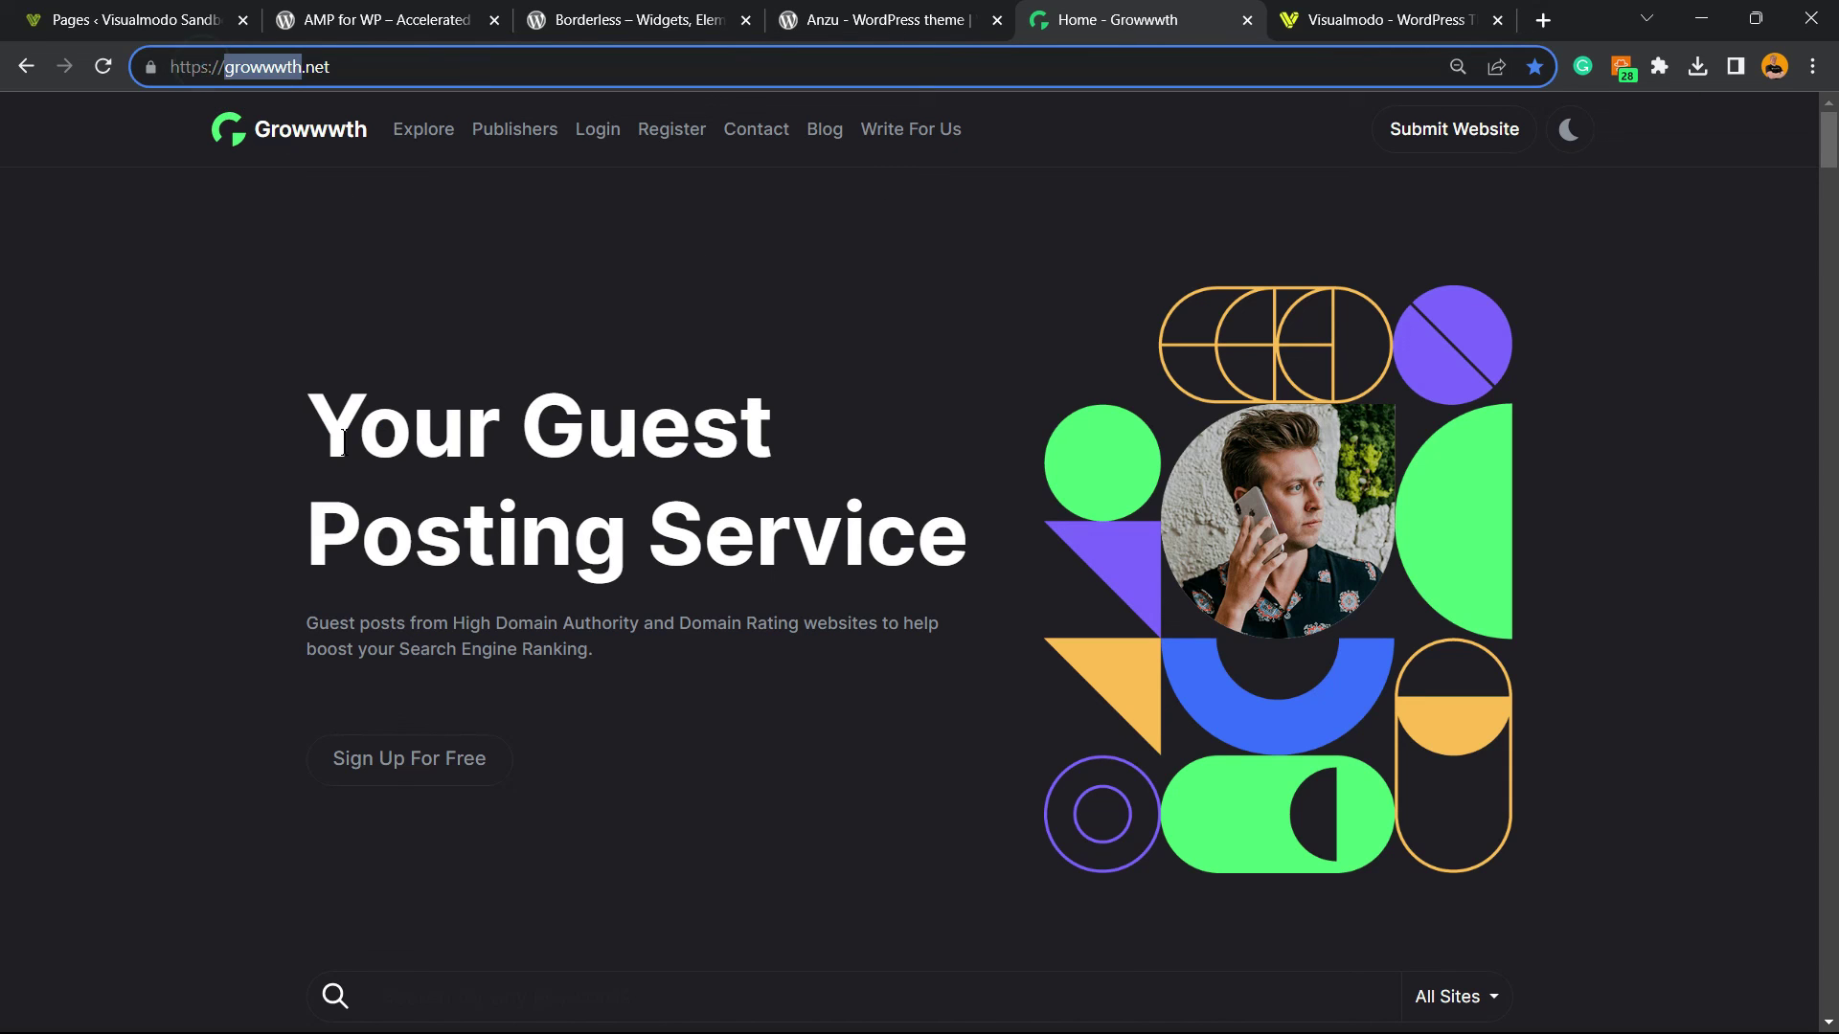
pyautogui.scroll(-15, 828, 538)
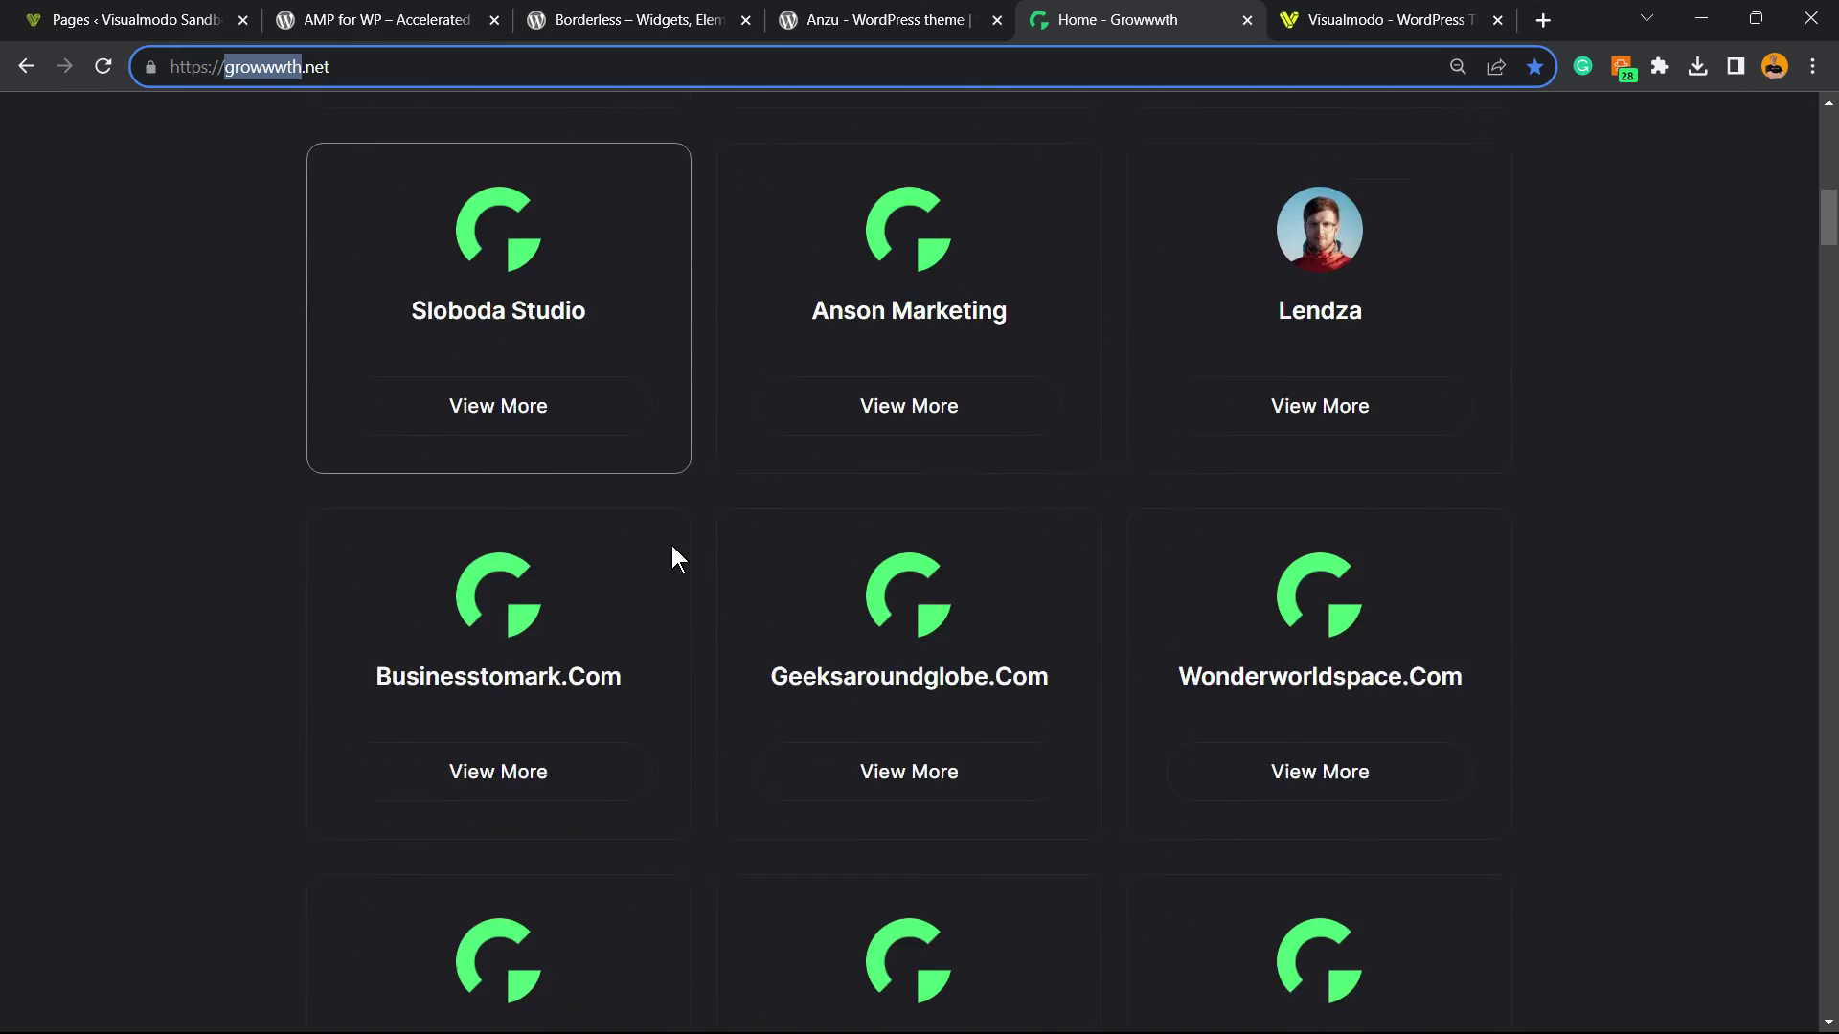
pyautogui.scroll(15, 669, 532)
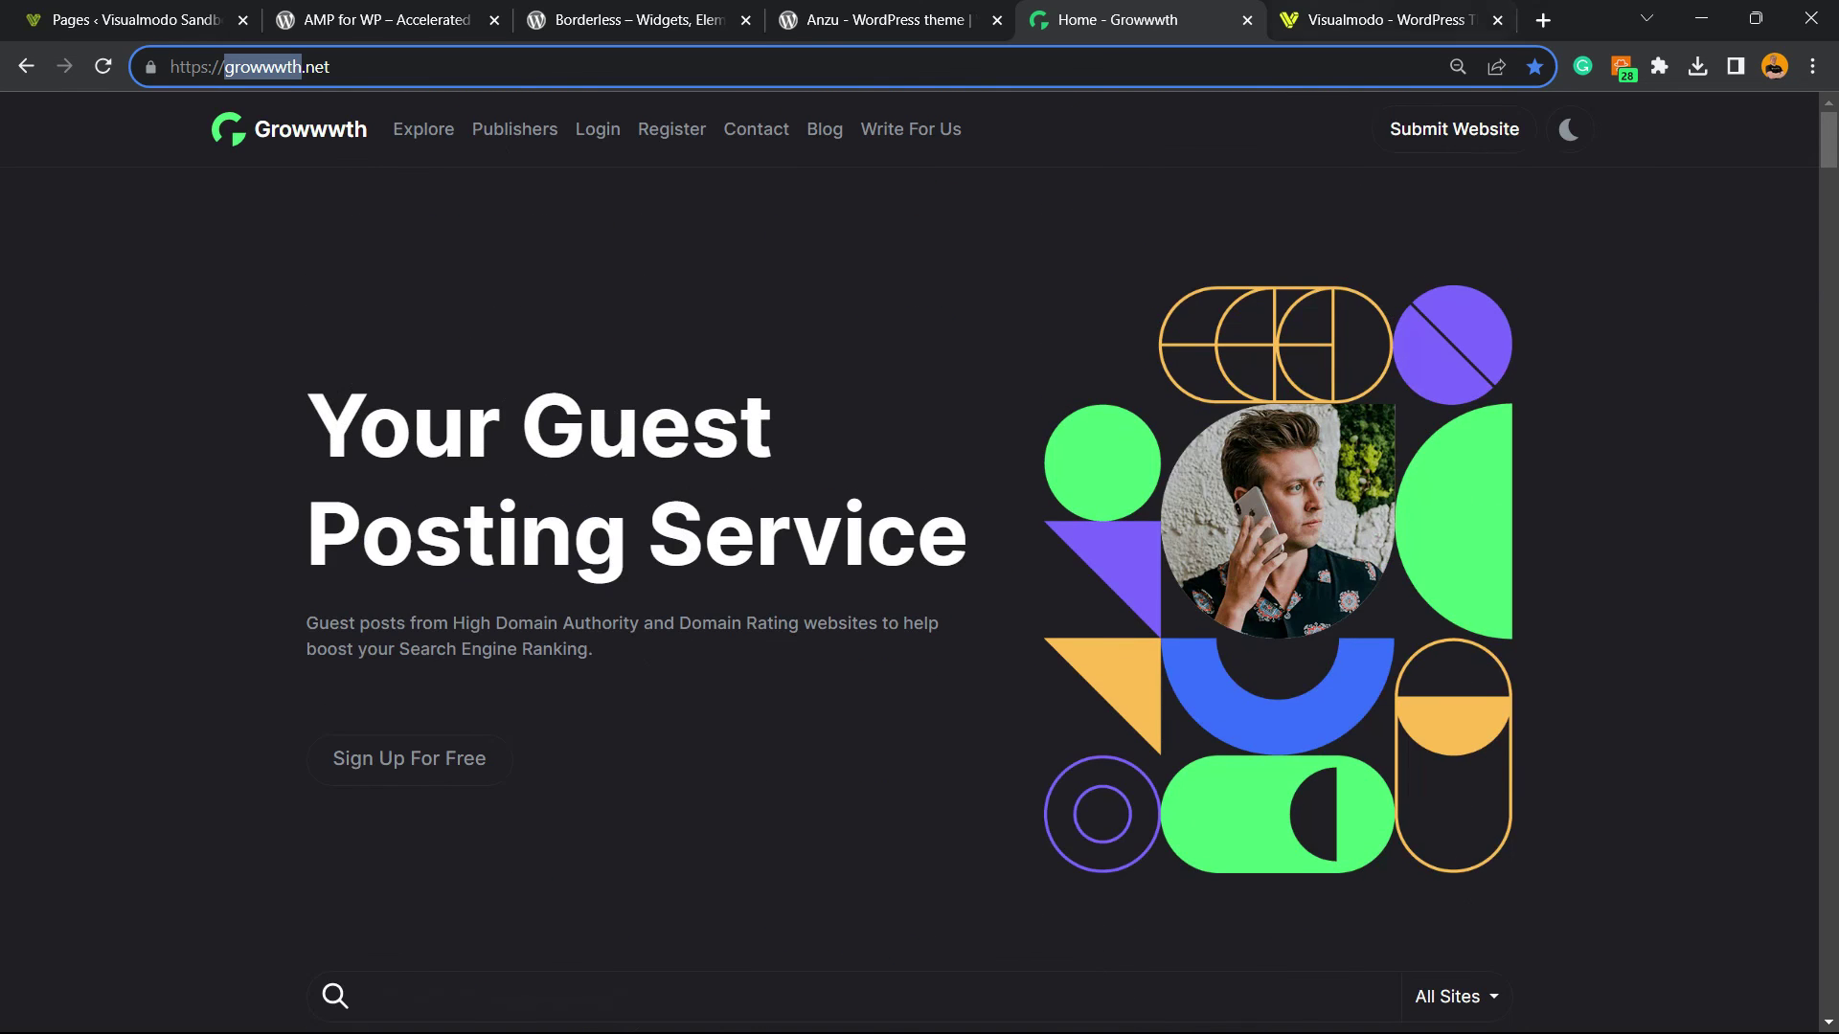
pyautogui.hotkey('ctrl', 'Tab')
pyautogui.moveTo(246, 549); pyautogui.dragTo(1192, 525)
# Step: Open Visualmodo's Templates Library and scroll past templates like Swimming Pool Service and Patisserie
pyautogui.click(1192, 525)
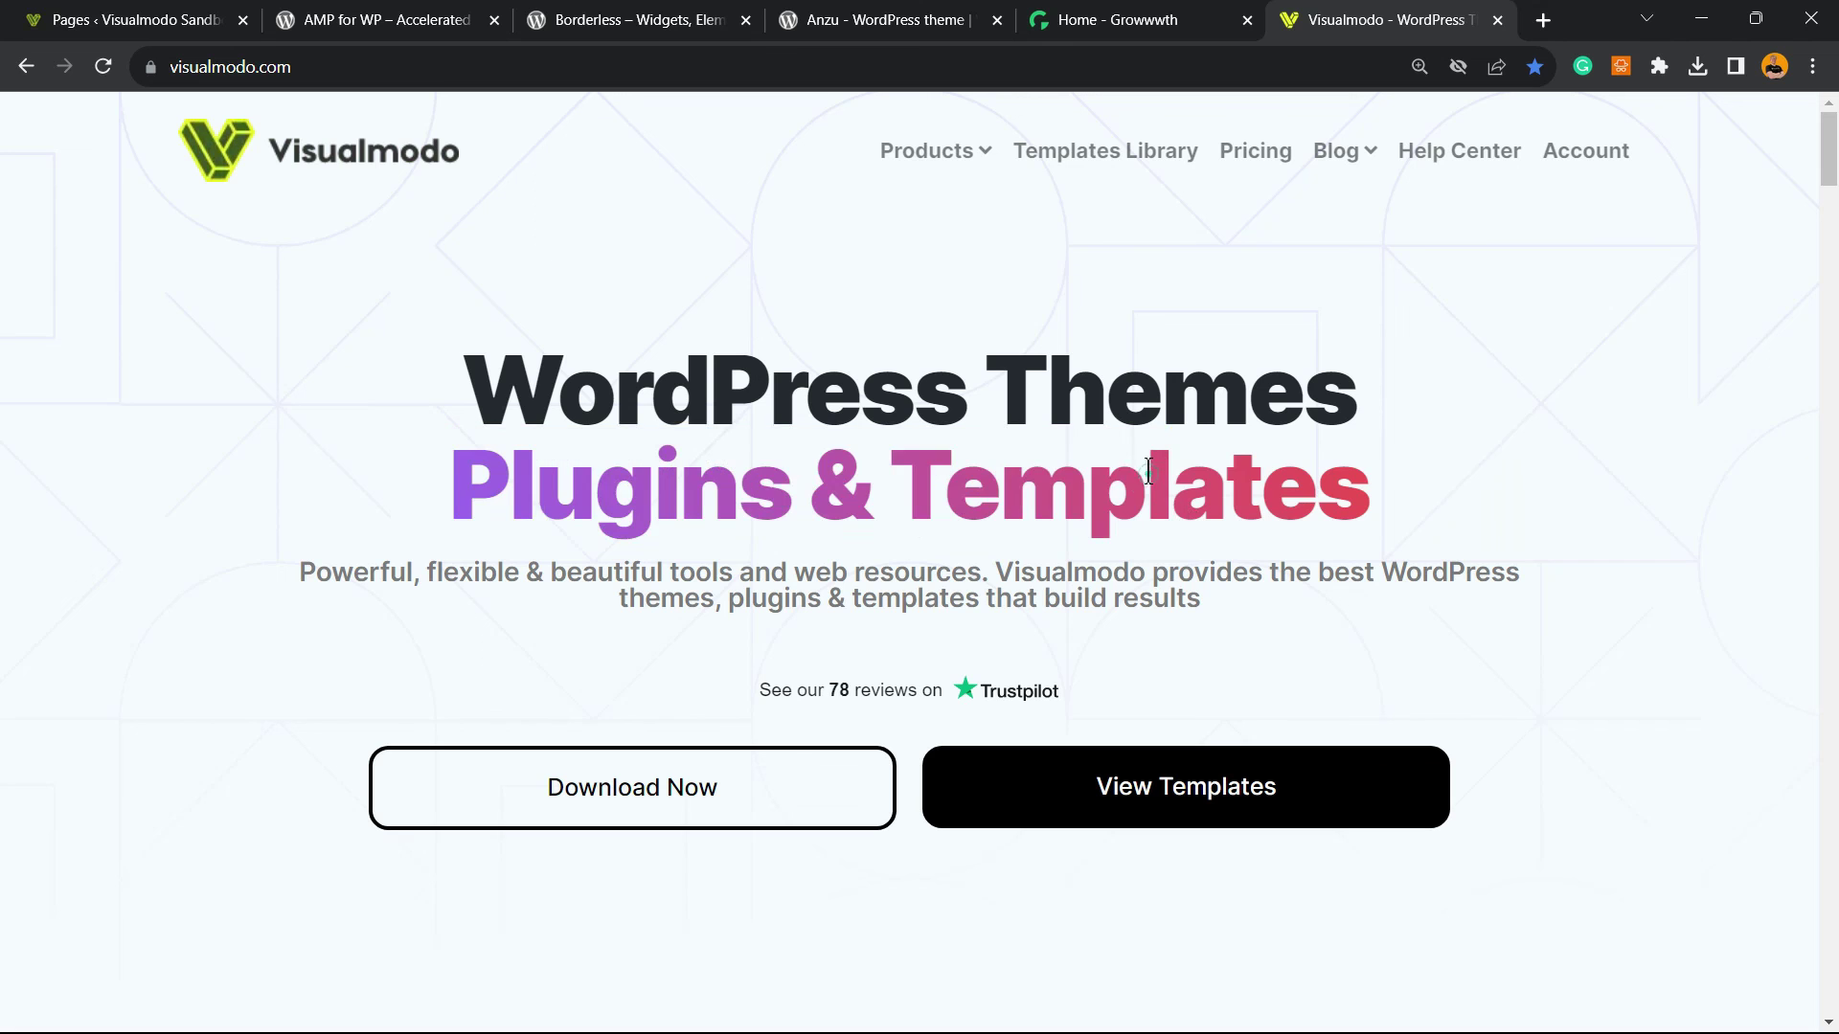
pyautogui.click(1051, 156)
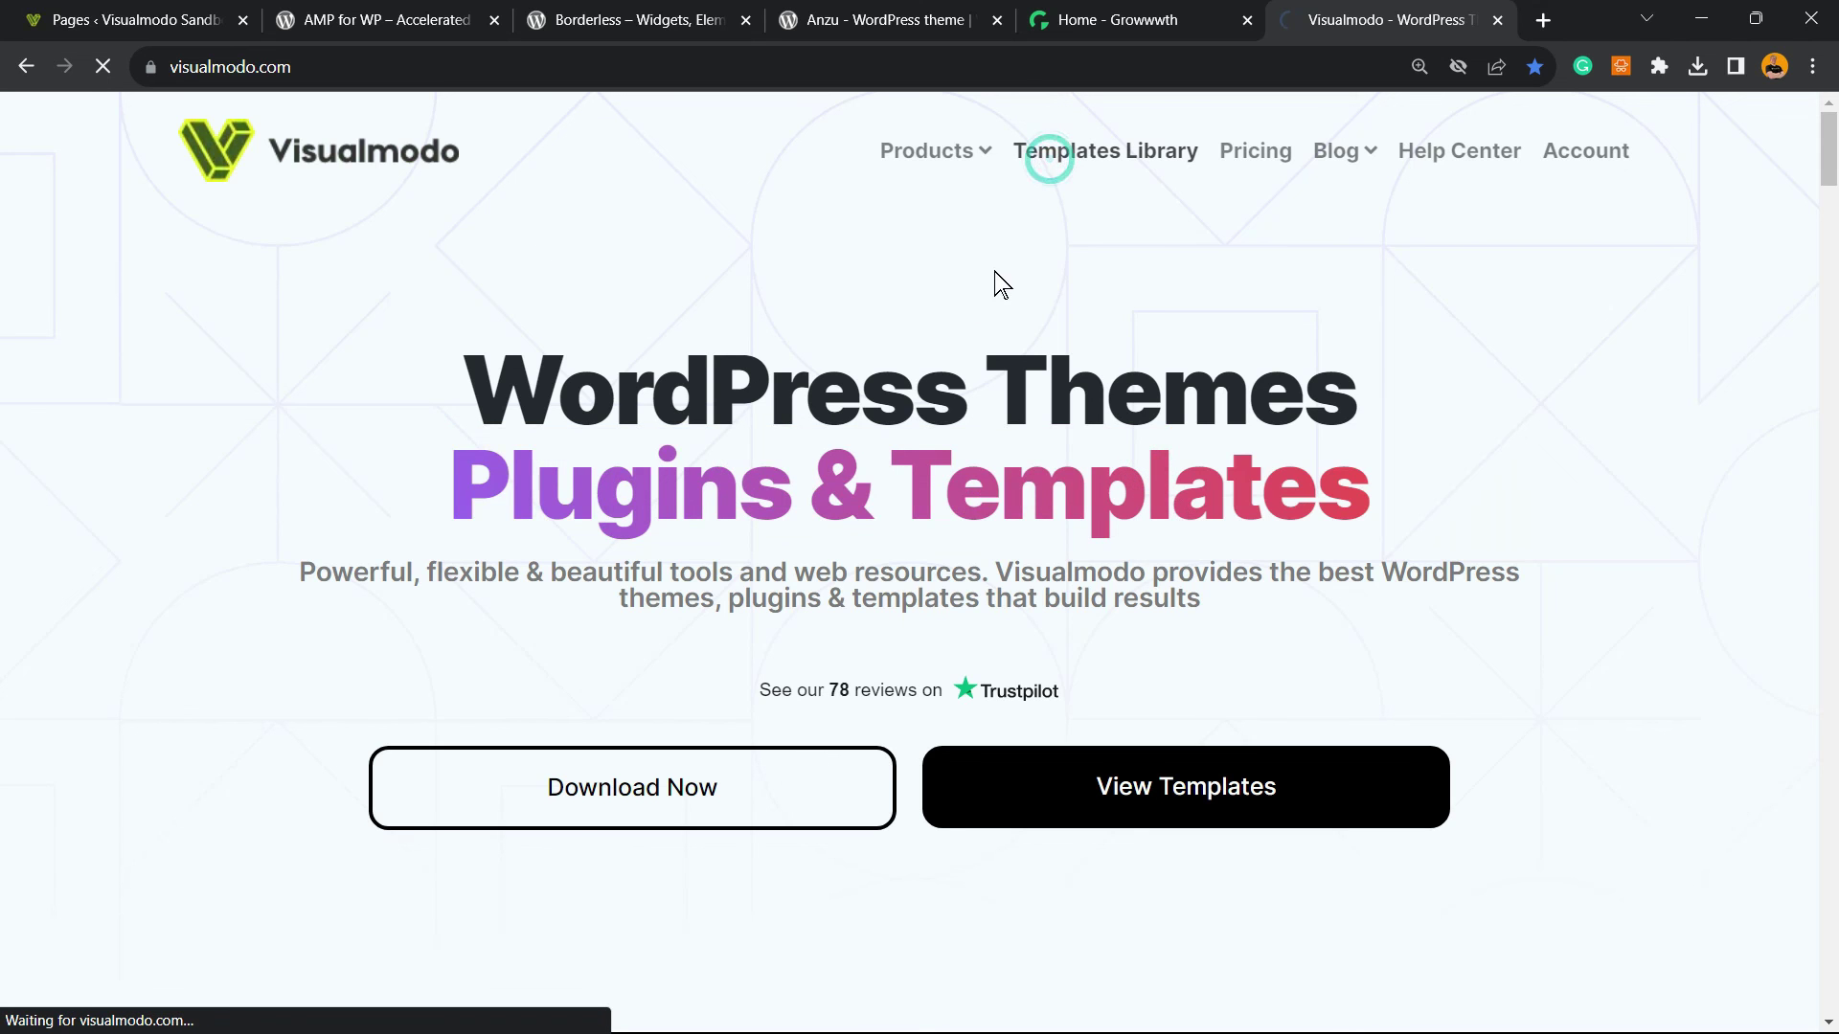
pyautogui.scroll(-12, 638, 367)
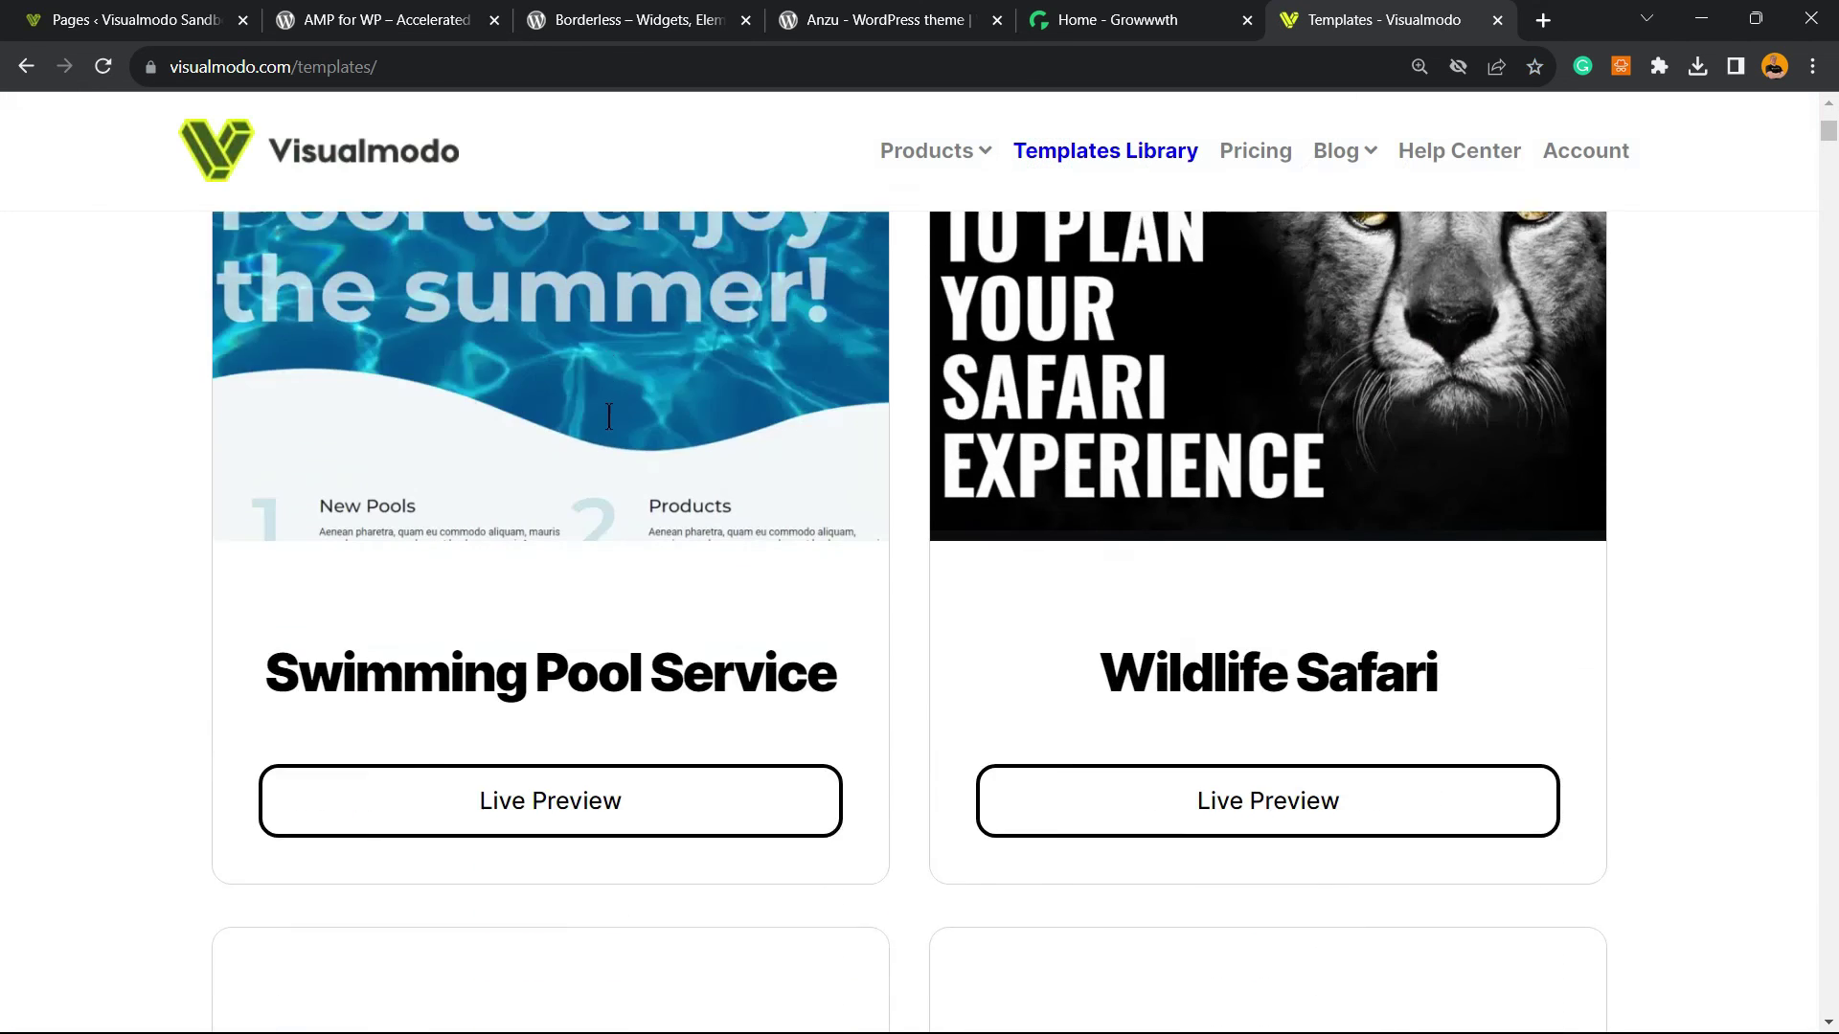
pyautogui.scroll(-2, 862, 565)
pyautogui.scroll(-20, 901, 572)
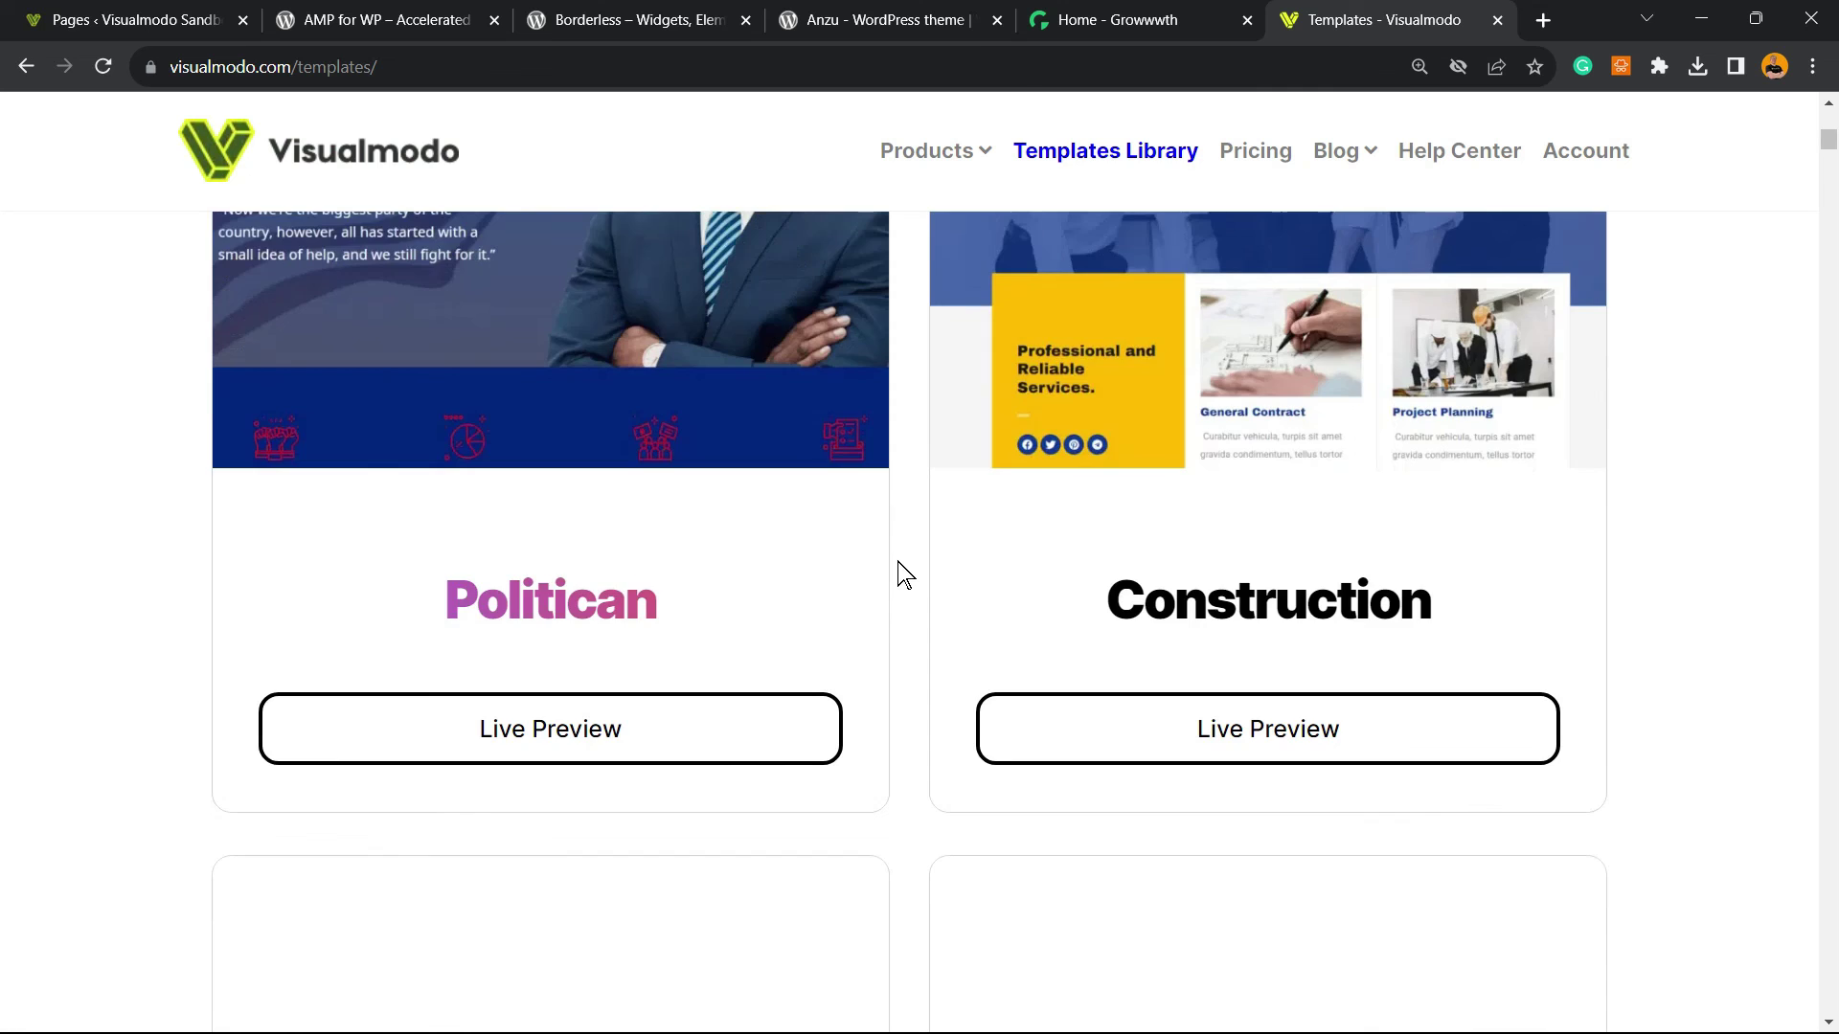
pyautogui.scroll(-20, 900, 573)
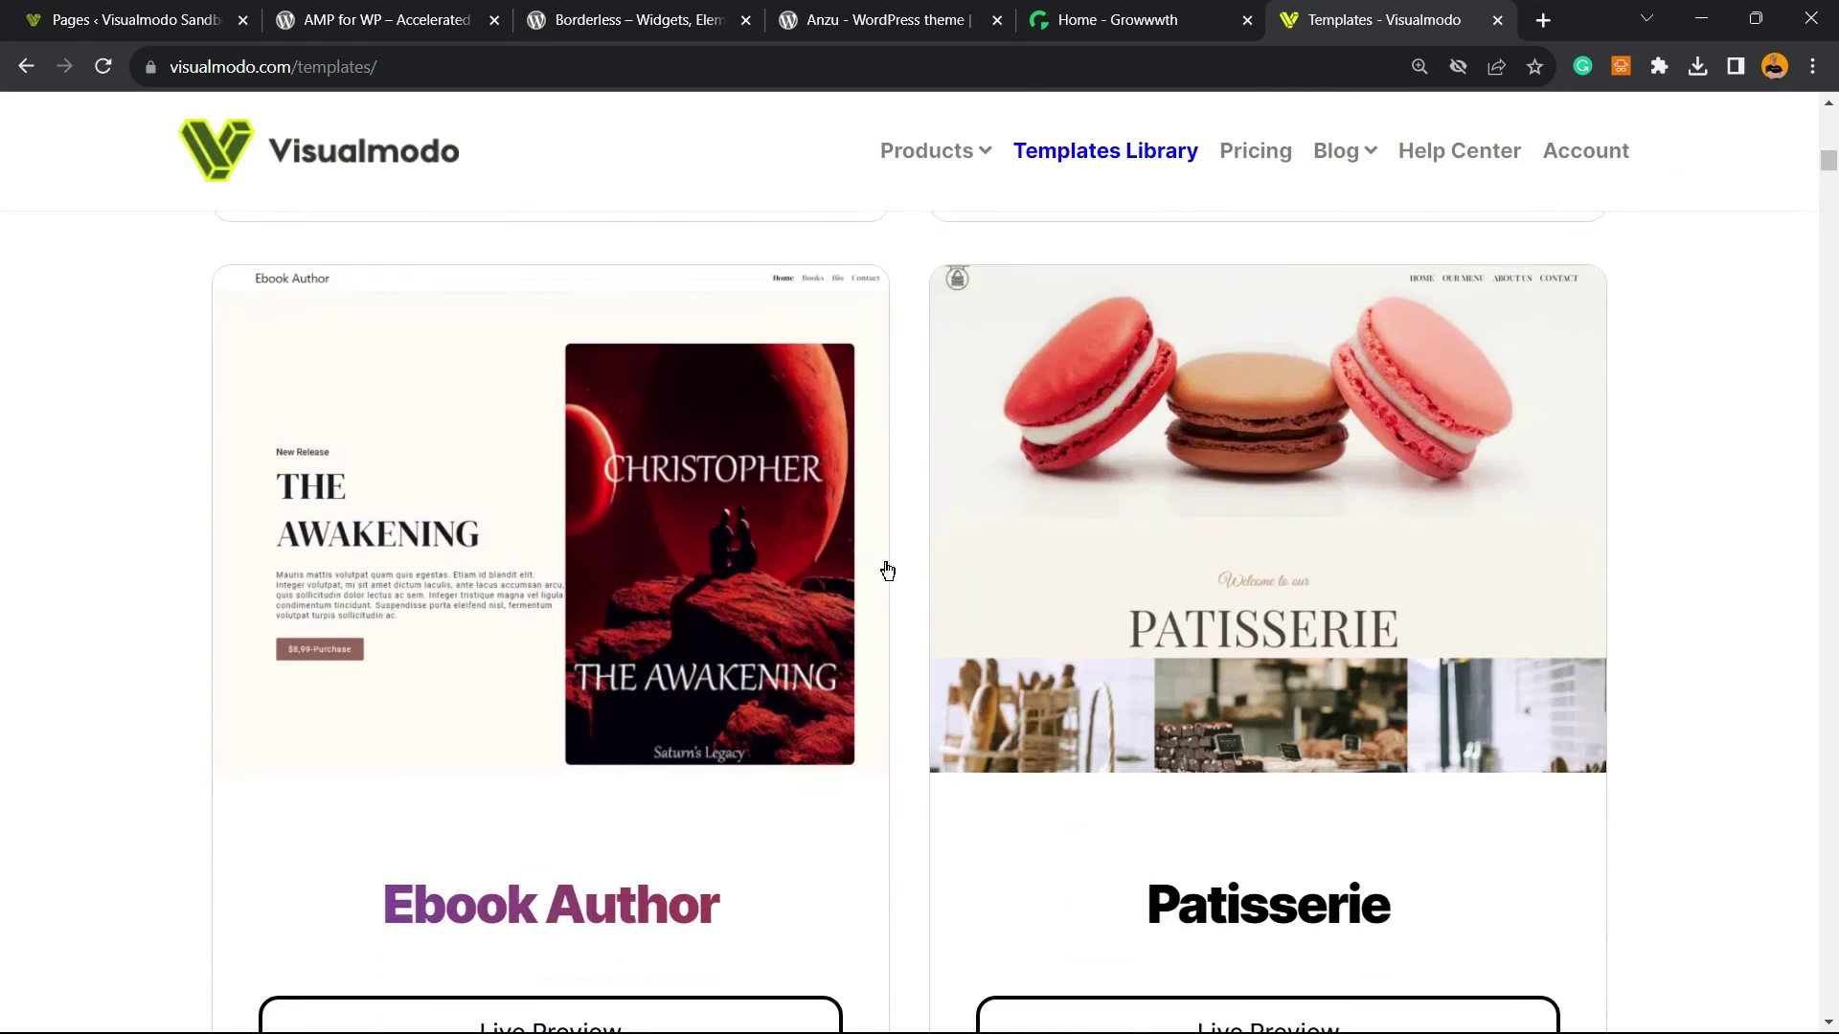
pyautogui.scroll(-20, 878, 570)
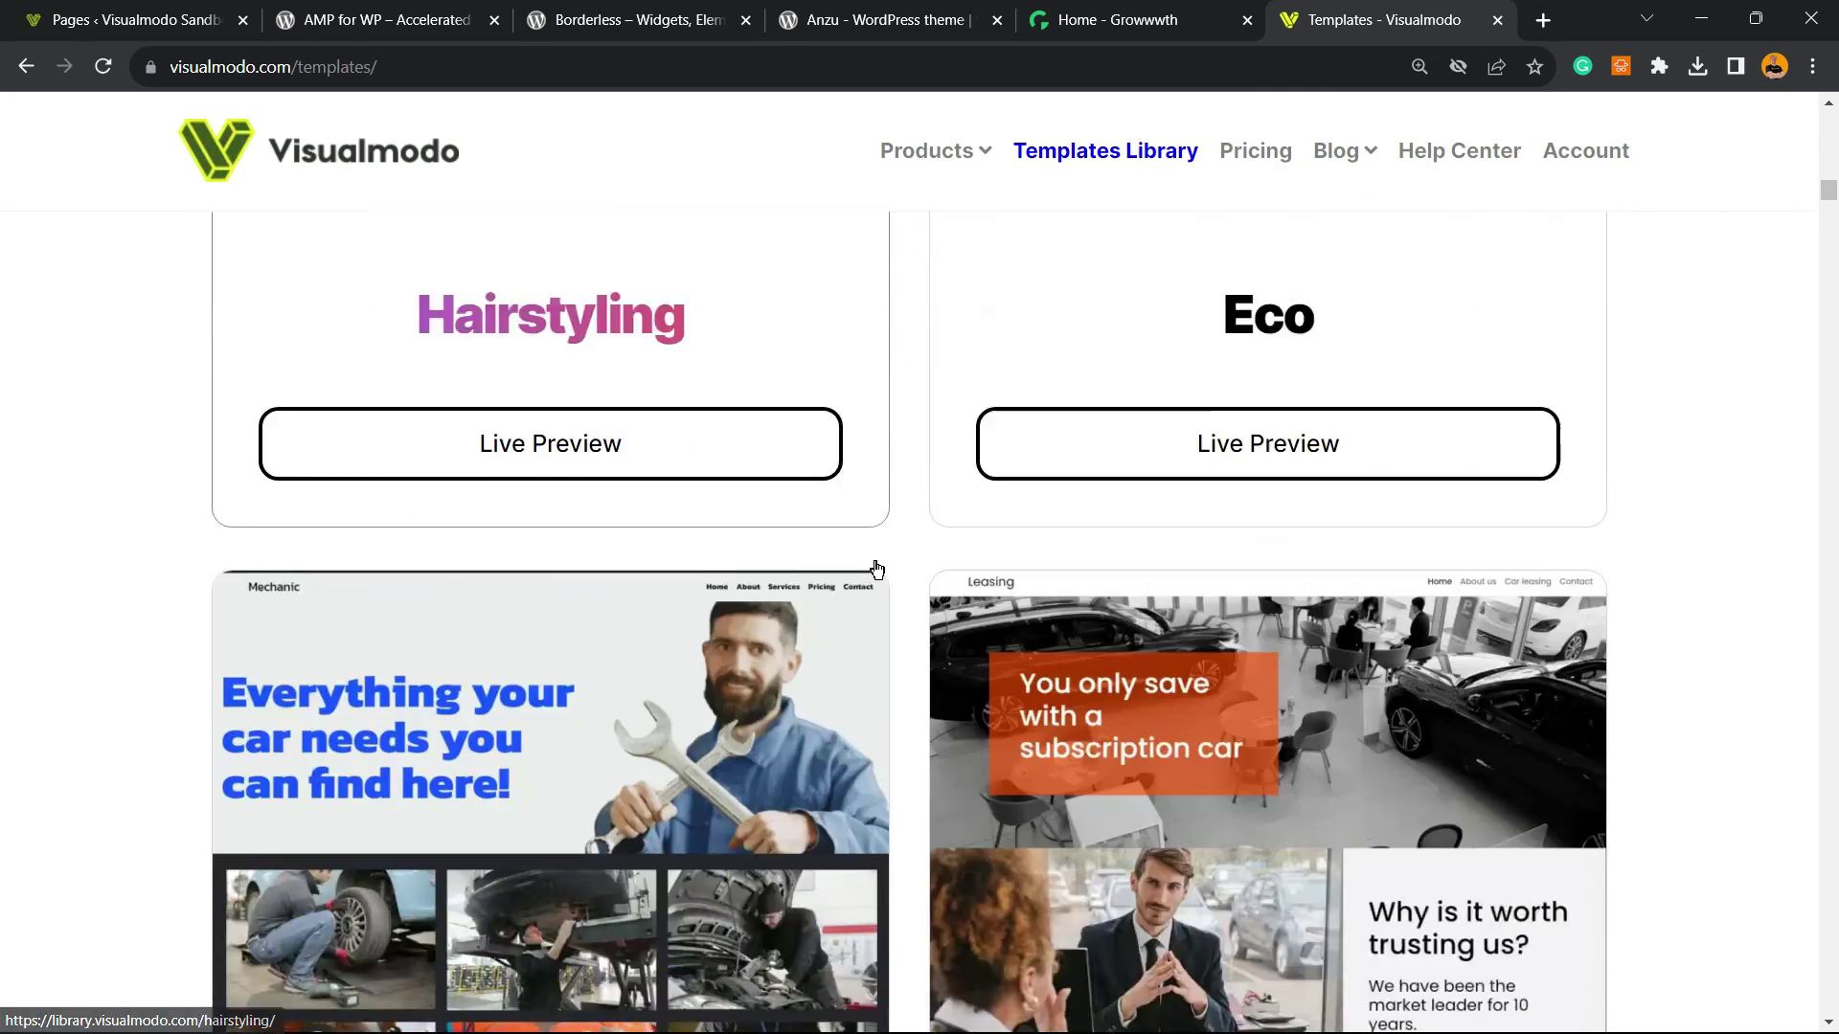
pyautogui.scroll(-20, 876, 570)
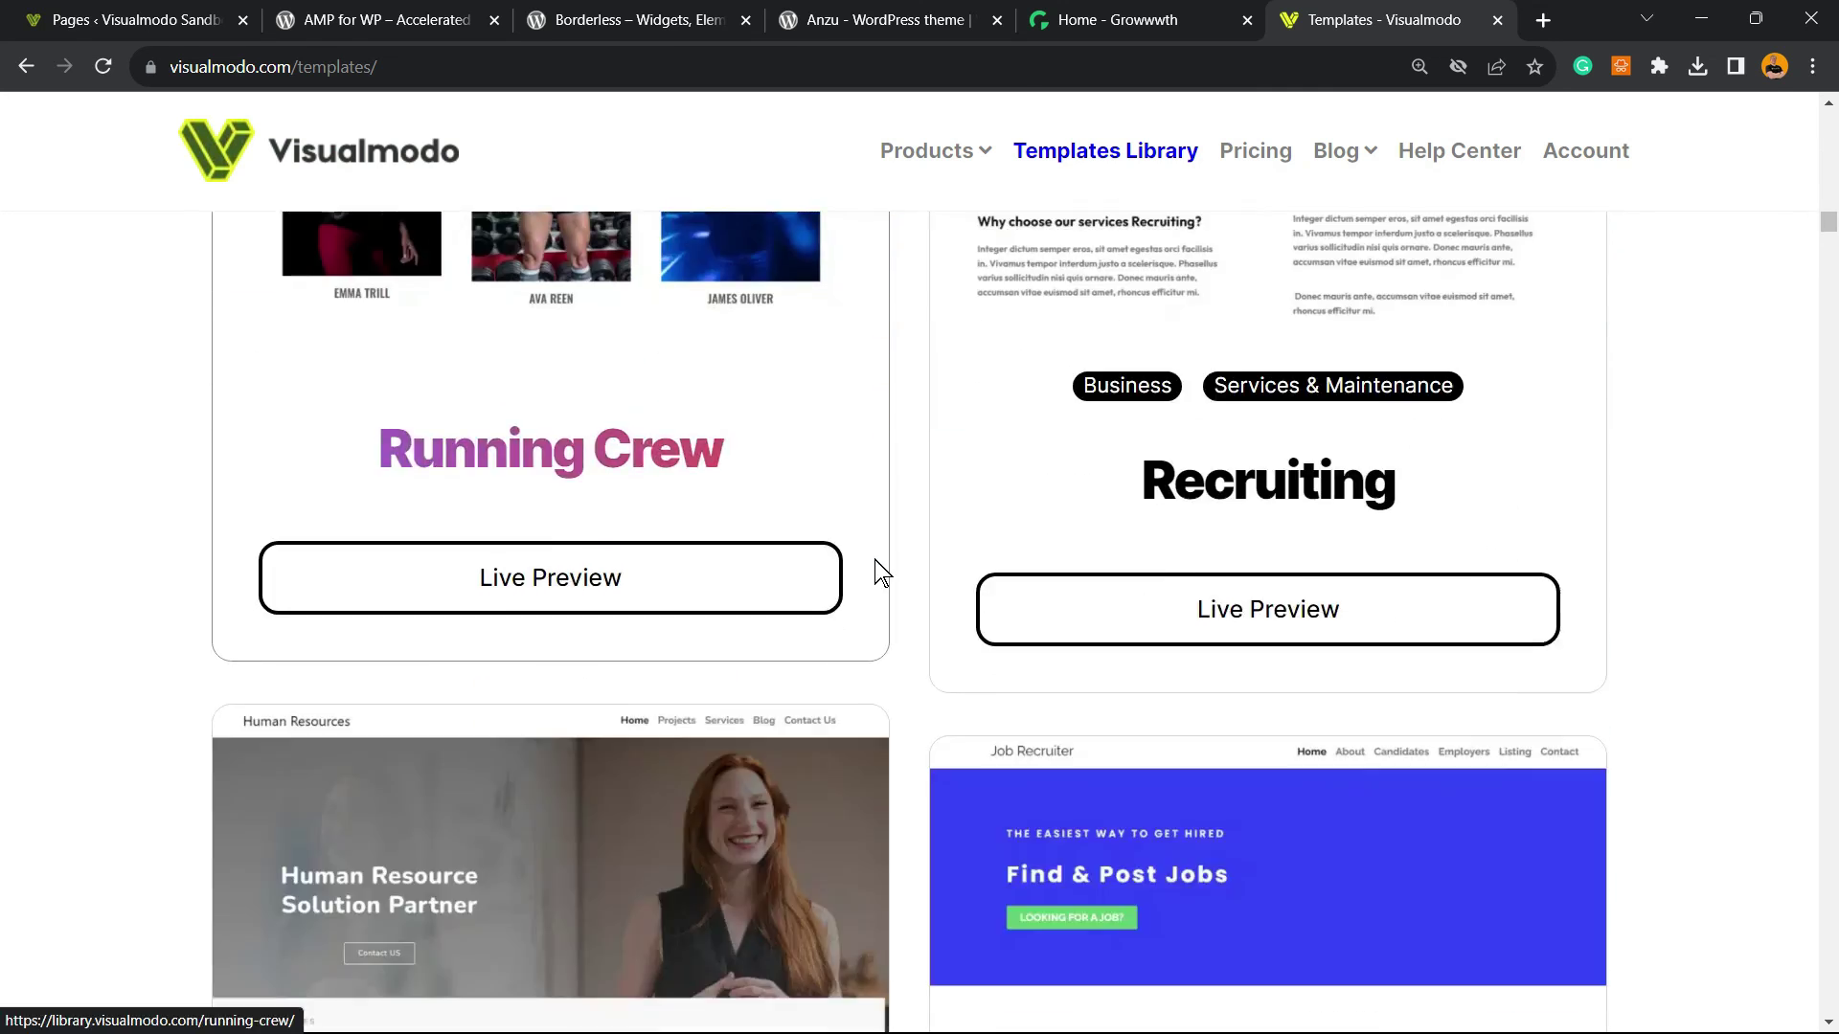
pyautogui.scroll(-20, 876, 570)
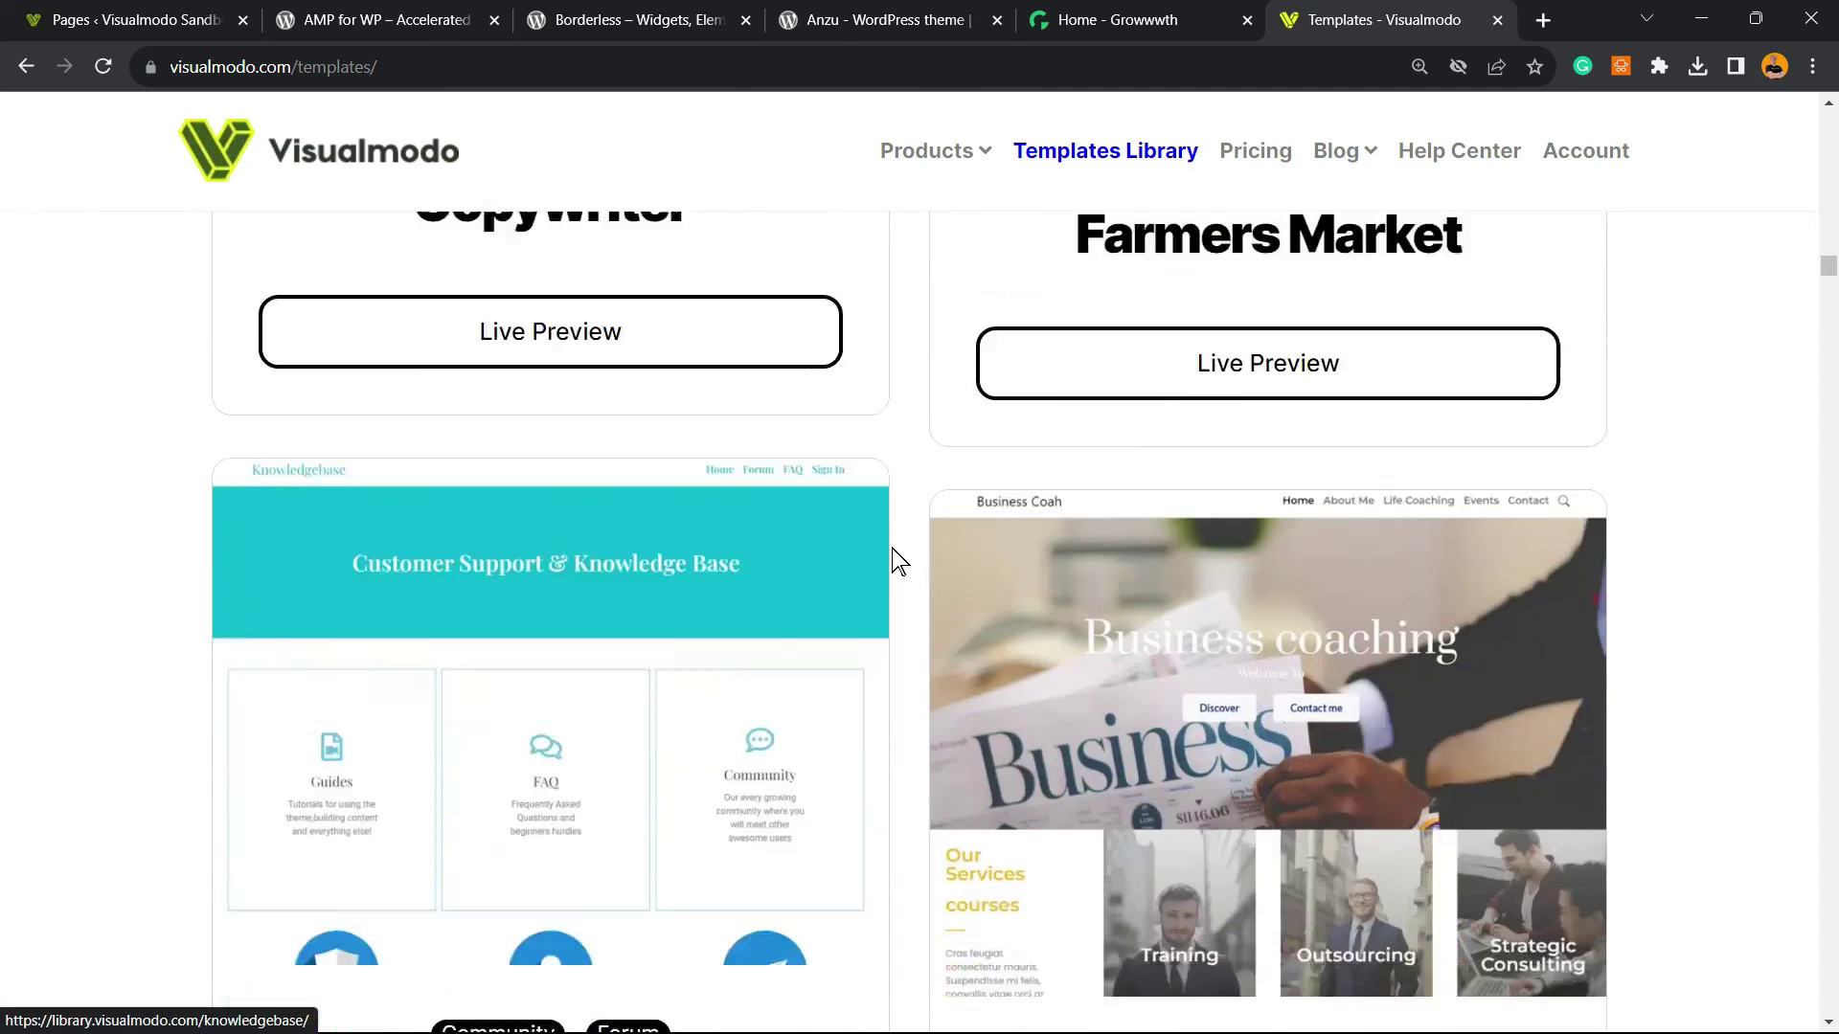
pyautogui.scroll(-10, 898, 562)
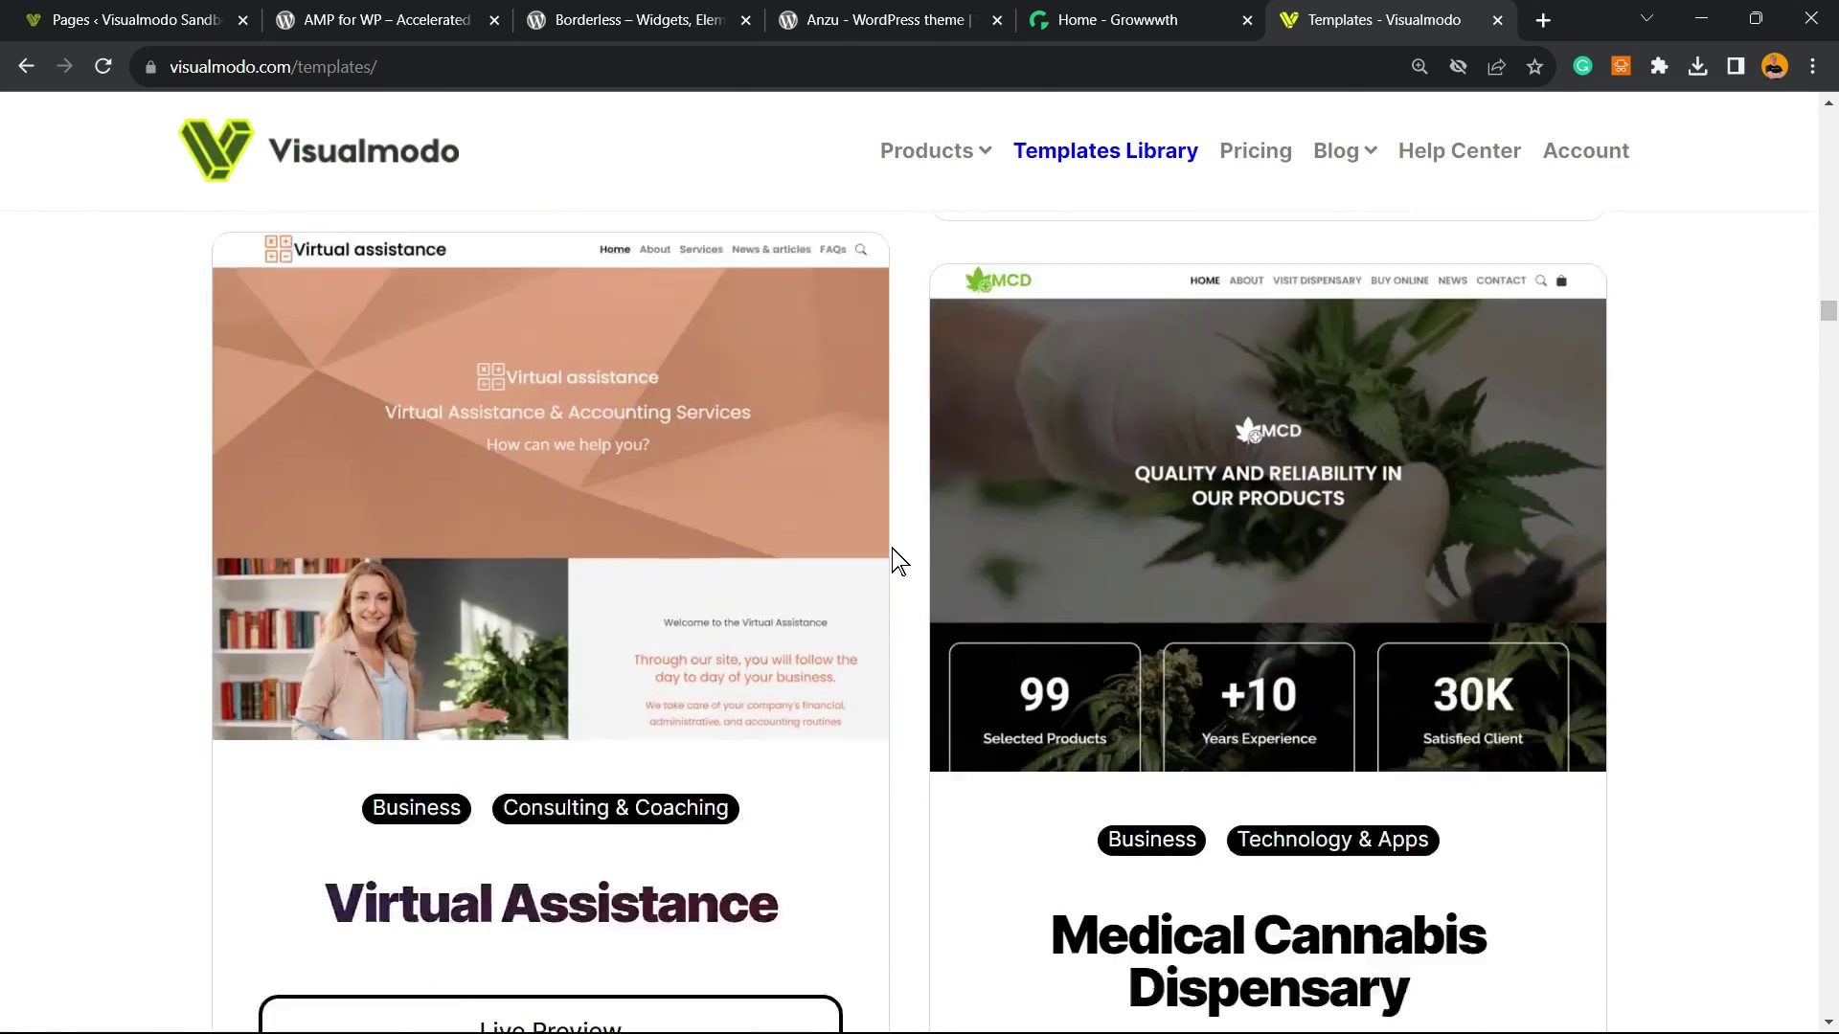